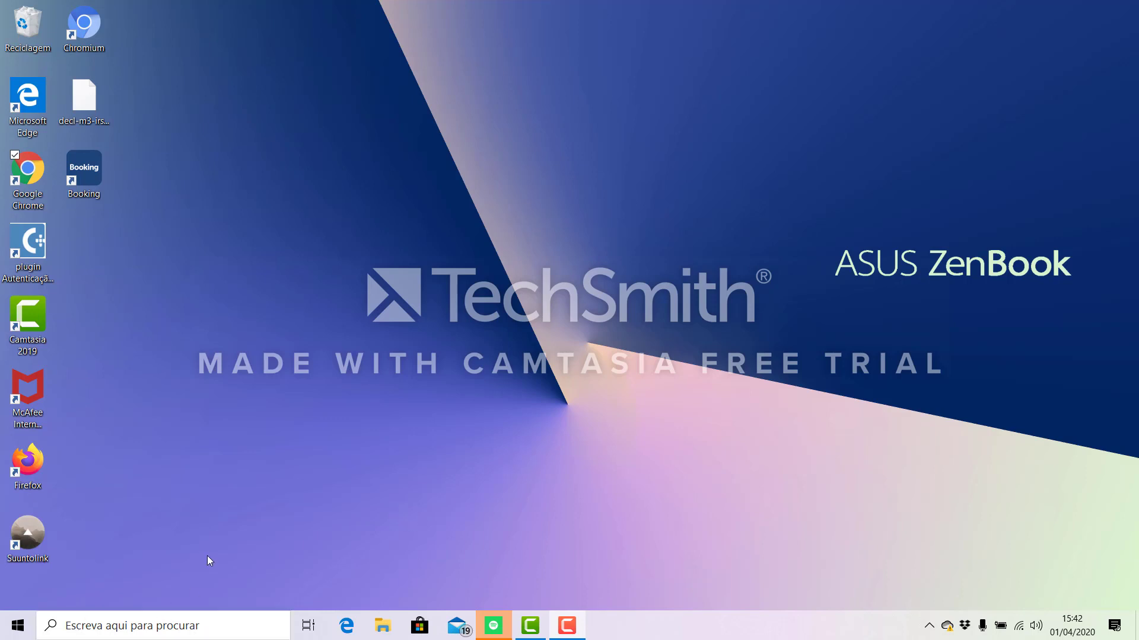
- Open Excel and create a blank workbook
{"action": "left_click", "coordinate": [19, 627]}
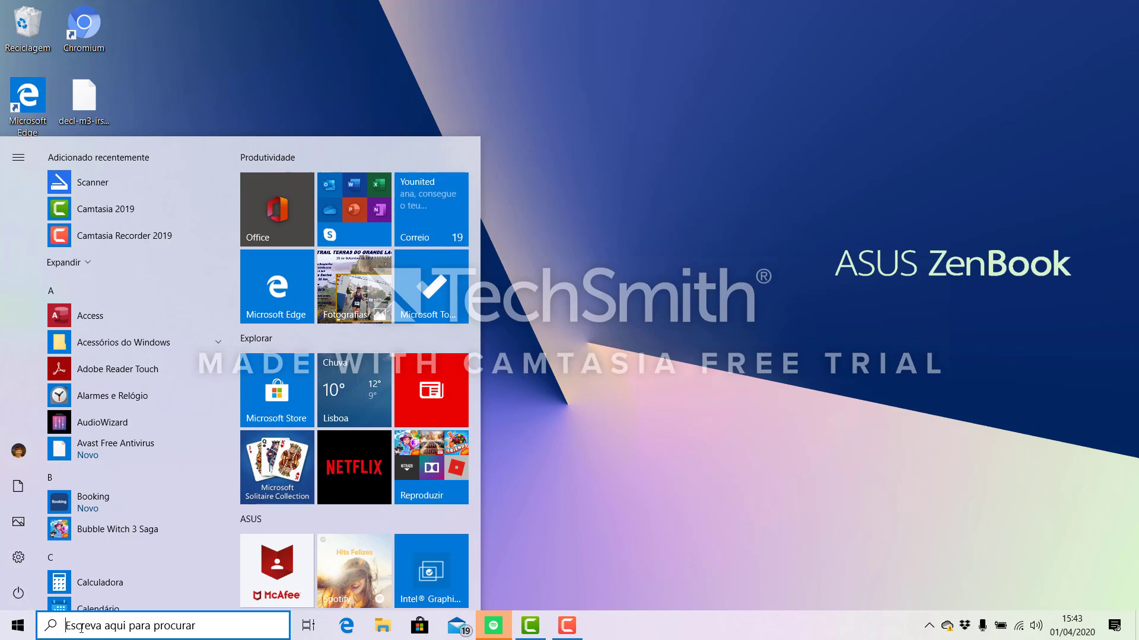
{"action": "type", "text": "e"}
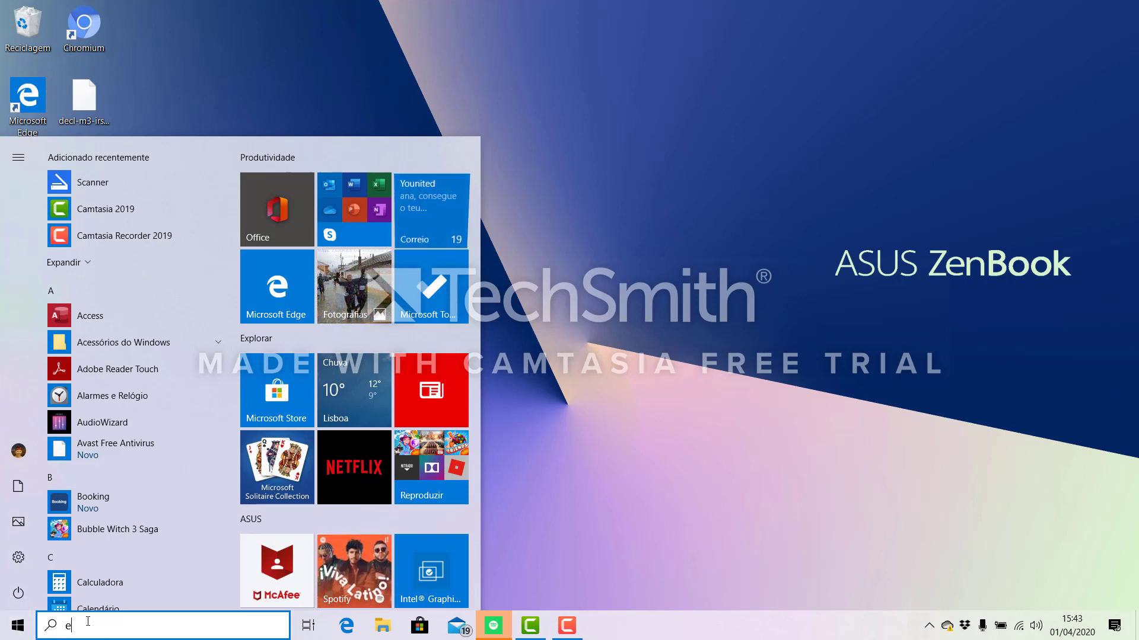
{"action": "type", "text": "xcel"}
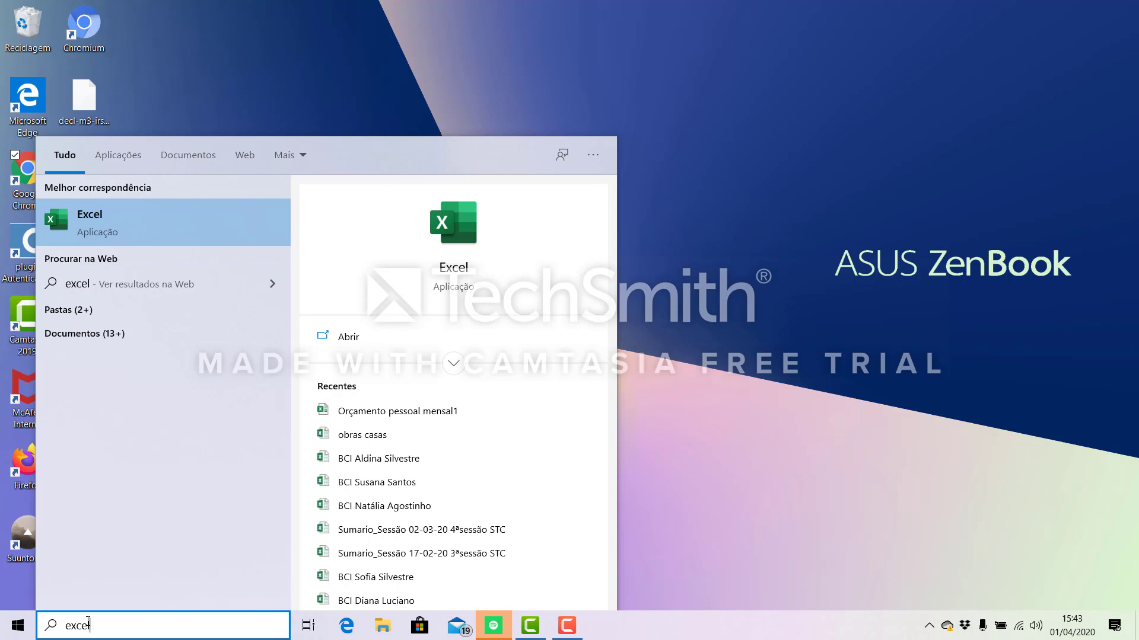
{"action": "left_click", "coordinate": [95, 219]}
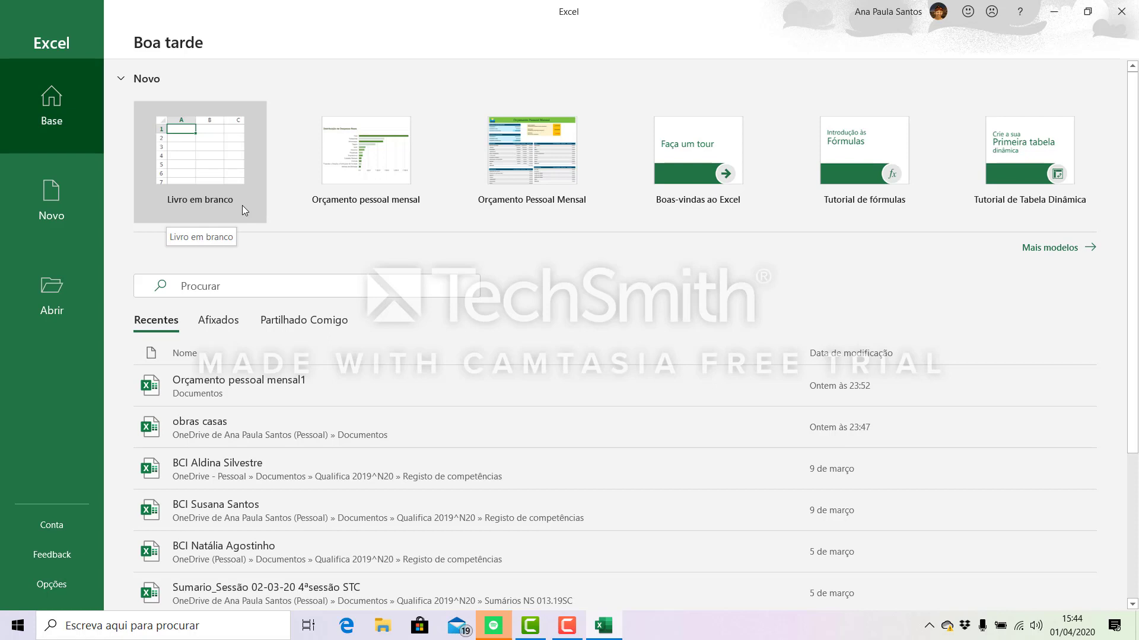
{"action": "left_click", "coordinate": [200, 156]}
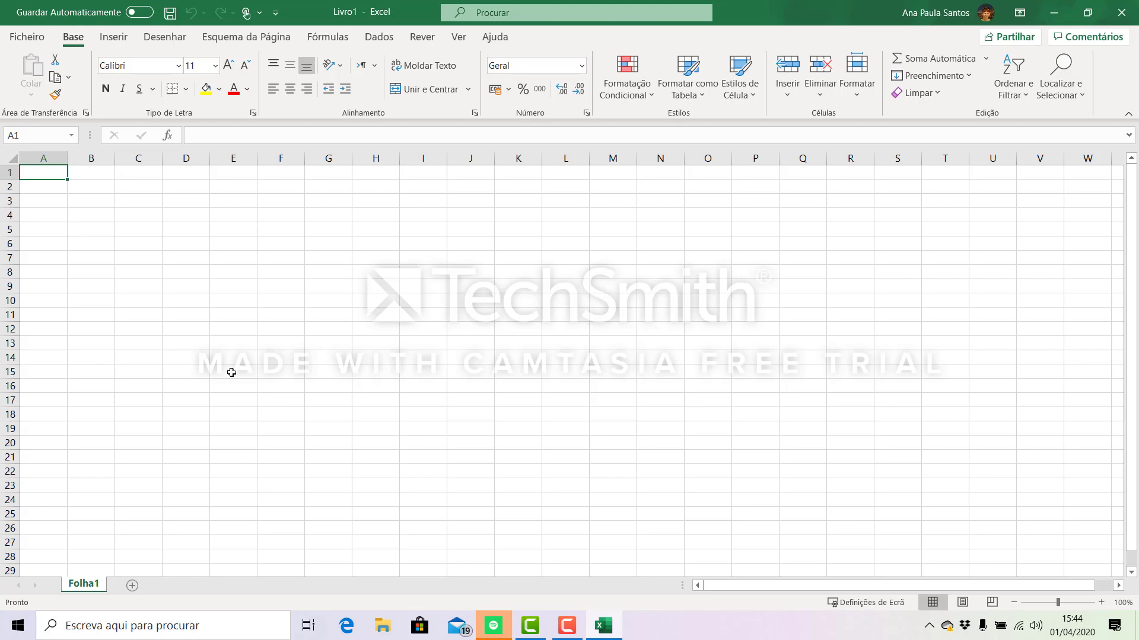
- Add a second worksheet and rename the first sheet, Folha1, as "orçamento"
{"action": "left_click", "coordinate": [133, 586]}
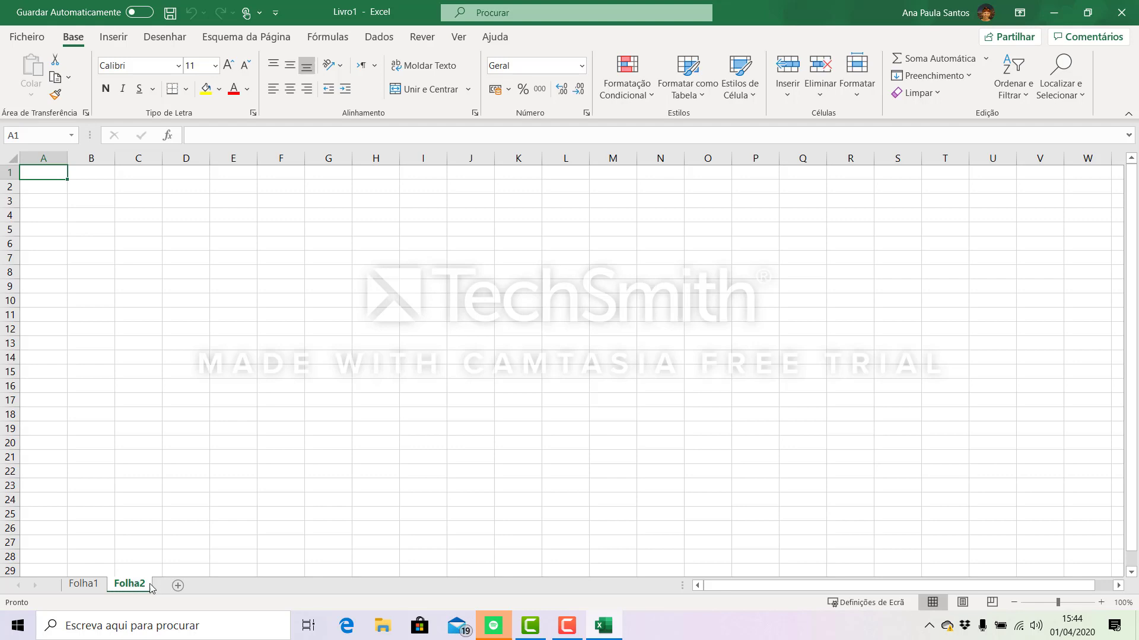
{"action": "left_click", "coordinate": [86, 589]}
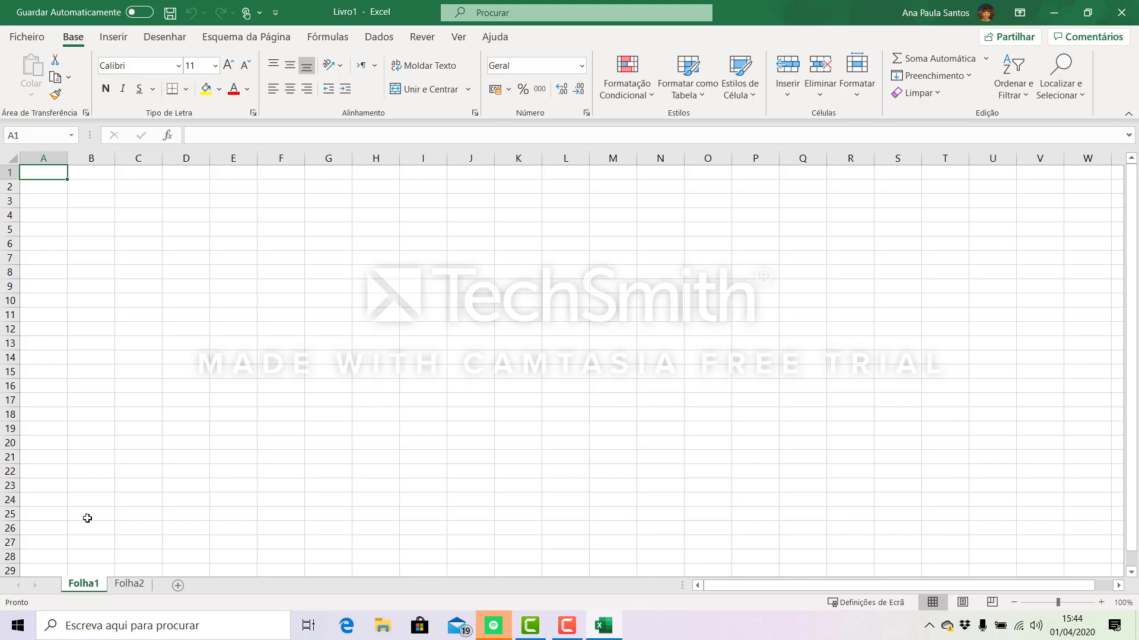
{"action": "right_click", "coordinate": [84, 588]}
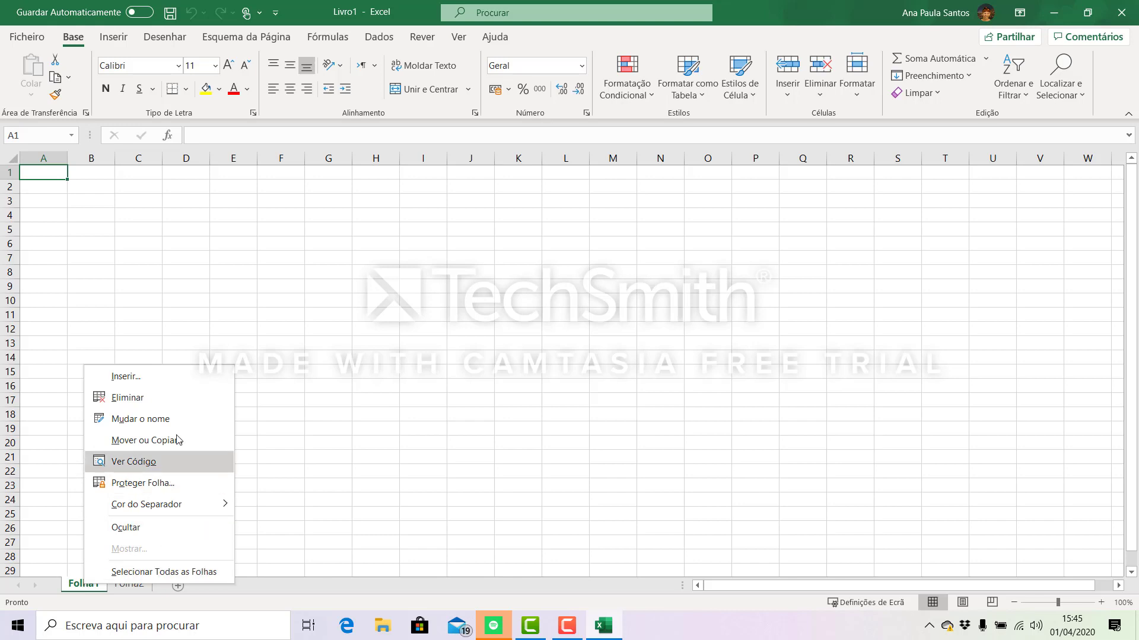
{"action": "left_click", "coordinate": [125, 419]}
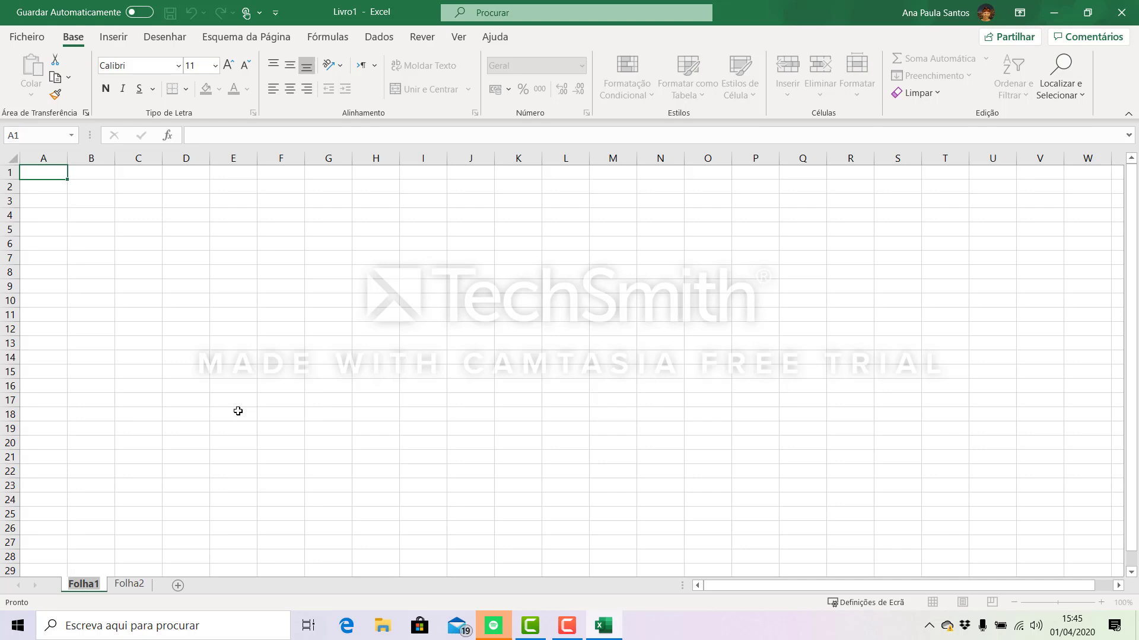
{"action": "type", "text": "or"}
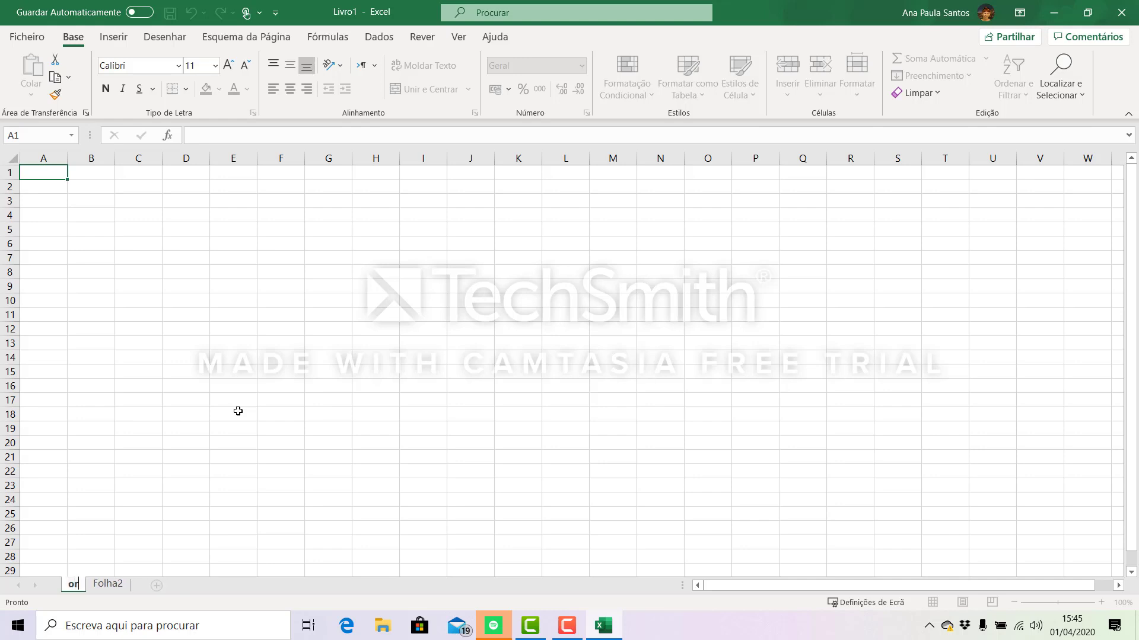
{"action": "type", "text": "çamento"}
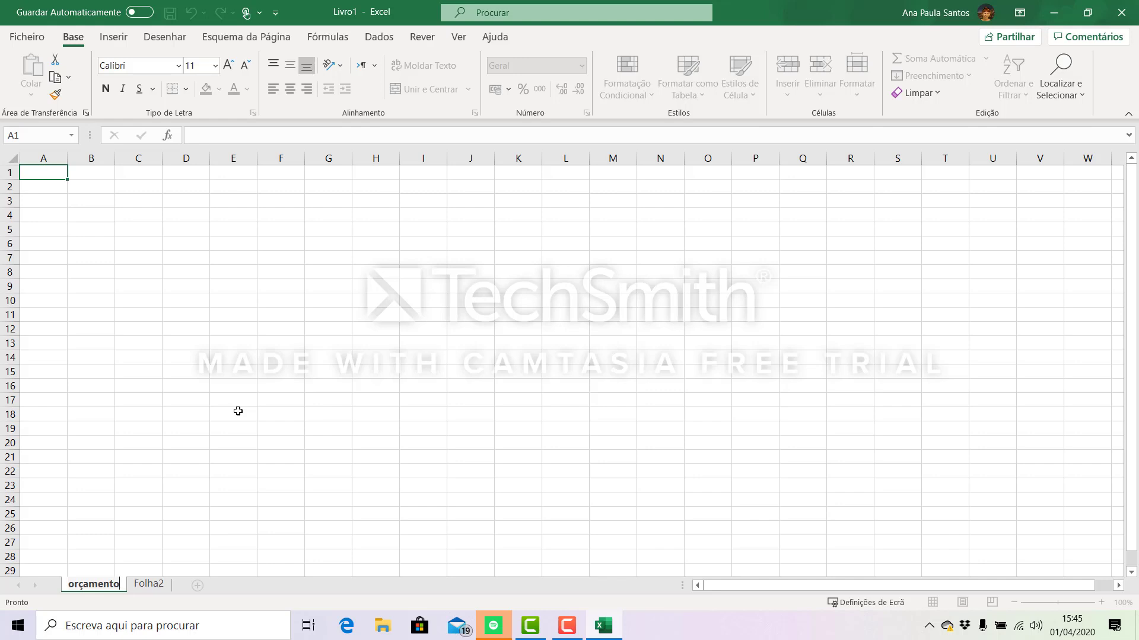
{"action": "key", "text": "Return"}
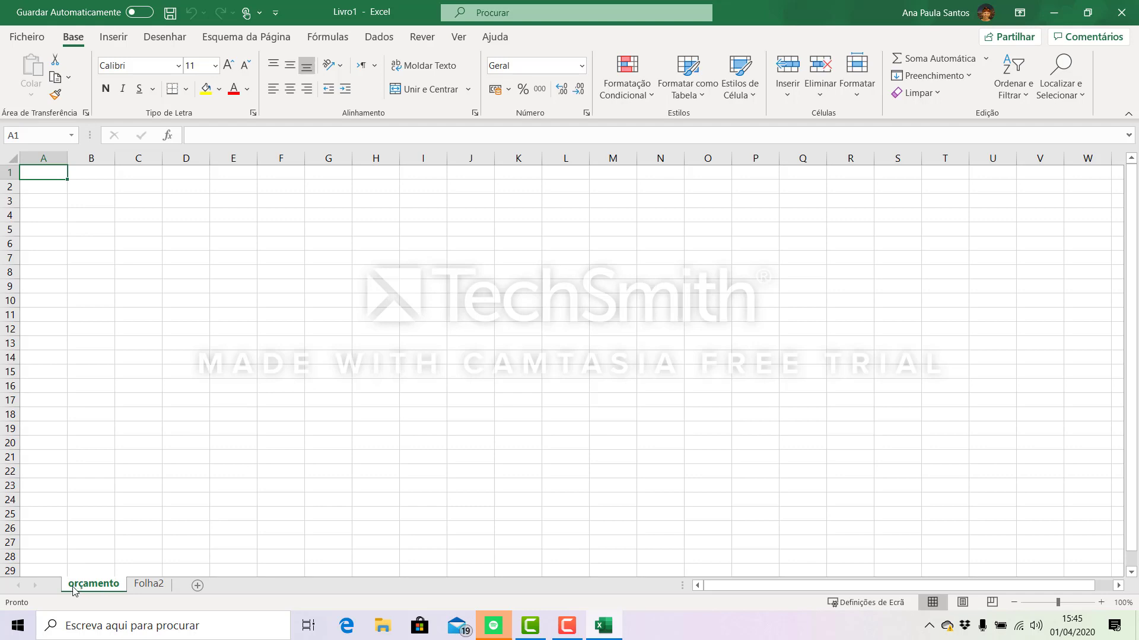
- Examine the sheet's grid by selecting whole columns from A to G, single rows down to row 8, and a few individual cells
{"action": "left_click", "coordinate": [44, 159]}
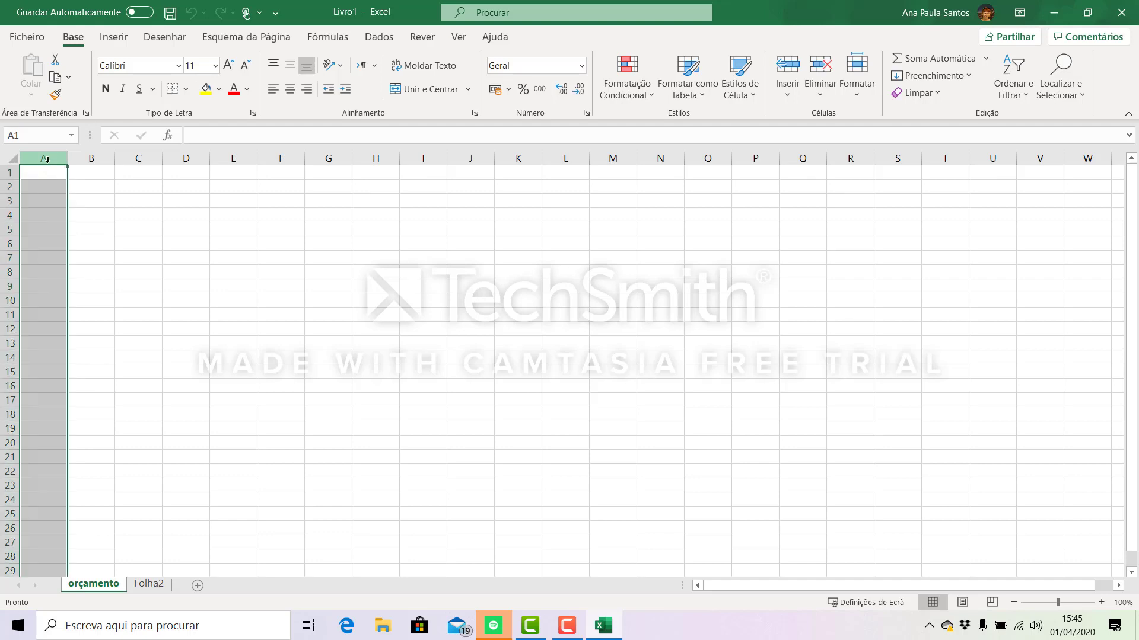
{"action": "left_click_drag", "start_coordinate": [45, 159], "coordinate": [329, 162]}
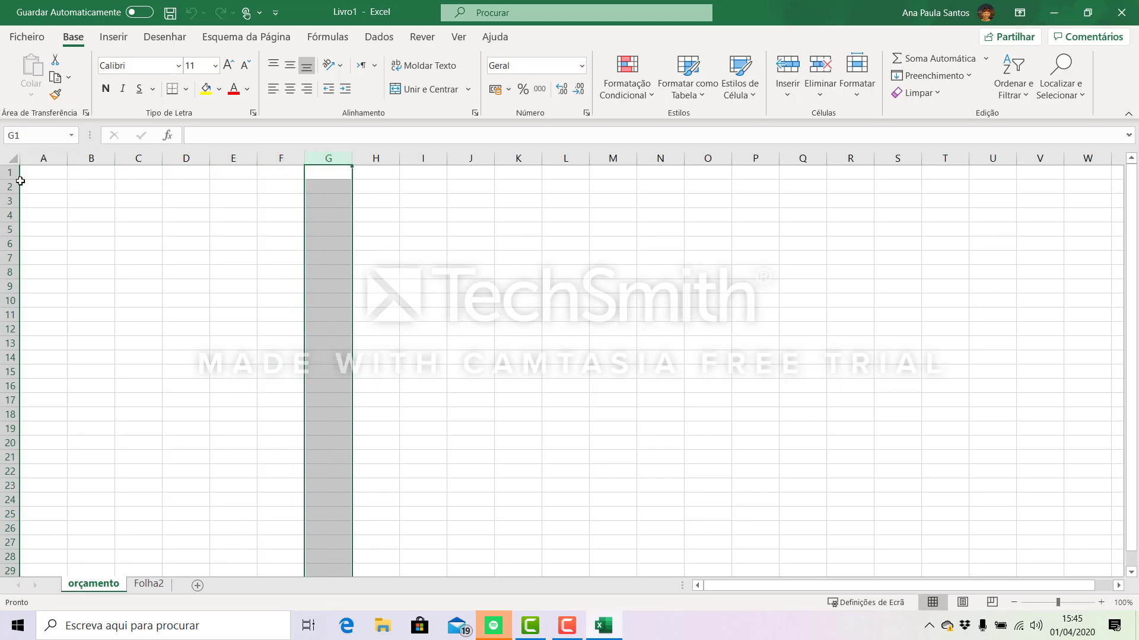
{"action": "left_click", "coordinate": [9, 201]}
{"action": "left_click", "coordinate": [11, 215]}
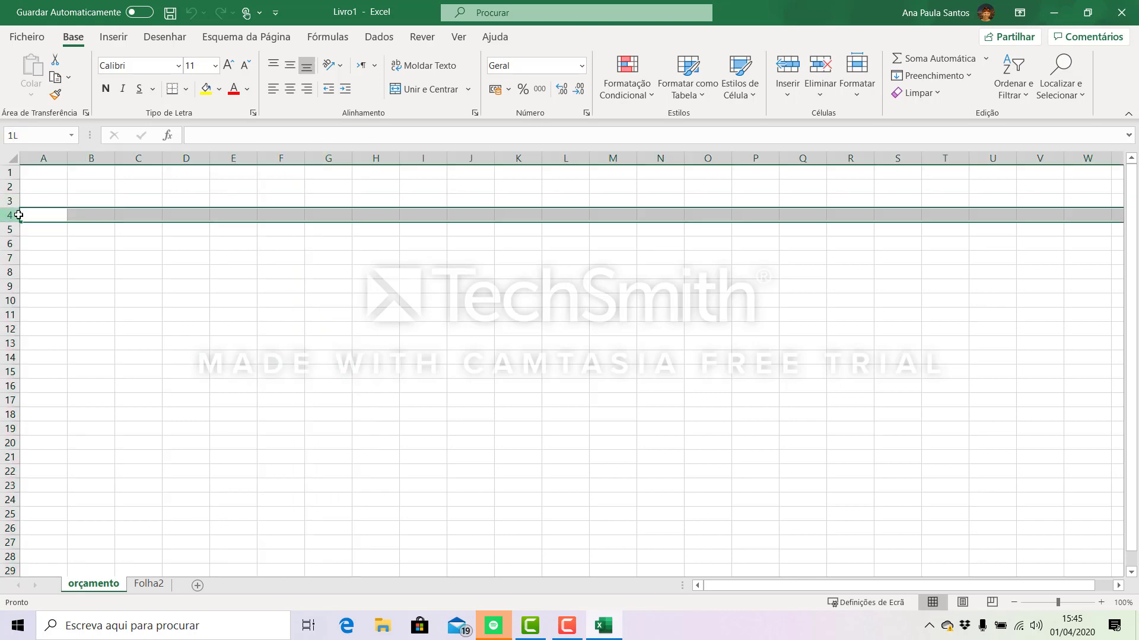
{"action": "left_click", "coordinate": [12, 230]}
{"action": "left_click", "coordinate": [10, 244]}
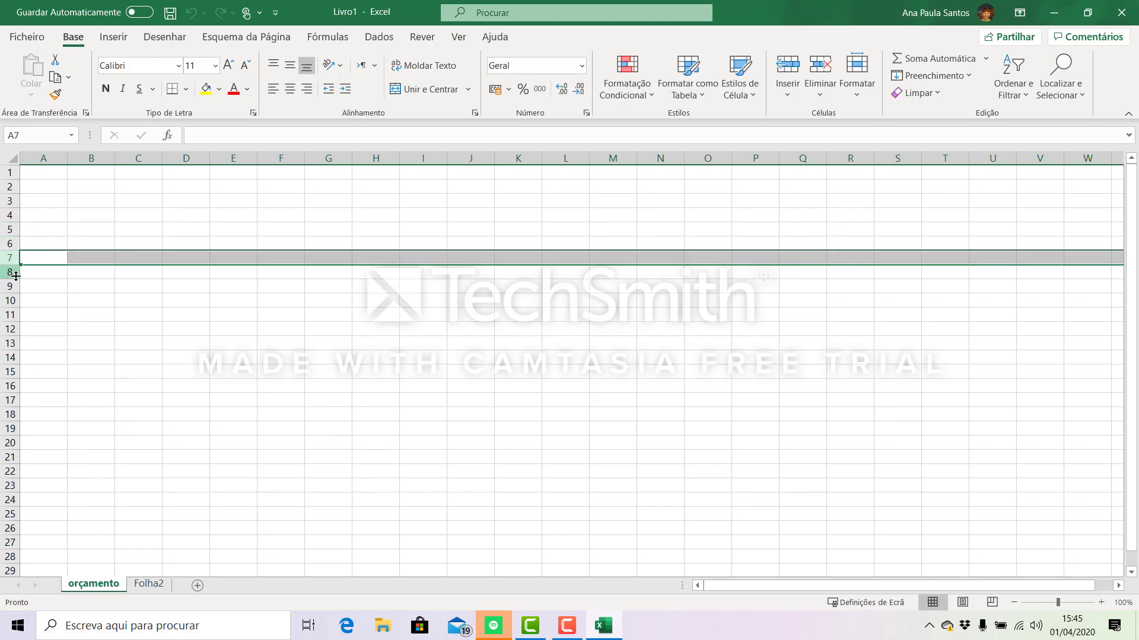
{"action": "left_click", "coordinate": [9, 272]}
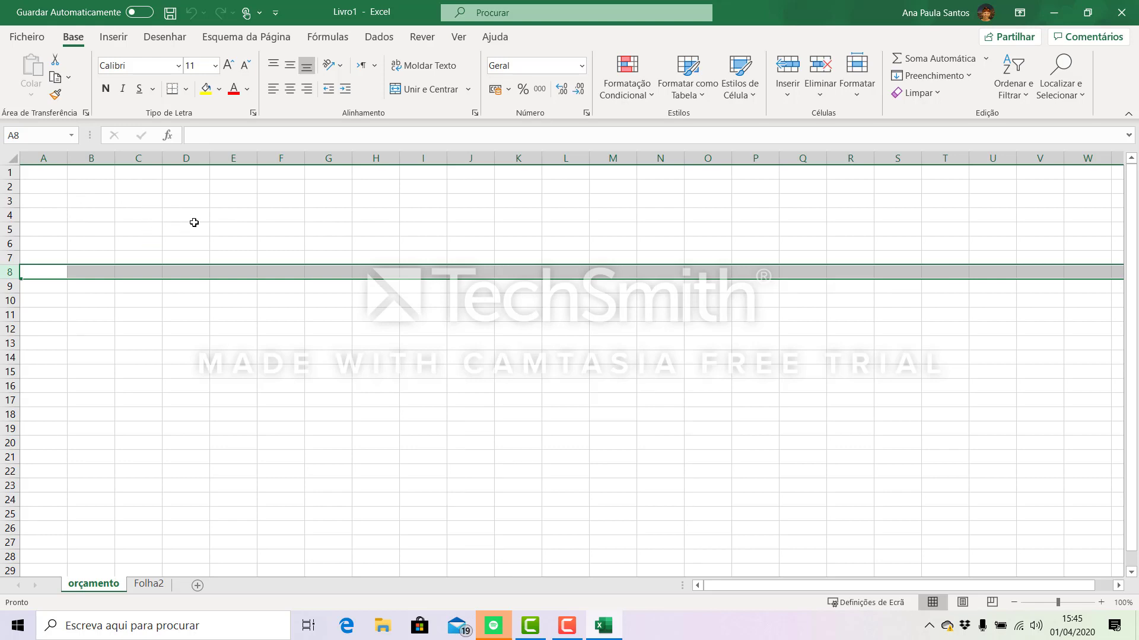
{"action": "left_click", "coordinate": [192, 220]}
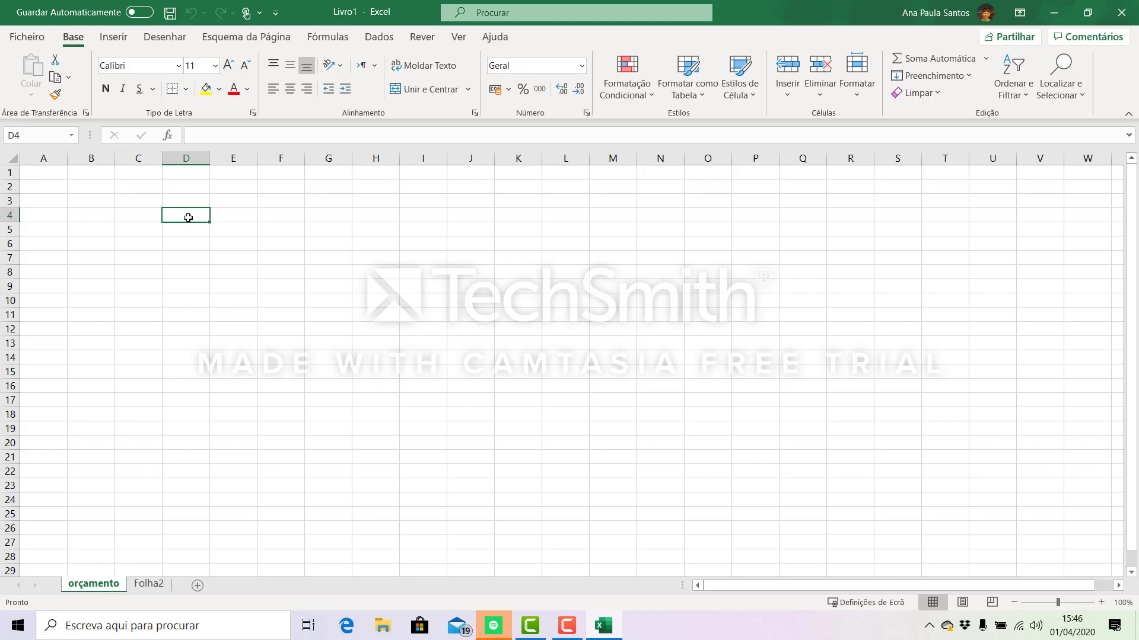
{"action": "left_click", "coordinate": [290, 233]}
{"action": "left_click", "coordinate": [194, 258]}
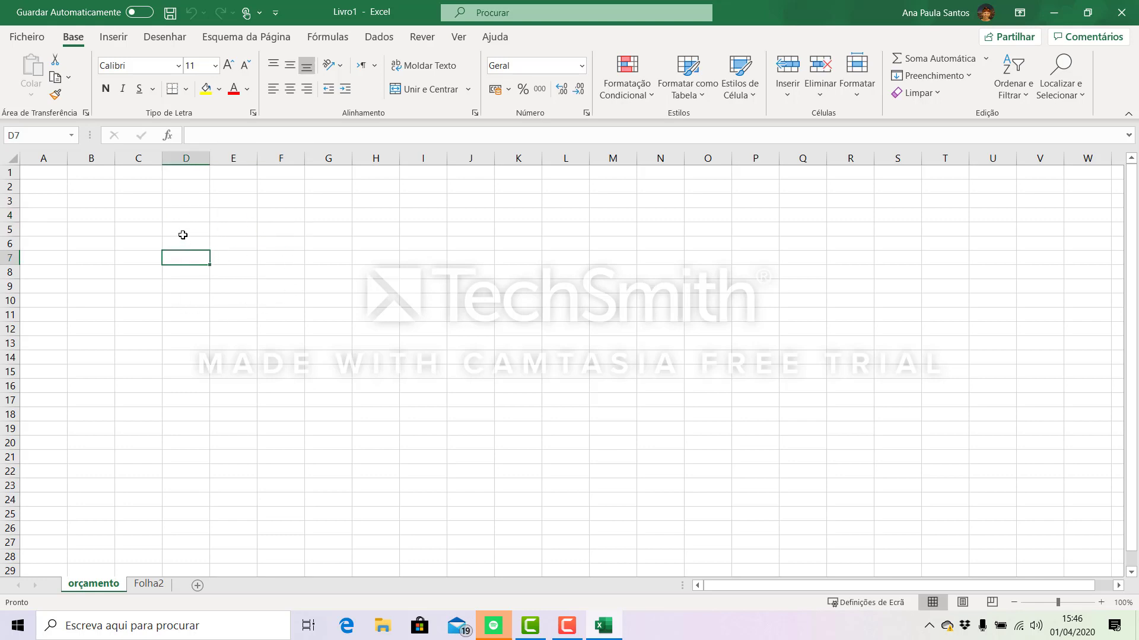
{"action": "left_click", "coordinate": [183, 235]}
- Enter the title "Orçamento familiar" in cell D4
{"action": "left_click", "coordinate": [186, 215]}
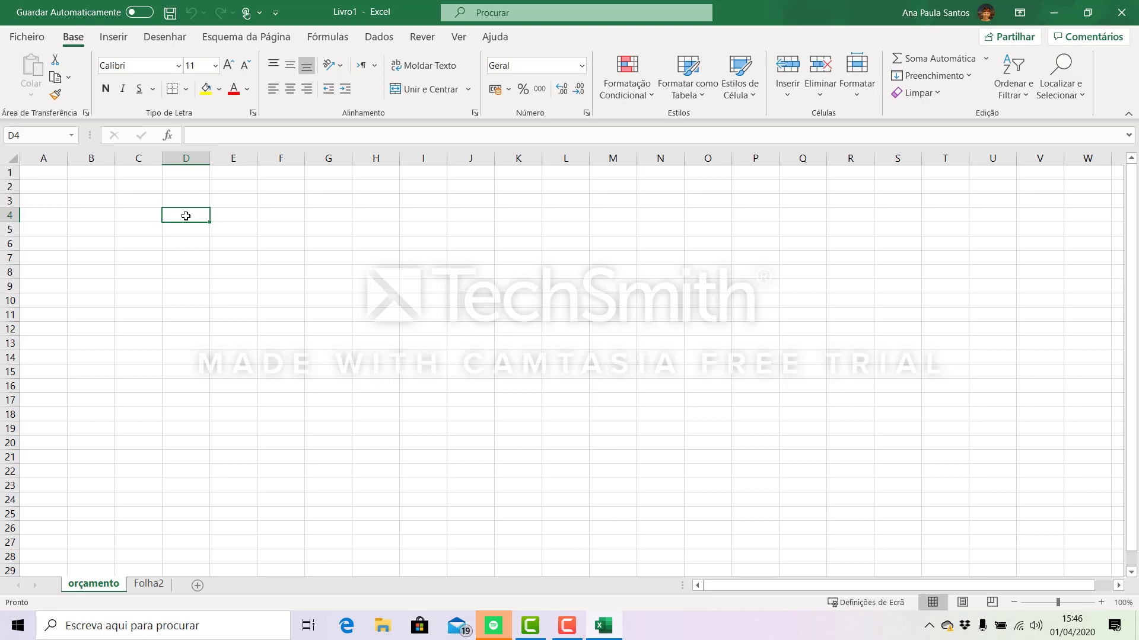
{"action": "type", "text": "Orç"}
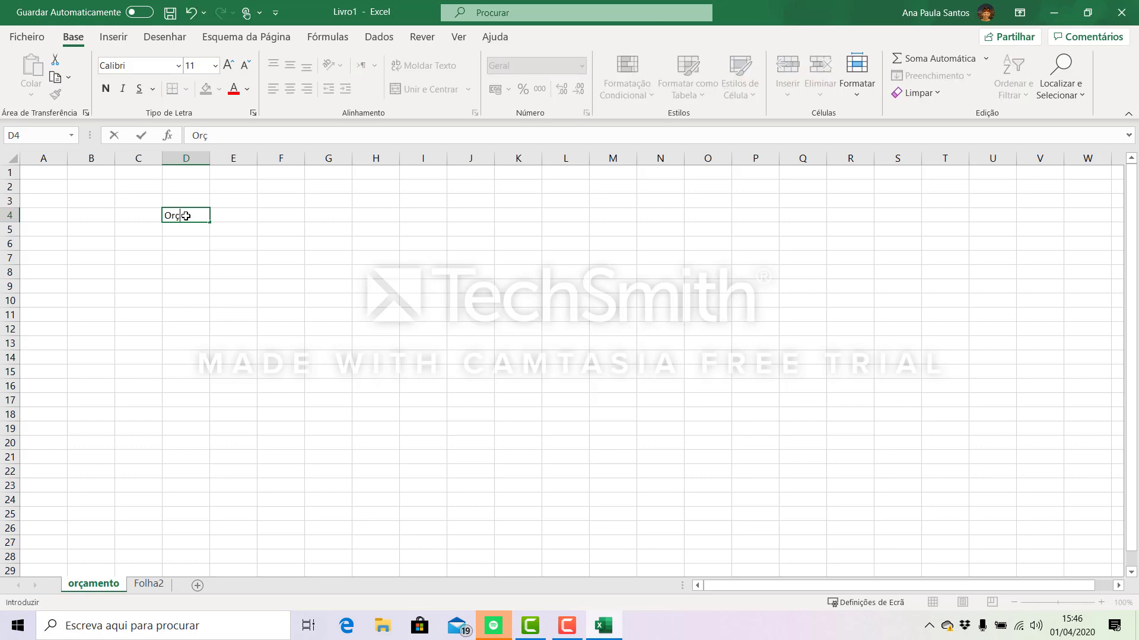
{"action": "type", "text": "amento familiar"}
{"action": "key", "text": "Return"}
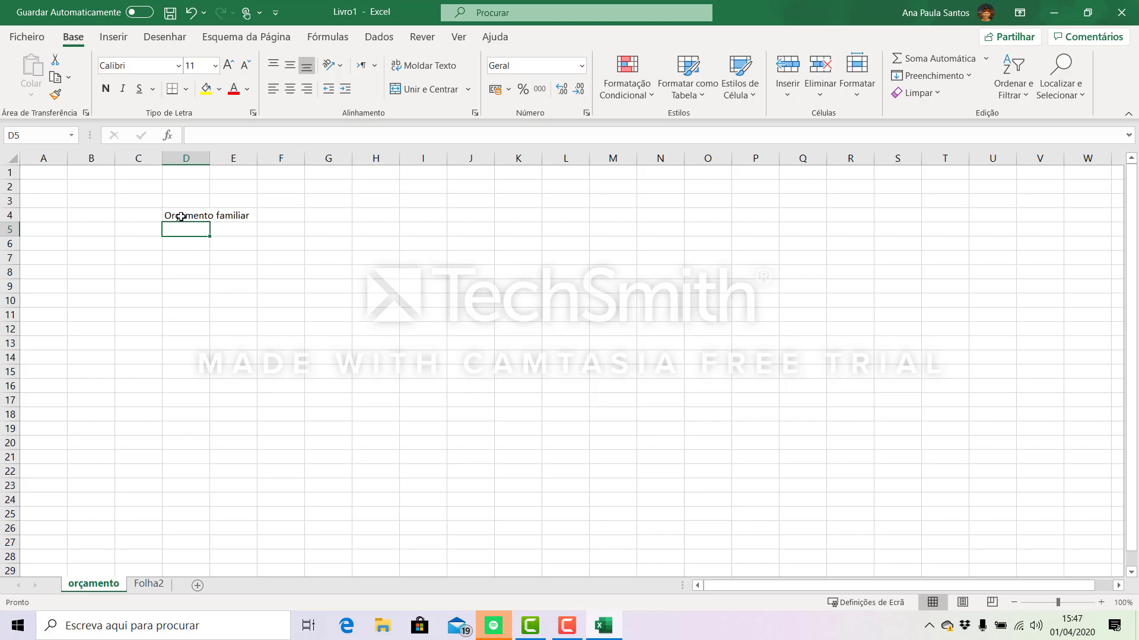
- Widen column D so that the title in D4 fits inside its cell
{"action": "left_click", "coordinate": [181, 217]}
{"action": "left_click_drag", "start_coordinate": [209, 157], "coordinate": [270, 161]}
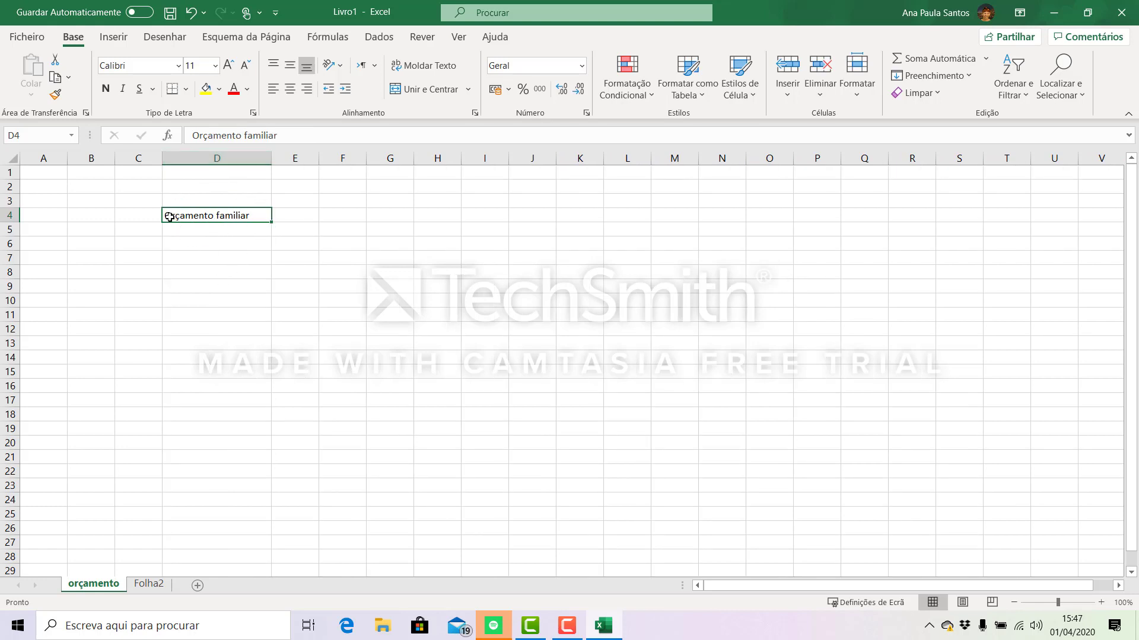
{"action": "mouse_move", "coordinate": [271, 161]}
{"action": "left_mouse_down"}
{"action": "mouse_move", "coordinate": [204, 164]}
{"action": "mouse_move", "coordinate": [277, 160]}
{"action": "left_mouse_up"}
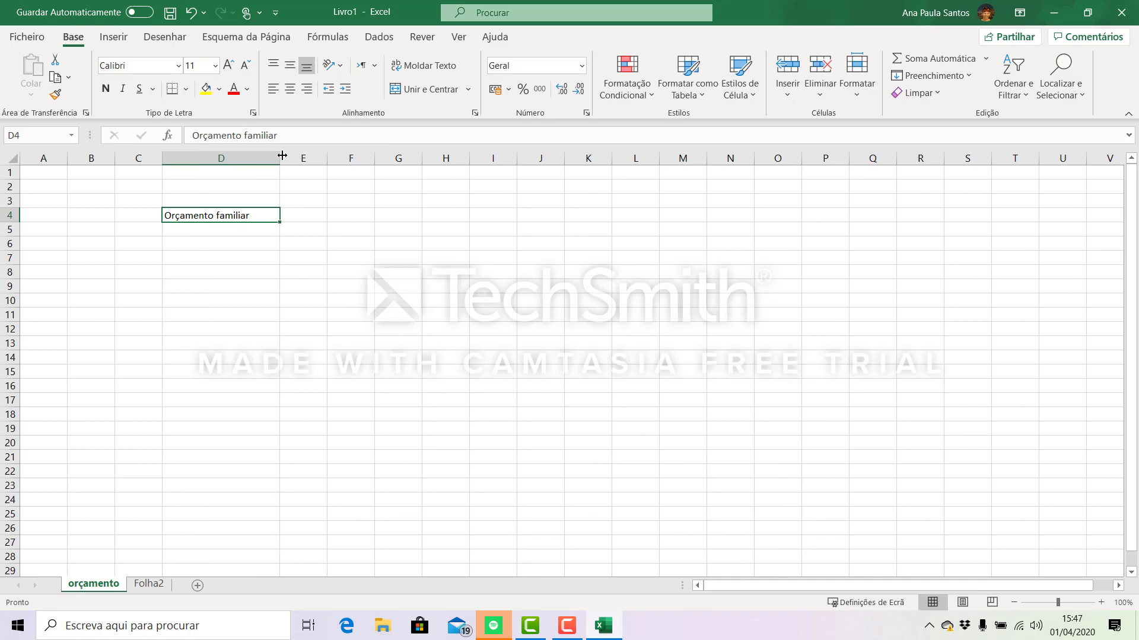
{"action": "mouse_move", "coordinate": [277, 160]}
{"action": "left_mouse_down"}
{"action": "mouse_move", "coordinate": [220, 171]}
{"action": "mouse_move", "coordinate": [270, 156]}
{"action": "left_mouse_up"}
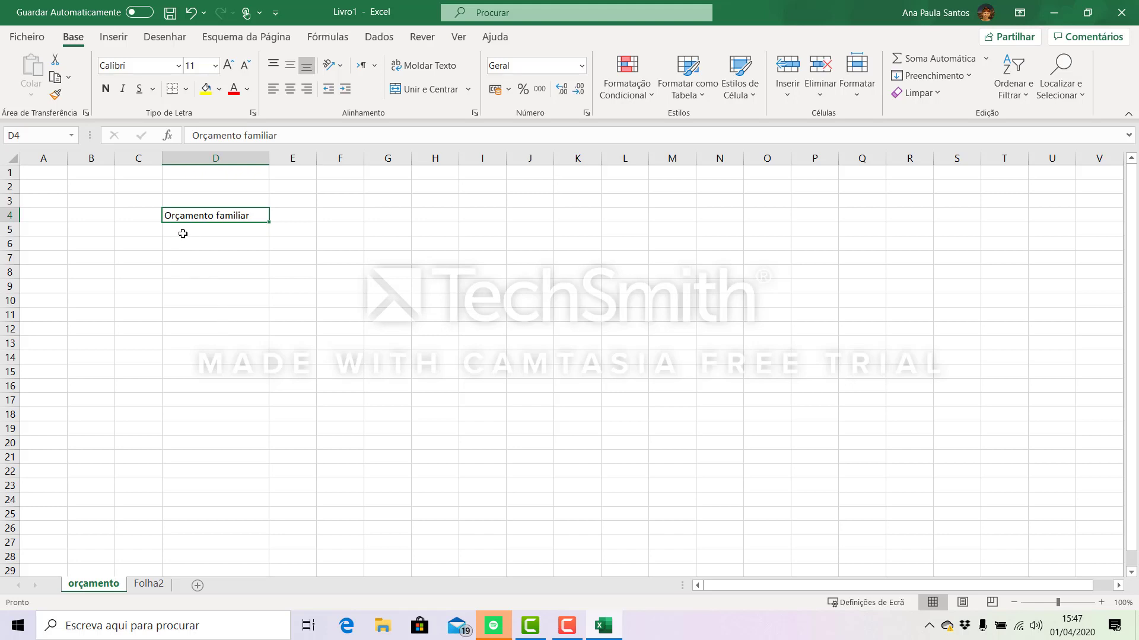
- Enter the expense categories "Alimentação" in D5 and "Automóvel" in D6
{"action": "left_click", "coordinate": [182, 233]}
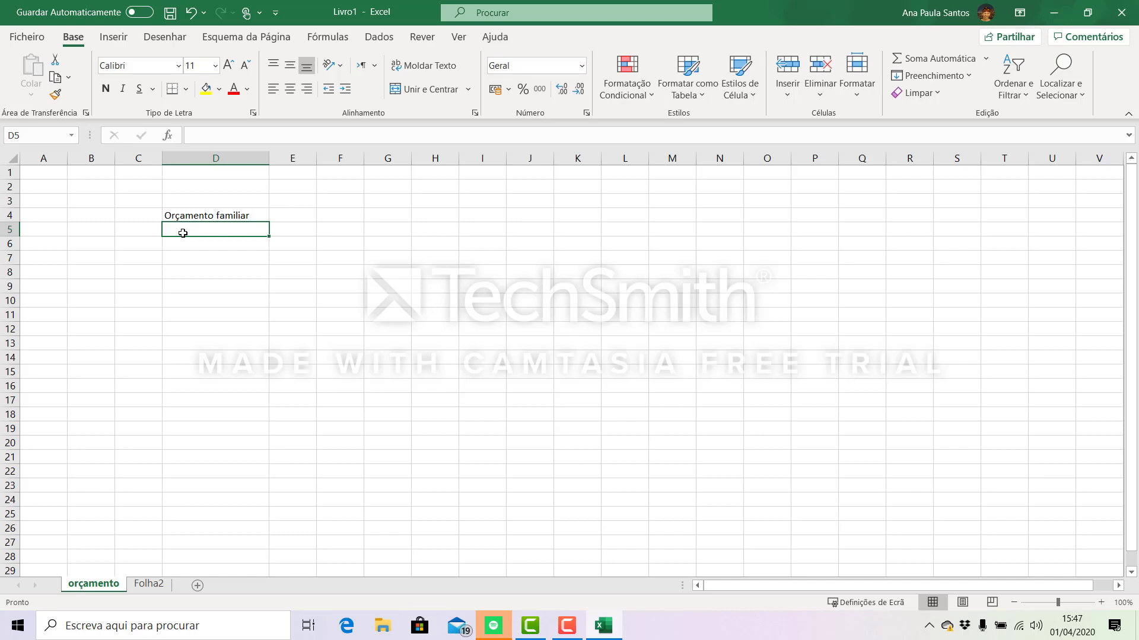
{"action": "type", "text": "Al"}
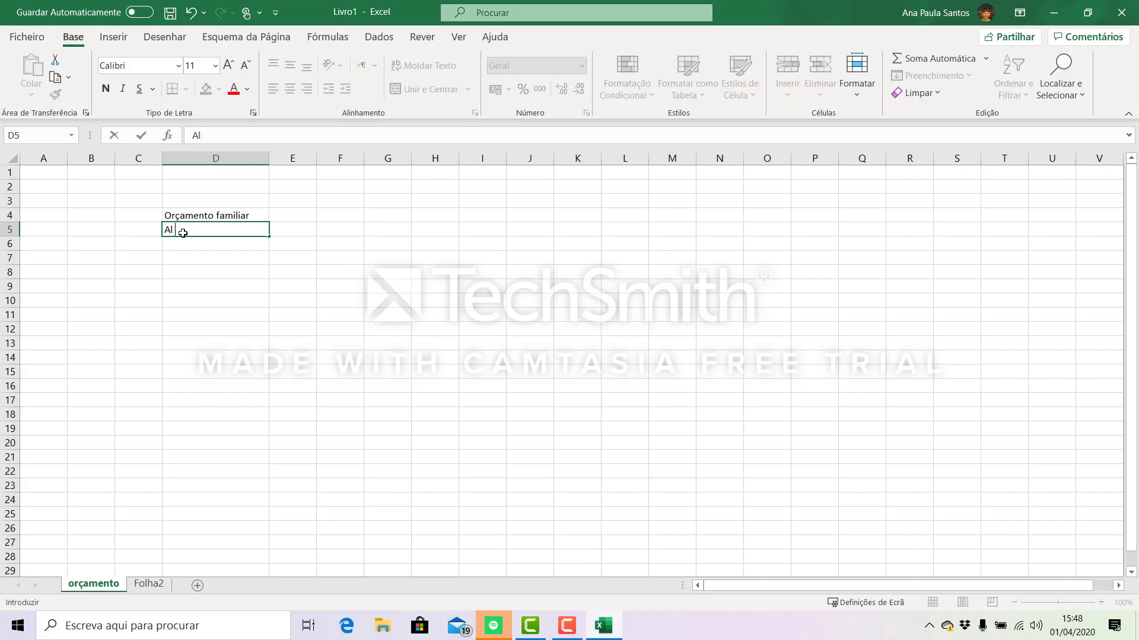
{"action": "type", "text": "imentação"}
{"action": "key", "text": "Return"}
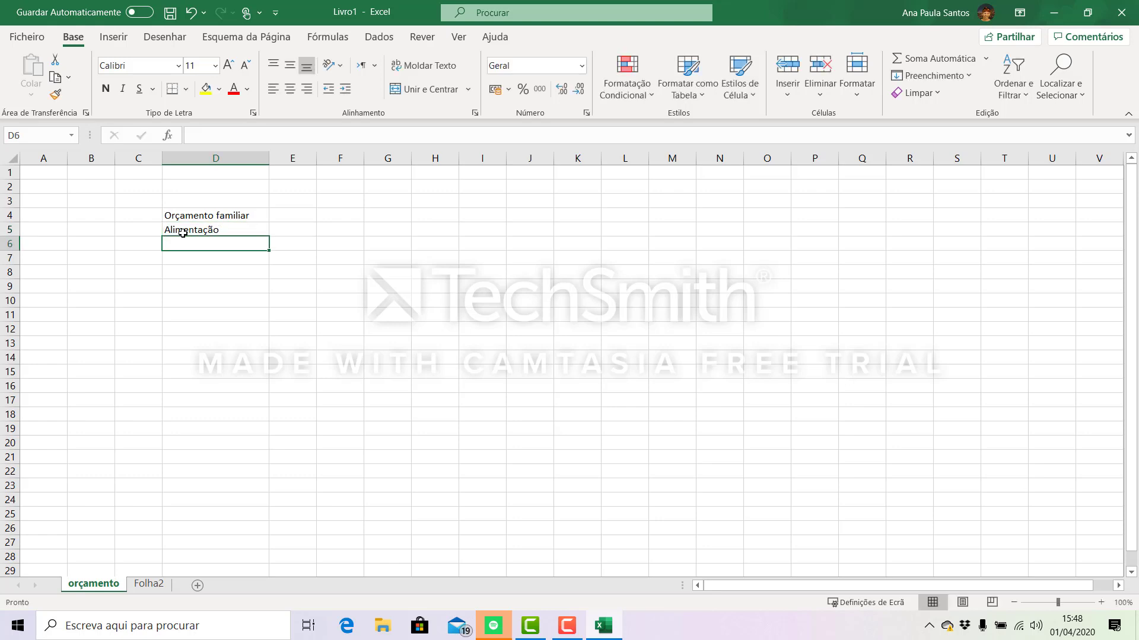
{"action": "type", "text": "Auto"}
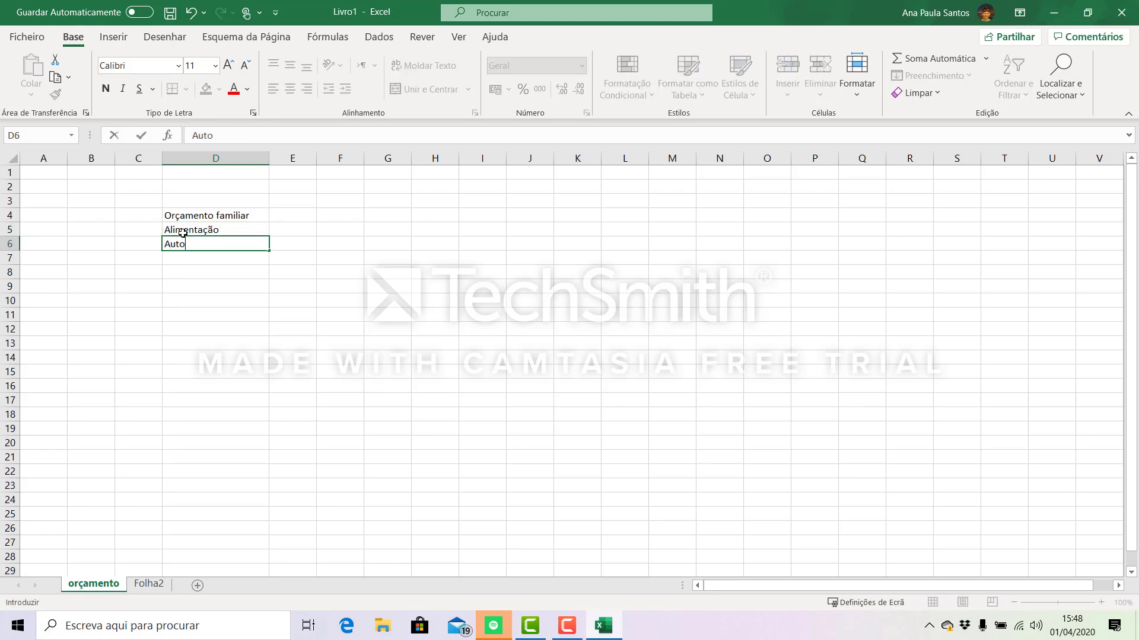
{"action": "type", "text": "móvel"}
{"action": "key", "text": "Return"}
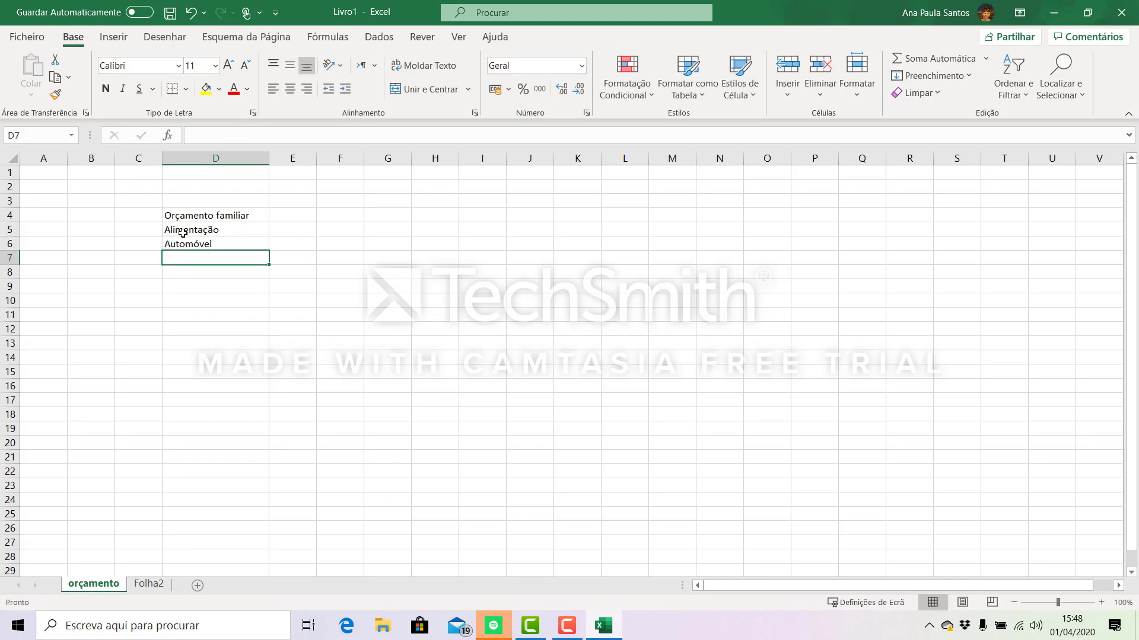
- Add the expense categories "restauração" in D7 and "casa" in D8
{"action": "type", "text": "rest"}
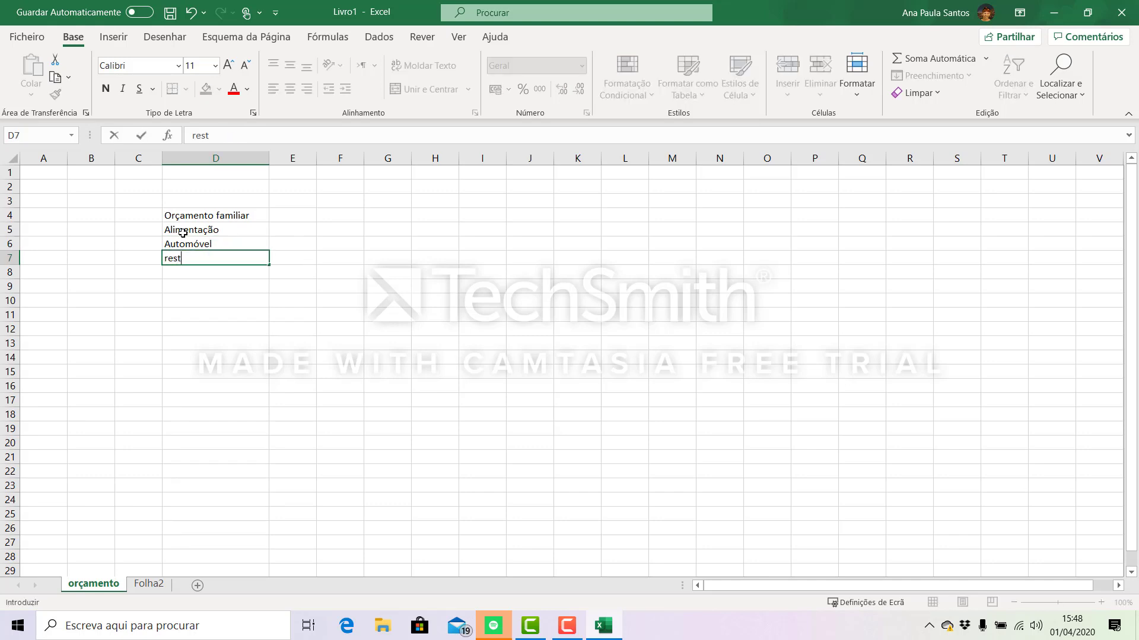
{"action": "type", "text": "auração"}
{"action": "key", "text": "Return"}
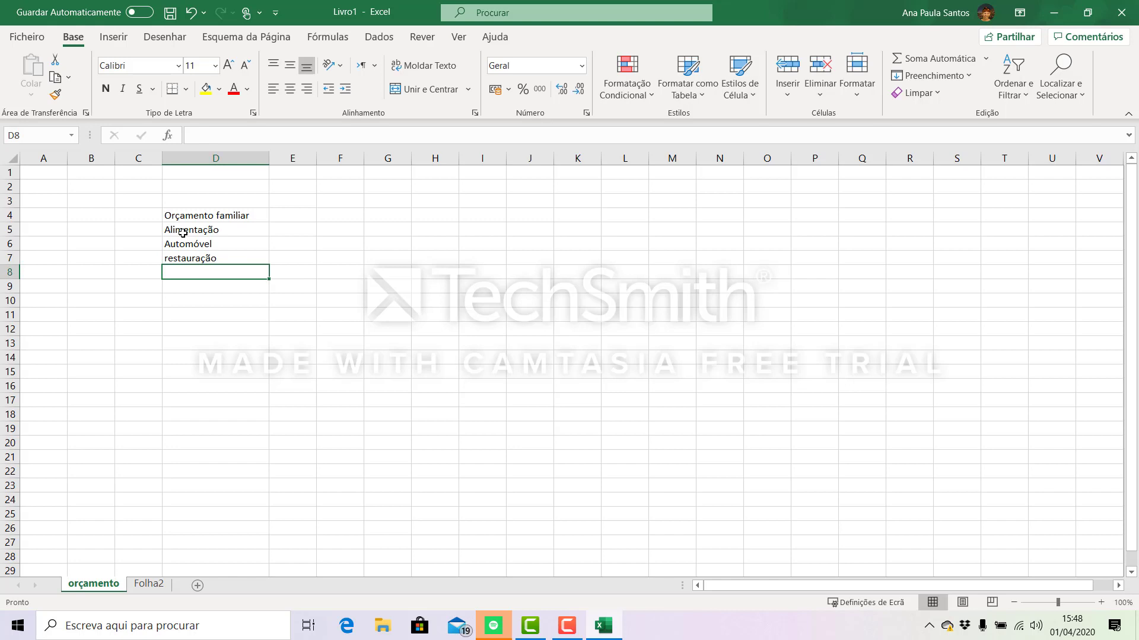
{"action": "type", "text": "casa"}
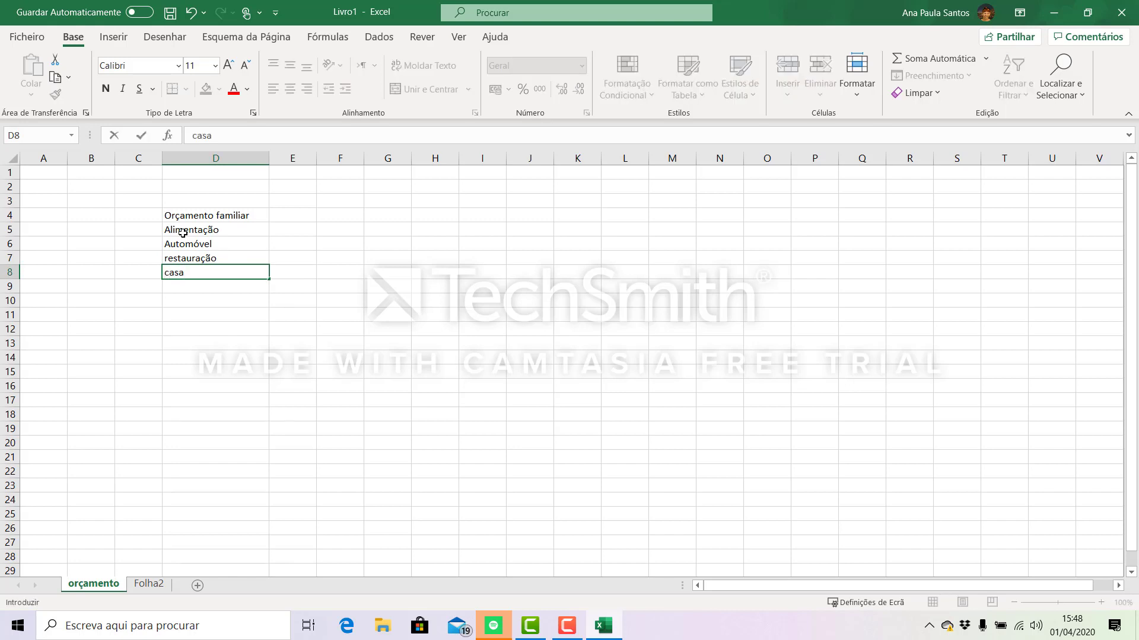
{"action": "key", "text": "Return"}
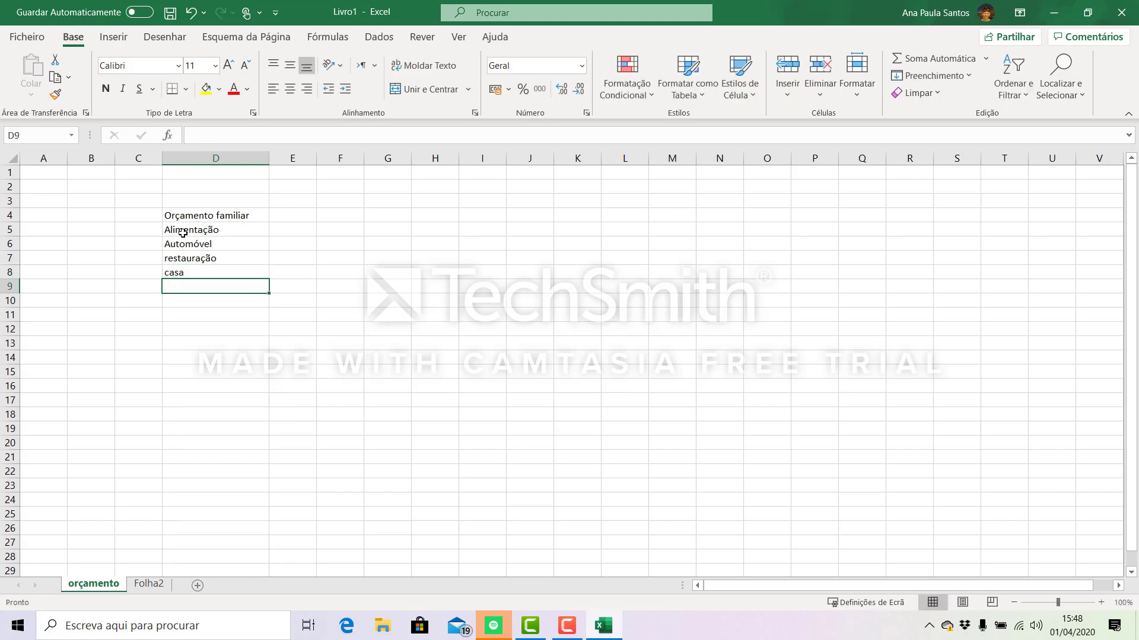
- Enter the expense category "vesturário" in cell D9
{"action": "type", "text": "vestur"}
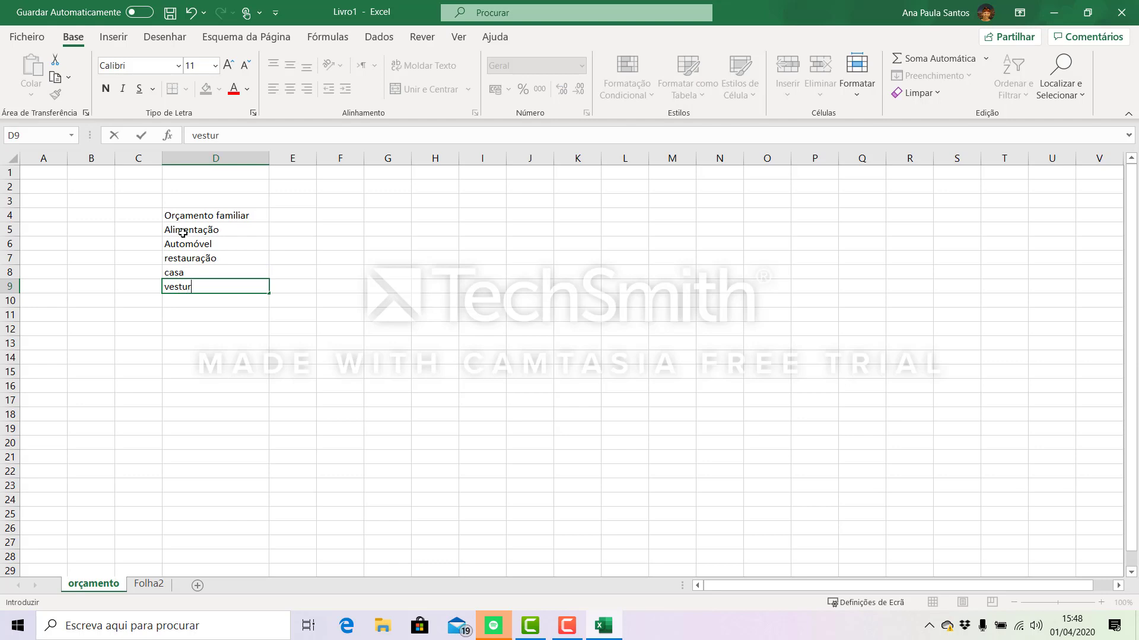
{"action": "type", "text": "ário"}
{"action": "key", "text": "Return"}
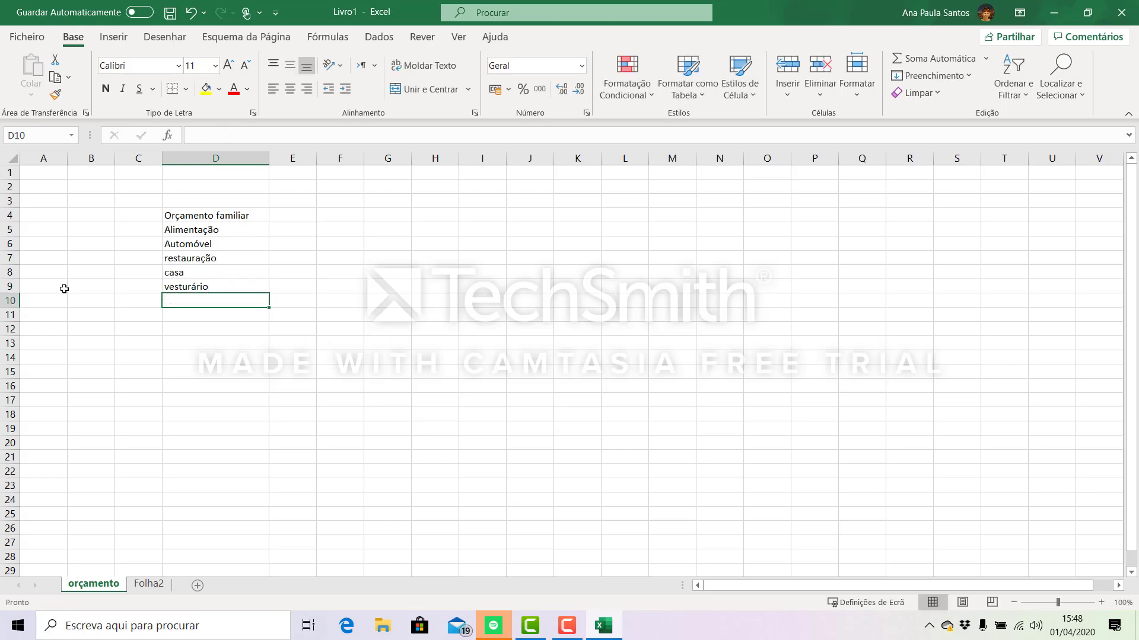
- Correct the spelling of the clothing category in D9 to "vestuário"
{"action": "left_click", "coordinate": [197, 283]}
{"action": "left_click", "coordinate": [222, 356]}
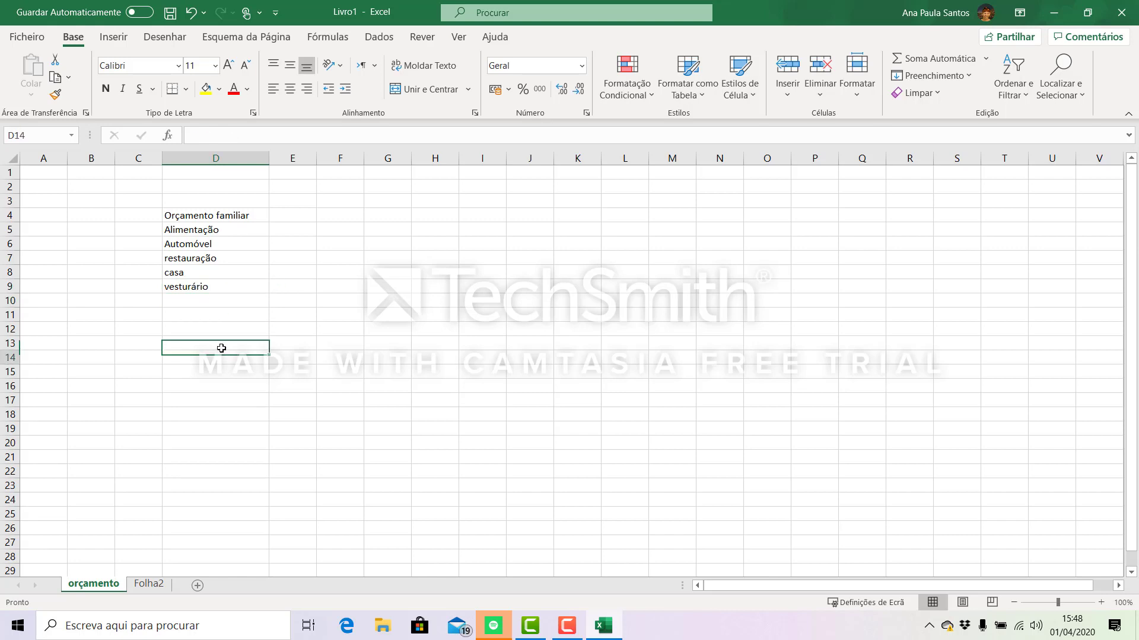
{"action": "left_click", "coordinate": [196, 286]}
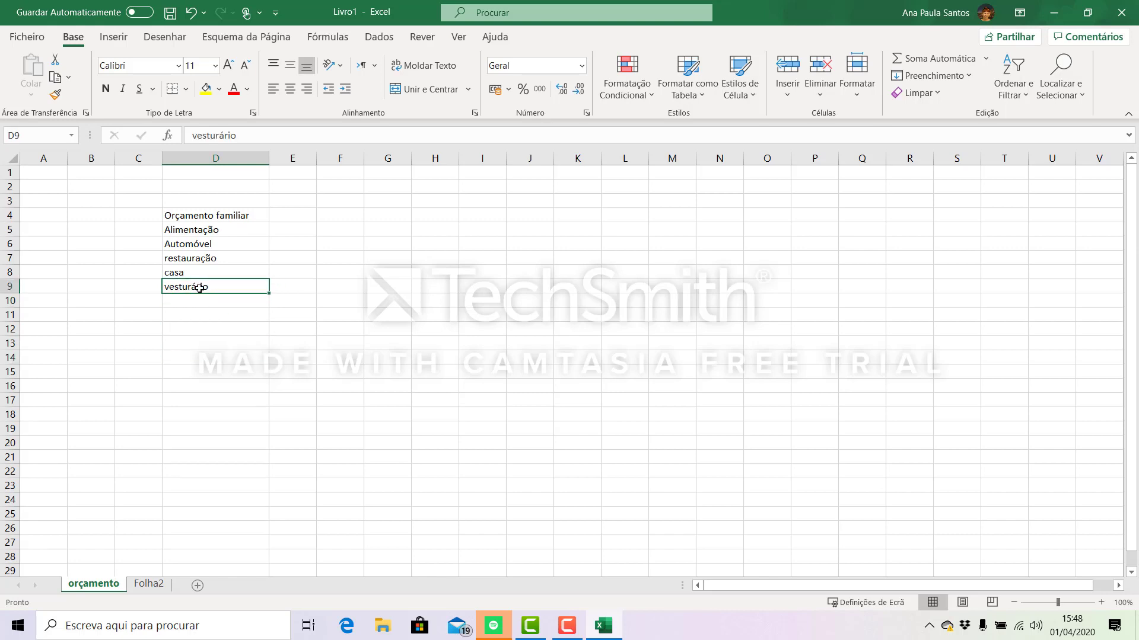
{"action": "left_click", "coordinate": [242, 136]}
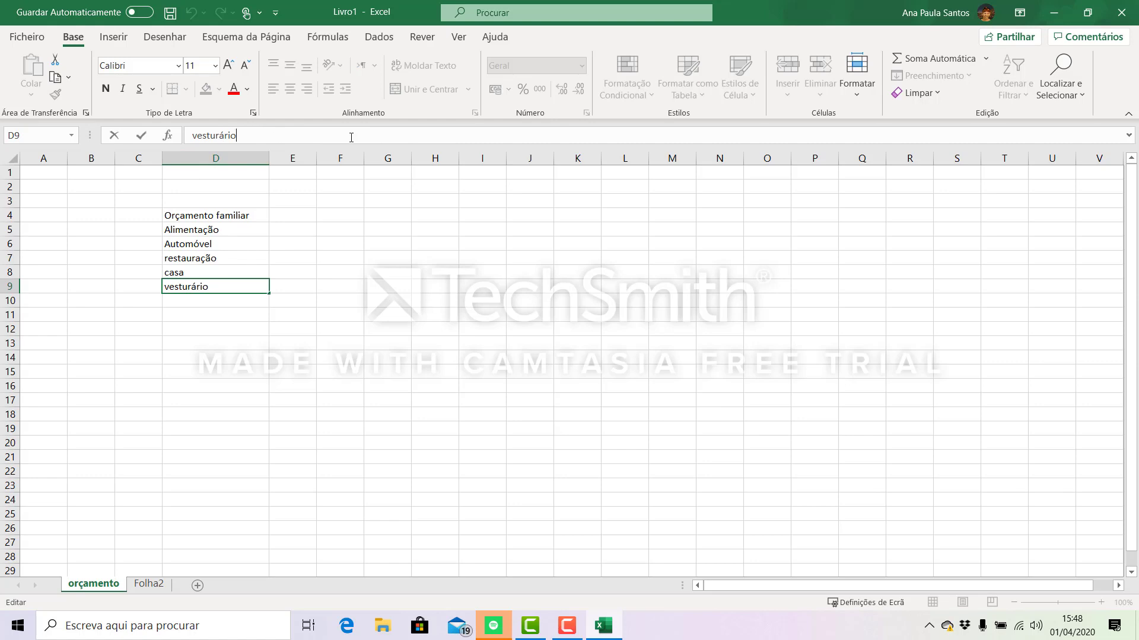
{"action": "key", "text": "BackSpace"}
{"action": "key", "text": "BackSpace"}
{"action": "key", "text": "BackSpace"}
{"action": "key", "text": "BackSpace"}
{"action": "type", "text": "ário"}
{"action": "key", "text": "Return"}
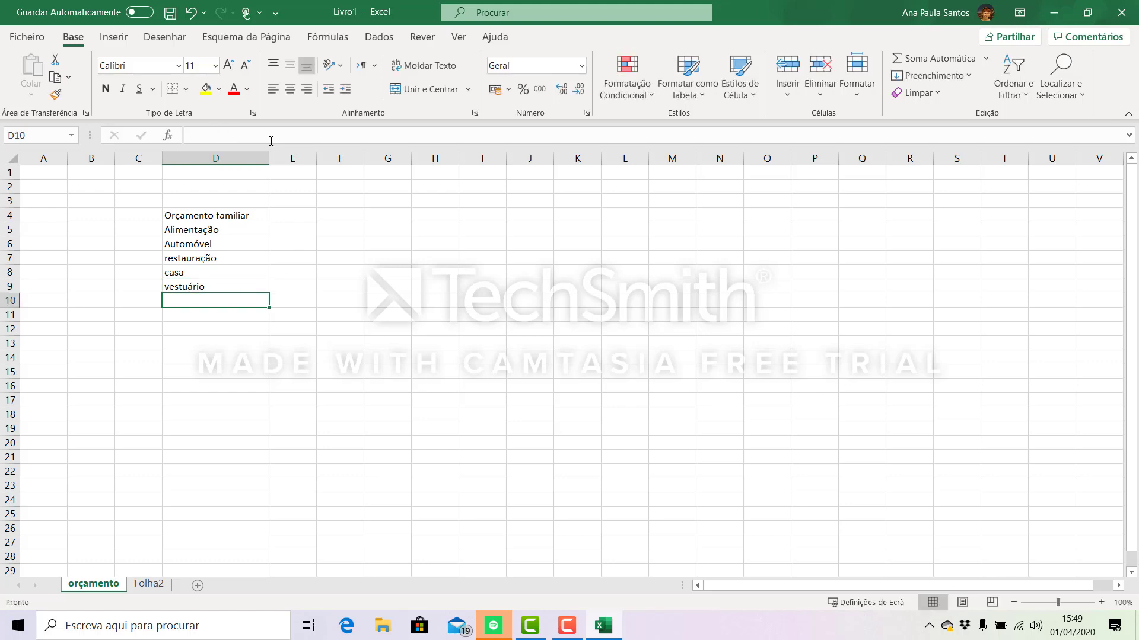
- Capitalize the first letter of the category in D9 so that it reads "Vestuário"
{"action": "left_click", "coordinate": [186, 286]}
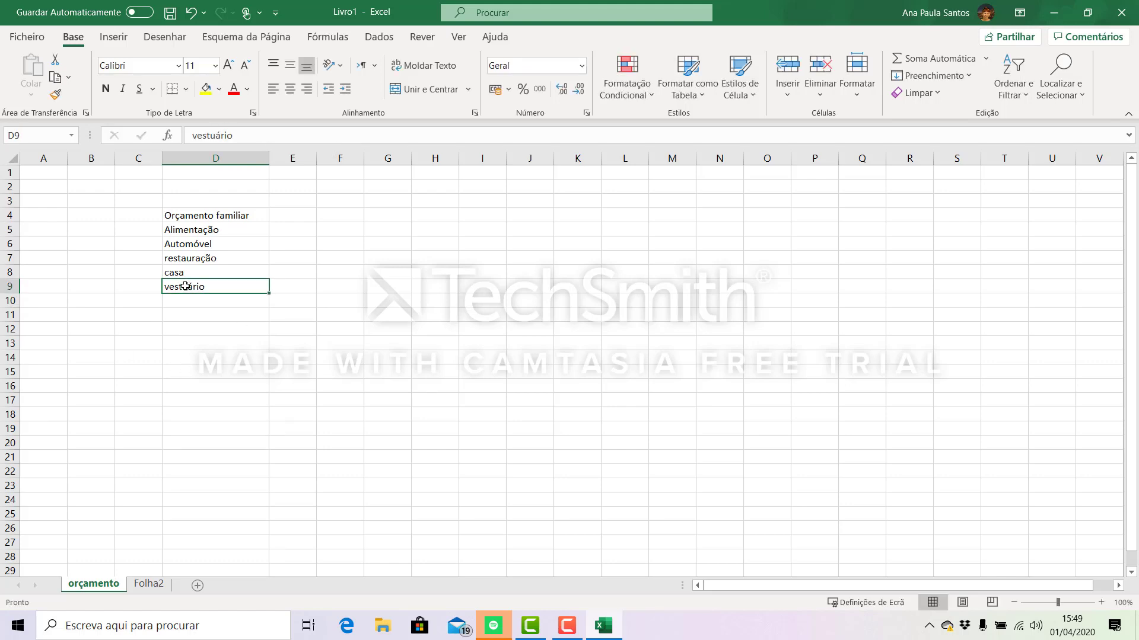
{"action": "double_click", "coordinate": [235, 285]}
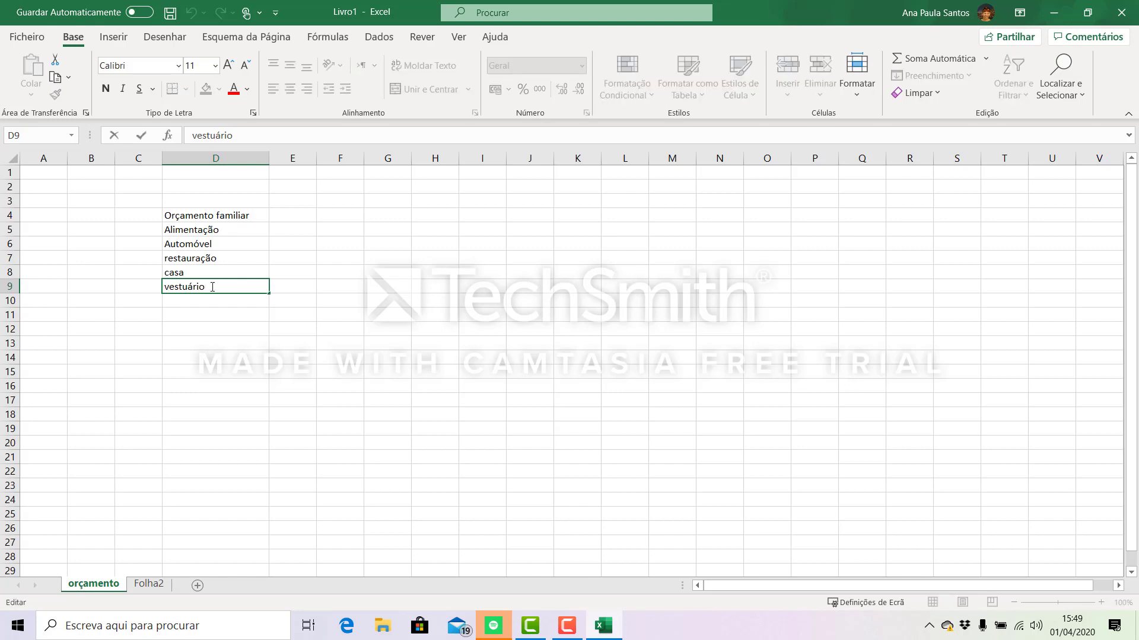
{"action": "left_click", "coordinate": [172, 288]}
{"action": "key", "text": "BackSpace"}
{"action": "type", "text": "V"}
{"action": "left_click", "coordinate": [169, 274]}
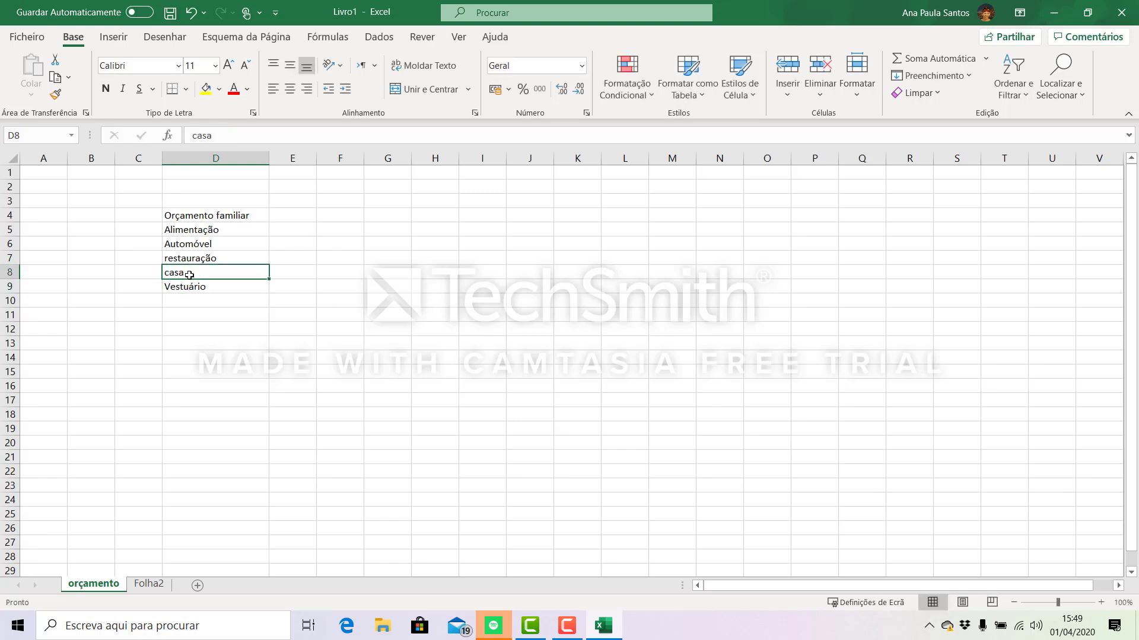
{"action": "left_click", "coordinate": [198, 346]}
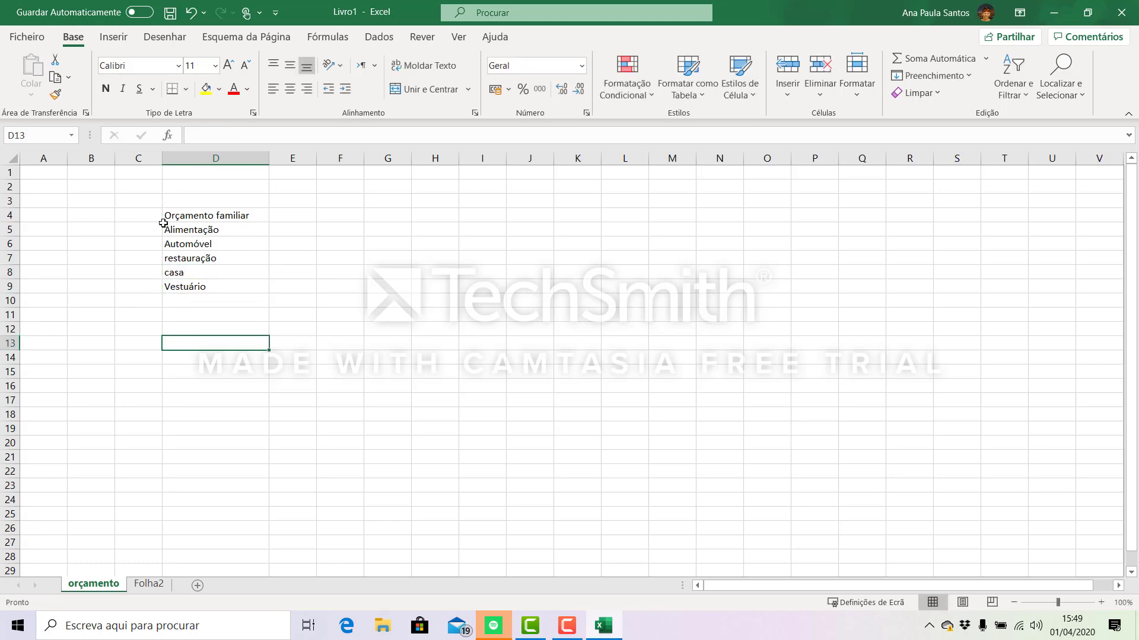
- Capitalize the first letter of the category in D8 so that it reads "Casa"
{"action": "left_click", "coordinate": [191, 273]}
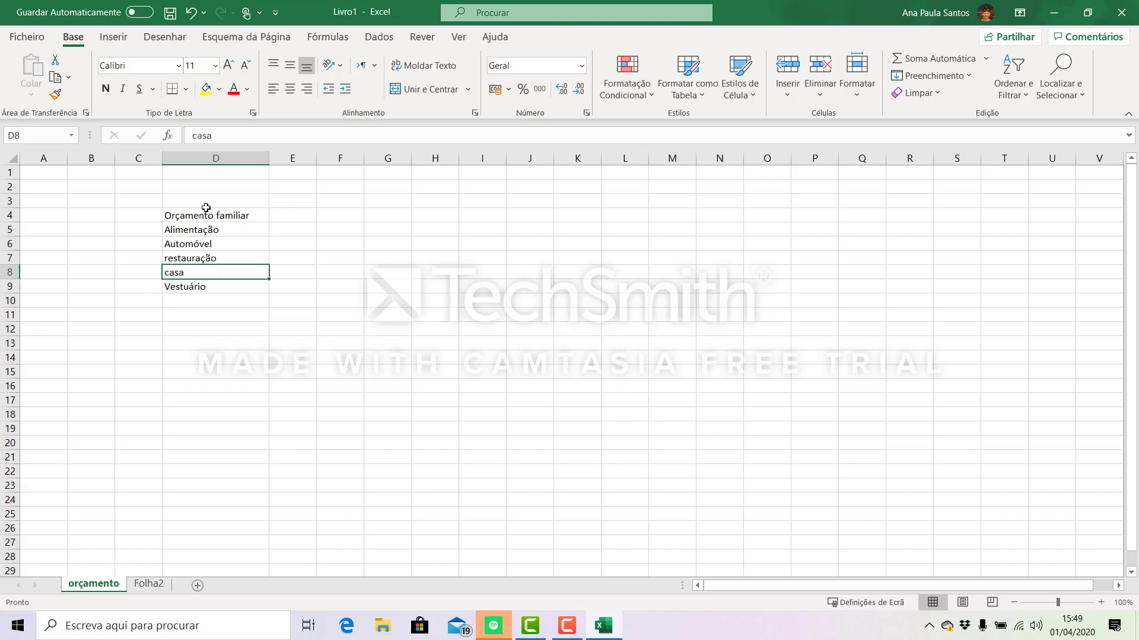
{"action": "left_click", "coordinate": [198, 136]}
{"action": "key", "text": "BackSpace"}
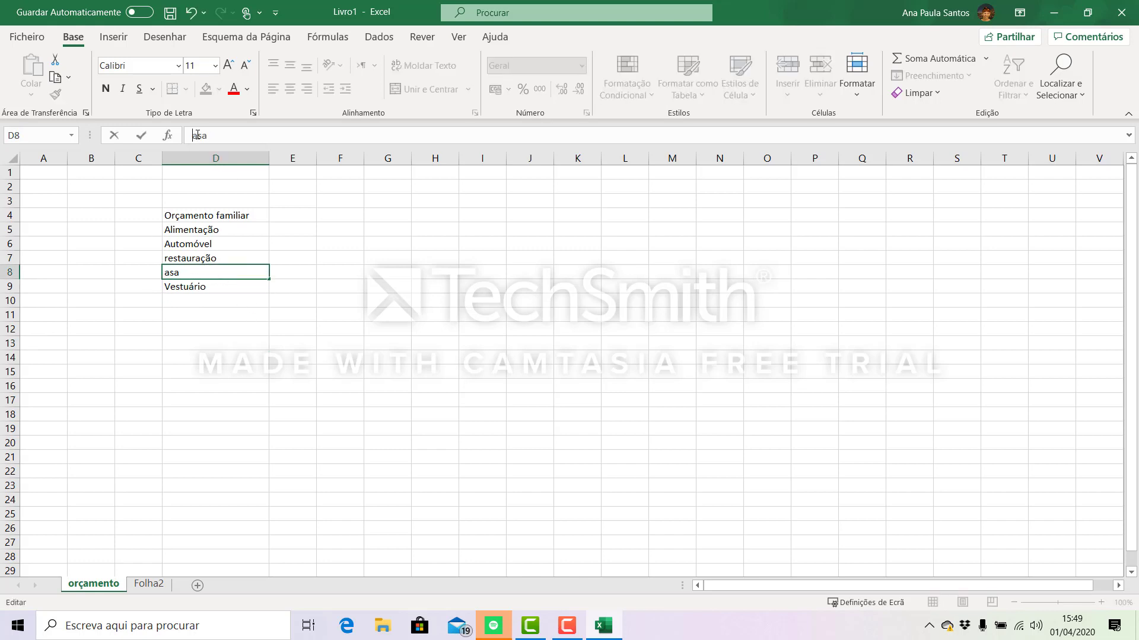
{"action": "type", "text": "c"}
{"action": "key", "text": "BackSpace"}
{"action": "type", "text": "C"}
{"action": "left_click", "coordinate": [184, 256]}
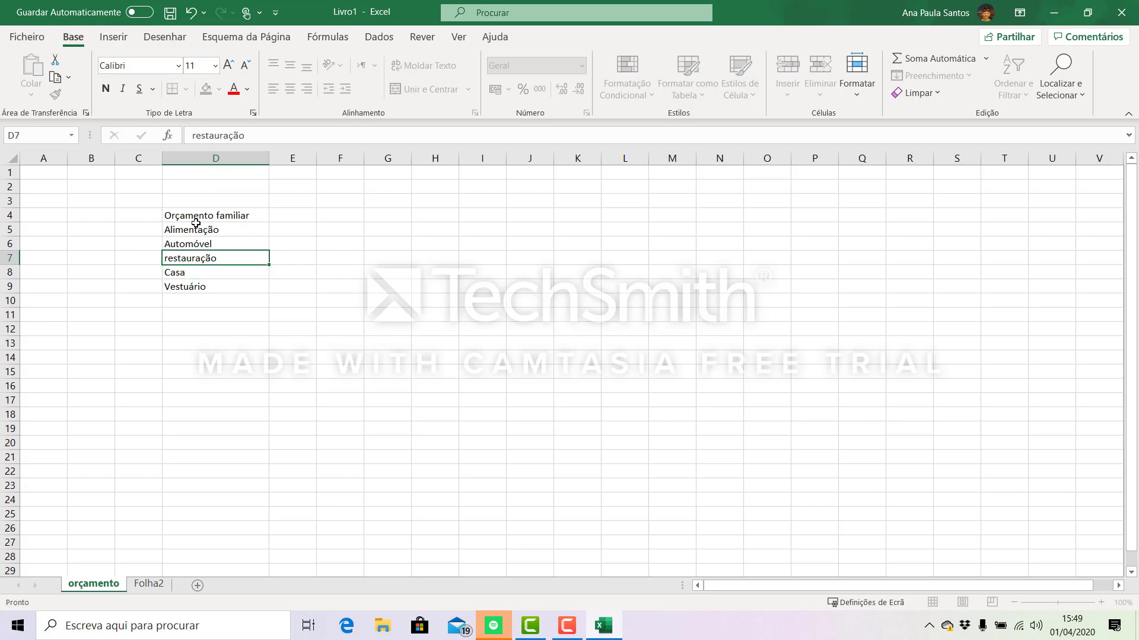
- Capitalize the first letter of the category in D7 so that it reads "Restauração"
{"action": "left_click", "coordinate": [196, 135]}
{"action": "key", "text": "BackSpace"}
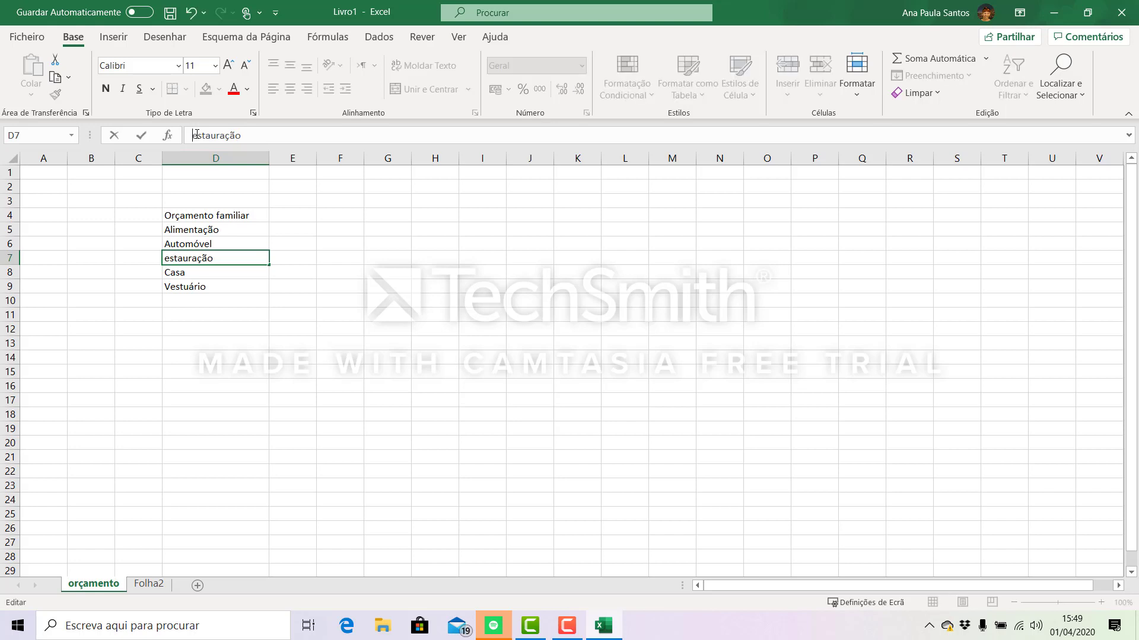
{"action": "type", "text": "R"}
{"action": "left_click_drag", "start_coordinate": [284, 328], "coordinate": [277, 309]}
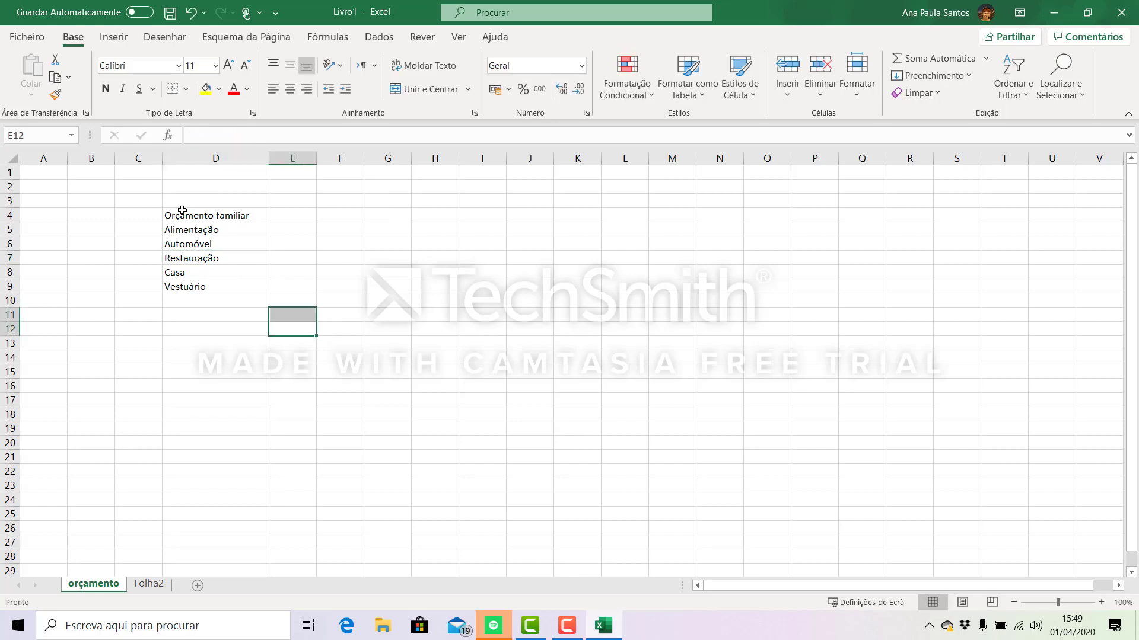
- Add the expense categories "Saúde" in D10 and "Educação" in D11
{"action": "left_click", "coordinate": [184, 300]}
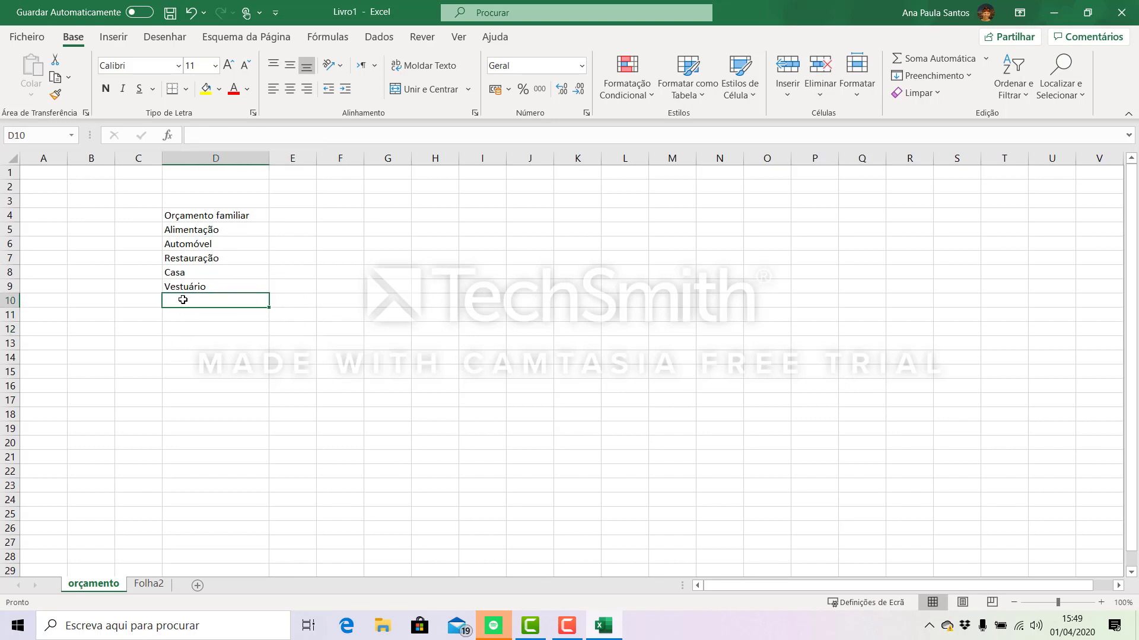
{"action": "type", "text": "Sa"}
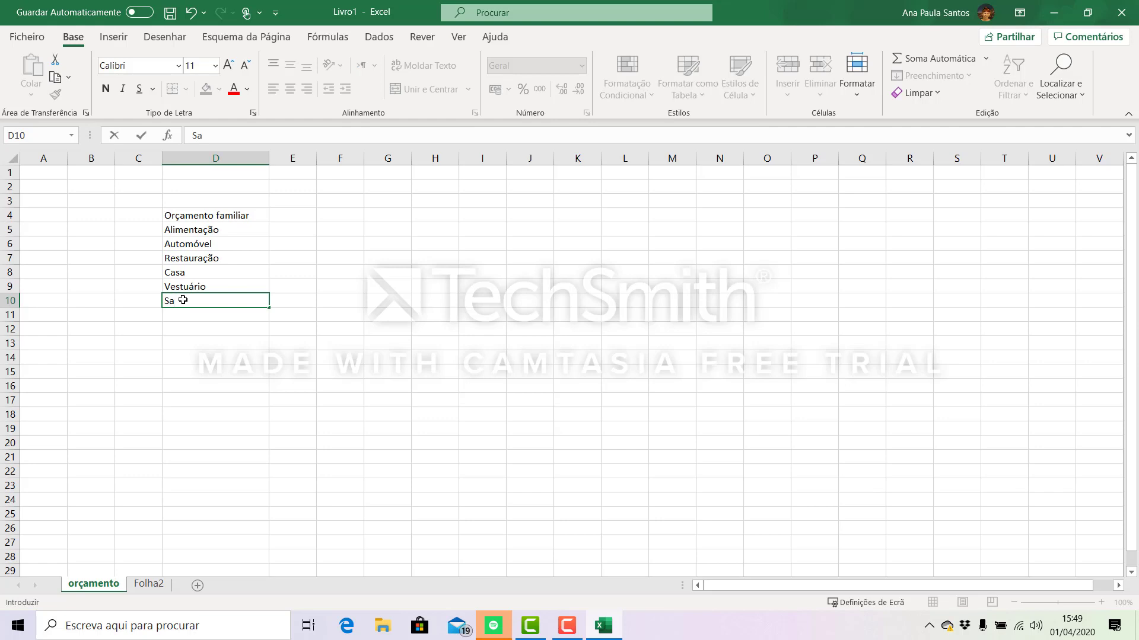
{"action": "type", "text": "úde"}
{"action": "left_click", "coordinate": [205, 314]}
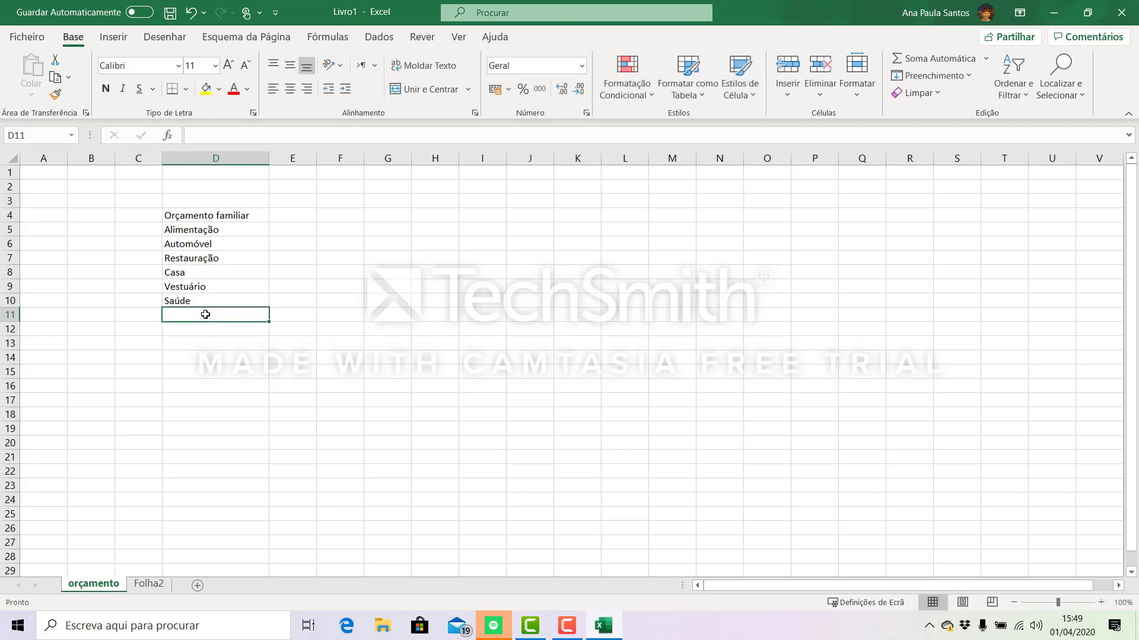
{"action": "type", "text": "Educação"}
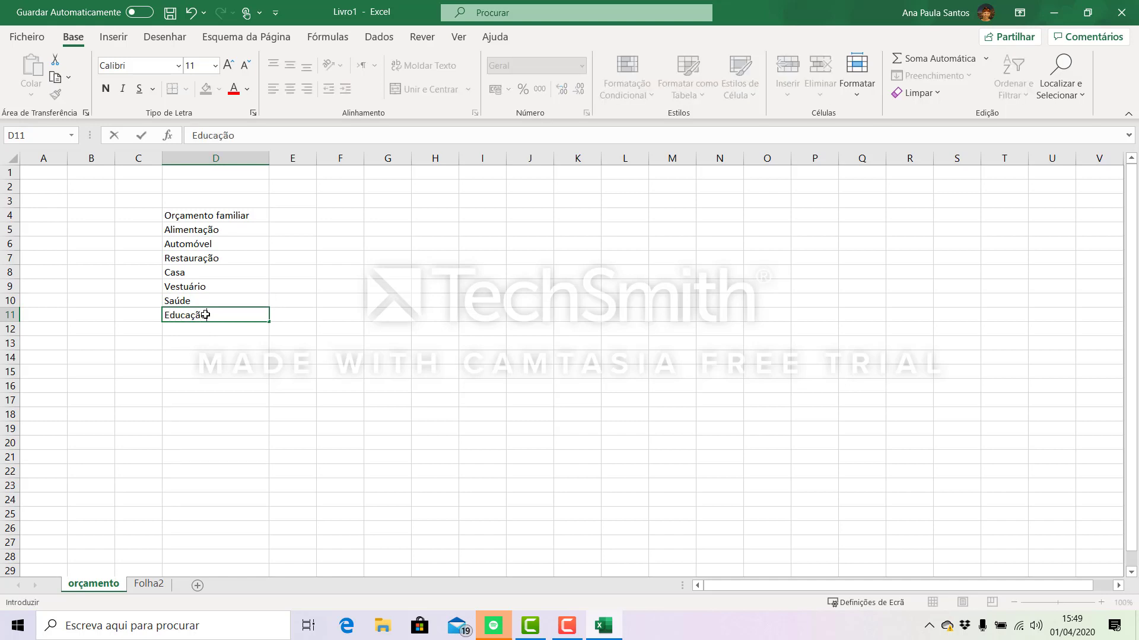
{"action": "key", "text": "Return"}
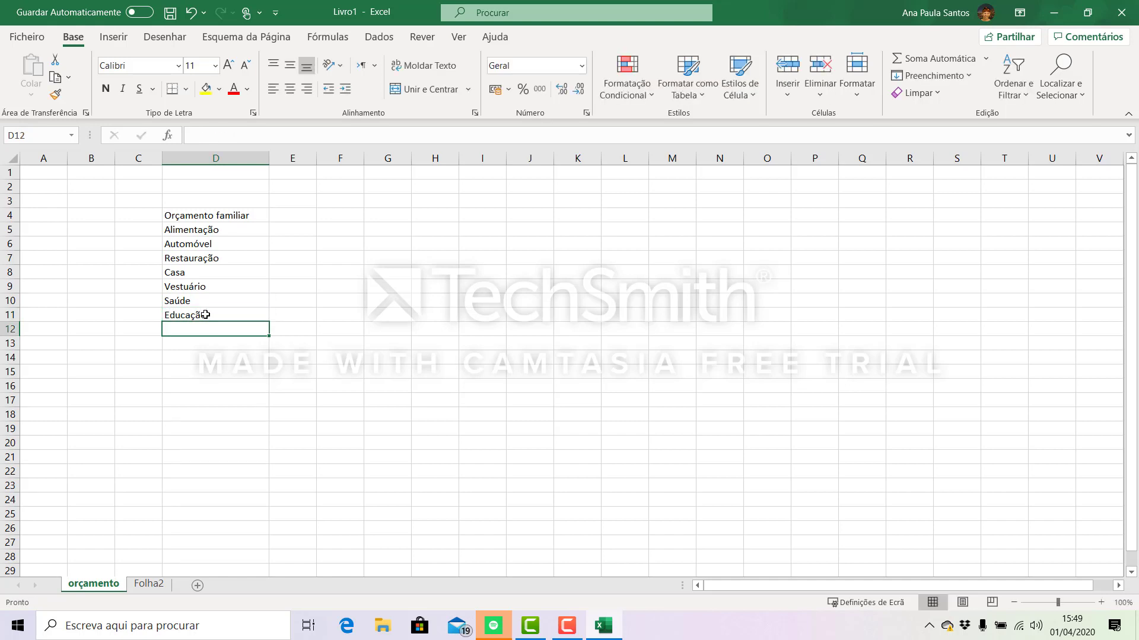
- Enter the expense category "Viagens" on its own in cell D12
{"action": "type", "text": "Viag"}
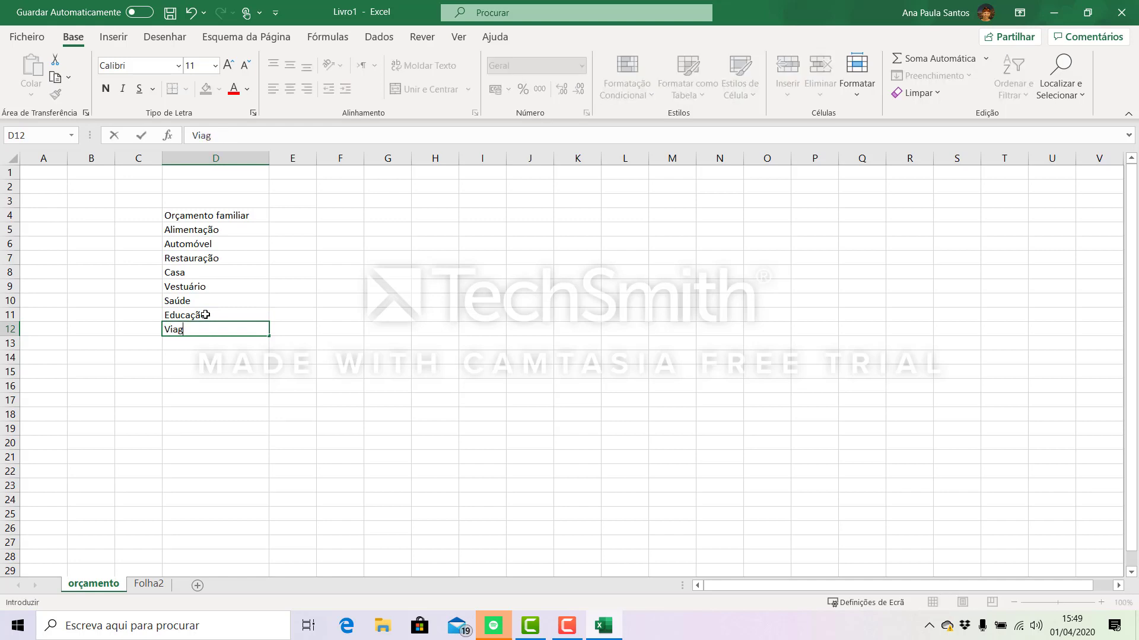
{"action": "type", "text": "ens Entretenimento"}
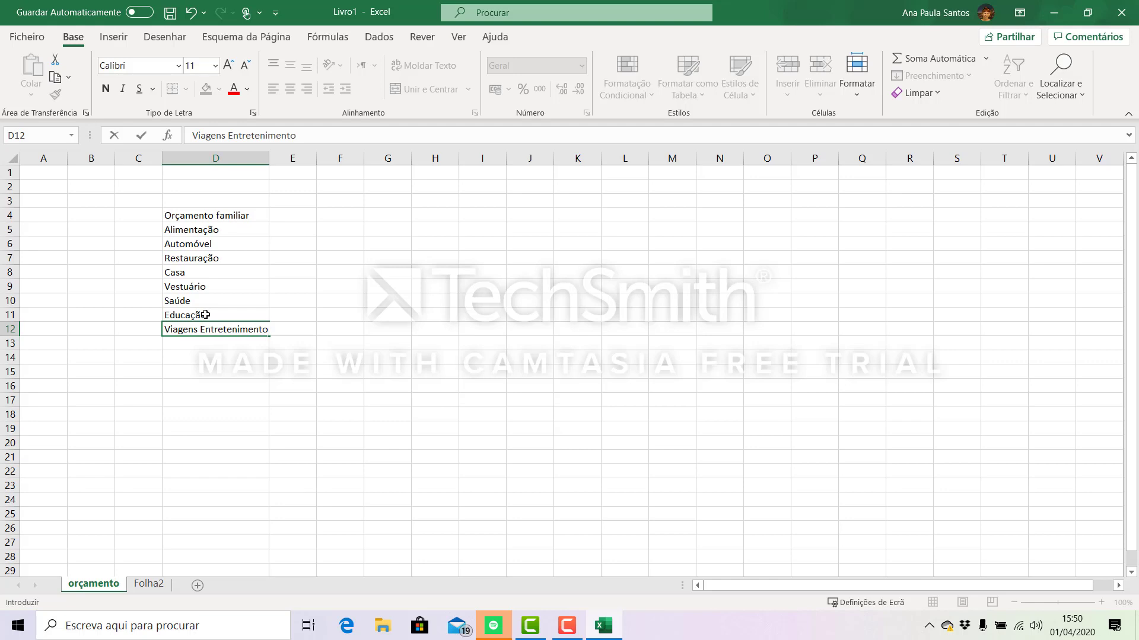
{"action": "key", "text": "BackSpace"}
{"action": "key", "text": "BackSpace"}
{"action": "key", "text": "BackSpace"}
{"action": "key", "text": "BackSpace"}
{"action": "key", "text": "BackSpace"}
{"action": "key", "text": "BackSpace"}
{"action": "key", "text": "BackSpace"}
{"action": "key", "text": "BackSpace"}
{"action": "key", "text": "BackSpace"}
{"action": "key", "text": "BackSpace"}
{"action": "key", "text": "BackSpace"}
{"action": "key", "text": "BackSpace"}
{"action": "key", "text": "BackSpace"}
{"action": "key", "text": "BackSpace"}
{"action": "key", "text": "BackSpace"}
{"action": "key", "text": "Return"}
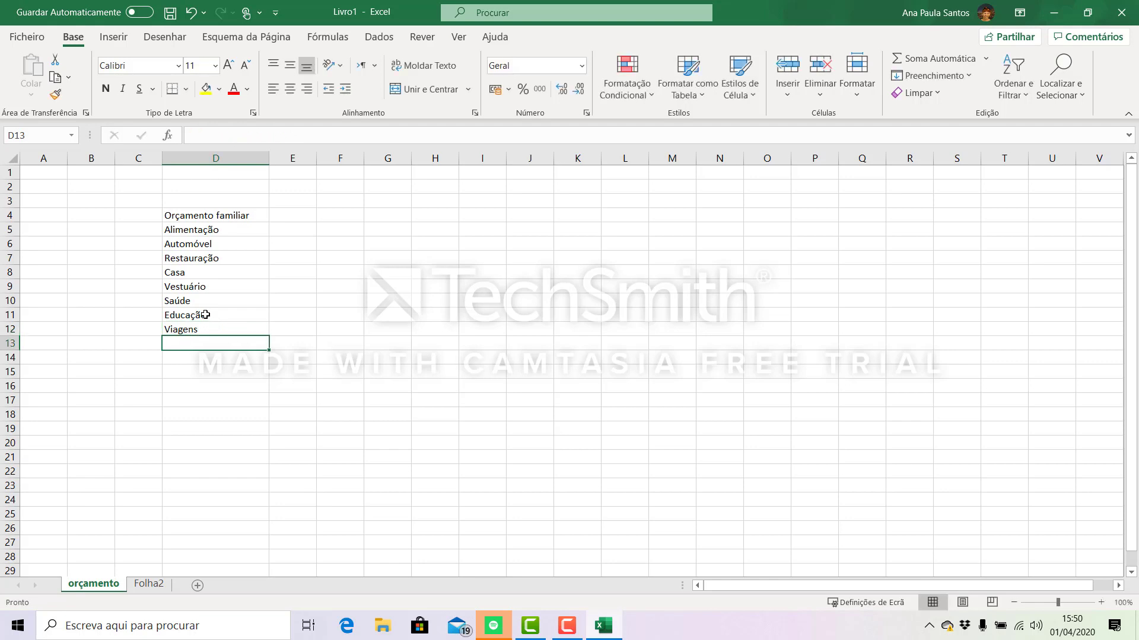
- Add the expense category "Entretenimento" in D13 and the label "Total" in D14
{"action": "type", "text": "Entre"}
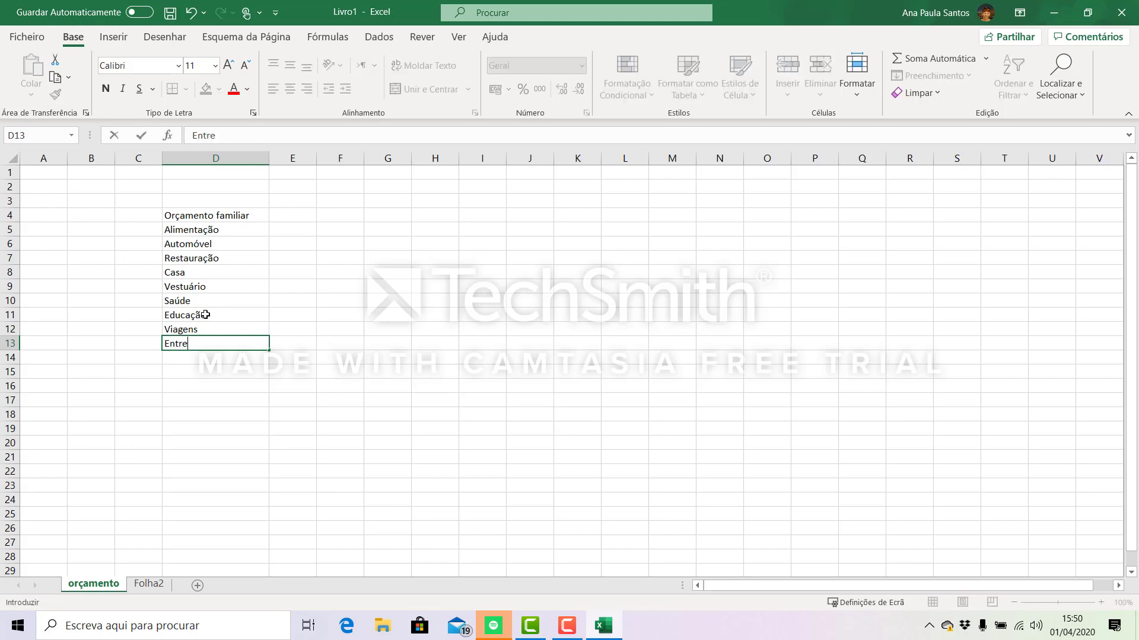
{"action": "type", "text": "tenimen"}
{"action": "type", "text": "yo"}
{"action": "key", "text": "BackSpace"}
{"action": "key", "text": "BackSpace"}
{"action": "type", "text": "to"}
{"action": "left_click", "coordinate": [224, 359]}
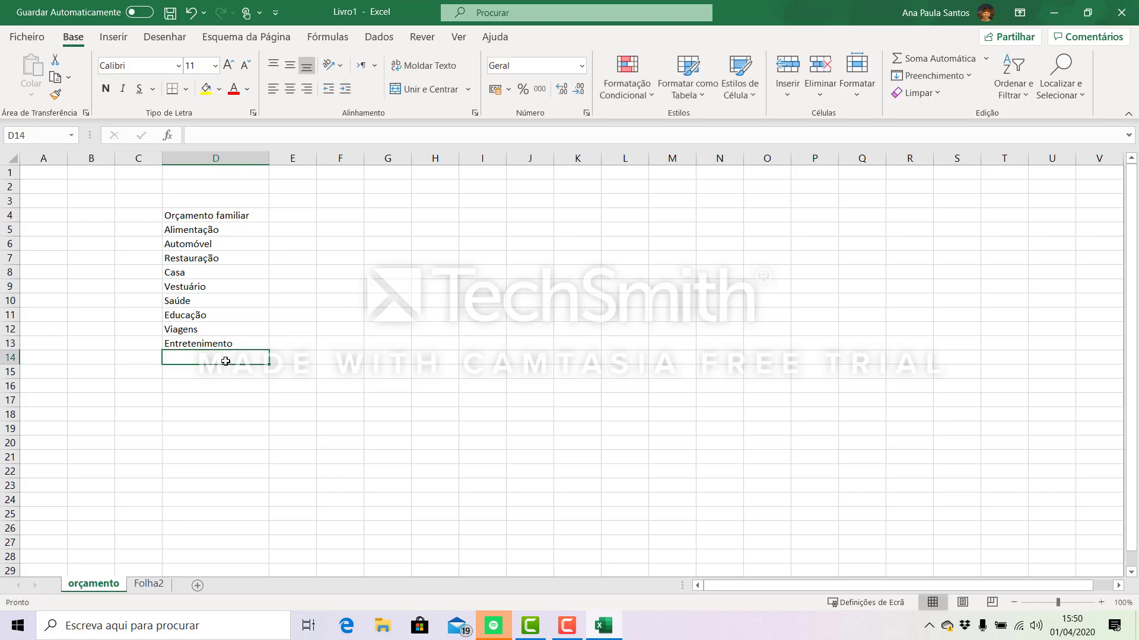
{"action": "type", "text": "T"}
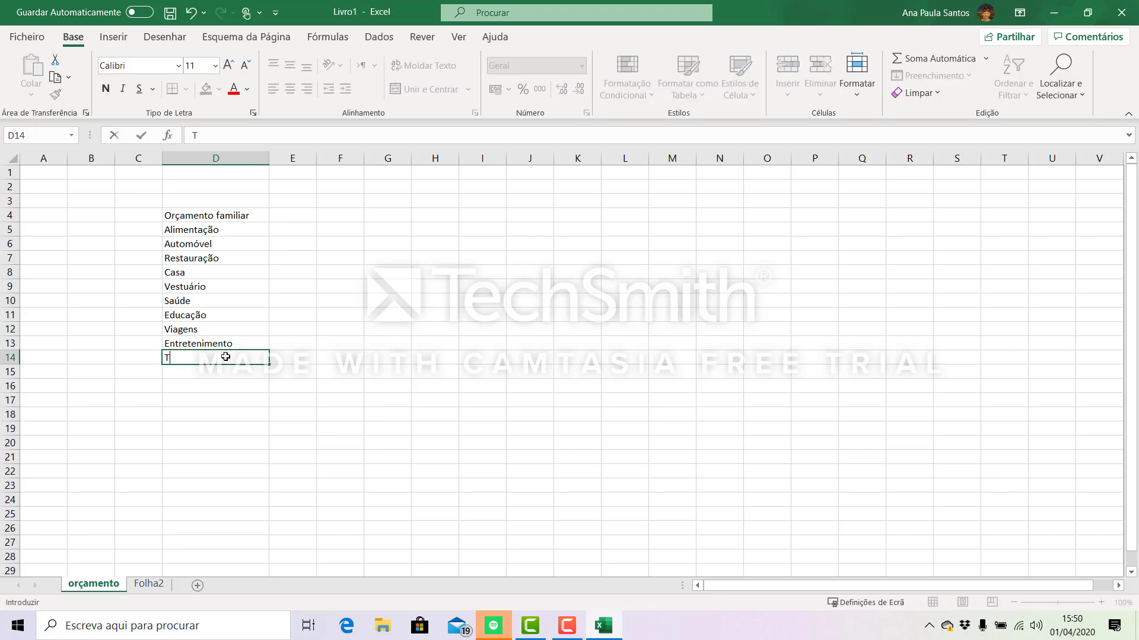
{"action": "type", "text": "otal"}
- Enter the amounts 45 for Alimentação, 5 for Automóvel and 1 for Restauração in cells E5 to E7
{"action": "left_click", "coordinate": [300, 235]}
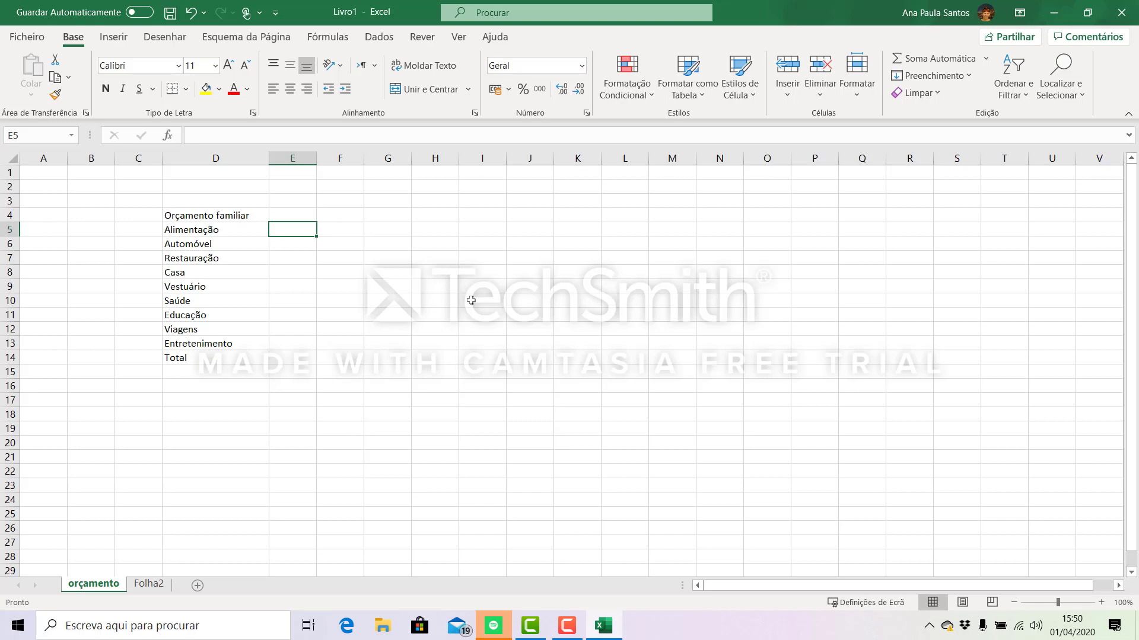
{"action": "type", "text": "45"}
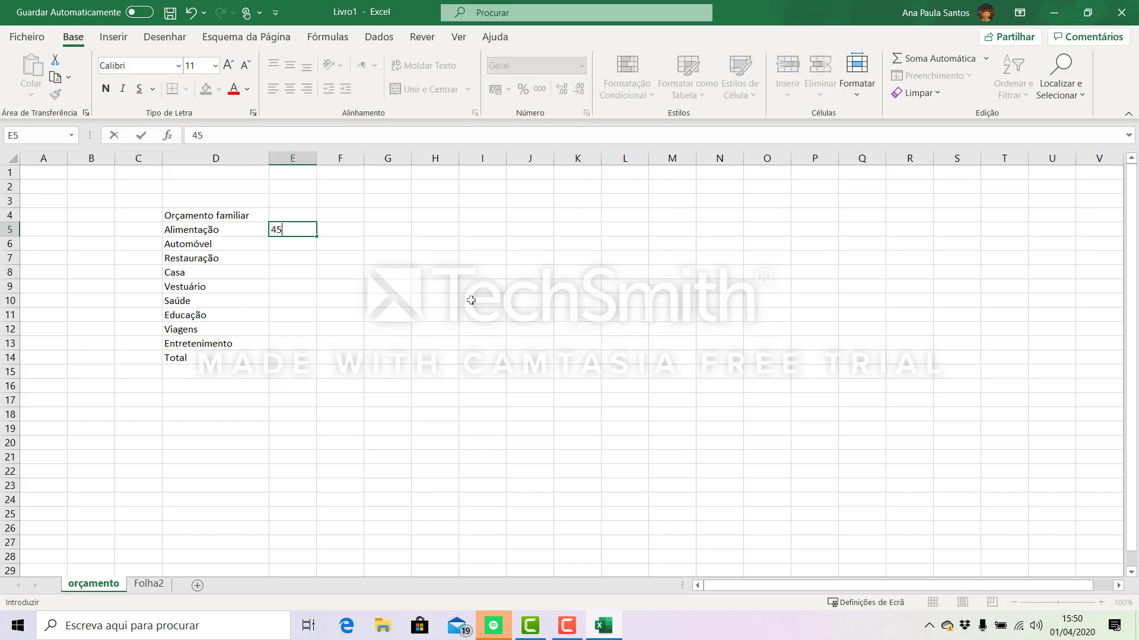
{"action": "key", "text": "Return"}
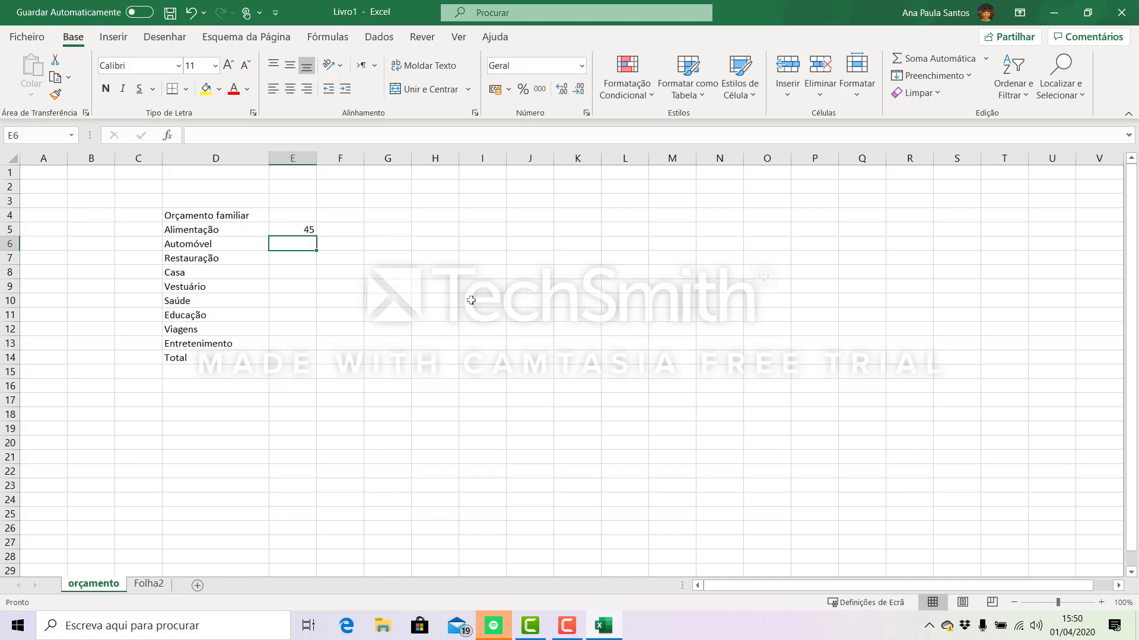
{"action": "type", "text": "5"}
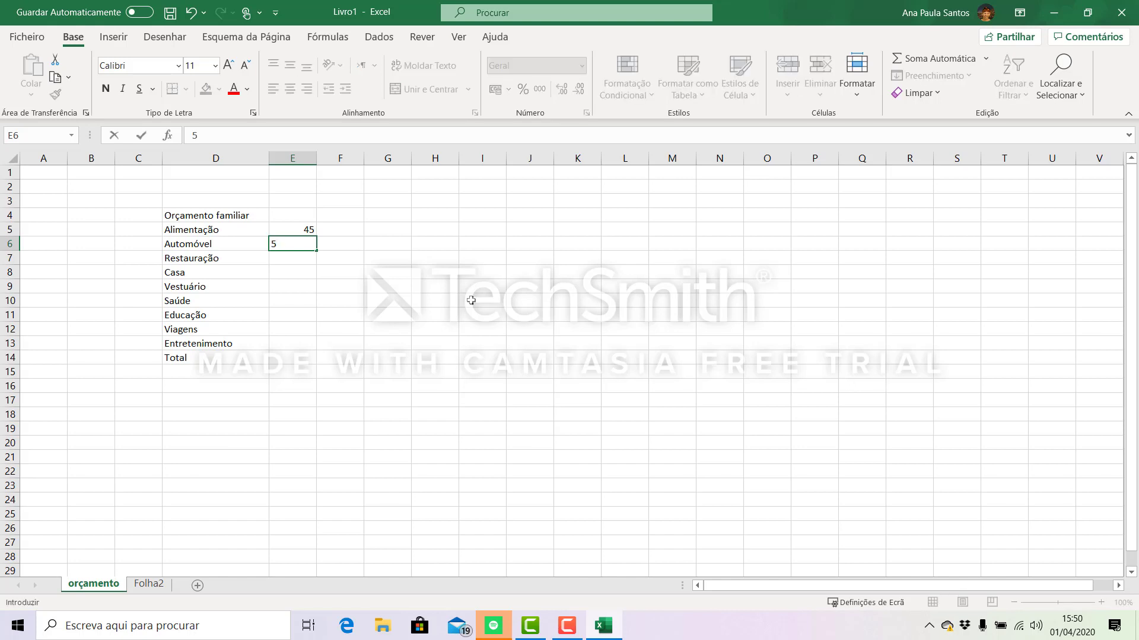
{"action": "key", "text": "Return"}
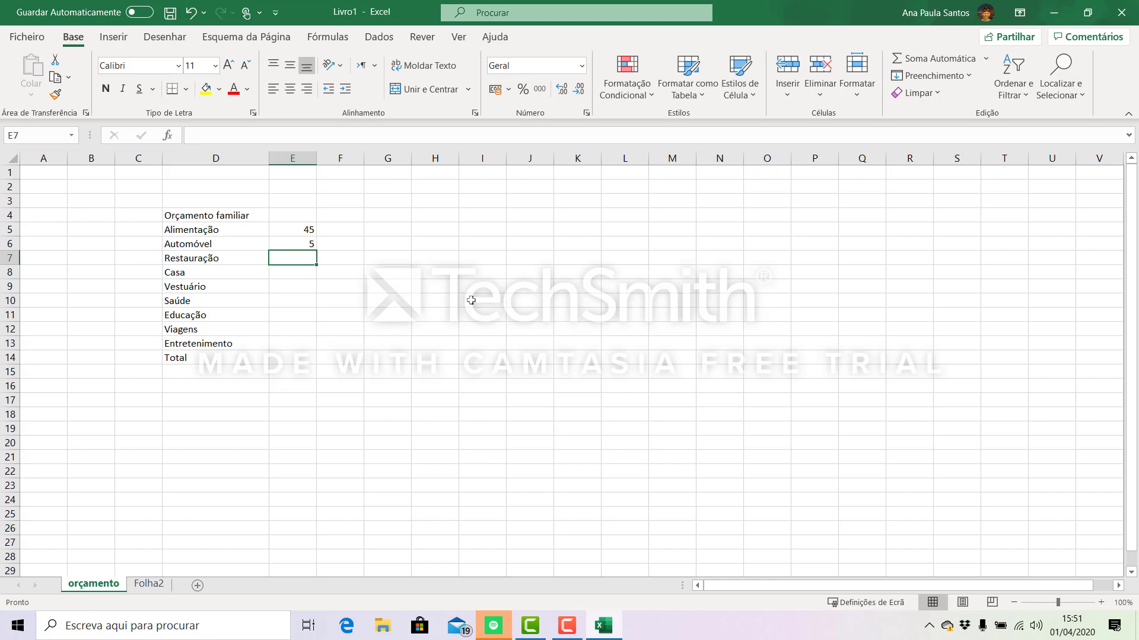
{"action": "type", "text": "1"}
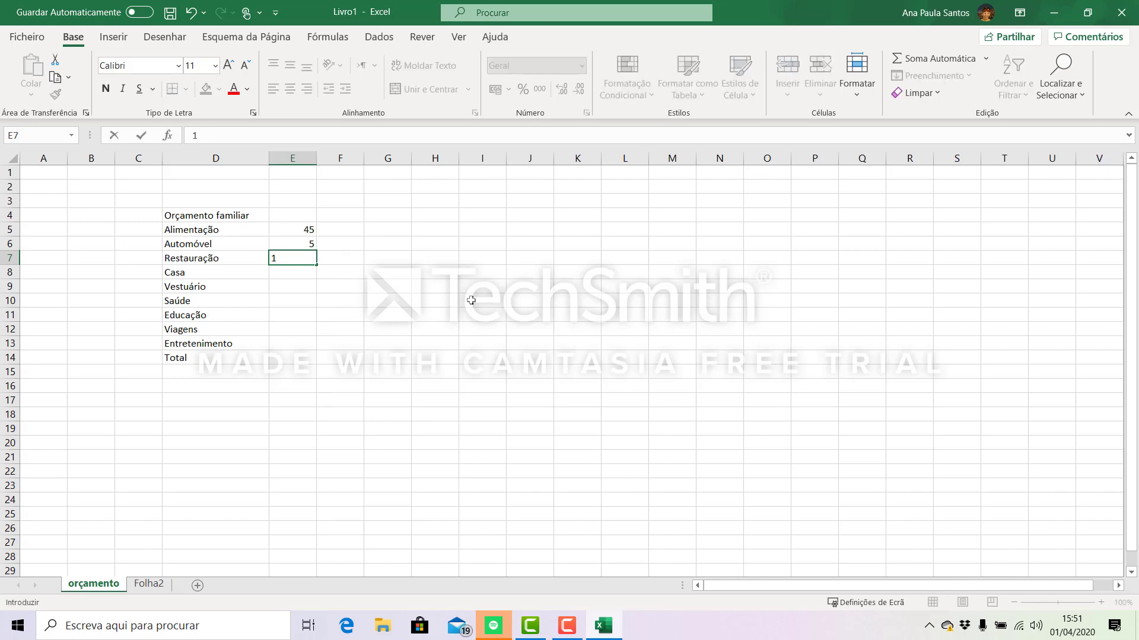
{"action": "type", "text": "1"}
{"action": "key", "text": "BackSpace"}
{"action": "left_click", "coordinate": [300, 272]}
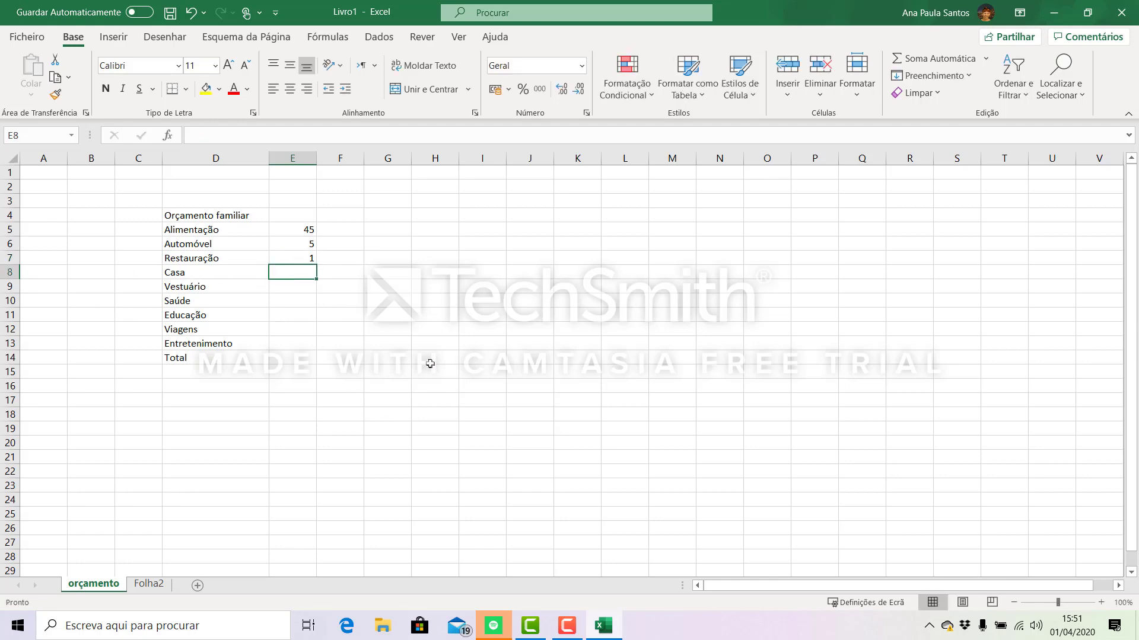
- Enter the amounts 10 for Casa, 3 for Vestuário and 10 for Saúde in cells E8 to E10
{"action": "type", "text": "10"}
{"action": "key", "text": "Return"}
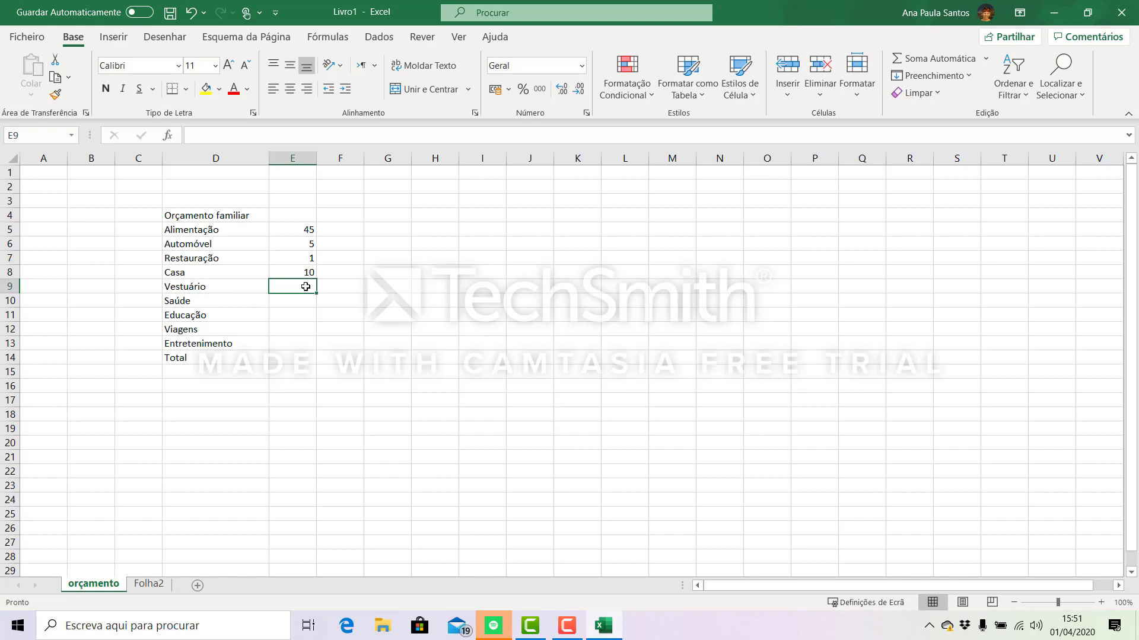
{"action": "type", "text": "3"}
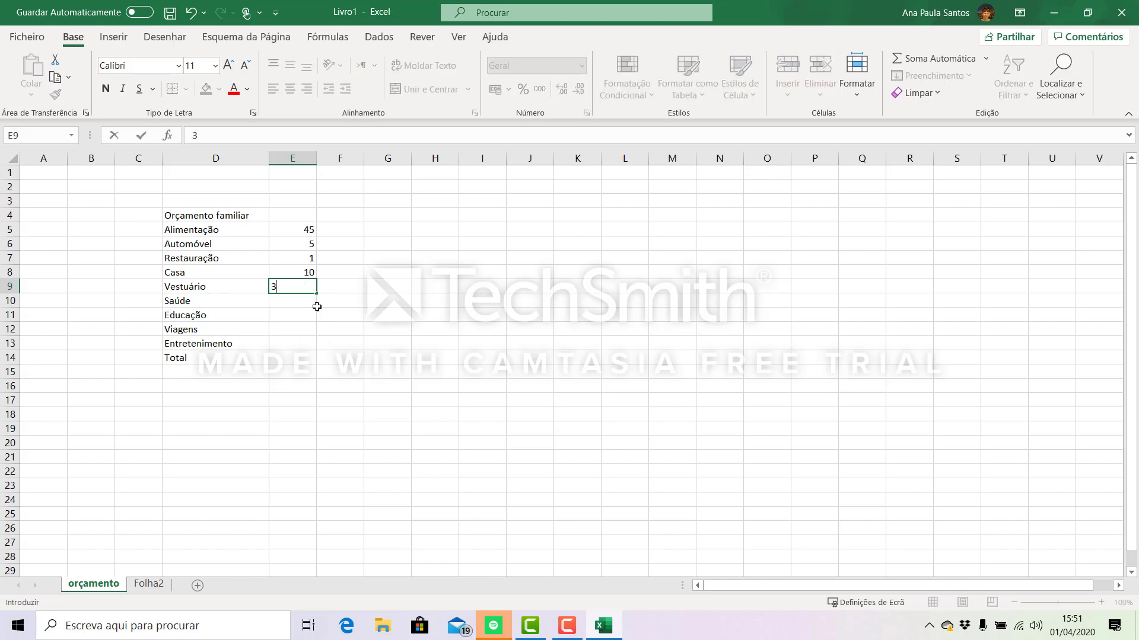
{"action": "key", "text": "Return"}
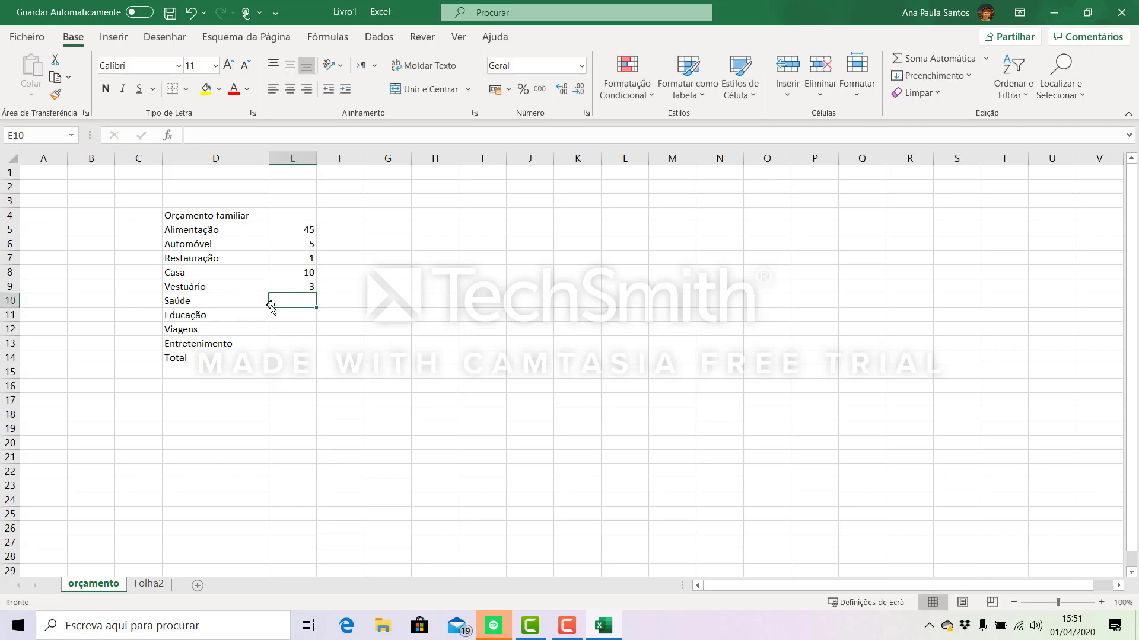
{"action": "type", "text": "10"}
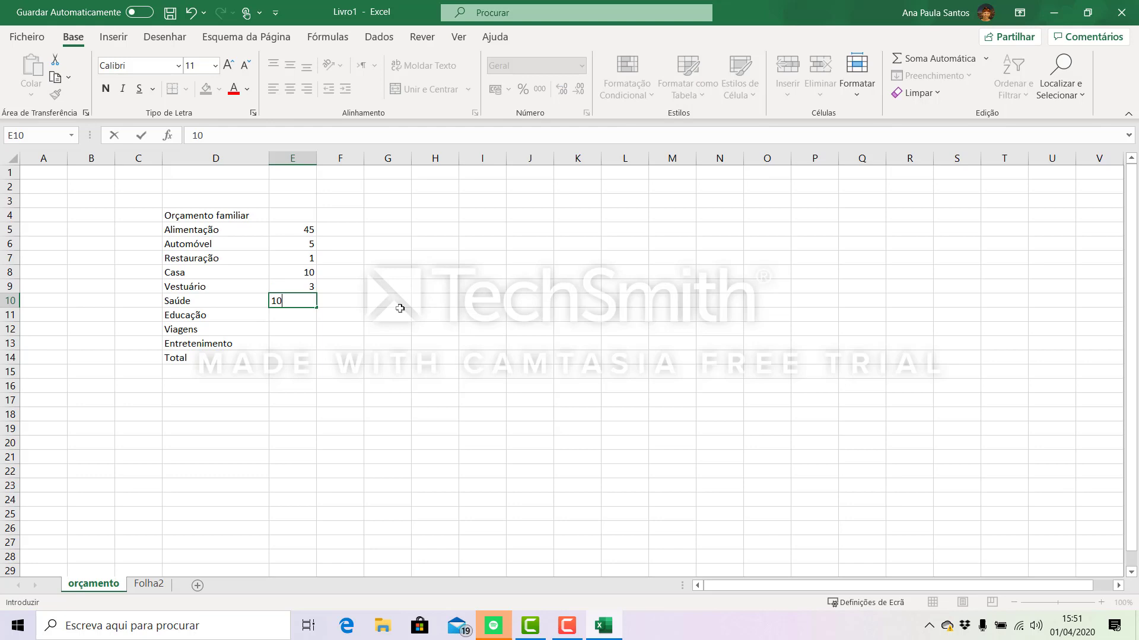
{"action": "key", "text": "Return"}
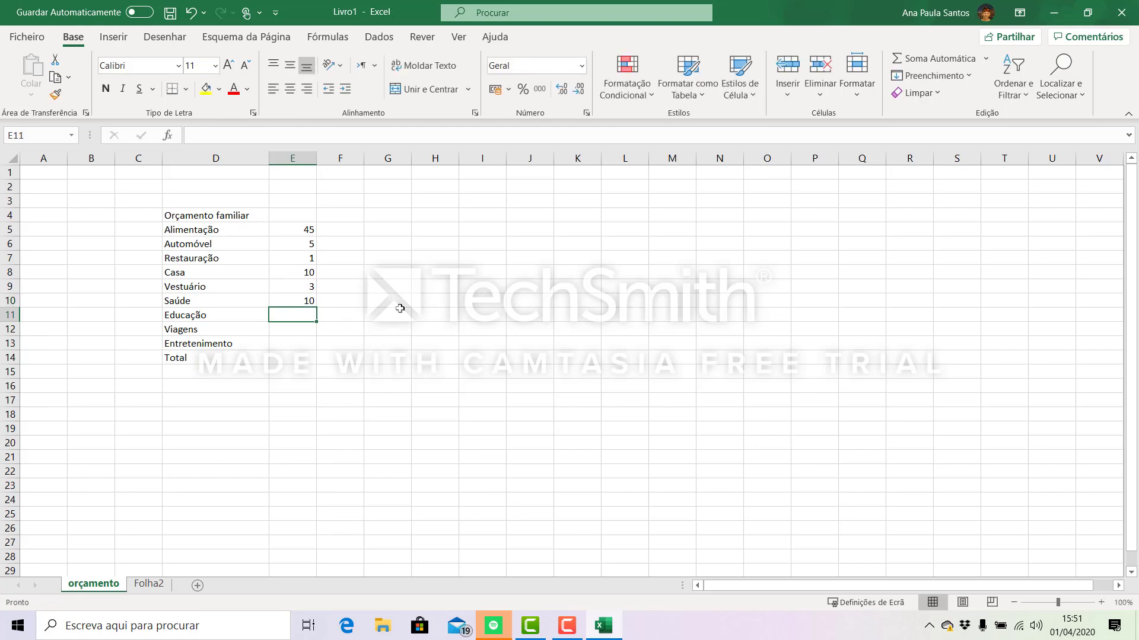
- Enter the amounts 5 for Educação, 3 for Viagens and 5 for Entretenimento in cells E11 to E13
{"action": "type", "text": "5"}
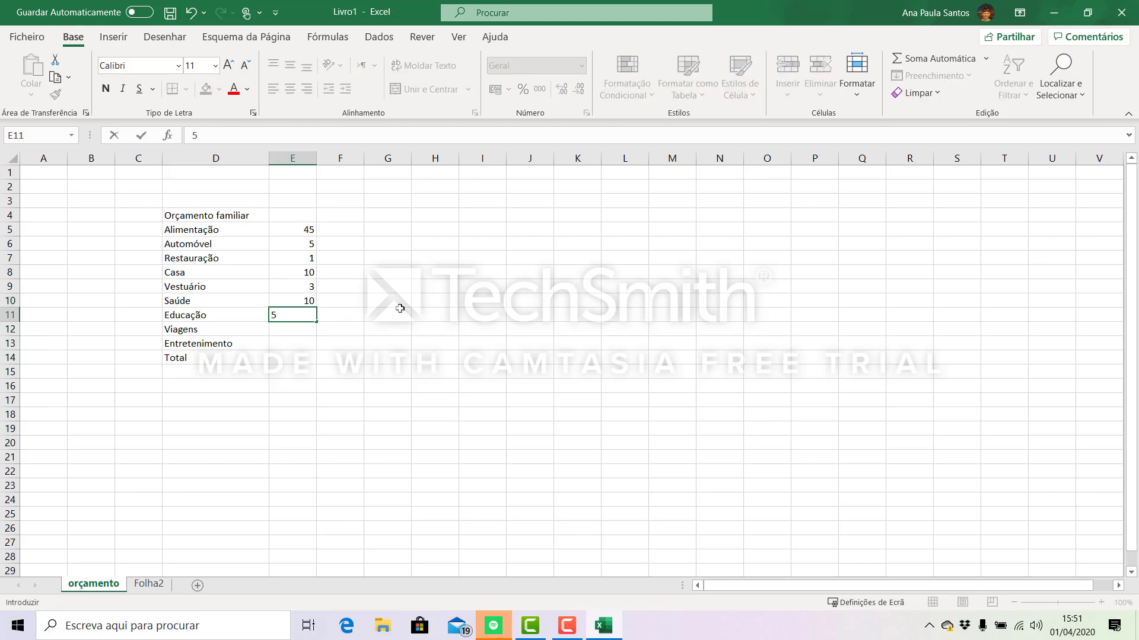
{"action": "left_click", "coordinate": [277, 327]}
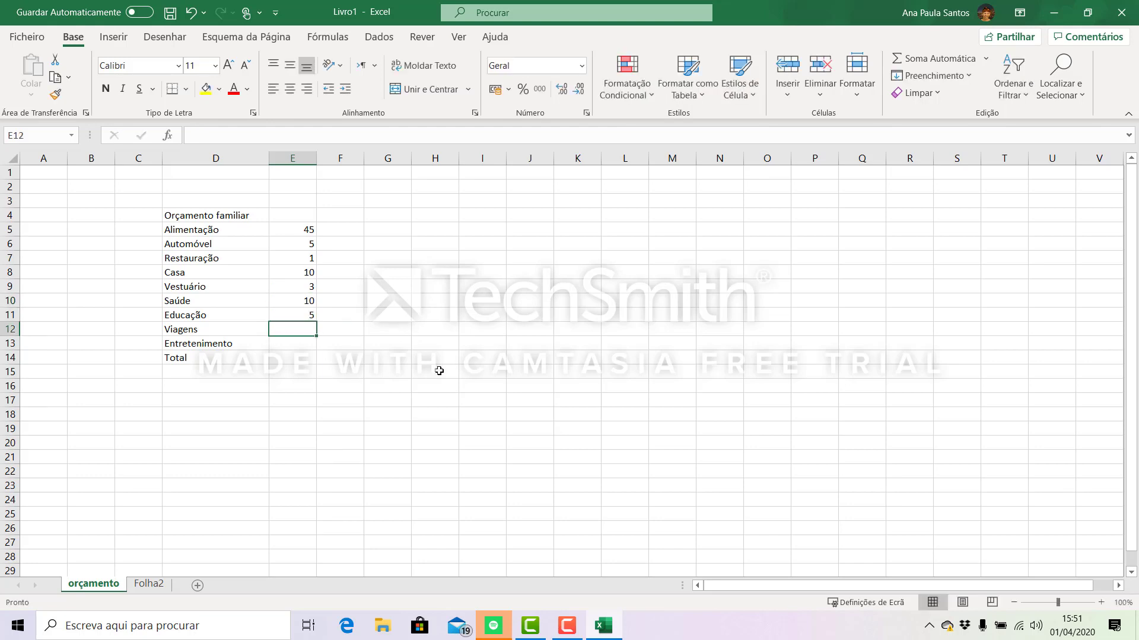
{"action": "type", "text": "3"}
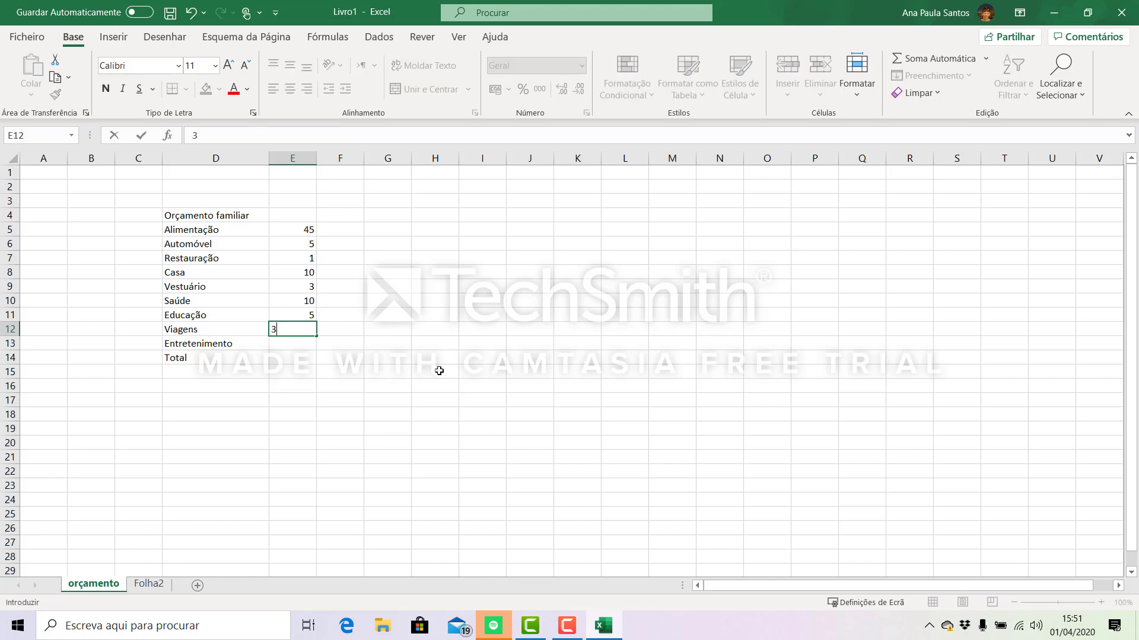
{"action": "left_click", "coordinate": [304, 343]}
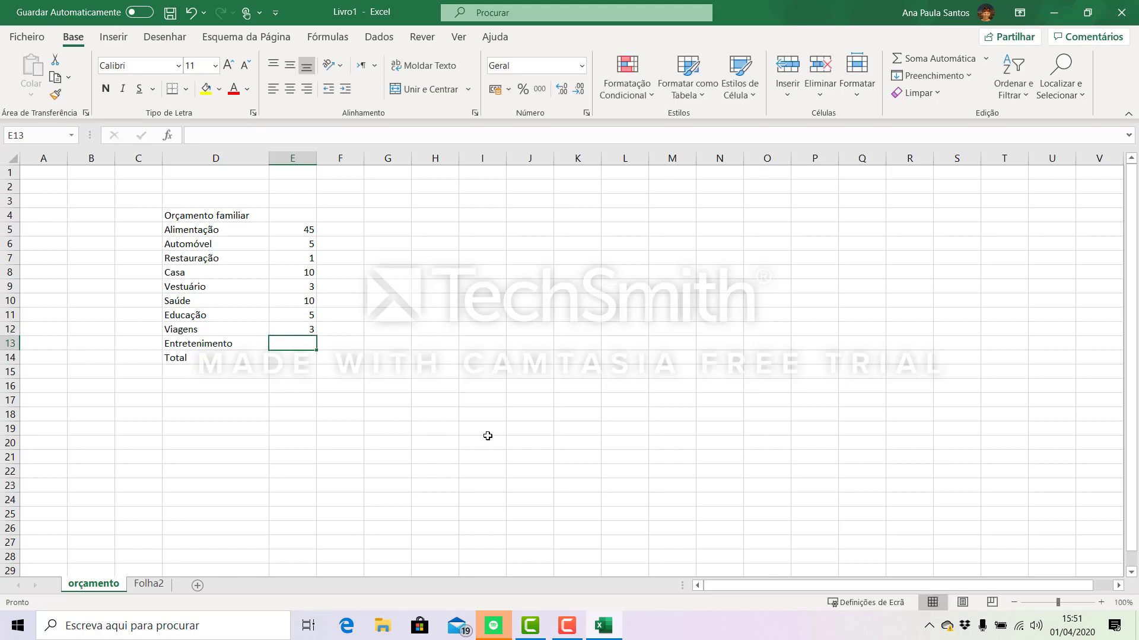
{"action": "type", "text": "5"}
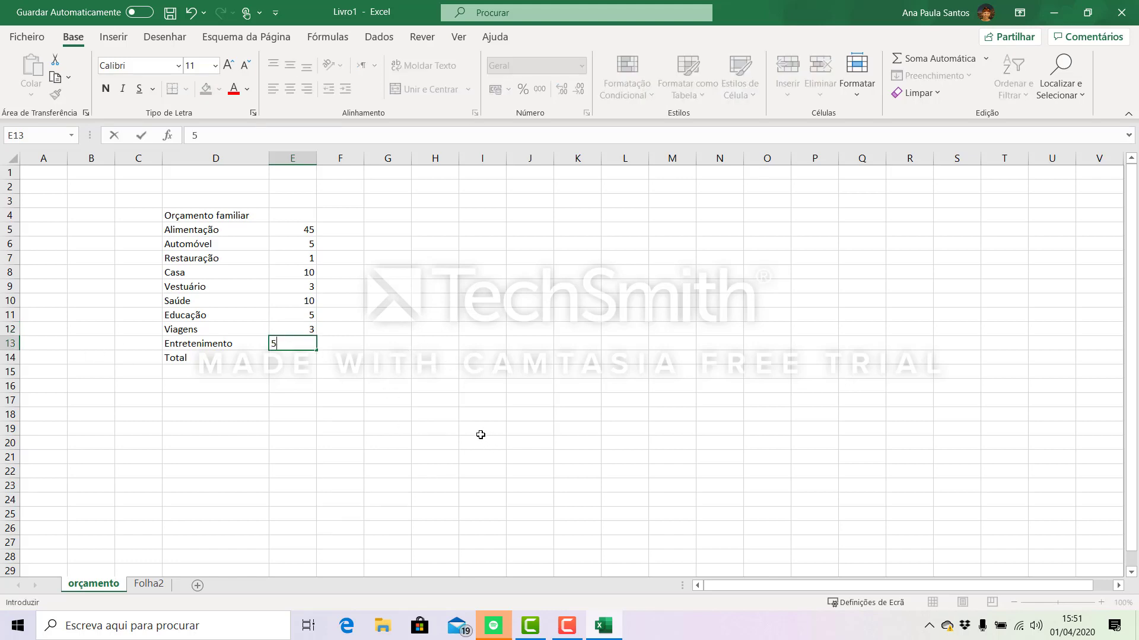
{"action": "left_click_drag", "start_coordinate": [316, 442], "coordinate": [308, 432]}
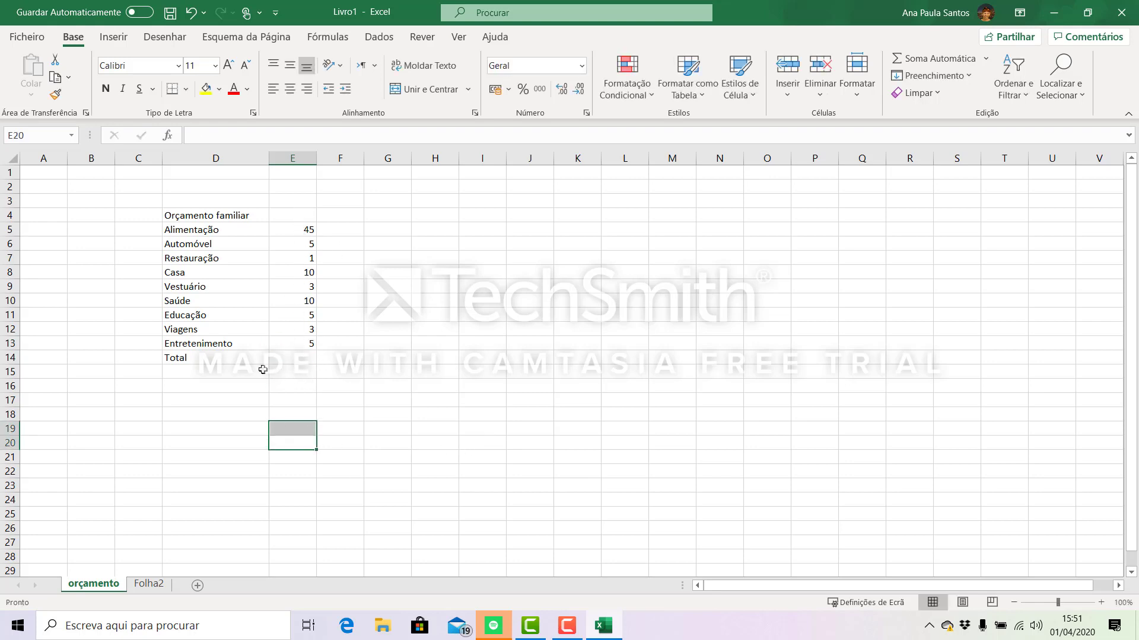
- Calculate the total in E14 with the automatic sum function over the range E5:E13
{"action": "left_click", "coordinate": [297, 357]}
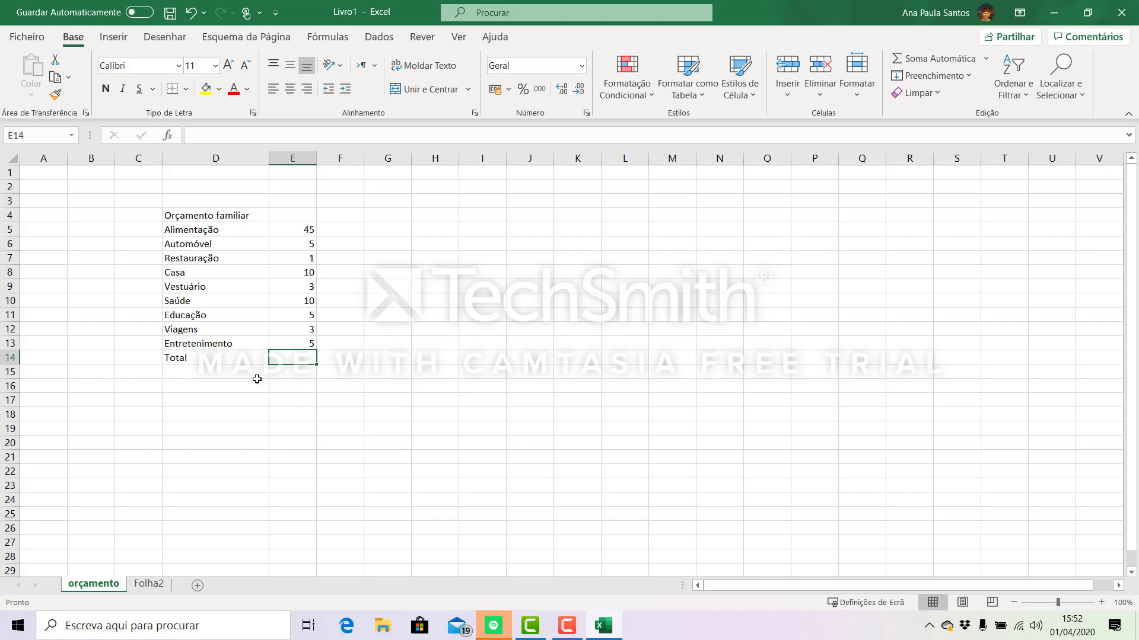
{"action": "left_click", "coordinate": [368, 417]}
{"action": "left_click", "coordinate": [288, 361]}
{"action": "left_click", "coordinate": [987, 59]}
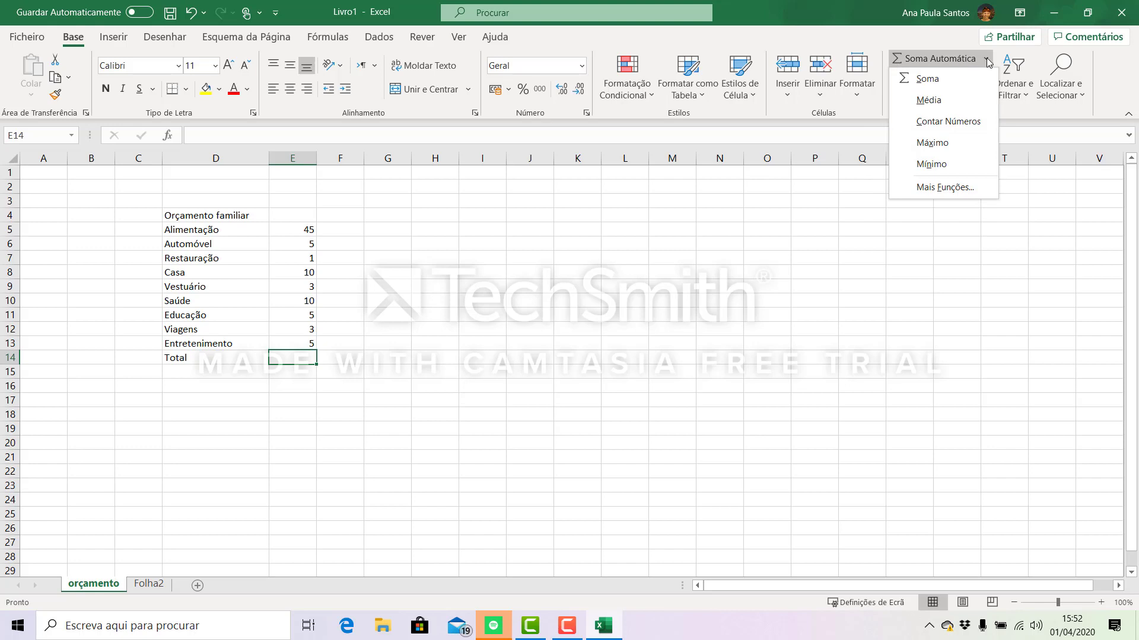
{"action": "left_click", "coordinate": [939, 81]}
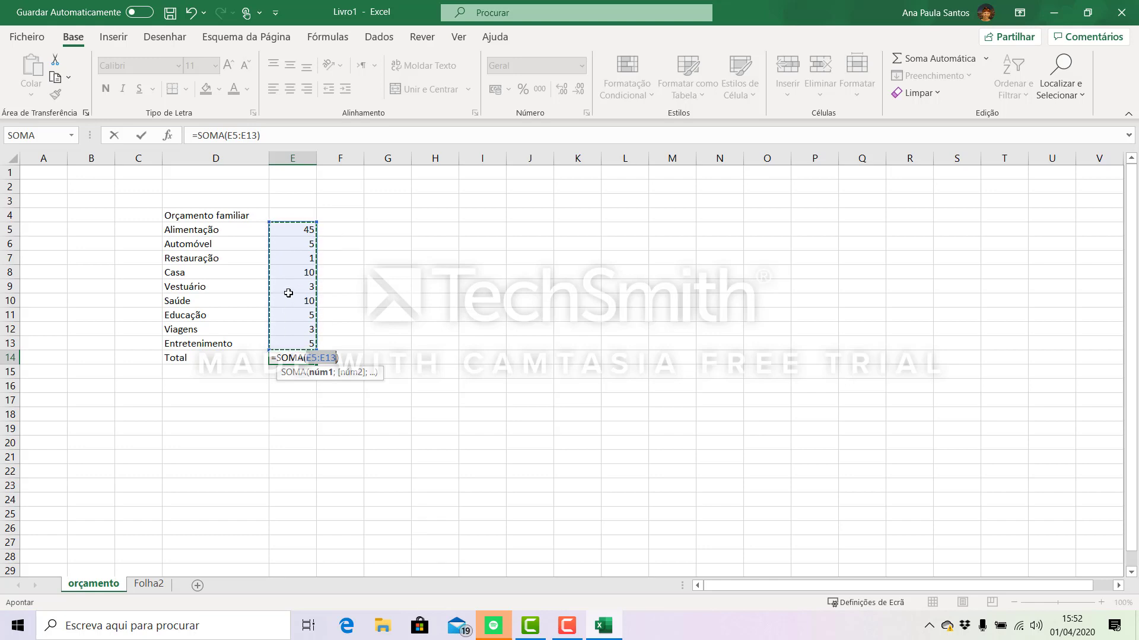
{"action": "left_click_drag", "start_coordinate": [288, 293], "coordinate": [286, 342]}
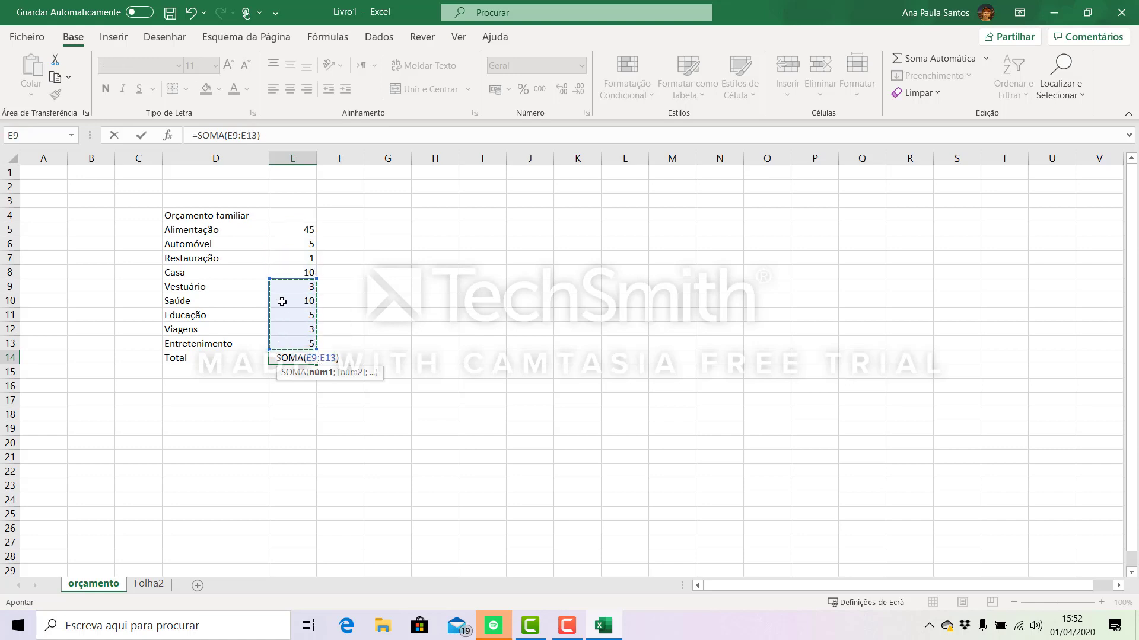
{"action": "left_click_drag", "start_coordinate": [289, 228], "coordinate": [296, 341]}
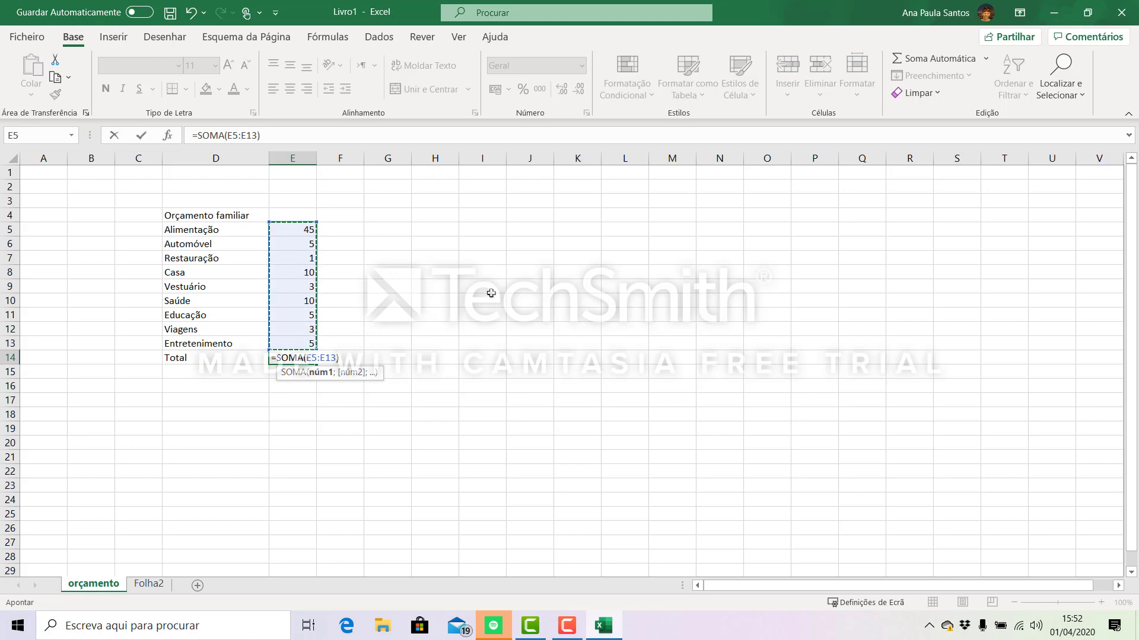
{"action": "key", "text": "Return"}
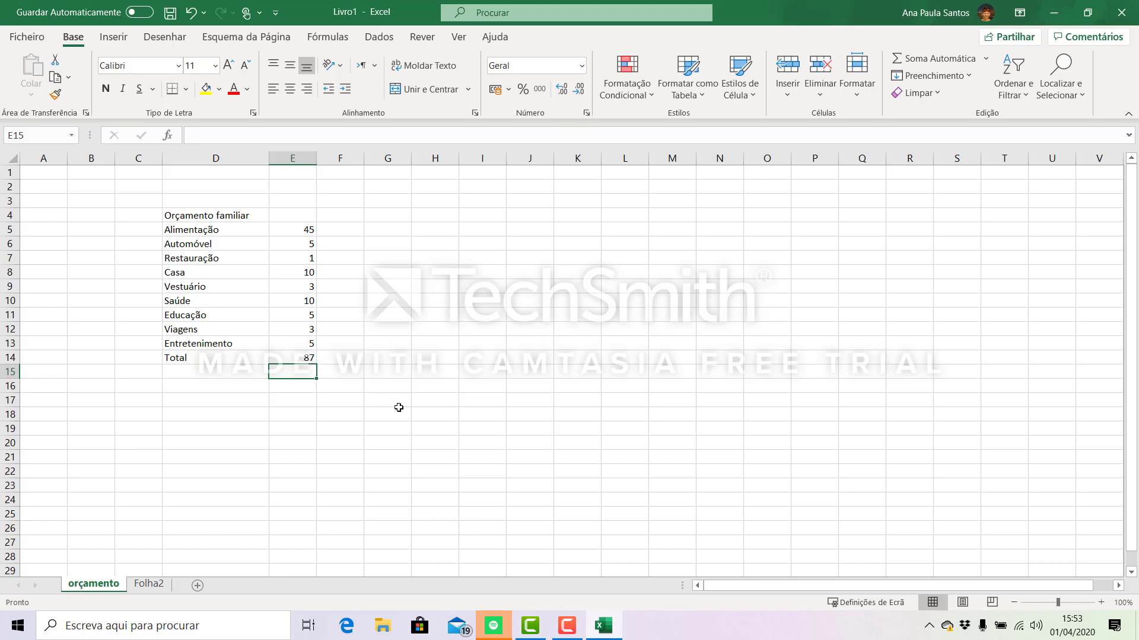
- Apply the Número format to the Alimentação amount in cell E5
{"action": "left_click", "coordinate": [293, 233]}
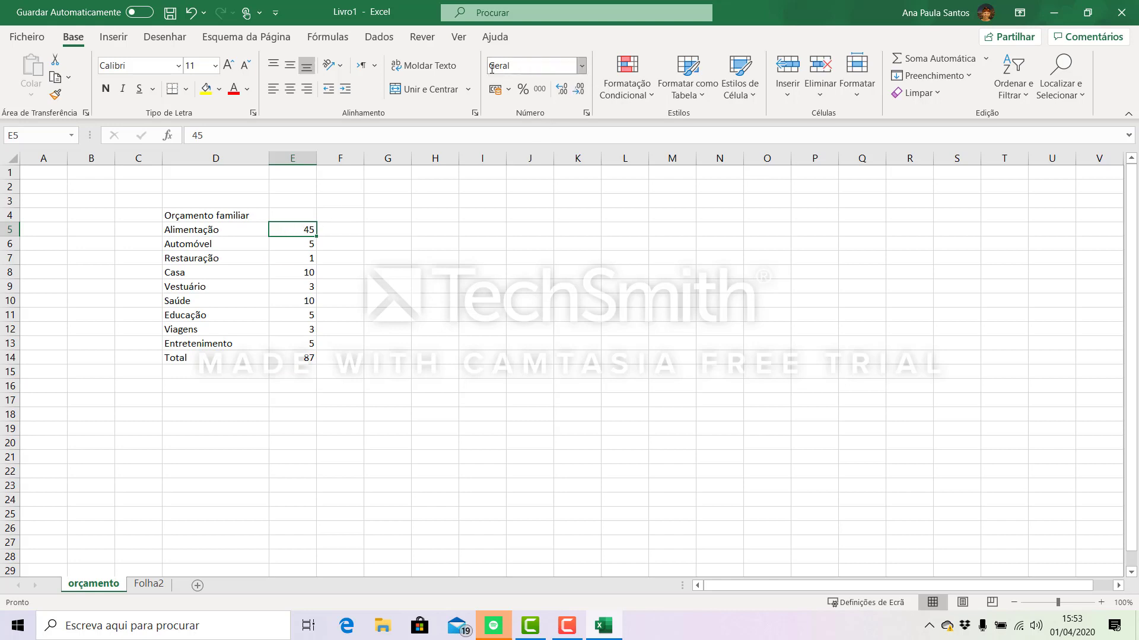
{"action": "left_click", "coordinate": [582, 67]}
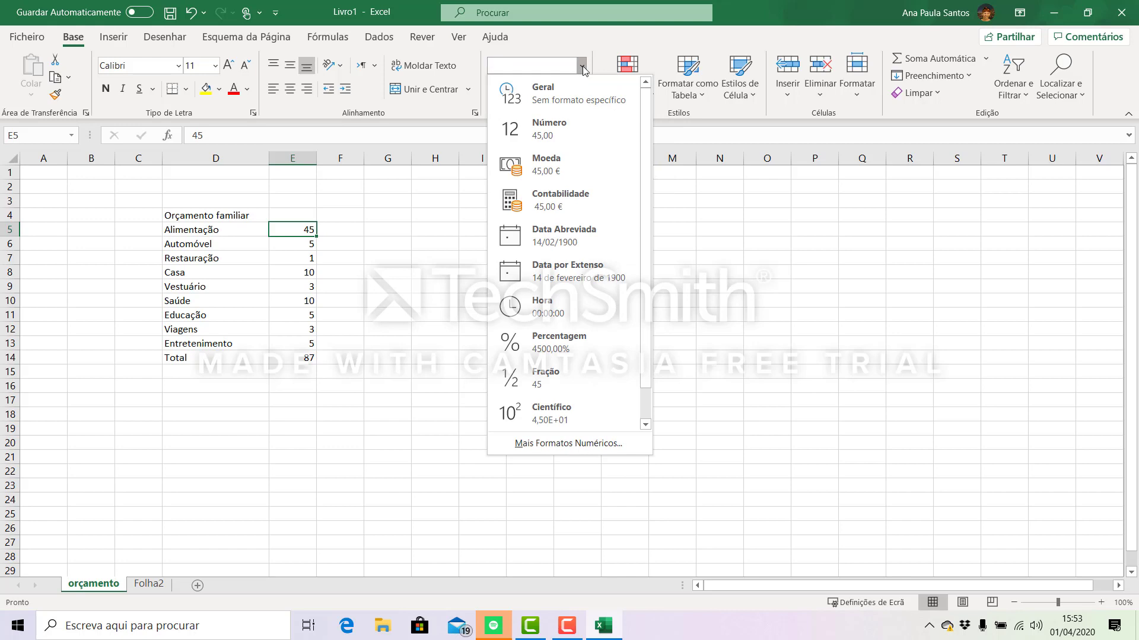
{"action": "left_click", "coordinate": [583, 67]}
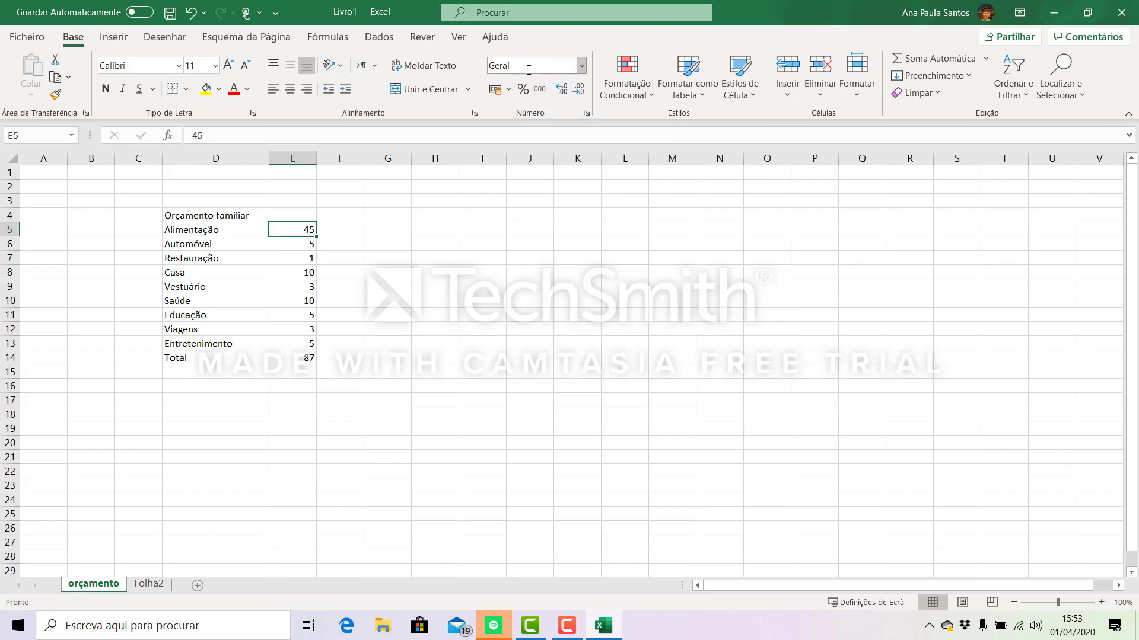
{"action": "left_click", "coordinate": [583, 67]}
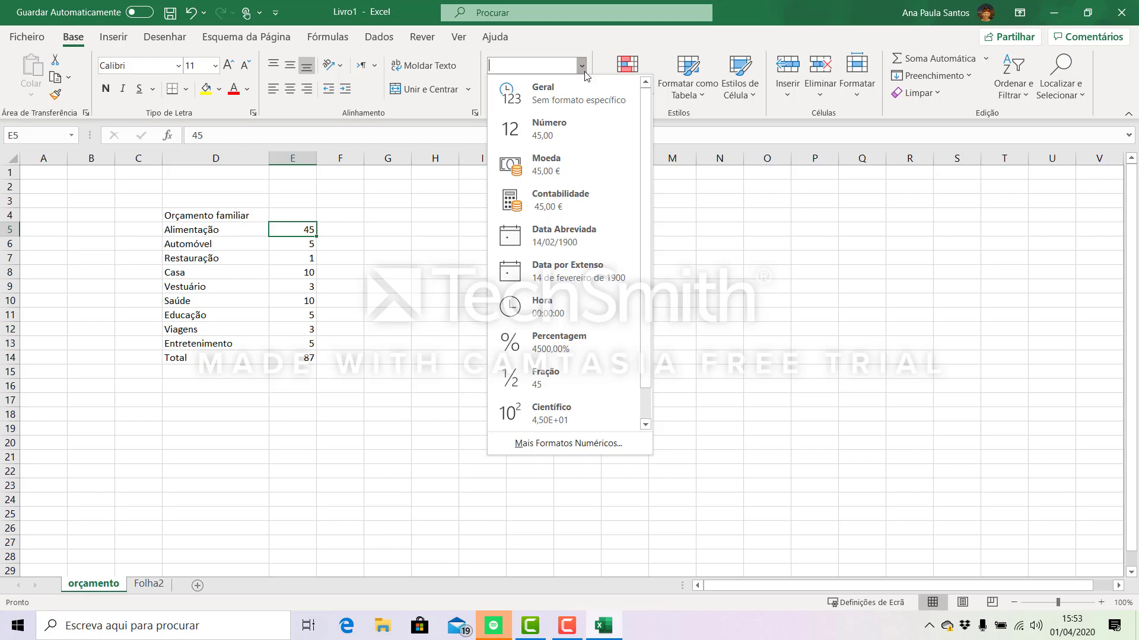
{"action": "left_click", "coordinate": [564, 130]}
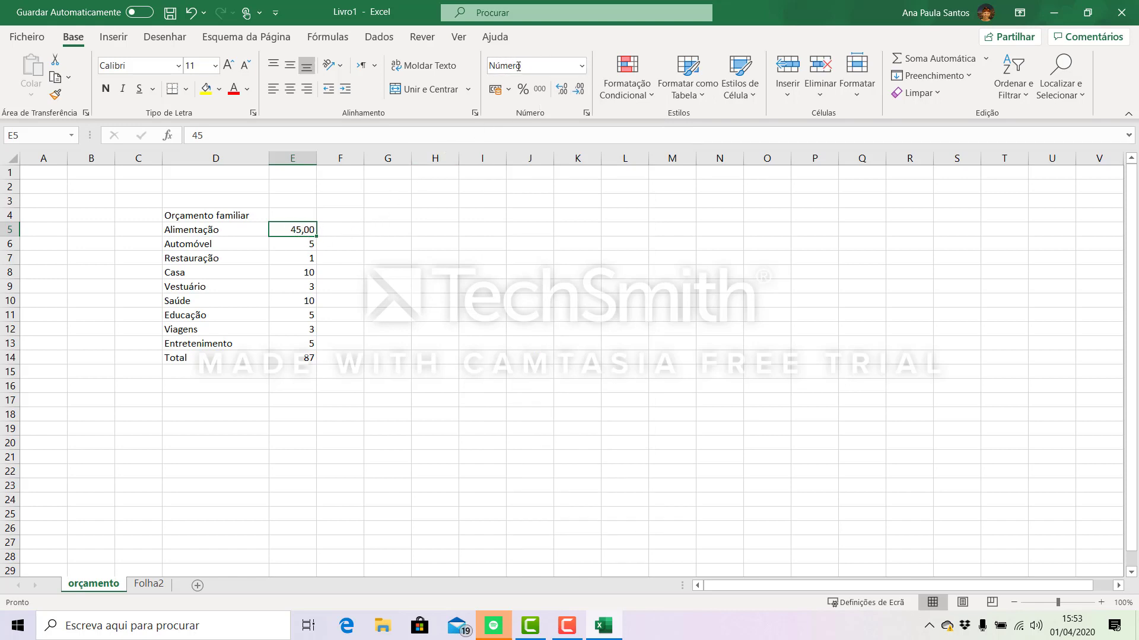
- Try the Percentagem format on the Alimentação amount in E5 and undo it
{"action": "left_click", "coordinate": [581, 66]}
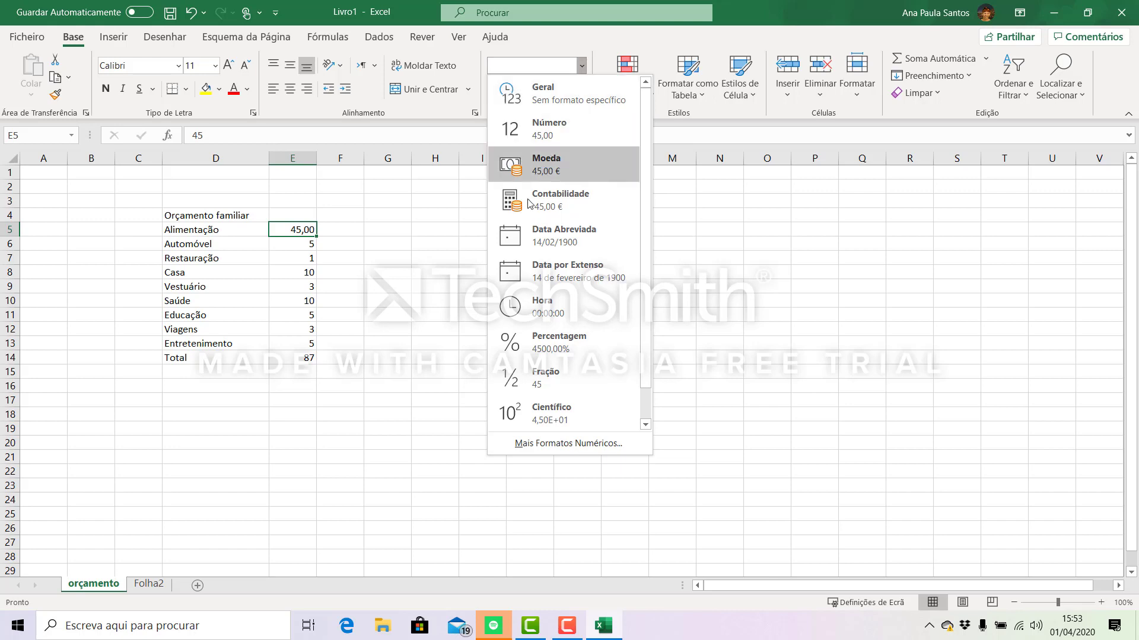
{"action": "left_click", "coordinate": [567, 356]}
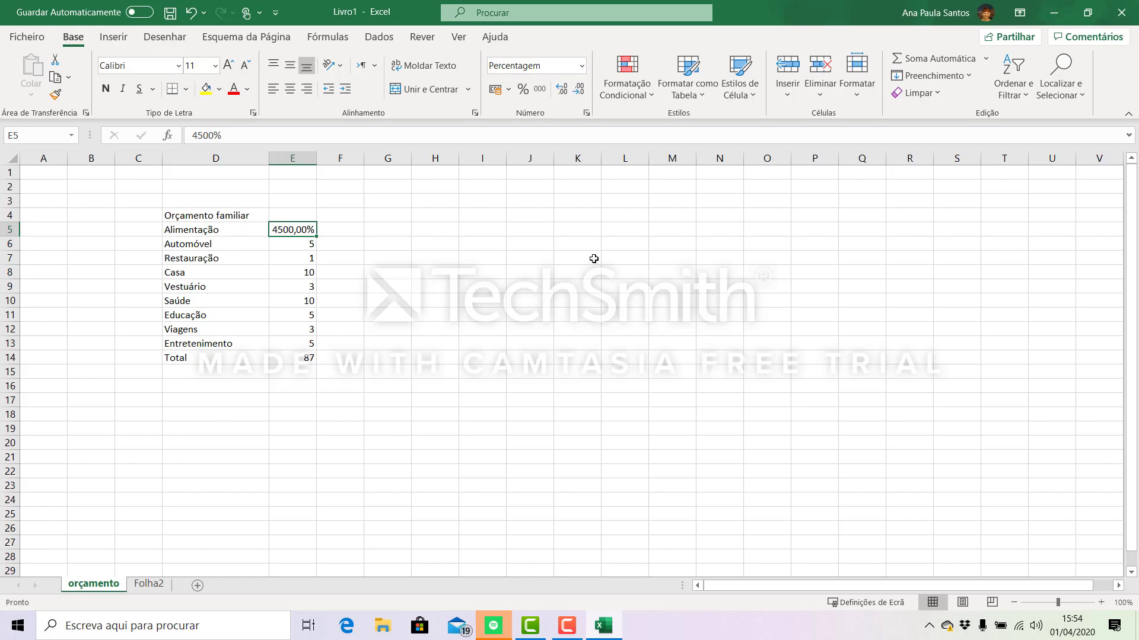
{"action": "left_click", "coordinate": [194, 16]}
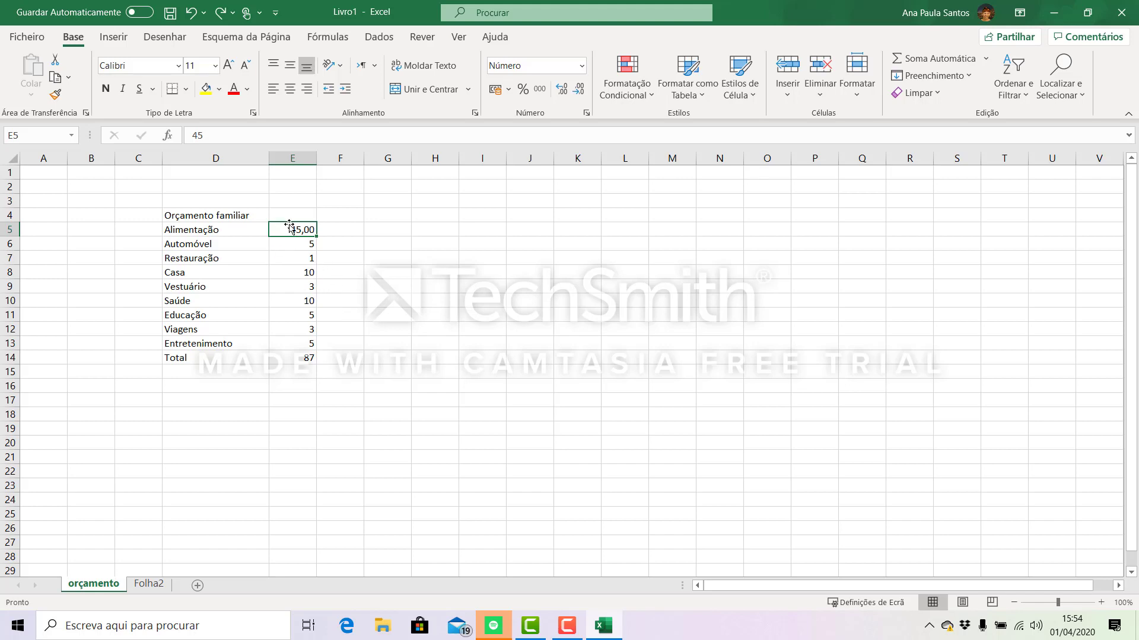
- Apply the Número format to the remaining category amounts in E6:E13
{"action": "left_click_drag", "start_coordinate": [291, 245], "coordinate": [279, 335]}
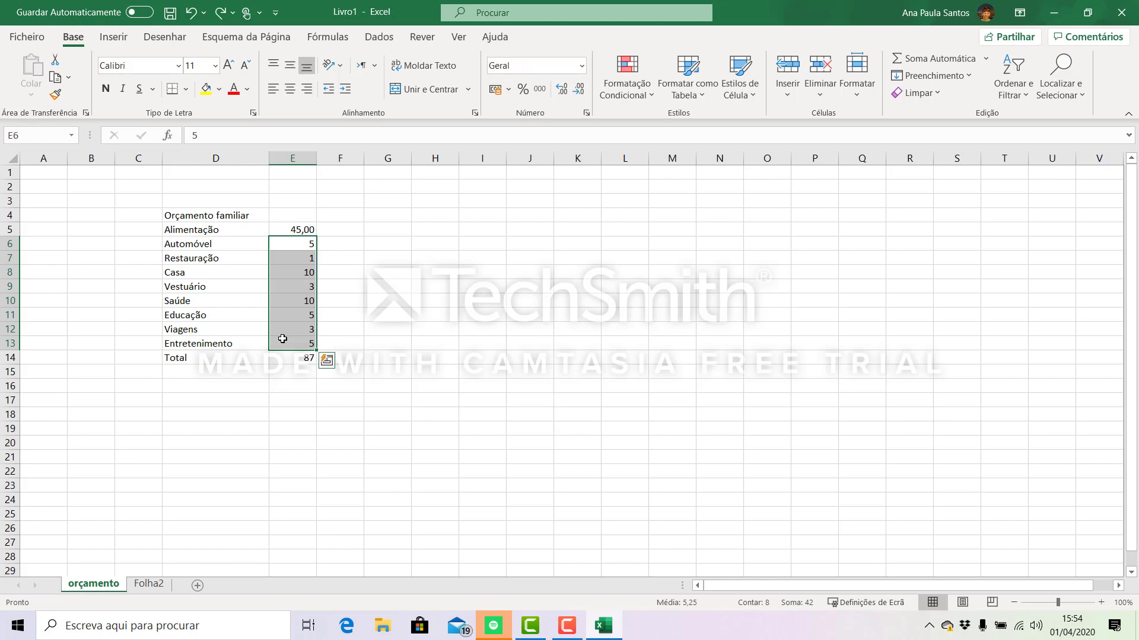
{"action": "left_click", "coordinate": [582, 66]}
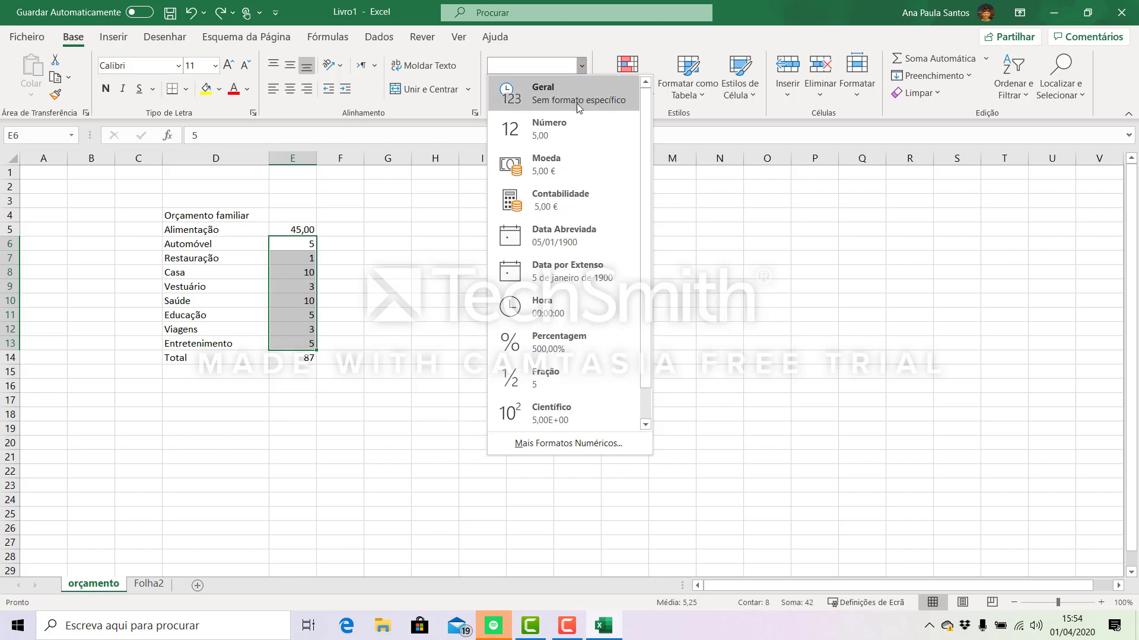
{"action": "left_click", "coordinate": [570, 137]}
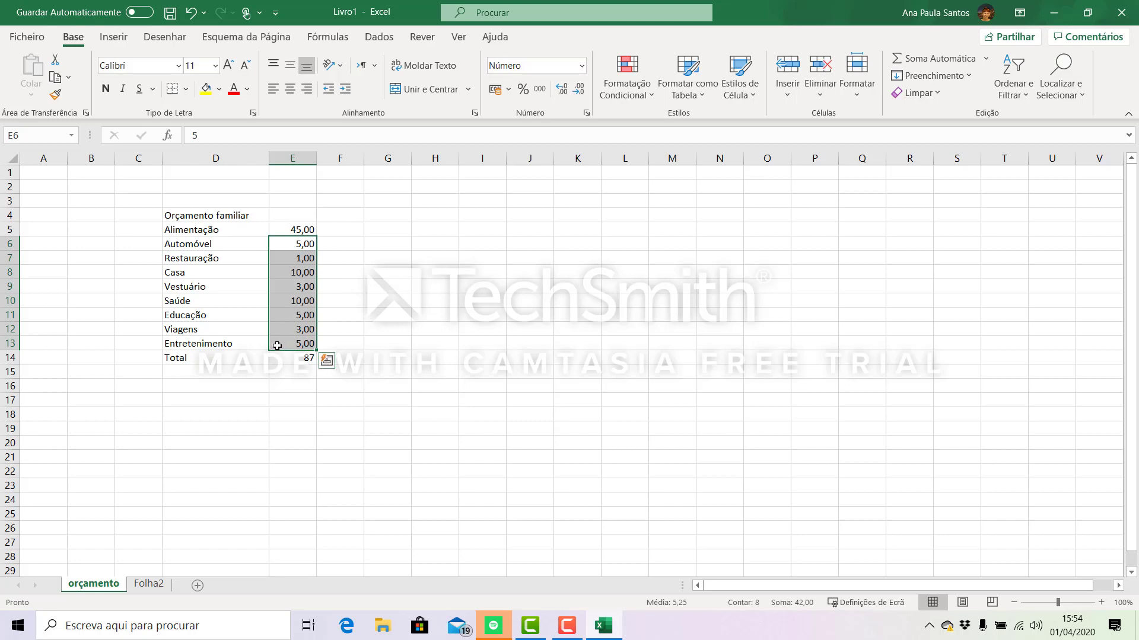
- Reduce the decimal places of the category amounts in E5:E13 to zero
{"action": "left_click_drag", "start_coordinate": [283, 226], "coordinate": [295, 344]}
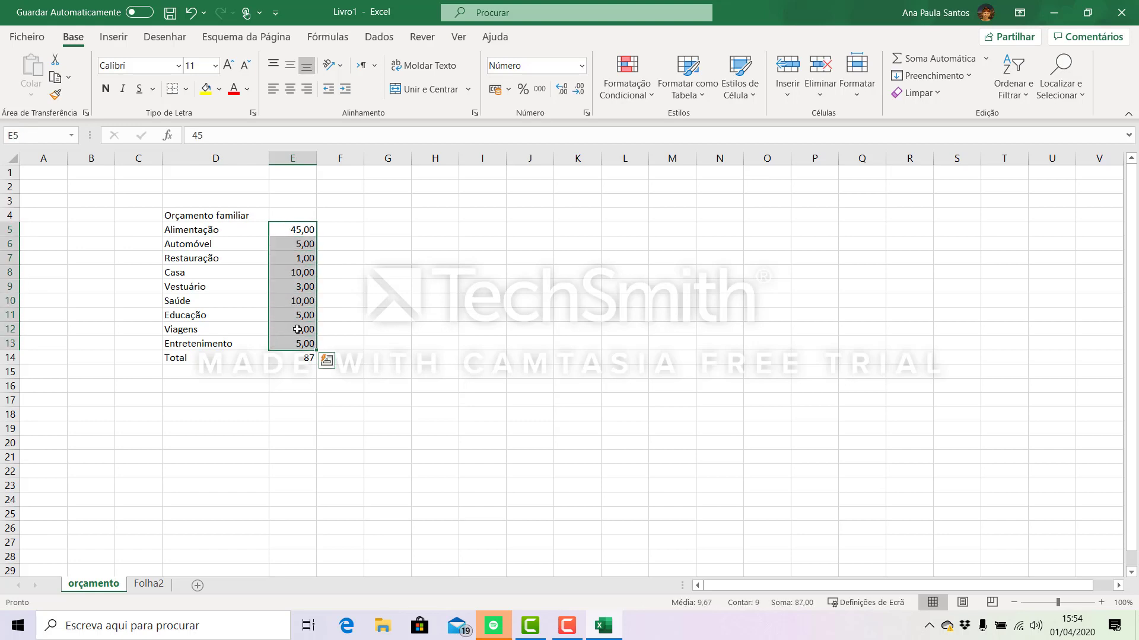
{"action": "left_click", "coordinate": [580, 90]}
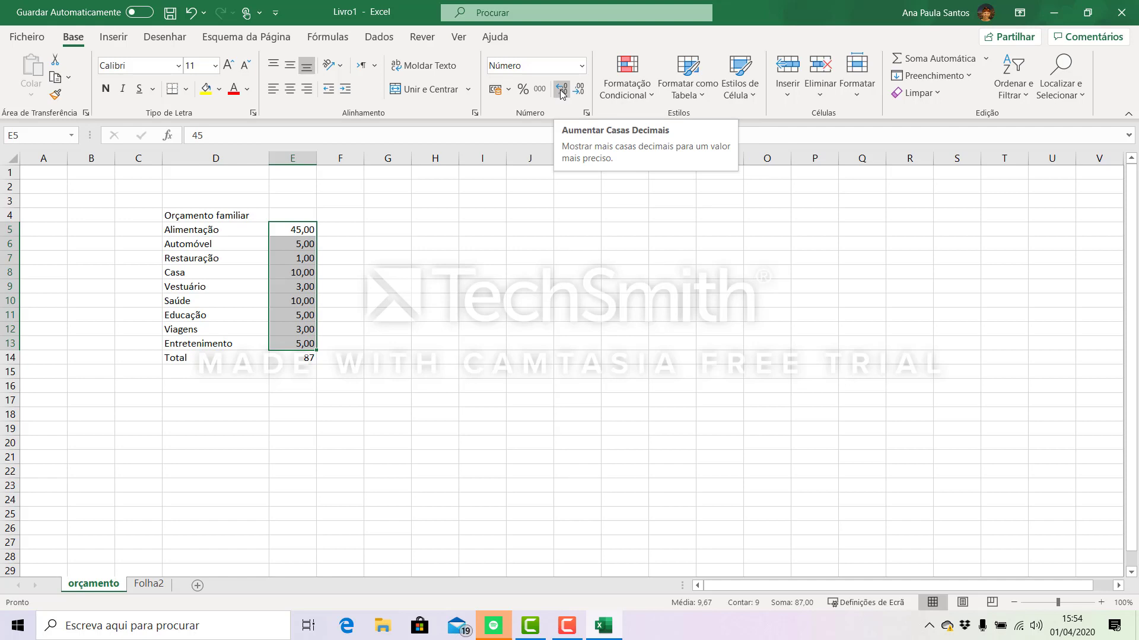
{"action": "left_click", "coordinate": [581, 92]}
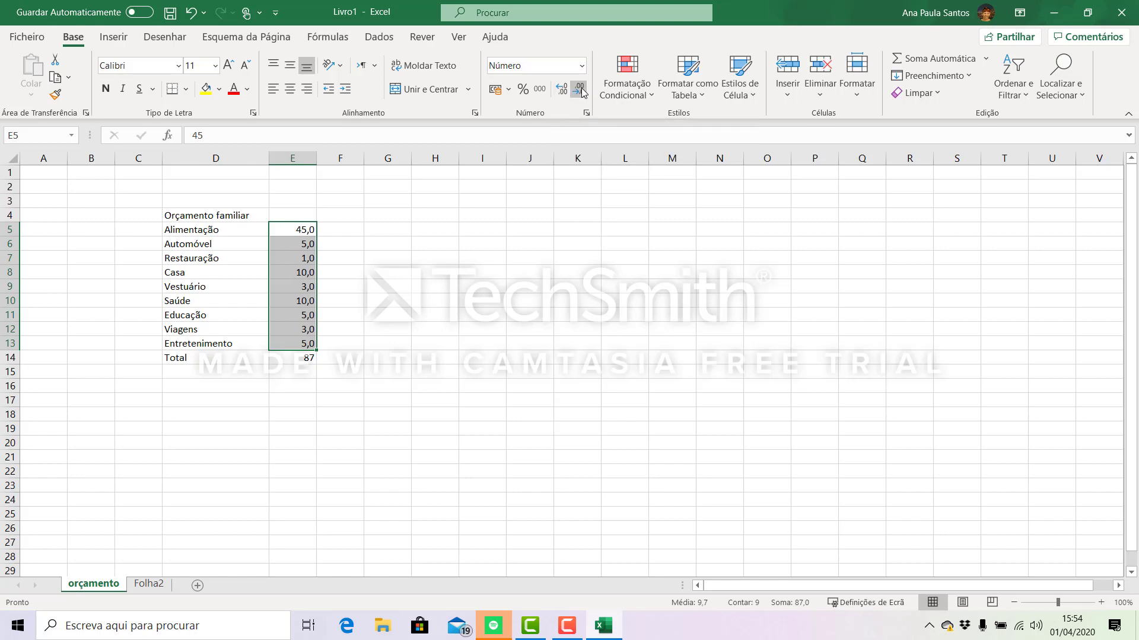
{"action": "left_click", "coordinate": [582, 92]}
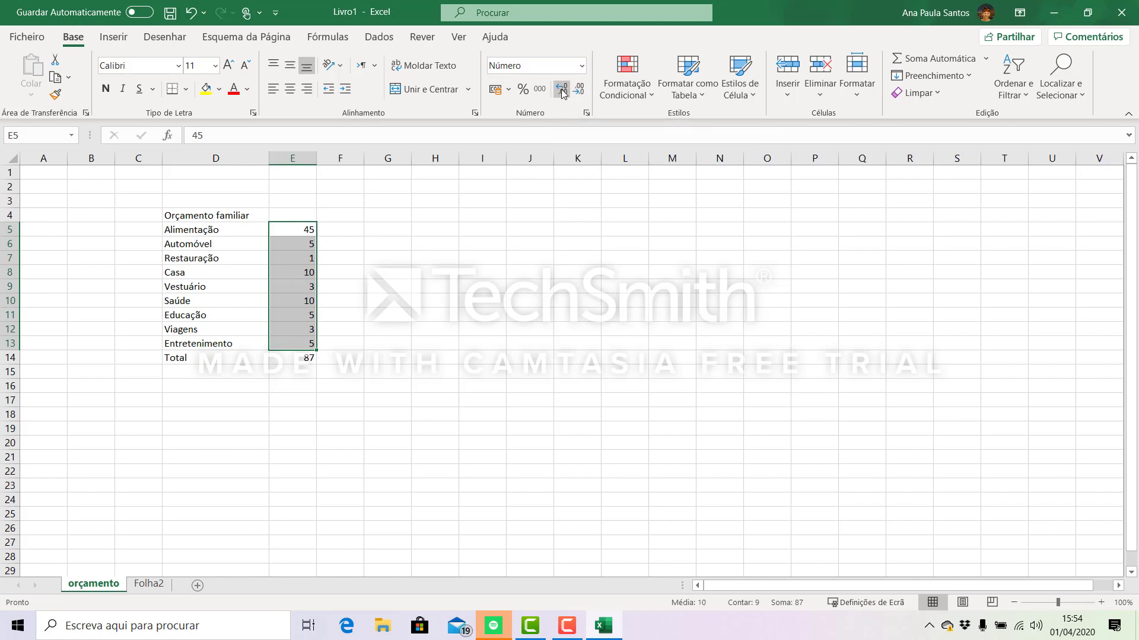
- Increase the decimal places of the amounts in E5:E13 to four and bring them back down to two
{"action": "left_click", "coordinate": [562, 92]}
{"action": "left_click", "coordinate": [562, 92]}
{"action": "left_click", "coordinate": [561, 92]}
{"action": "left_click", "coordinate": [562, 92]}
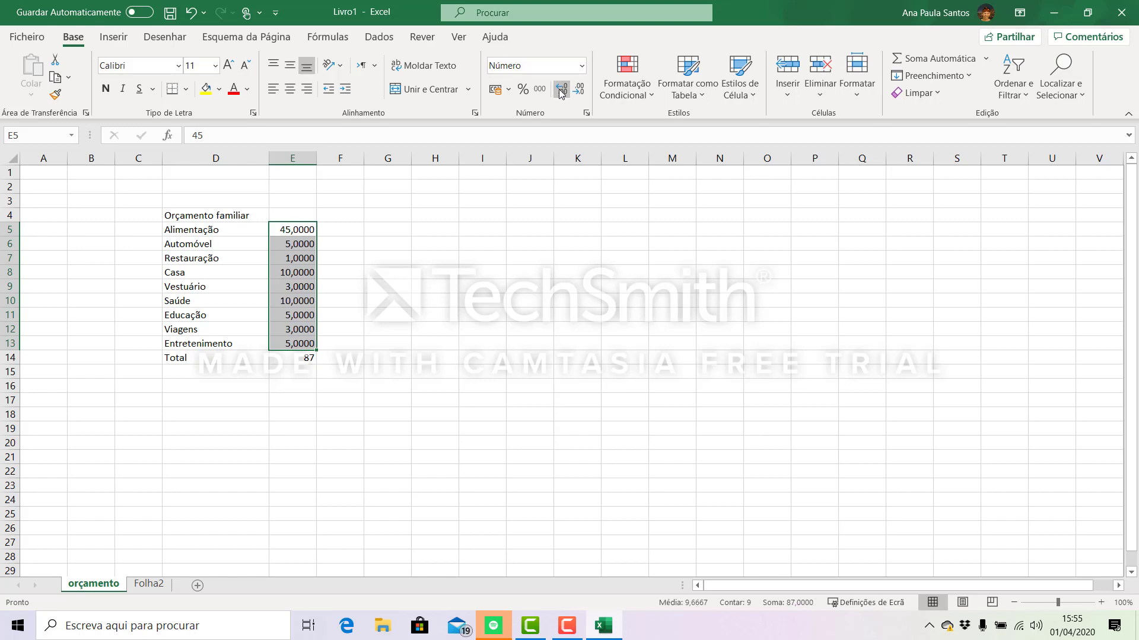
{"action": "left_click", "coordinate": [579, 92]}
{"action": "left_click", "coordinate": [579, 92]}
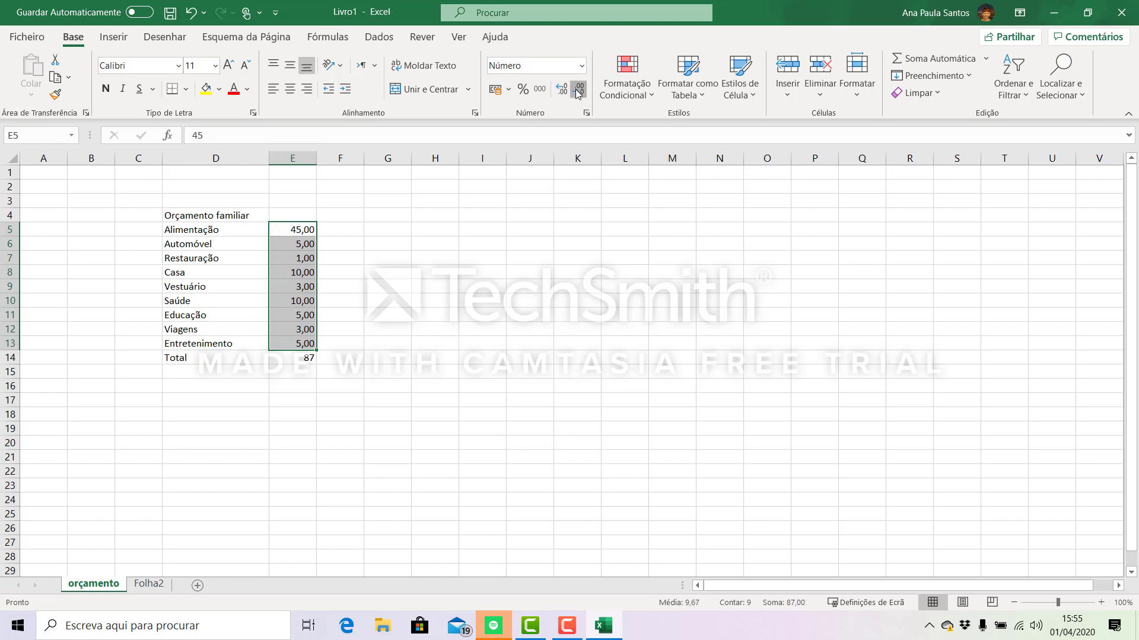
- Reduce the decimal places of the category amounts in E5:E13 to zero and apply the percentage format
{"action": "left_click", "coordinate": [579, 92]}
{"action": "left_click", "coordinate": [579, 92]}
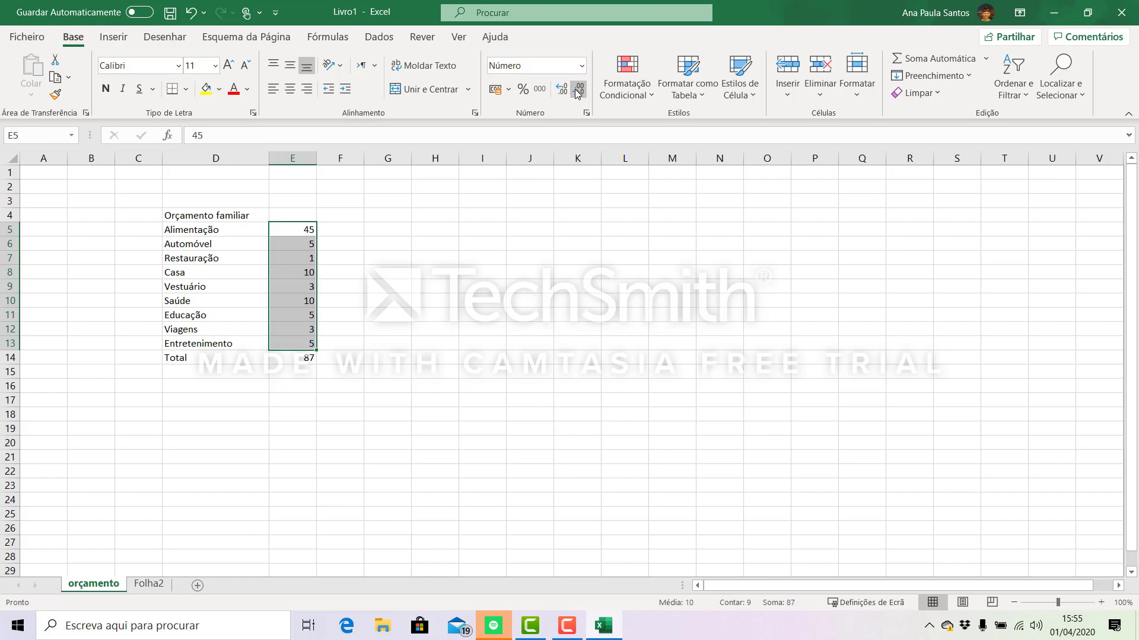
{"action": "left_click", "coordinate": [524, 90]}
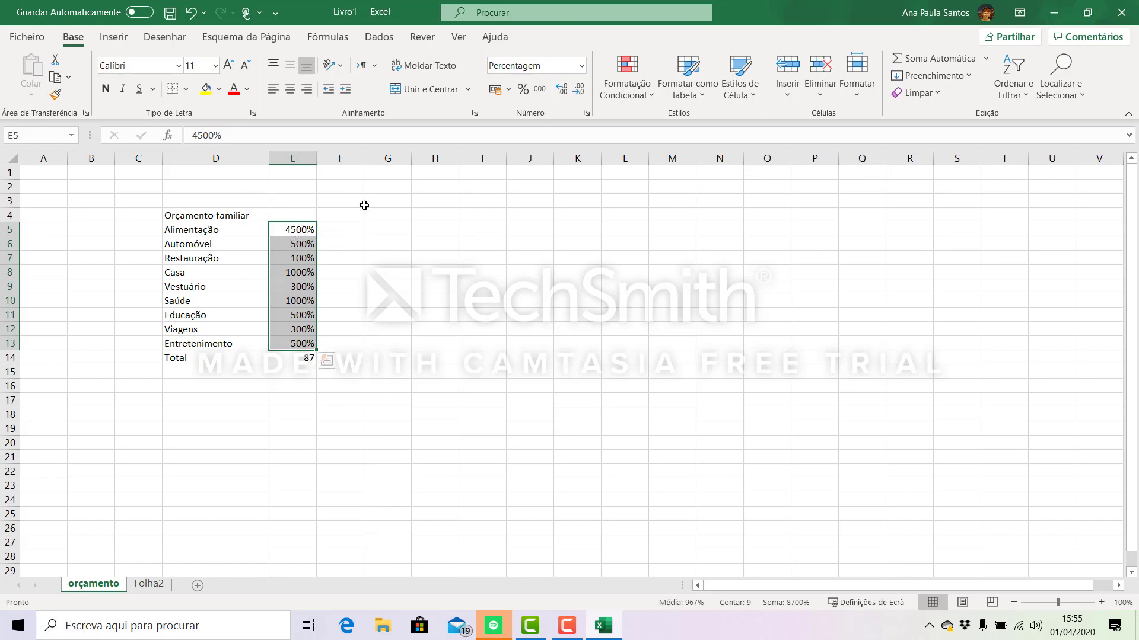
- Replace the Alimentação amount in E5 with 0,45
{"action": "left_click", "coordinate": [241, 133]}
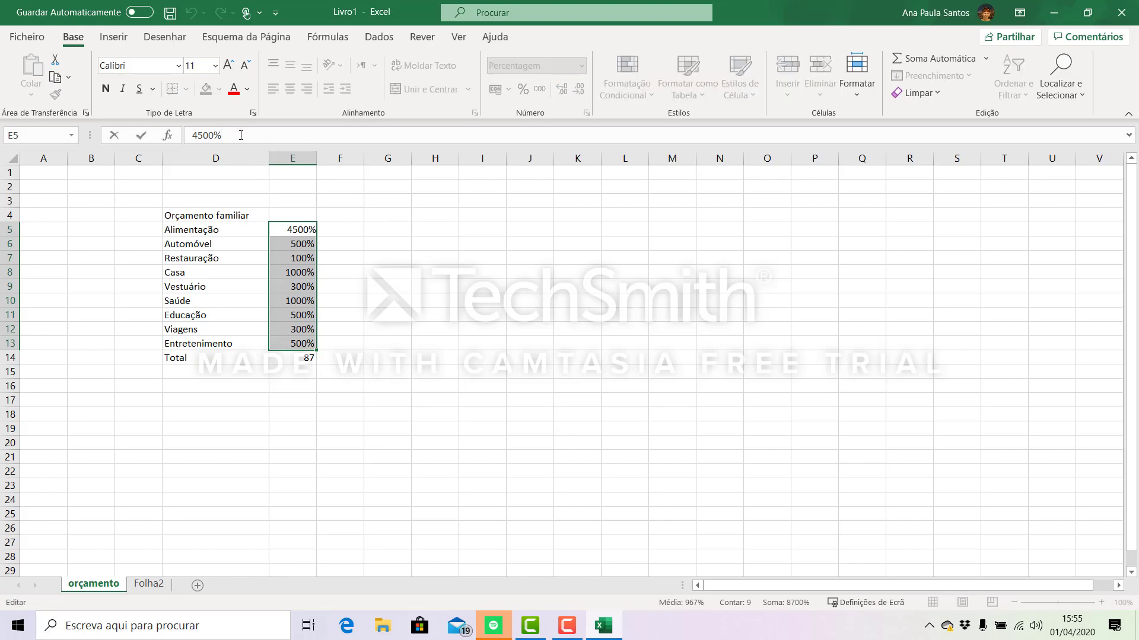
{"action": "key", "text": "BackSpace"}
{"action": "key", "text": "BackSpace"}
{"action": "key", "text": "BackSpace"}
{"action": "key", "text": "BackSpace"}
{"action": "key", "text": "BackSpace"}
{"action": "type", "text": "0.45"}
{"action": "key", "text": "BackSpace"}
{"action": "key", "text": "BackSpace"}
{"action": "type", "text": ",45"}
{"action": "key", "text": "Return"}
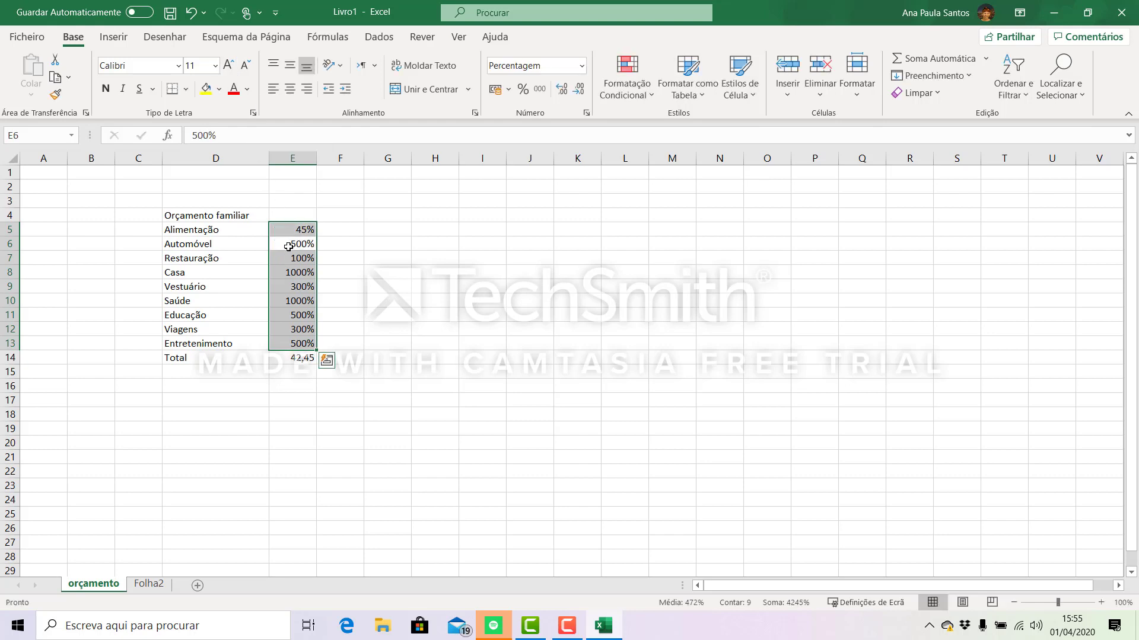
- Set the Automóvel value in E6 to 5%, and both Restauração in E7 and Casa in E8 to 10%
{"action": "type", "text": "5"}
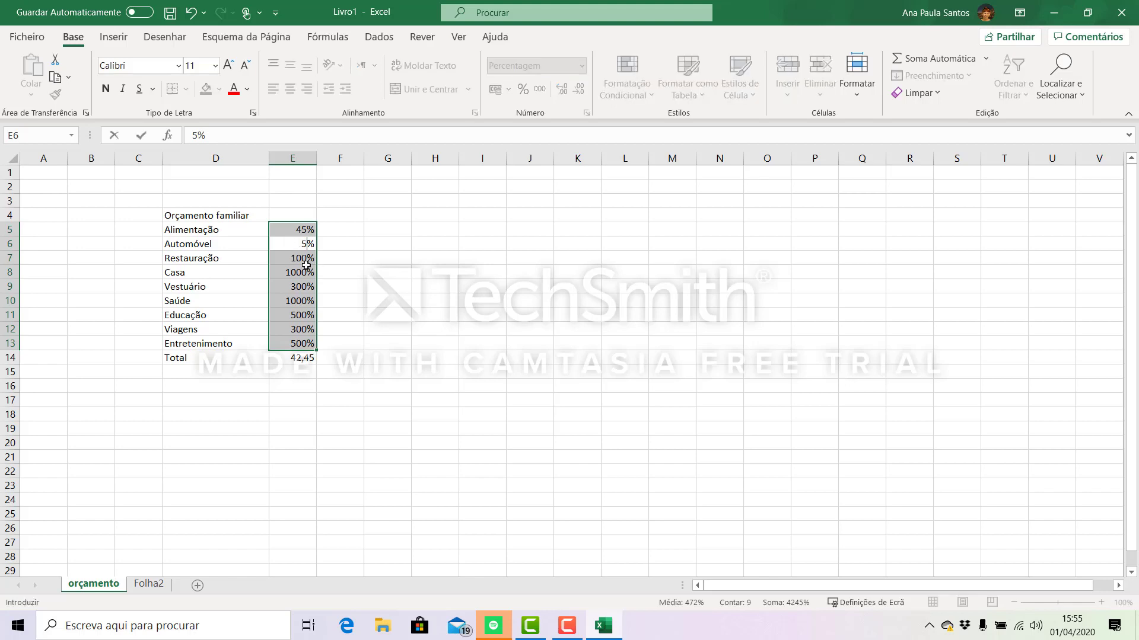
{"action": "left_click", "coordinate": [304, 261]}
{"action": "type", "text": "1"}
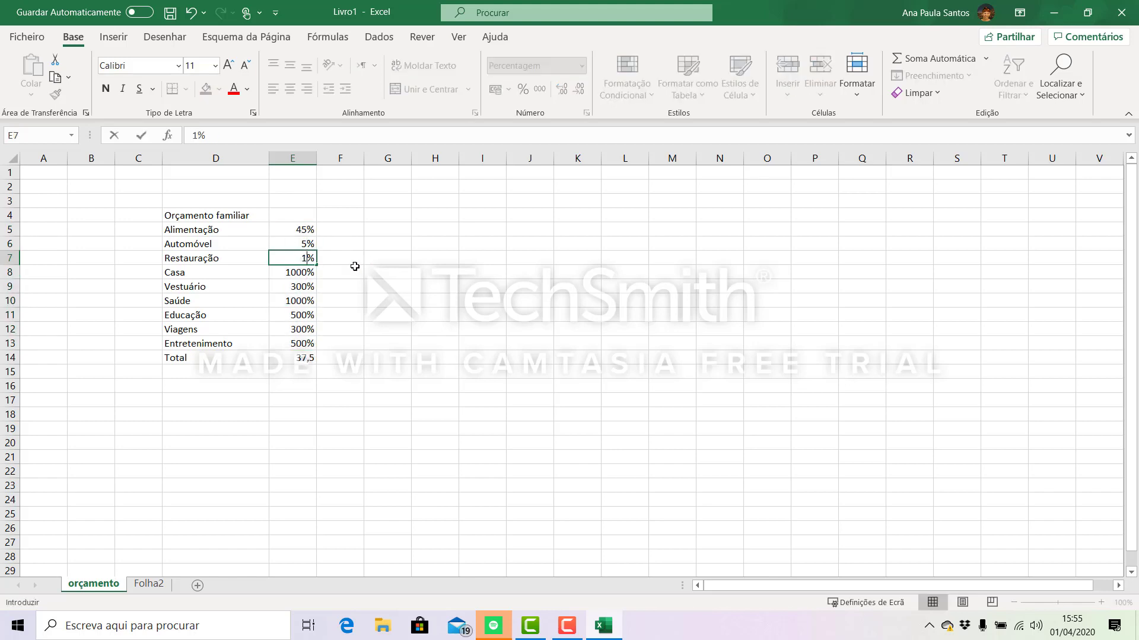
{"action": "type", "text": "0"}
{"action": "left_click", "coordinate": [315, 272]}
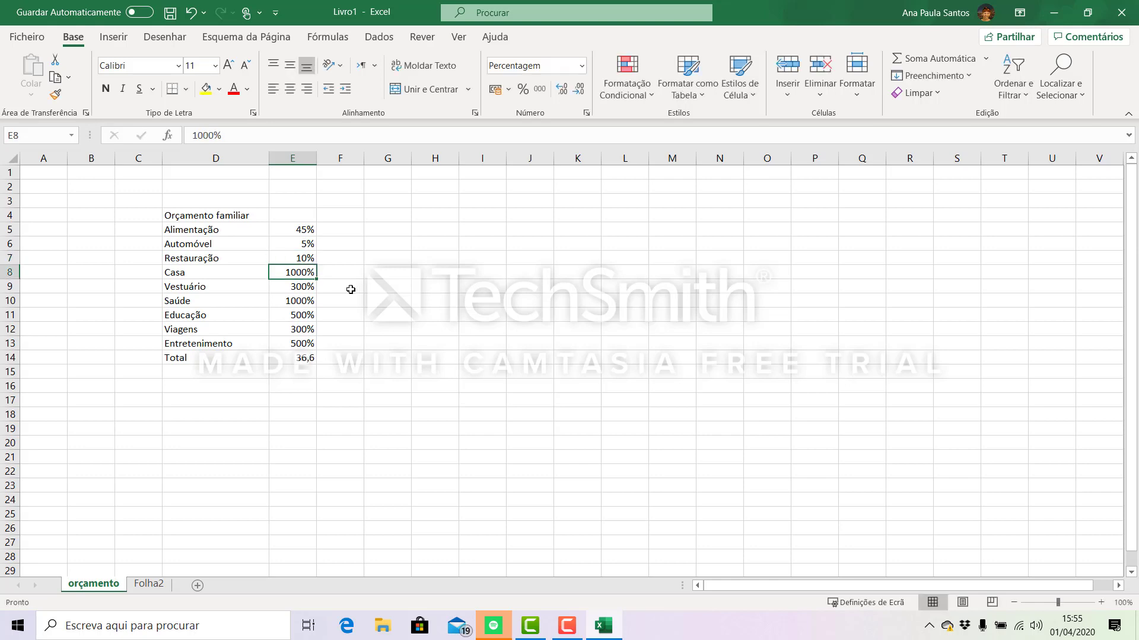
{"action": "type", "text": "10"}
{"action": "key", "text": "Return"}
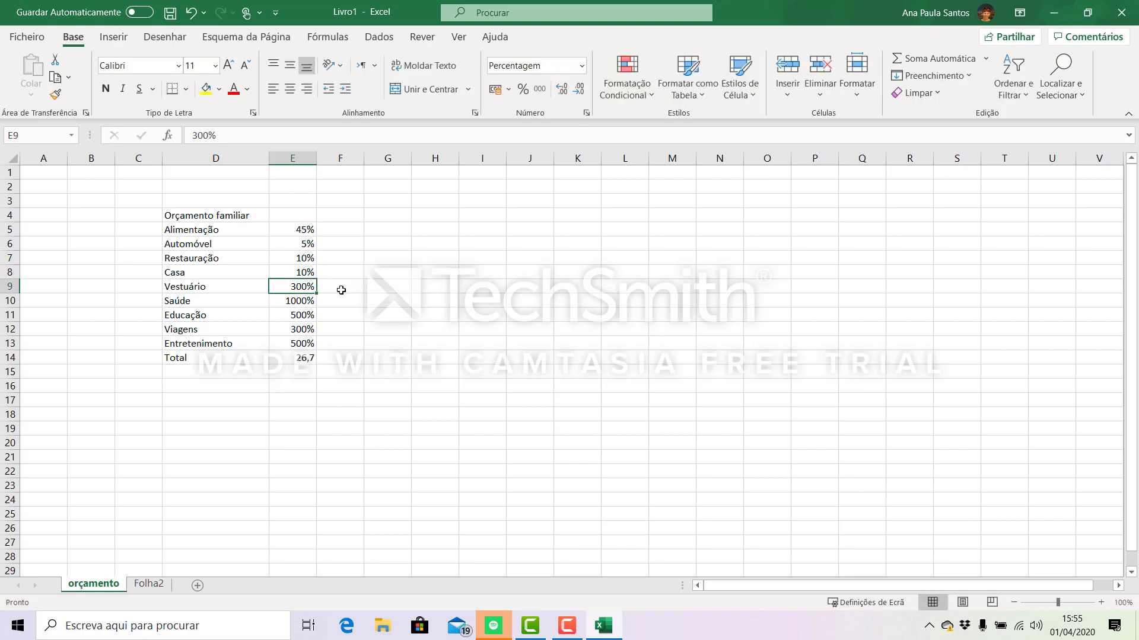
- Set Vestuário in E9 to 3%, Saúde in E10 to 10% and Educação in E11 to 5%
{"action": "type", "text": "3"}
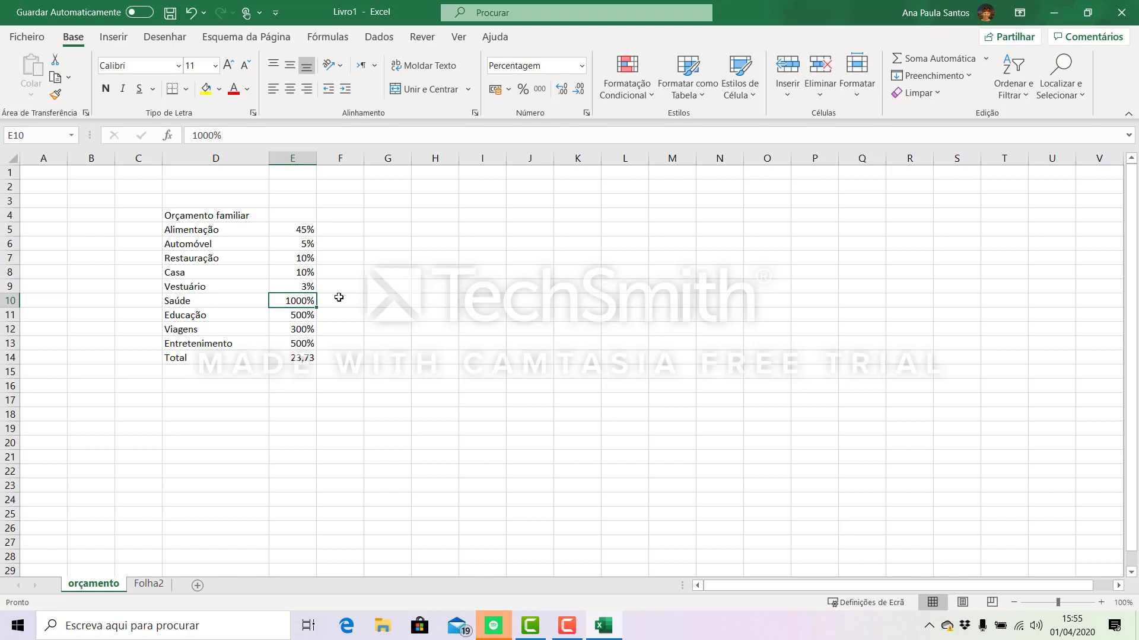
{"action": "type", "text": "10"}
{"action": "key", "text": "Return"}
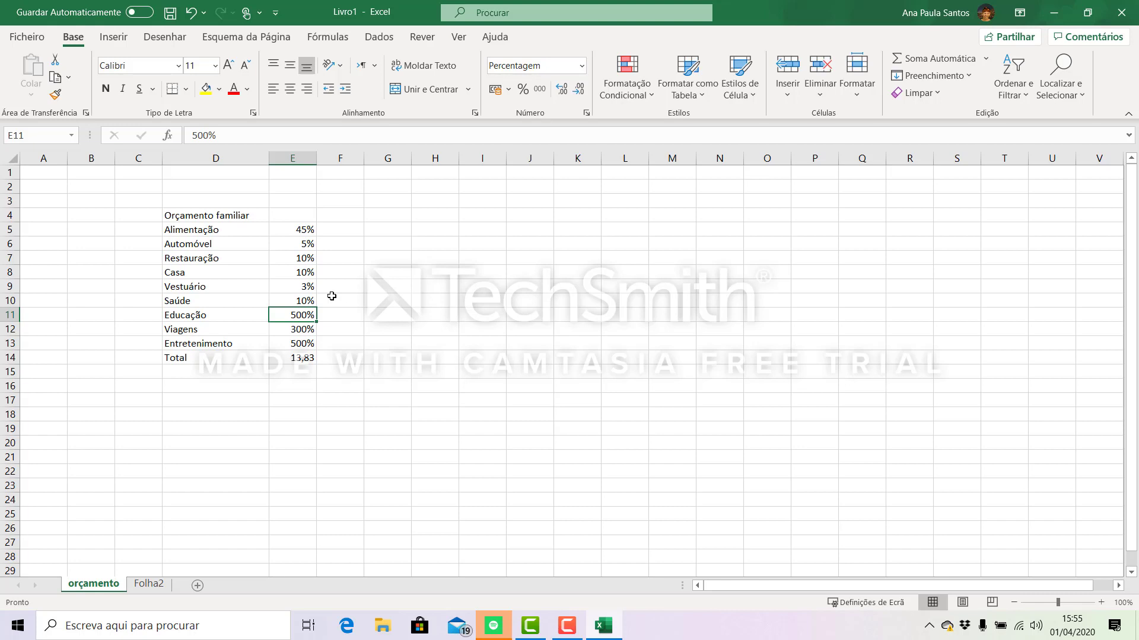
{"action": "type", "text": "5"}
{"action": "key", "text": "Return"}
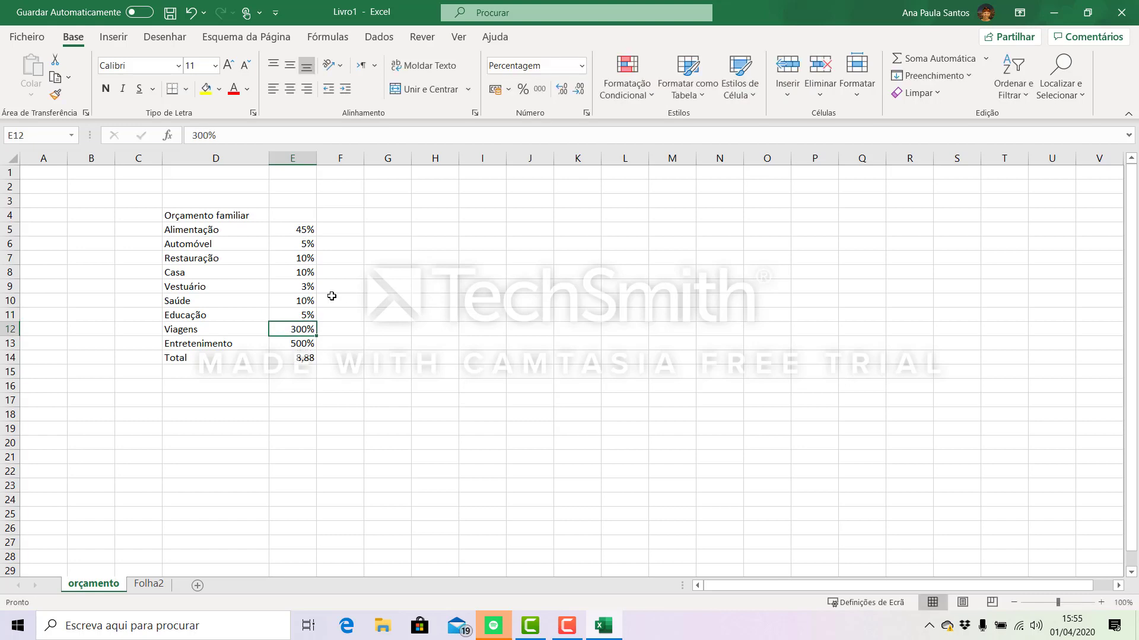
- Set Viagens in E12 to 3% and Entretenimento in E13 to 5%, and format the total in E14 as a percentage
{"action": "type", "text": "3"}
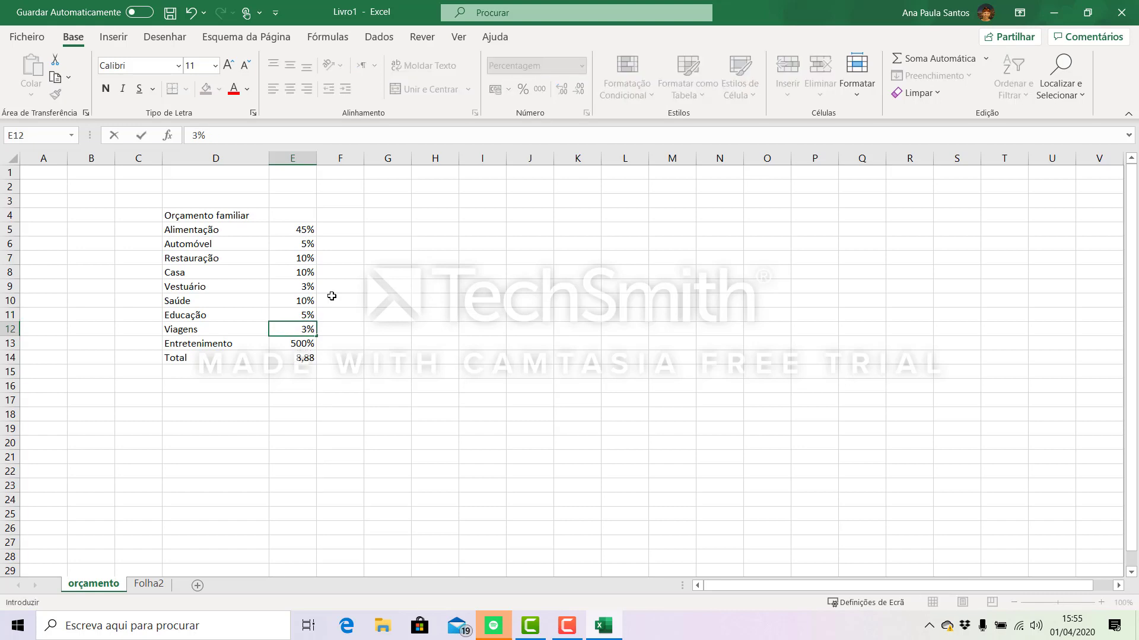
{"action": "key", "text": "Return"}
{"action": "type", "text": "5"}
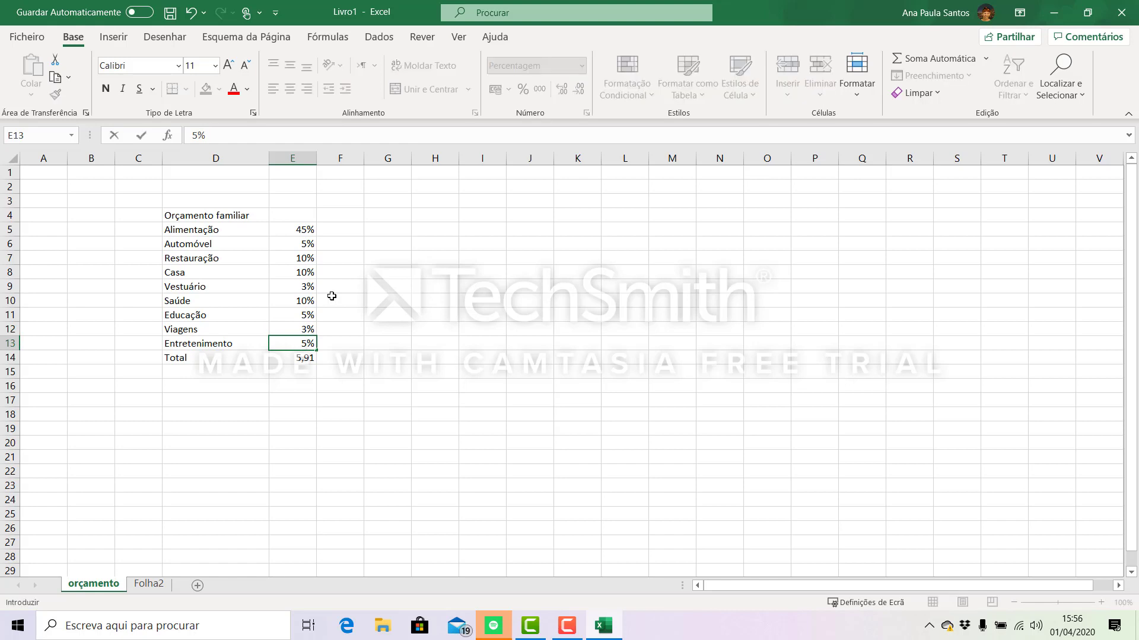
{"action": "key", "text": "Return"}
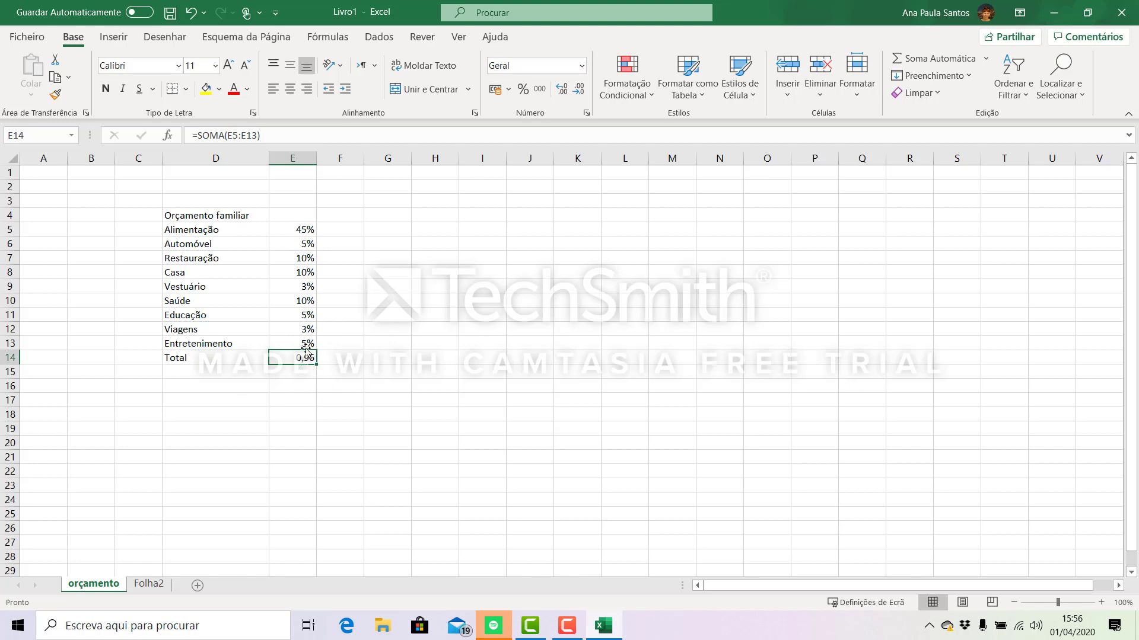
{"action": "left_click", "coordinate": [523, 91]}
- Enter the heading "Montante total" in D17 with the amount 100 below it in D18
{"action": "left_click", "coordinate": [179, 402]}
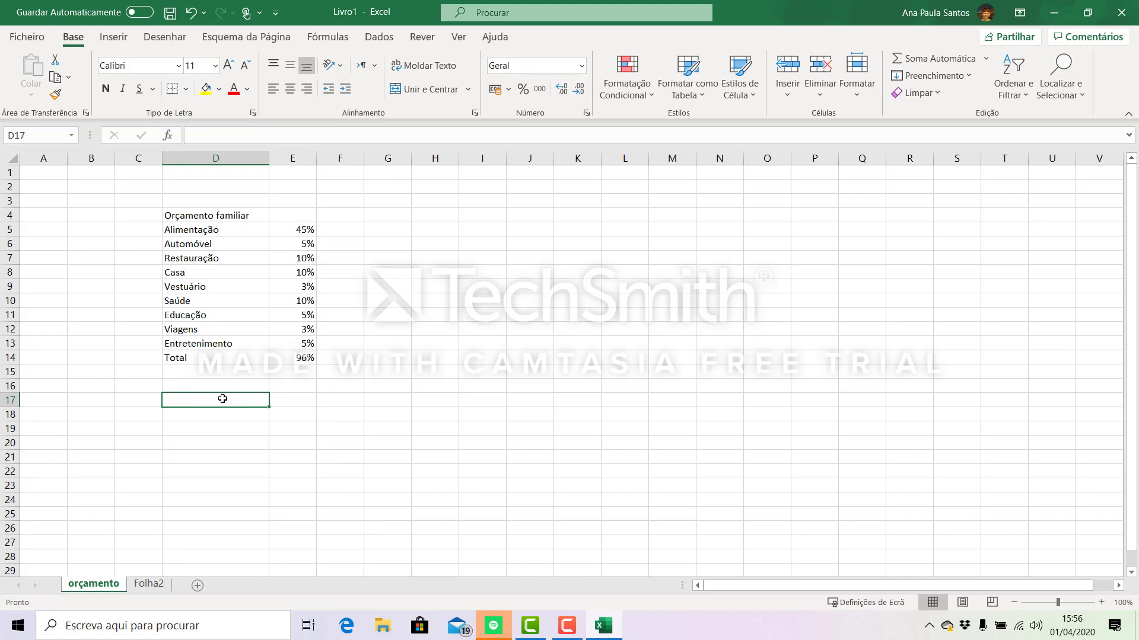
{"action": "type", "text": "M"}
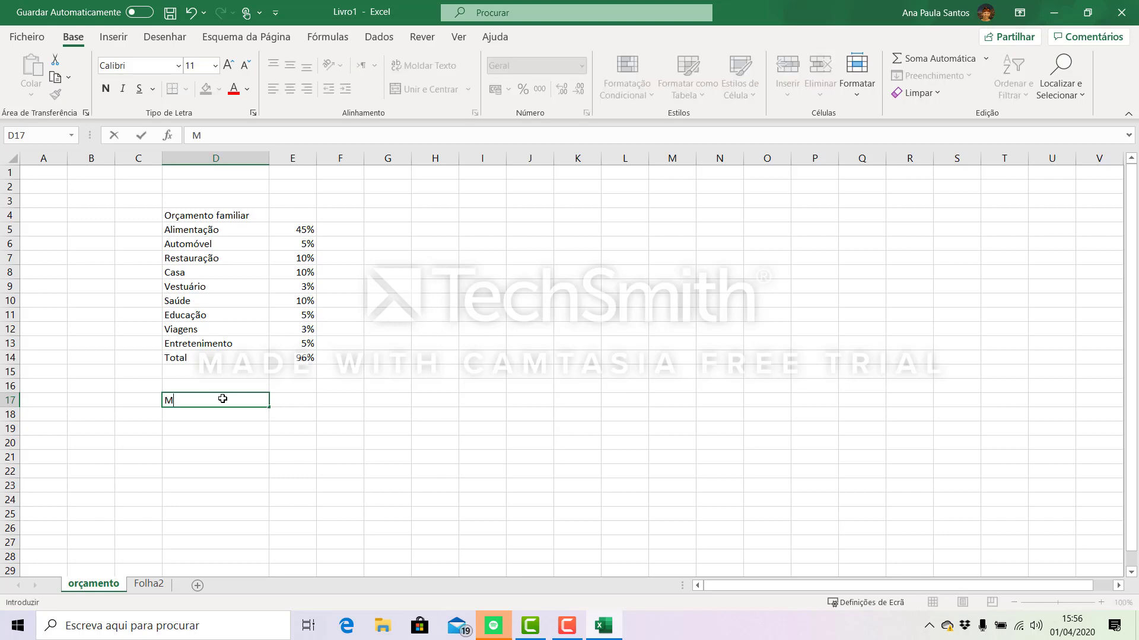
{"action": "type", "text": "ontanye"}
{"action": "key", "text": "BackSpace"}
{"action": "key", "text": "BackSpace"}
{"action": "type", "text": "nte total"}
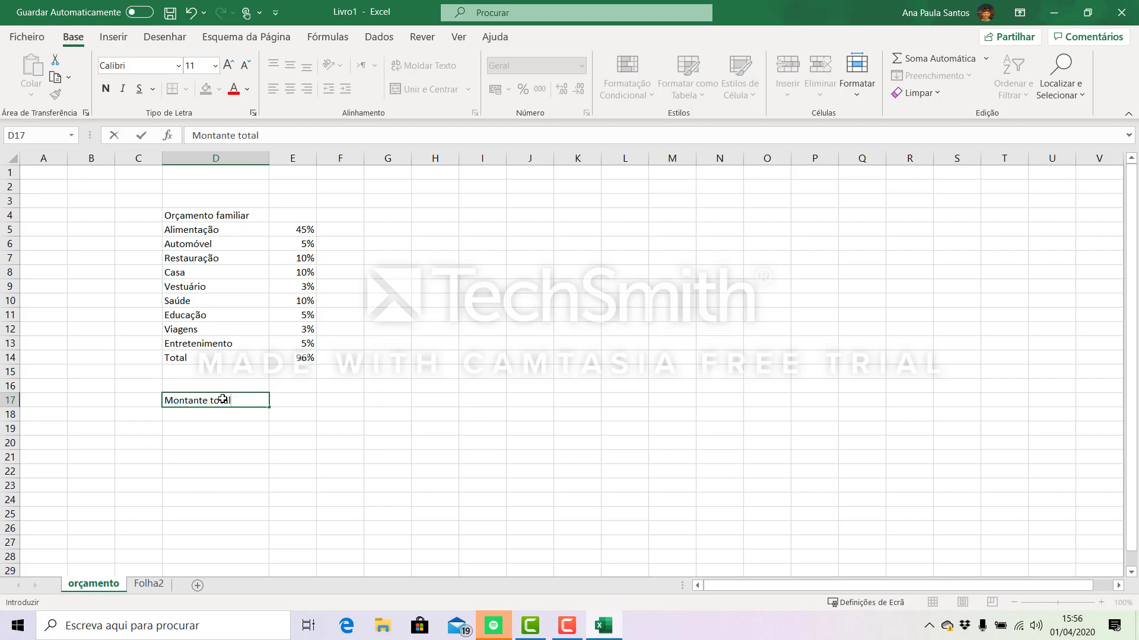
{"action": "left_click", "coordinate": [197, 417]}
{"action": "type", "text": "100"}
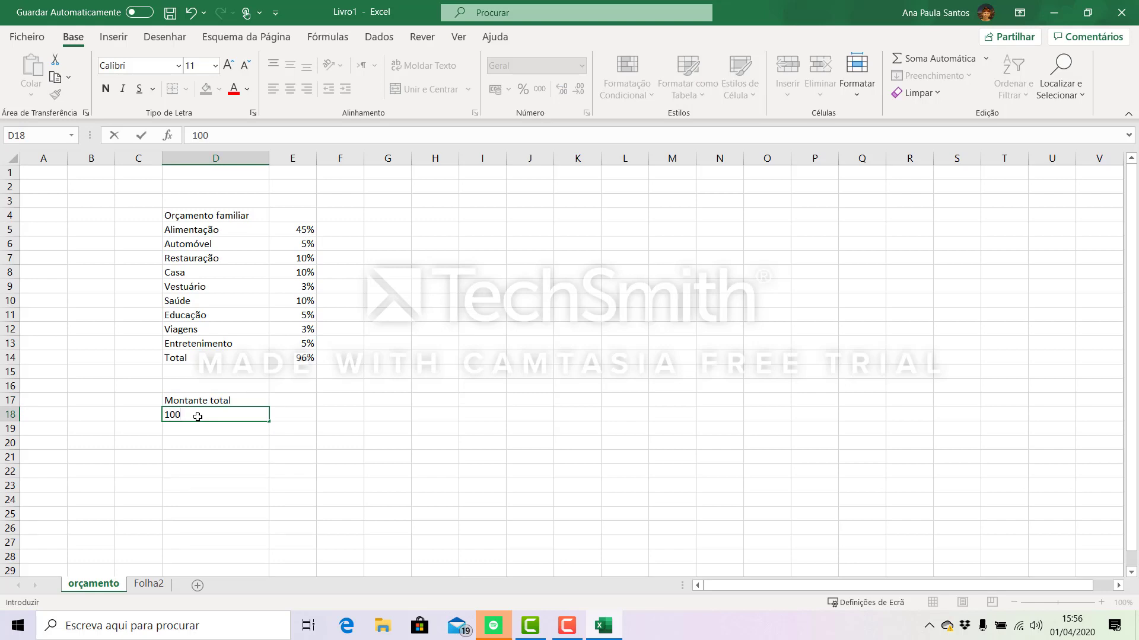
{"action": "left_click", "coordinate": [249, 458]}
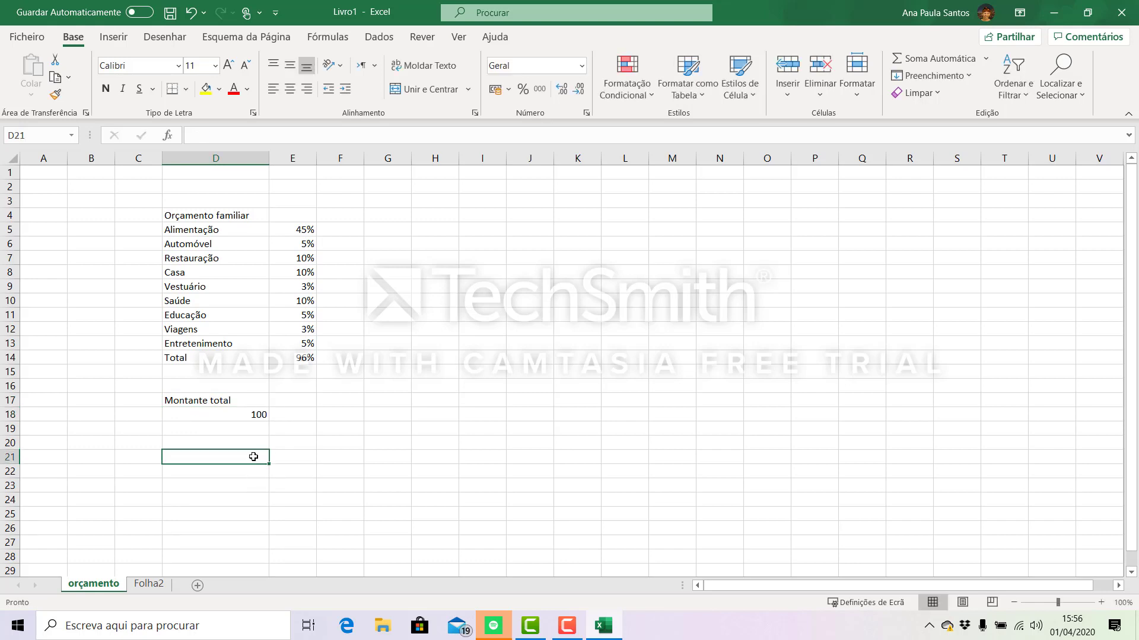
- Enter the heading "Gastos" in E17 with the amount 96 below it in E18
{"action": "left_click", "coordinate": [298, 401]}
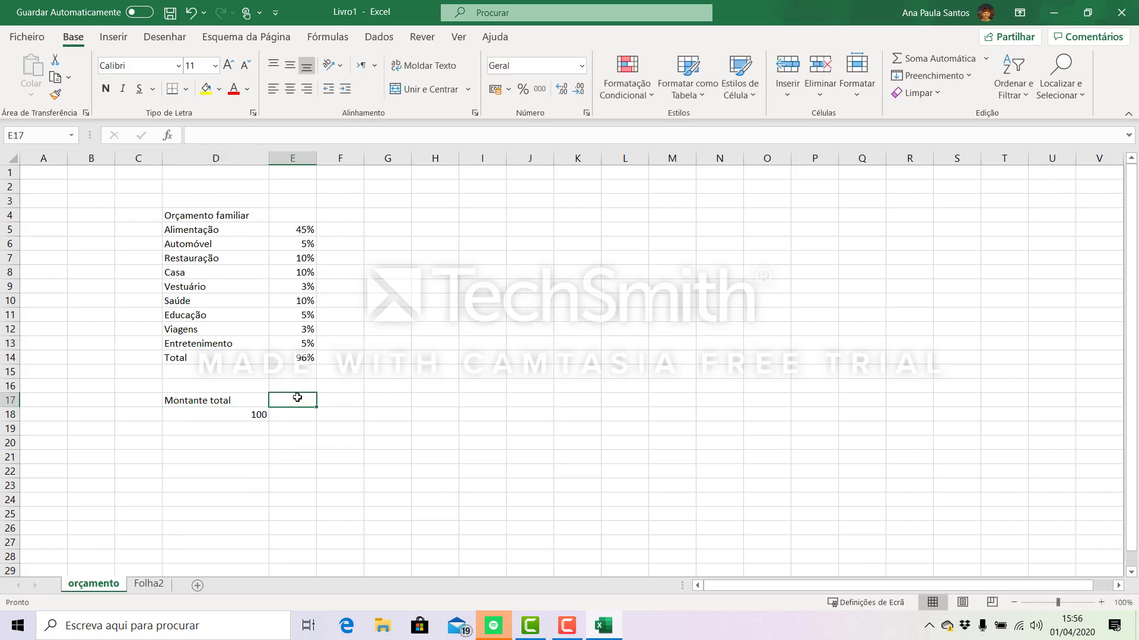
{"action": "type", "text": "Gastos"}
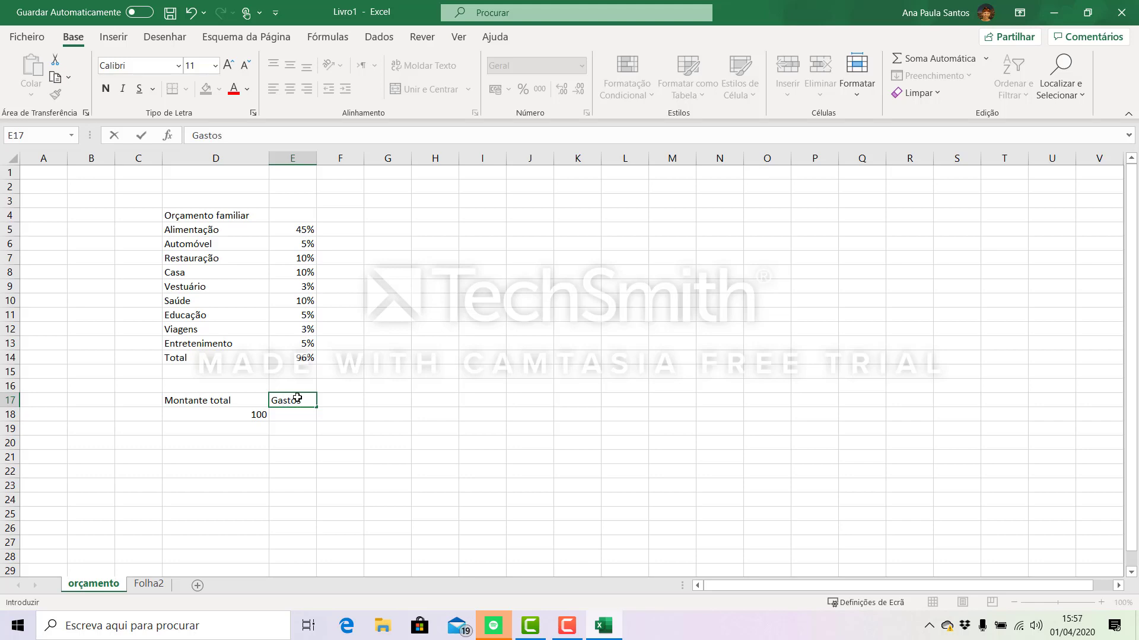
{"action": "left_click", "coordinate": [369, 428]}
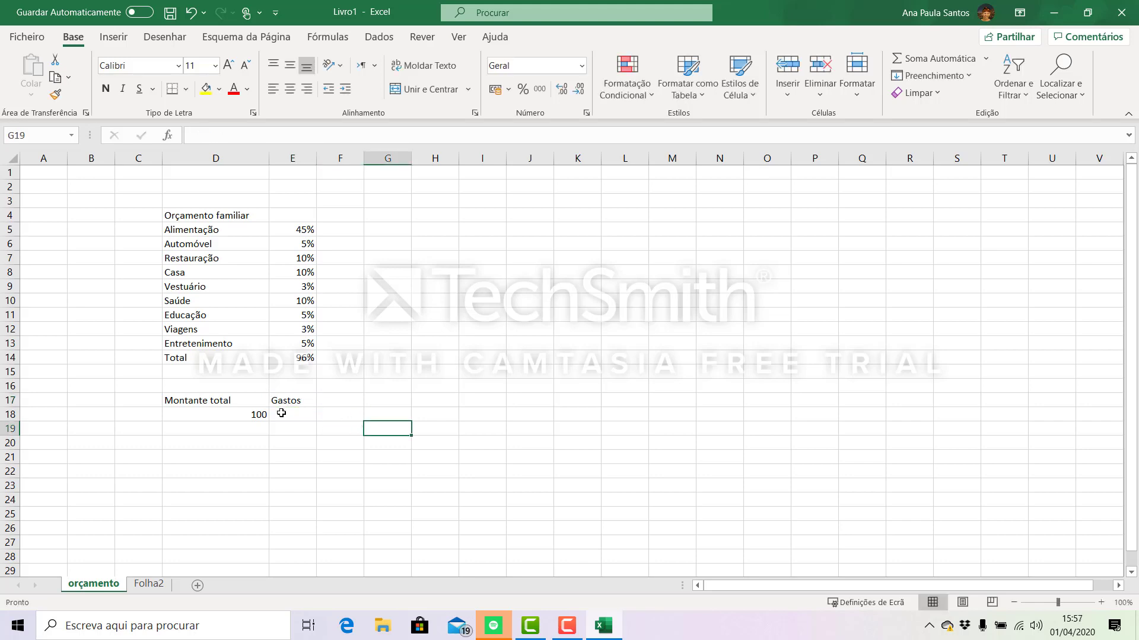
{"action": "left_click", "coordinate": [297, 355]}
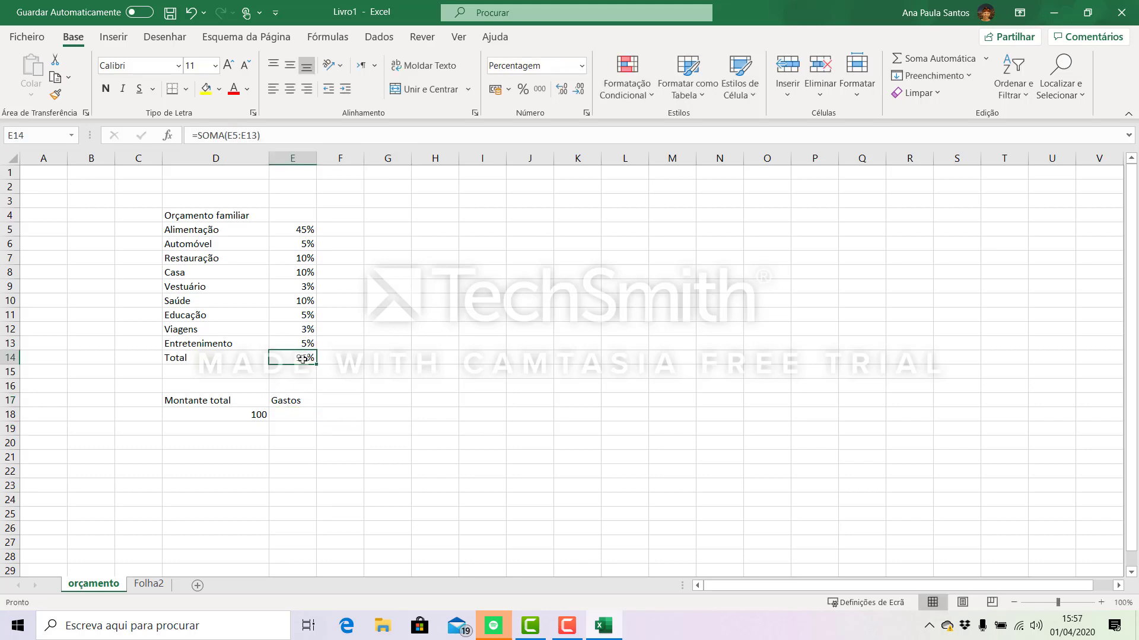
{"action": "left_click", "coordinate": [294, 418]}
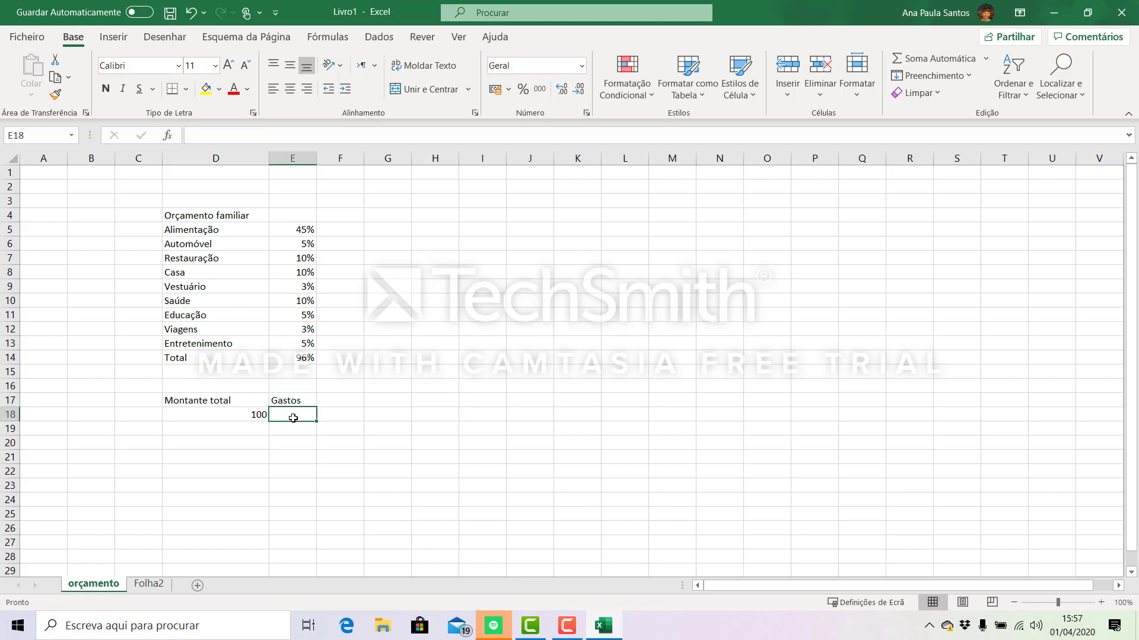
{"action": "type", "text": "96"}
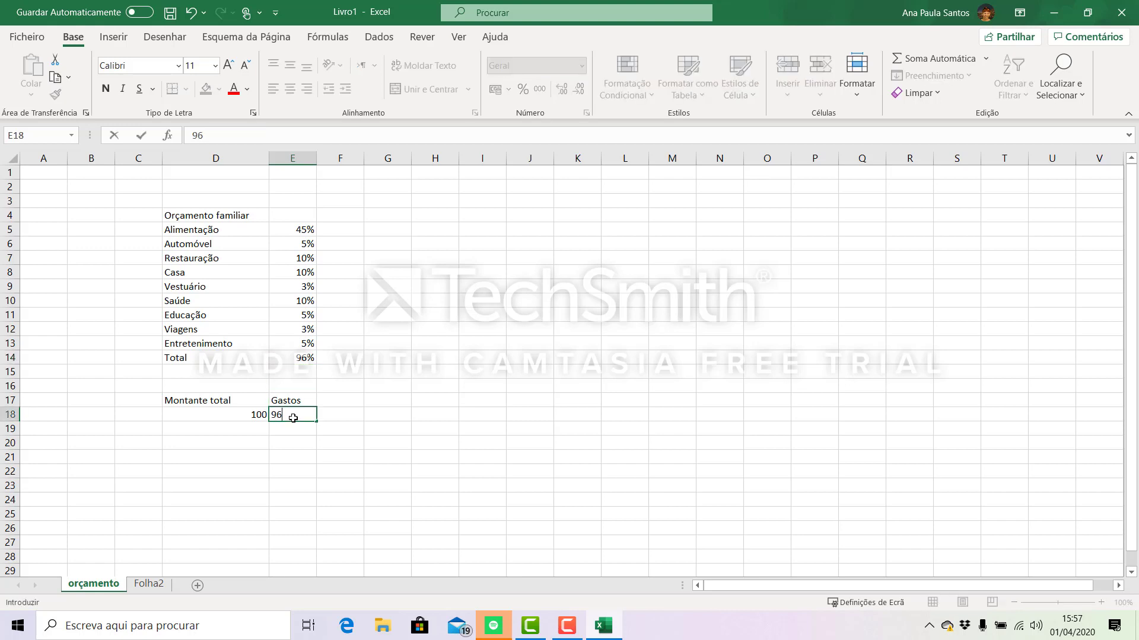
{"action": "left_click", "coordinate": [322, 440]}
- Enter the heading "Poupança" in F17, beside the Gastos heading
{"action": "left_click", "coordinate": [338, 399]}
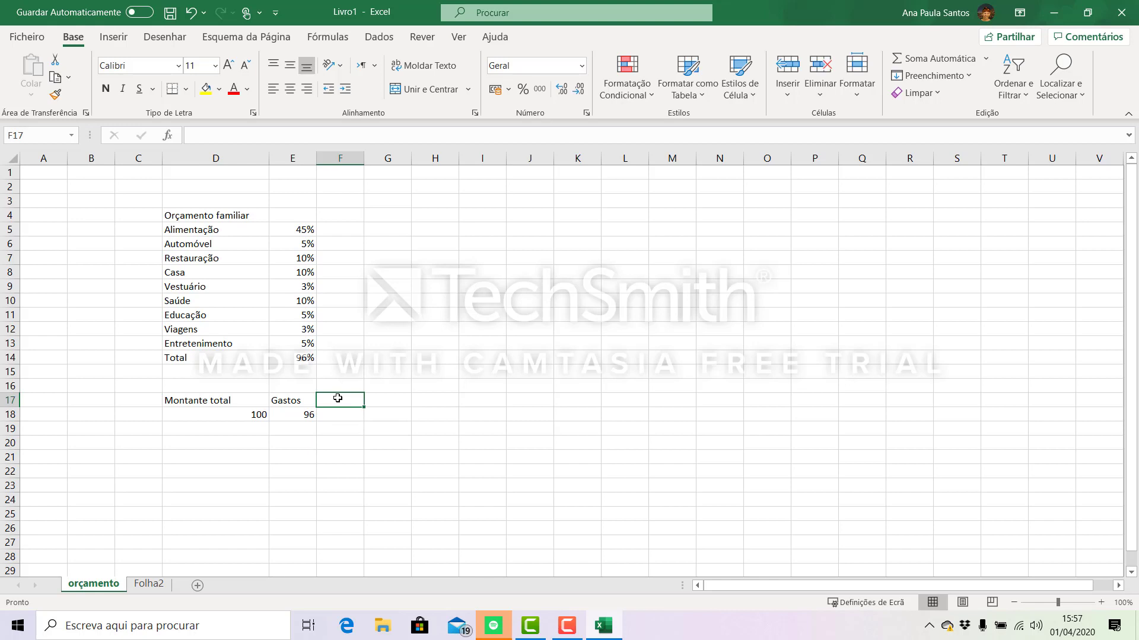
{"action": "type", "text": "Poupan"}
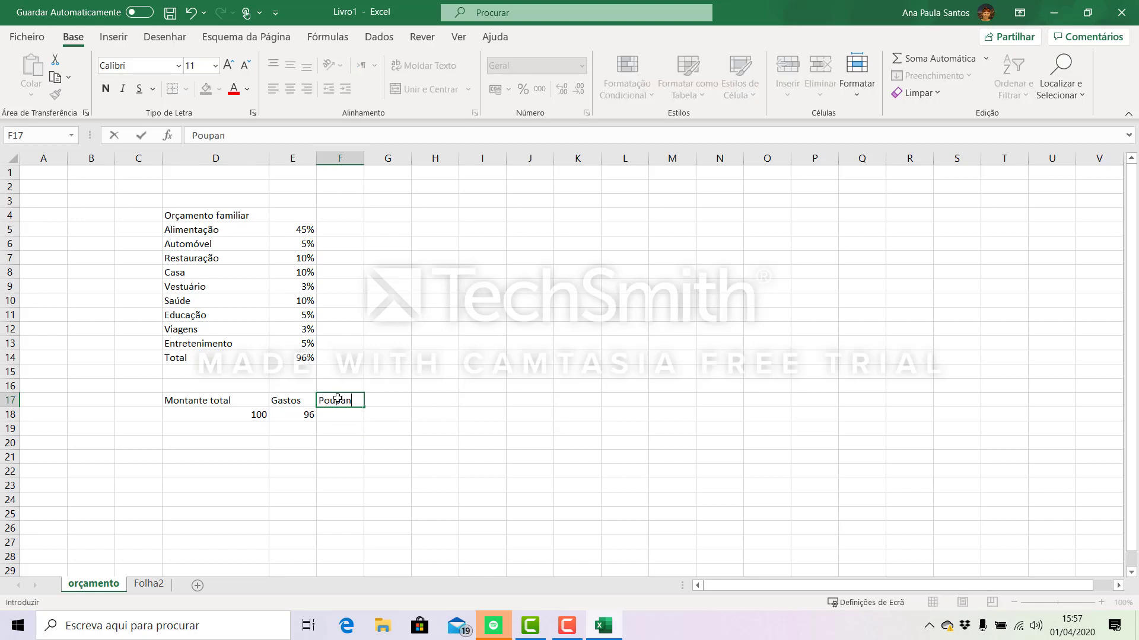
{"action": "type", "text": "ça"}
{"action": "left_click", "coordinate": [368, 468]}
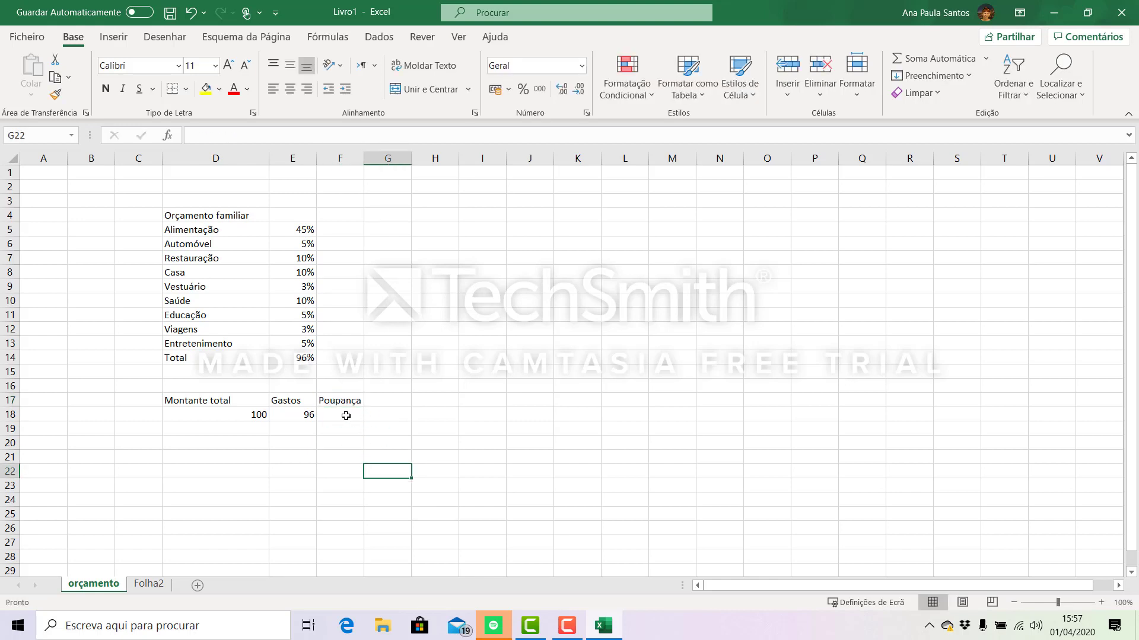
- Calculate the Poupança amount in F18 with the formula =D18-E18, subtracting Gastos from Montante total
{"action": "left_click", "coordinate": [349, 415]}
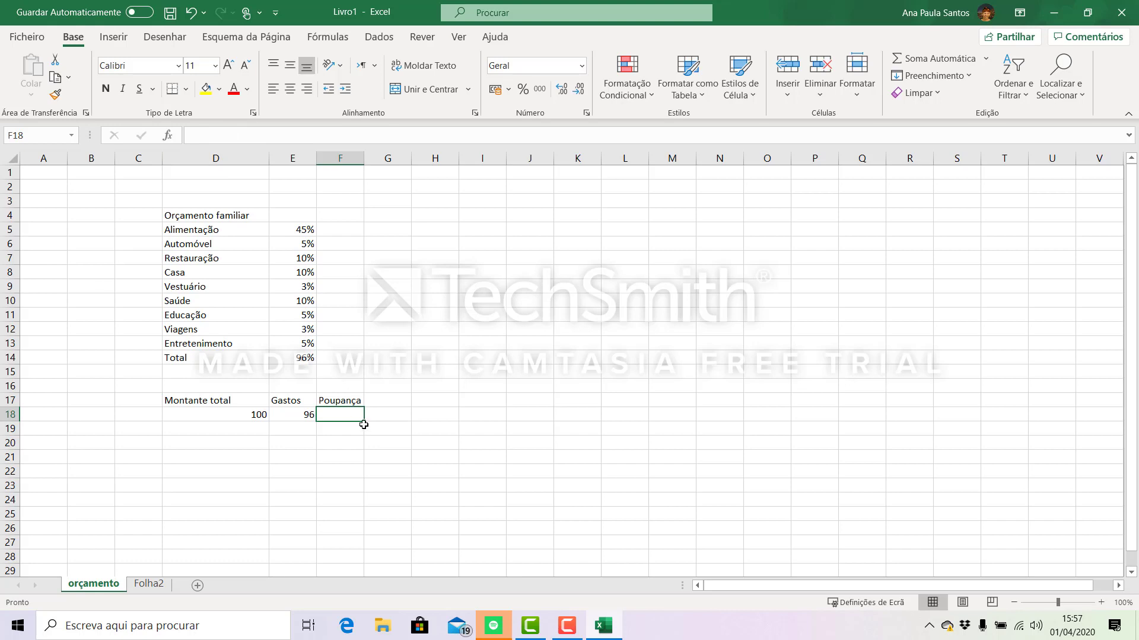
{"action": "type", "text": "="}
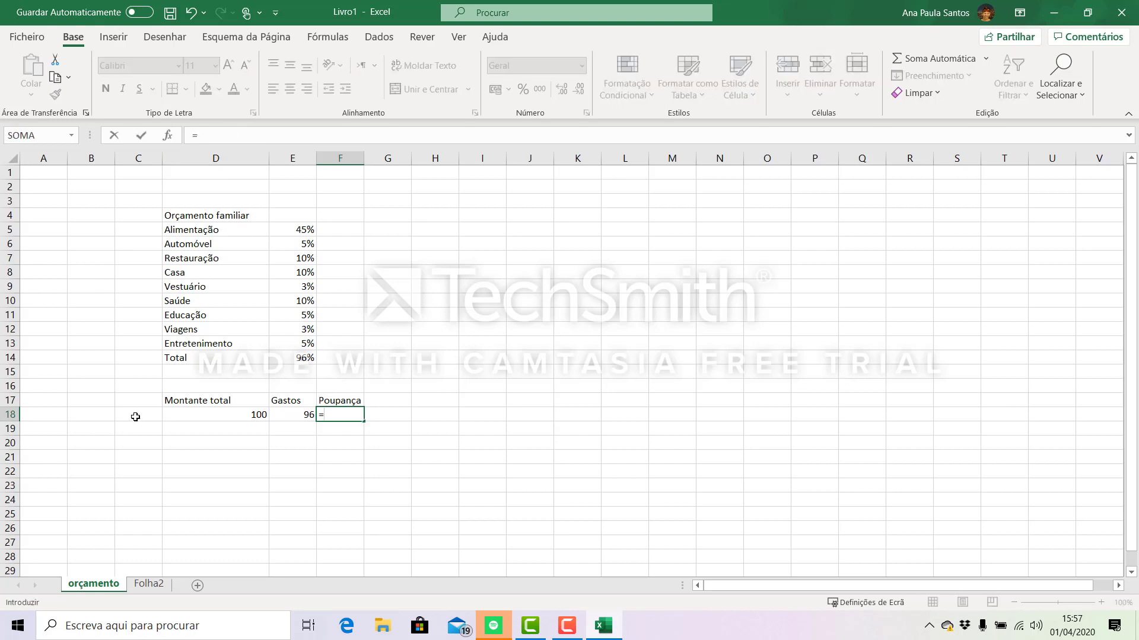
{"action": "left_click", "coordinate": [242, 415]}
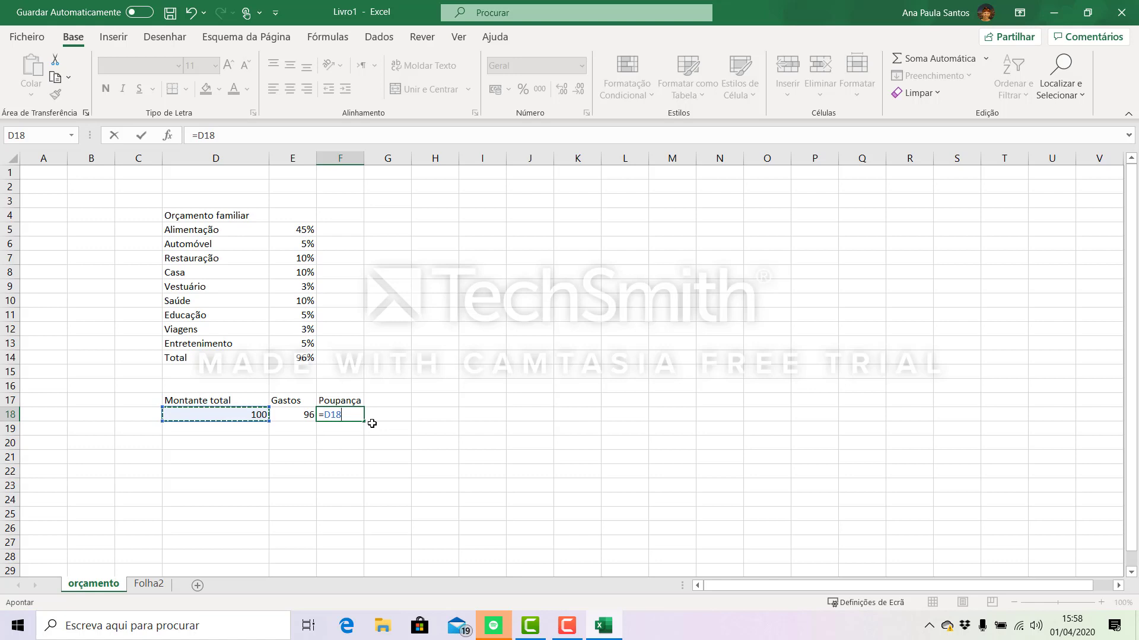
{"action": "type", "text": "-"}
{"action": "left_click", "coordinate": [289, 412]}
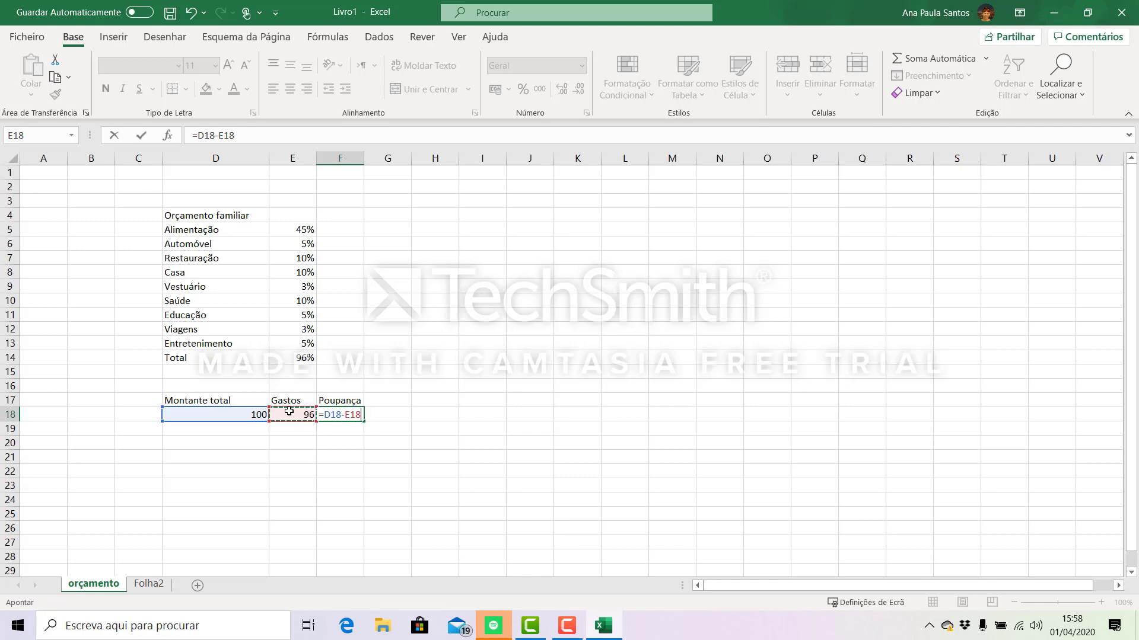
{"action": "key", "text": "Return"}
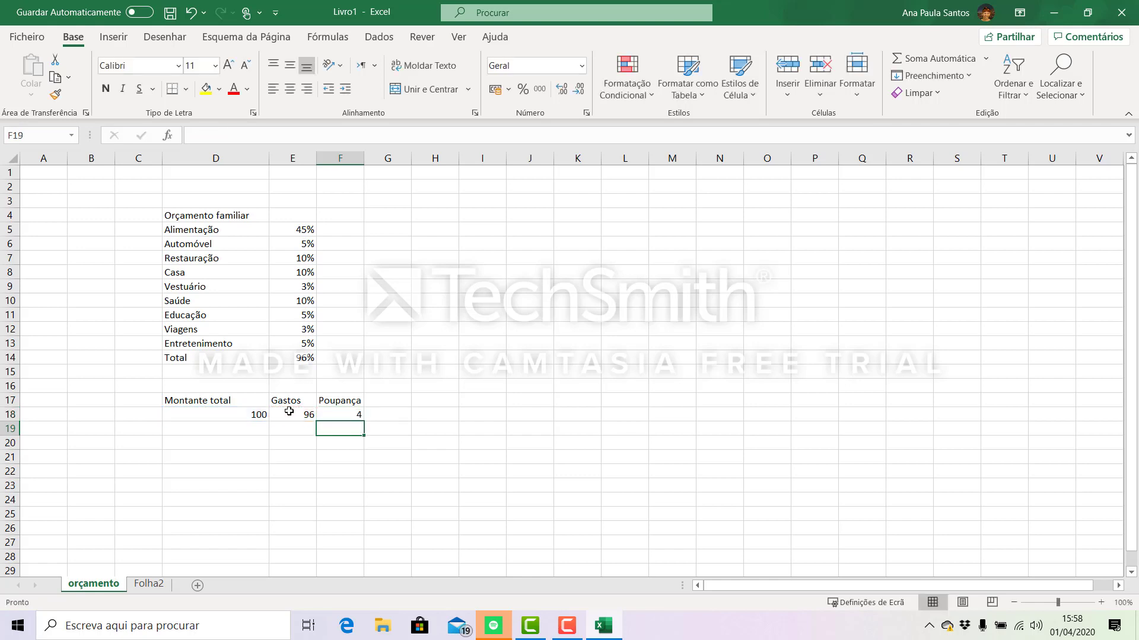
{"action": "left_click", "coordinate": [333, 417]}
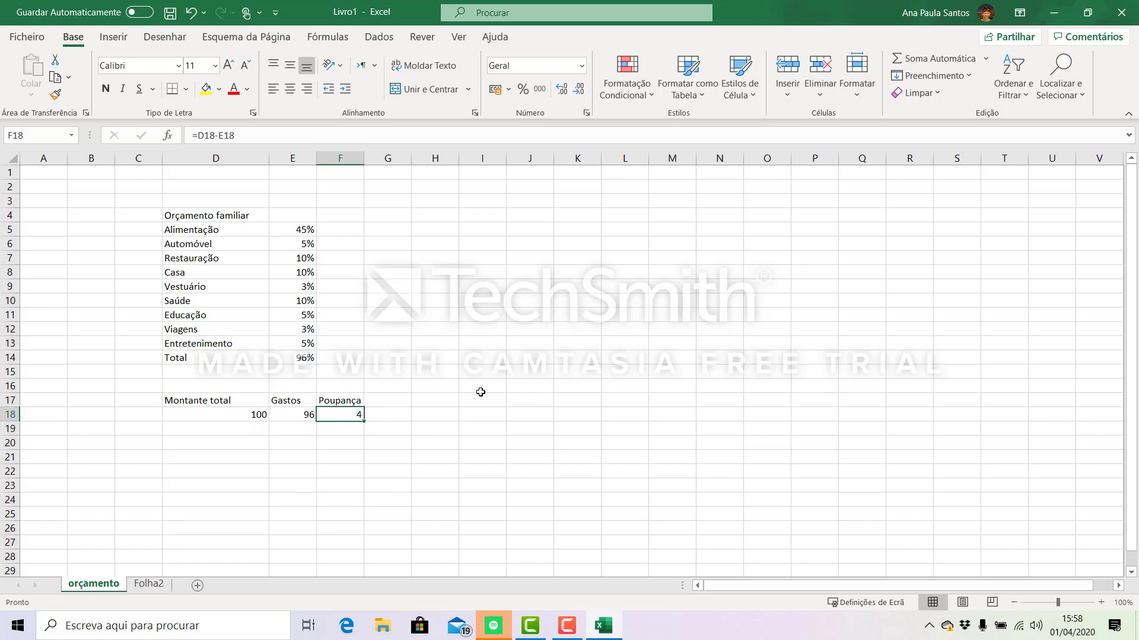
{"action": "left_click", "coordinate": [289, 230]}
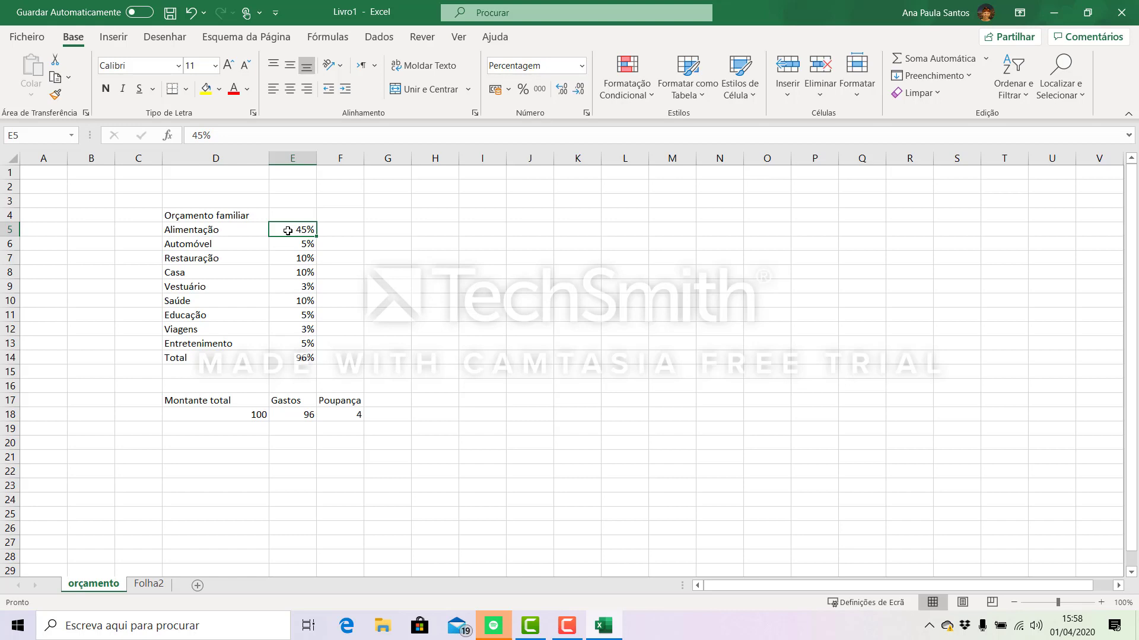
- Set the Alimentação percentage in E5 to 55% and the Viagens percentage in E12 to 0%
{"action": "type", "text": "55"}
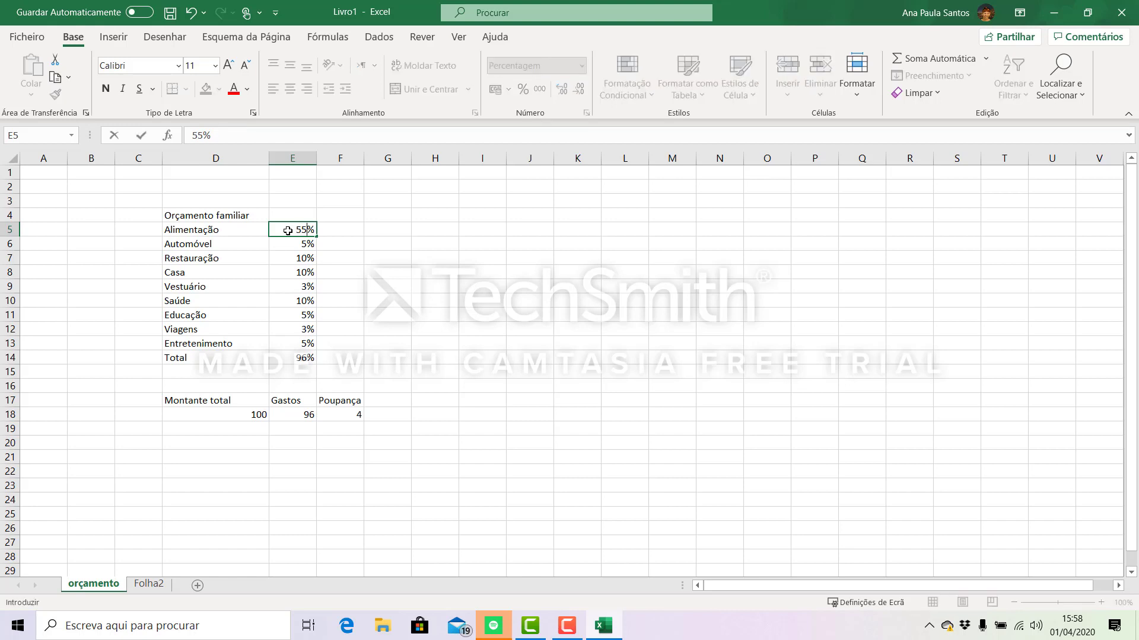
{"action": "key", "text": "Return"}
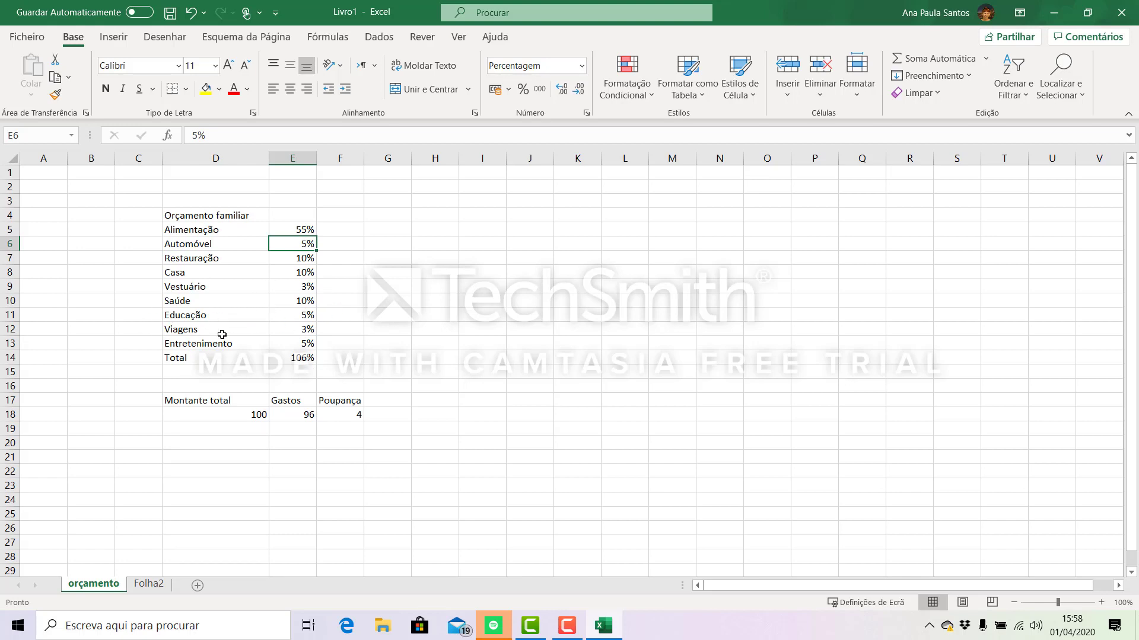
{"action": "left_click", "coordinate": [307, 329]}
{"action": "type", "text": "0"}
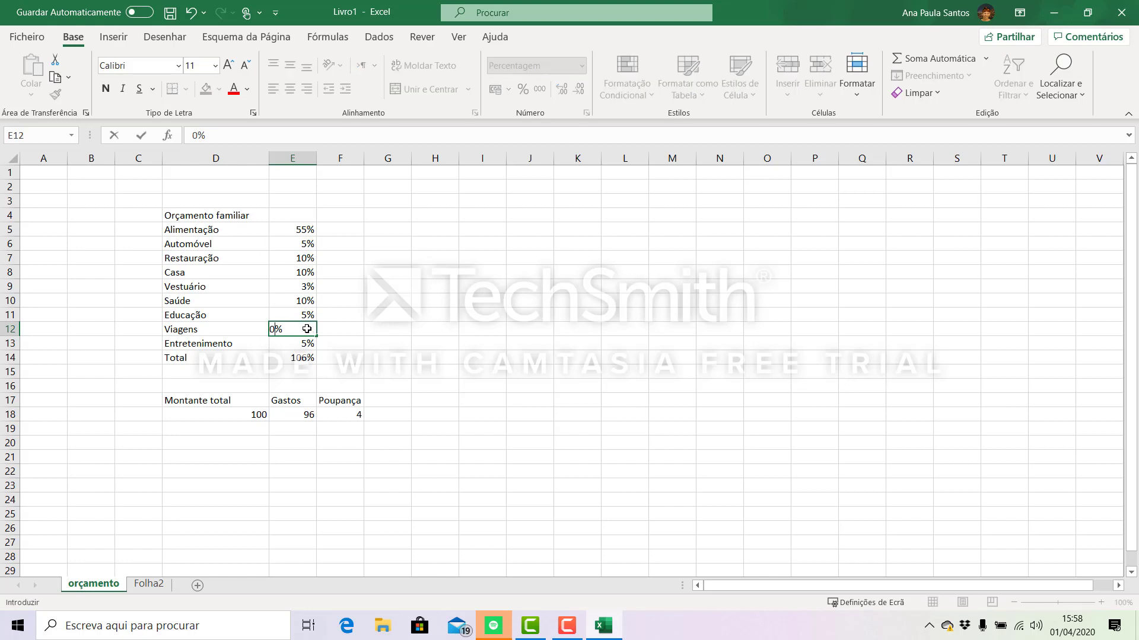
{"action": "key", "text": "Return"}
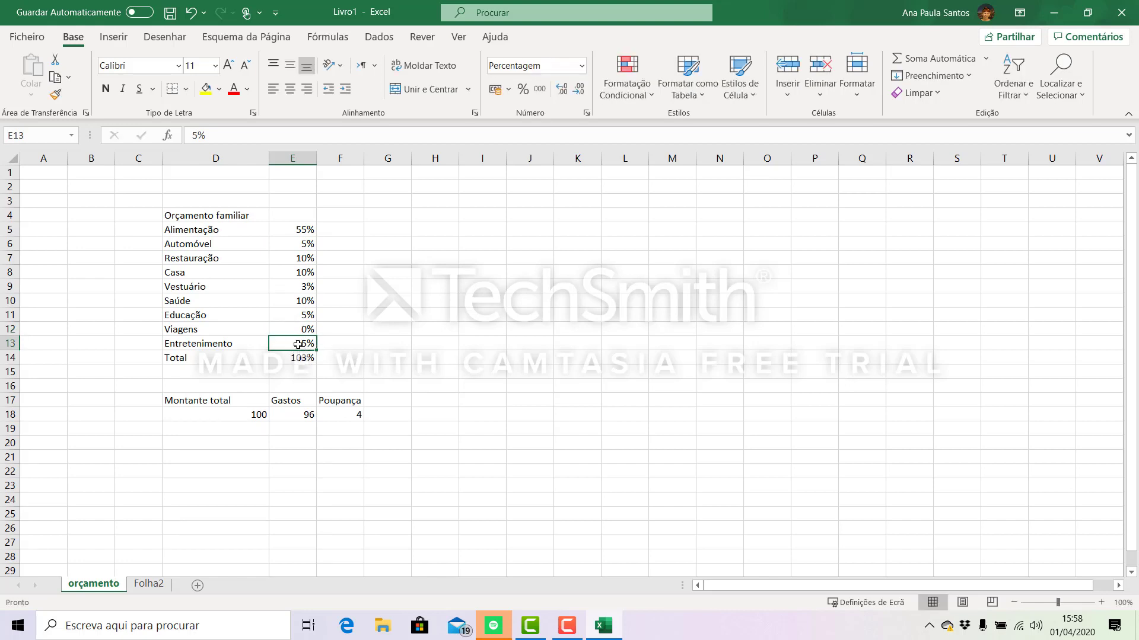
- Set the Entretenimento percentage in E13 and the Restauração percentage in E7 to 0%
{"action": "type", "text": "0"}
{"action": "key", "text": "Return"}
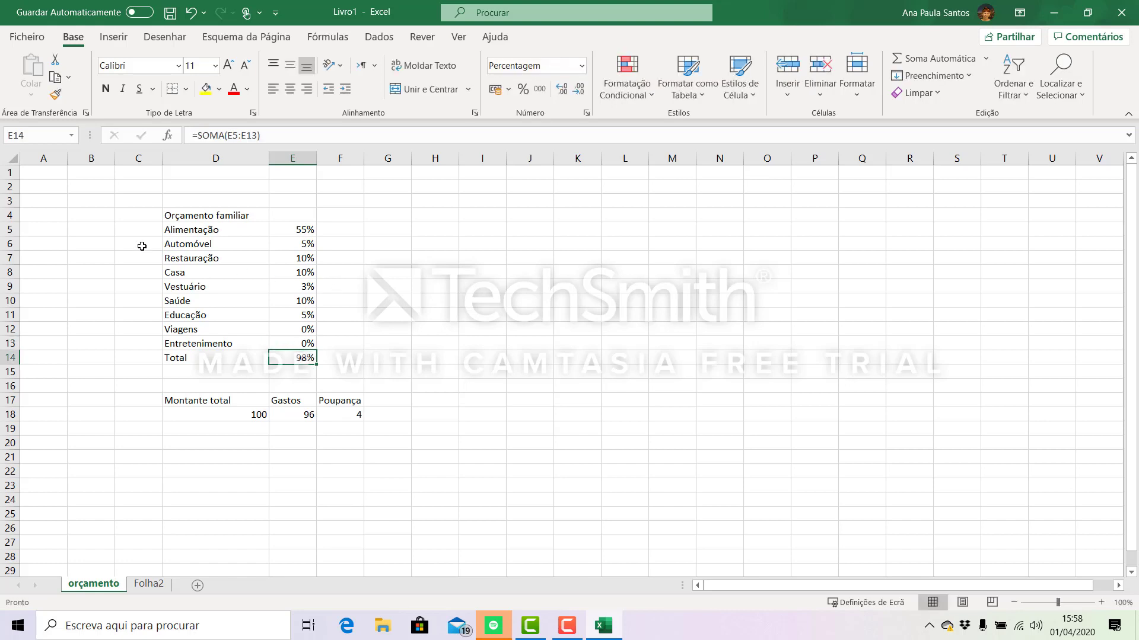
{"action": "left_click", "coordinate": [290, 261]}
{"action": "type", "text": "0"}
{"action": "key", "text": "Return"}
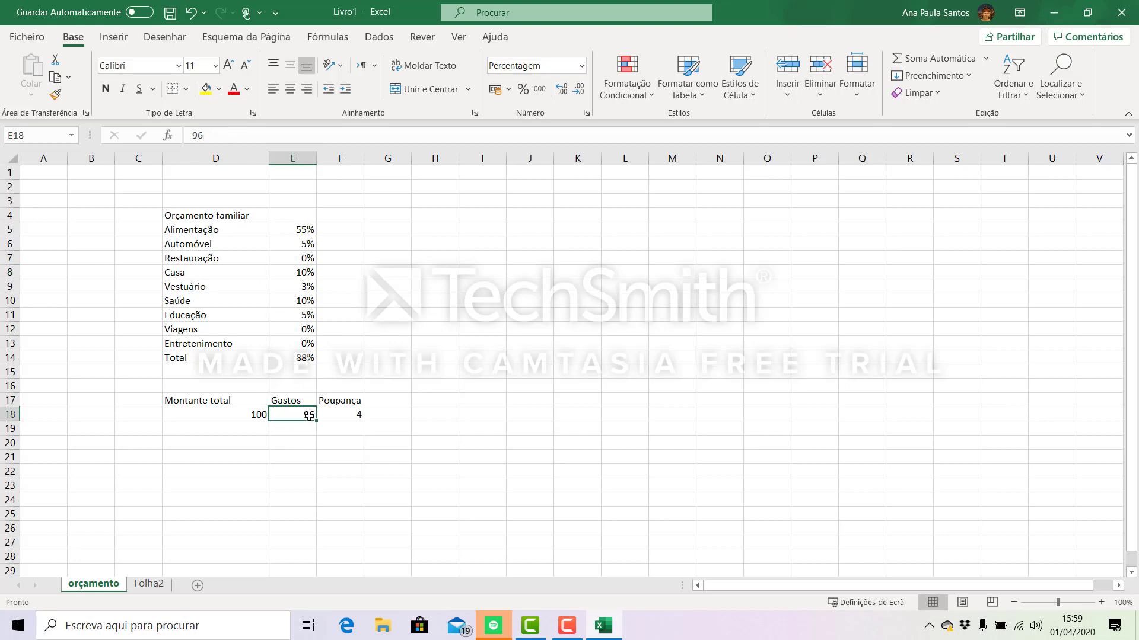
- Update the Gastos amount in E18 to 88 and check the Poupança formula in F18
{"action": "left_click", "coordinate": [309, 416]}
{"action": "type", "text": "88"}
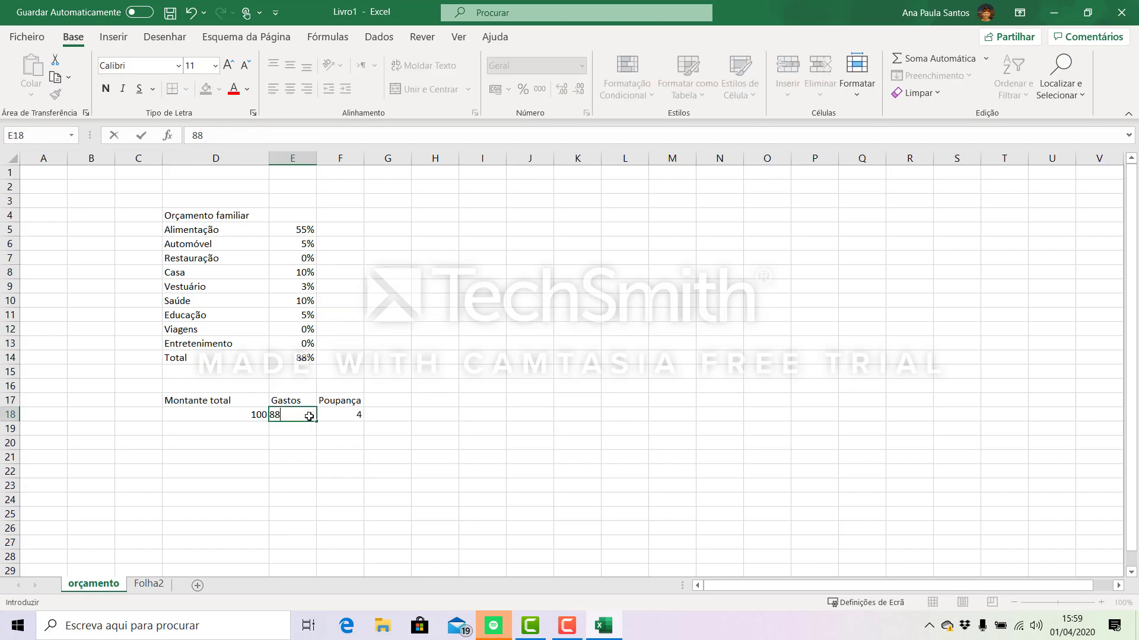
{"action": "key", "text": "Return"}
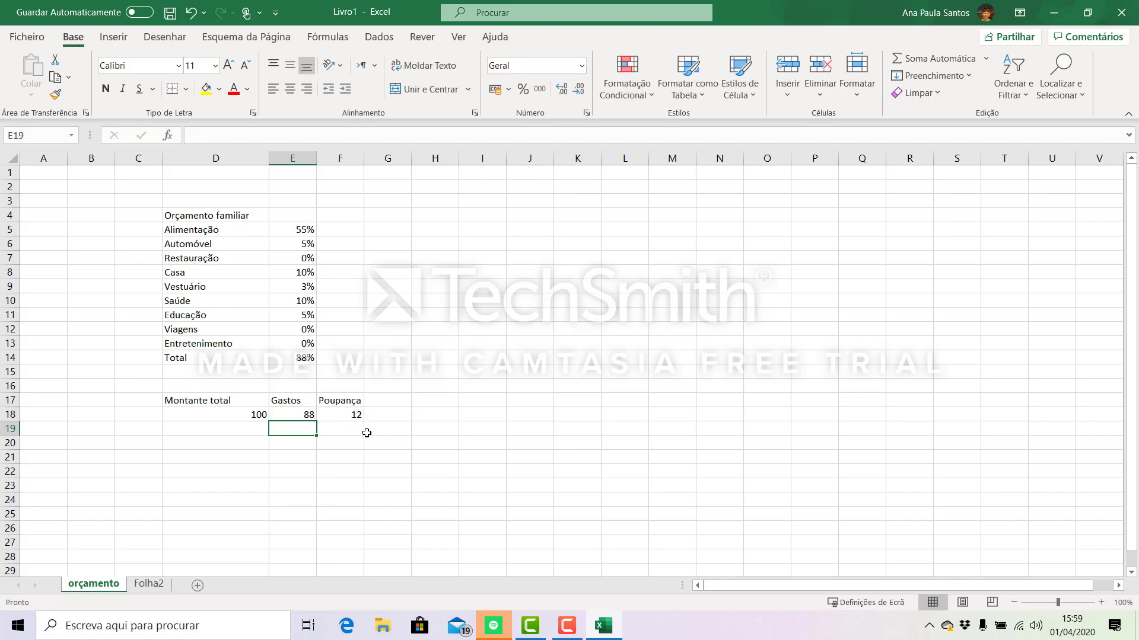
{"action": "left_click", "coordinate": [233, 417]}
{"action": "left_click", "coordinate": [299, 418]}
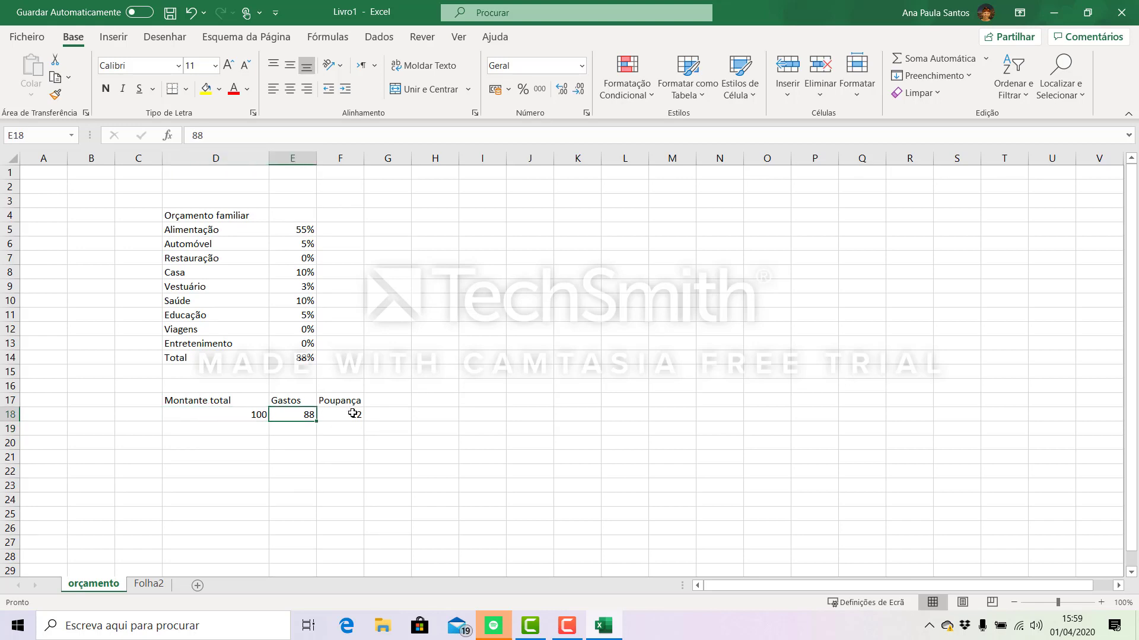
{"action": "left_click", "coordinate": [352, 414]}
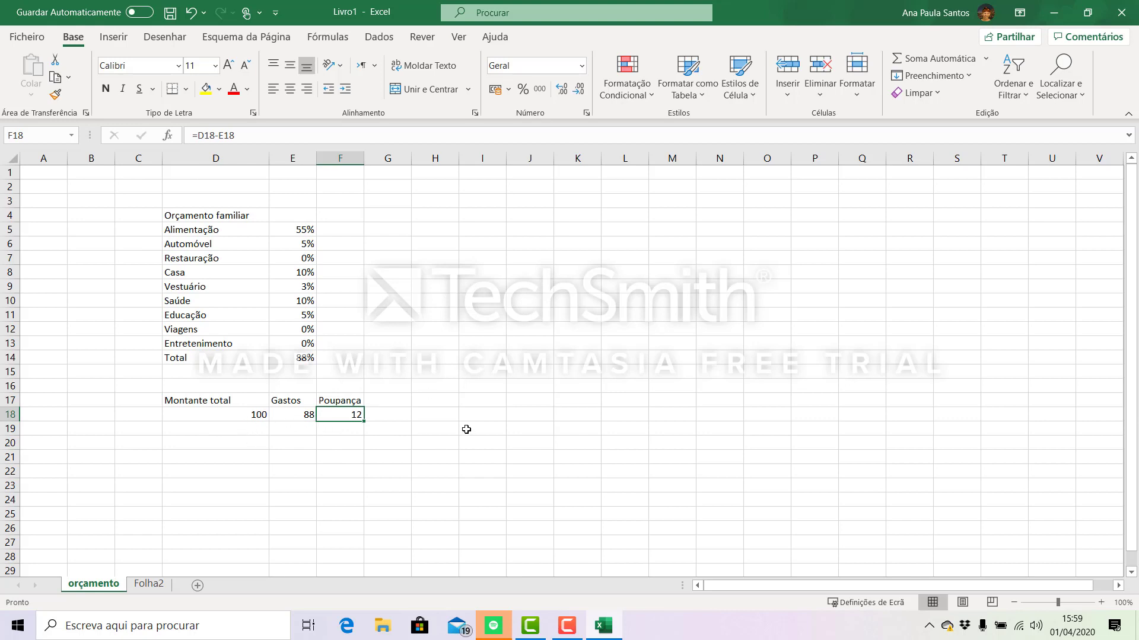
{"action": "left_click", "coordinate": [344, 485]}
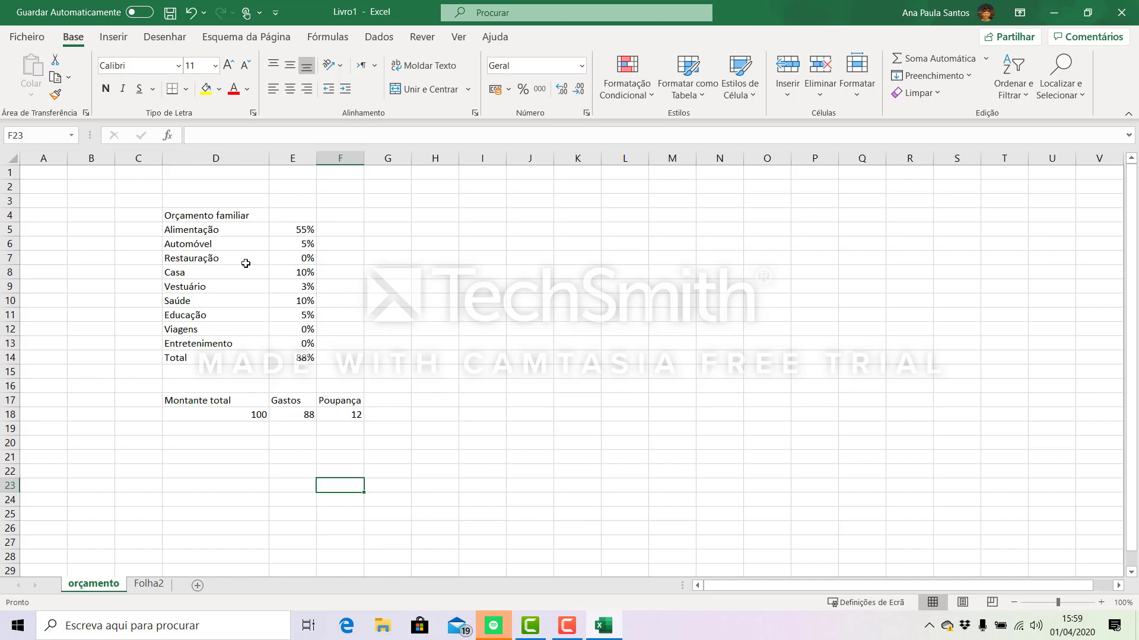
- Merge and center the title Orçamento familiar across cells D4:E4
{"action": "left_click", "coordinate": [185, 217]}
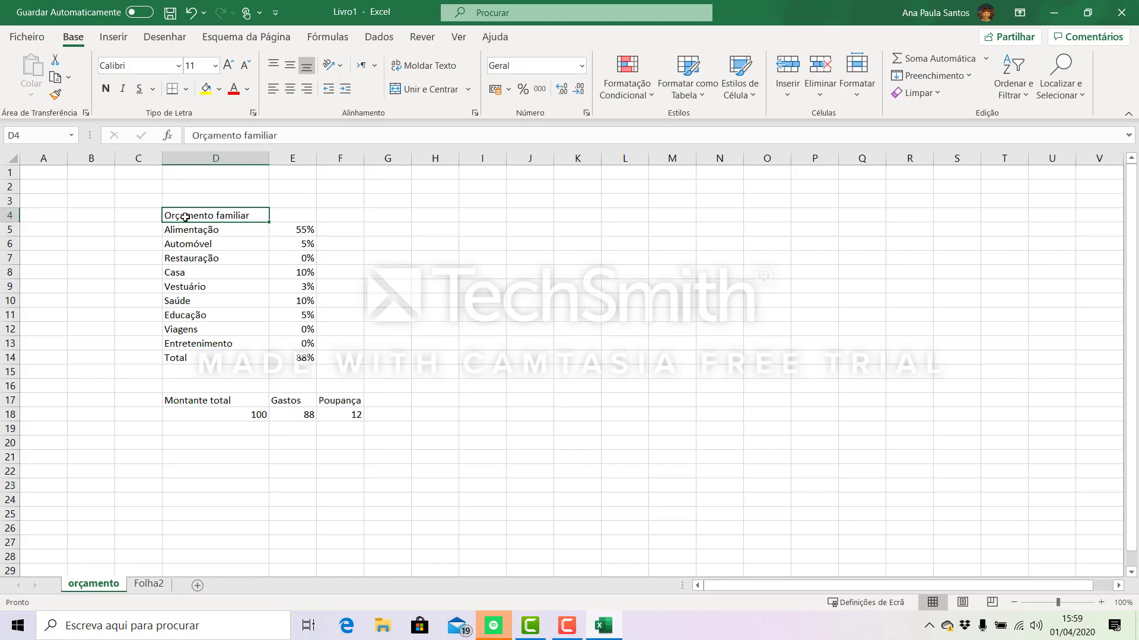
{"action": "left_click_drag", "start_coordinate": [185, 218], "coordinate": [292, 216]}
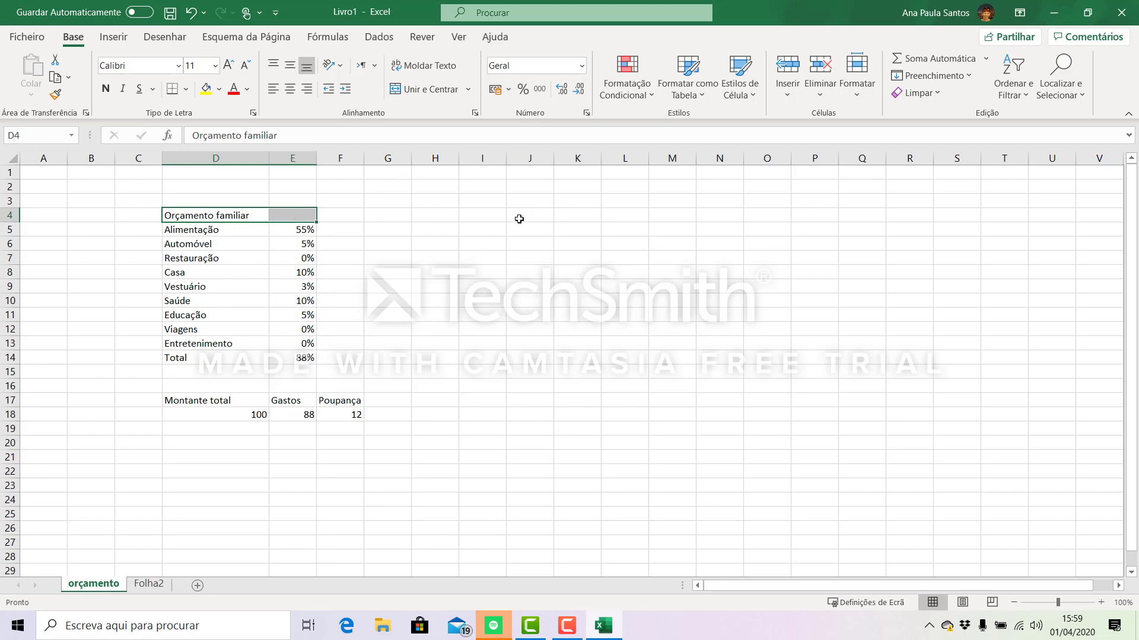
{"action": "left_click", "coordinate": [442, 242]}
{"action": "left_click_drag", "start_coordinate": [199, 219], "coordinate": [272, 218]}
{"action": "left_click", "coordinate": [427, 89]}
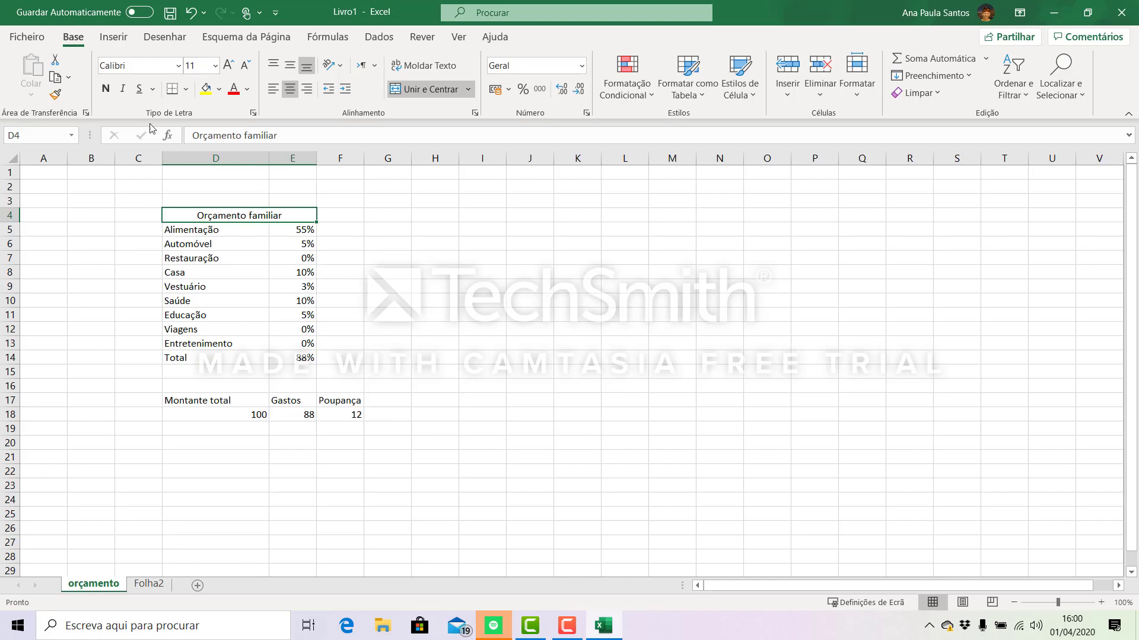
- Make the merged title Orçamento familiar bold with font size 18
{"action": "left_click", "coordinate": [106, 88]}
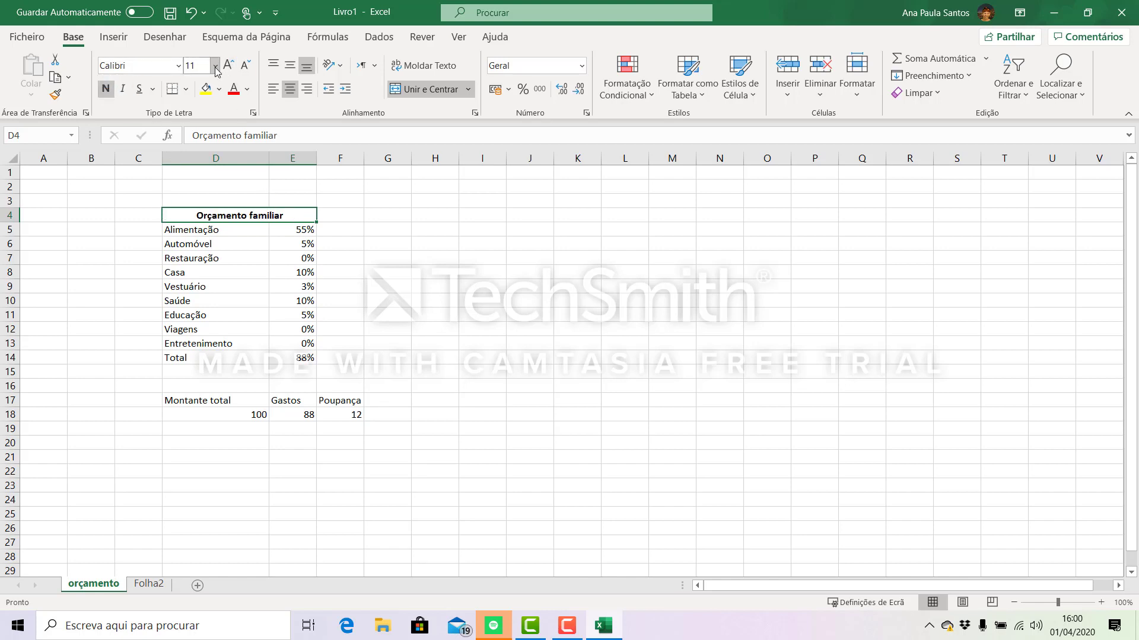
{"action": "left_click", "coordinate": [215, 66]}
{"action": "left_click", "coordinate": [196, 210]}
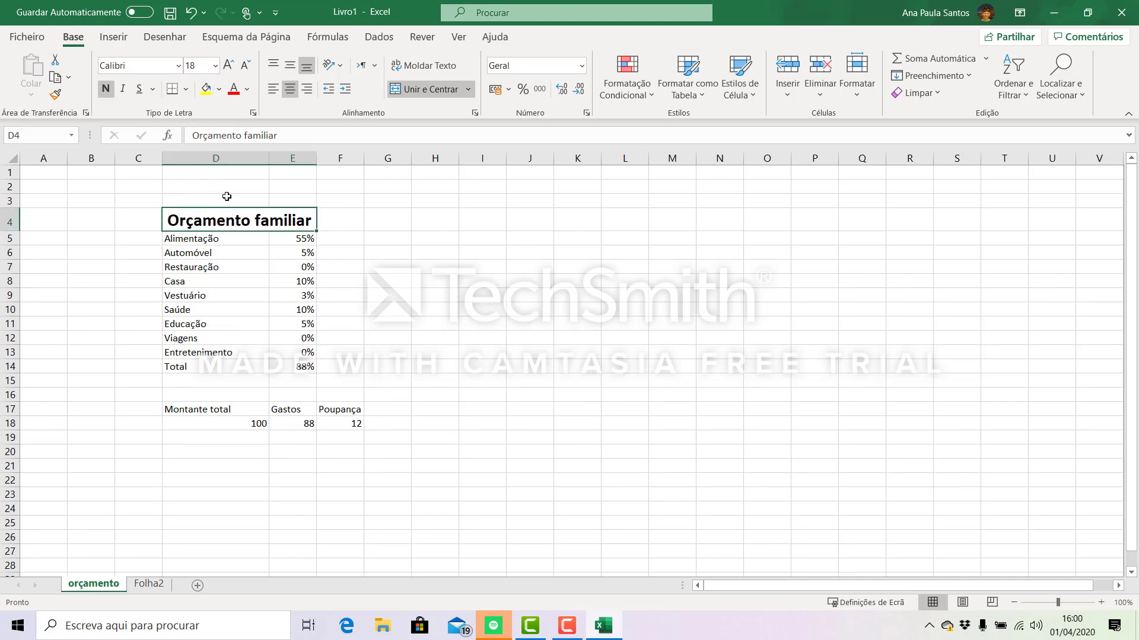
- Fill the title cell Orçamento familiar with the standard light green color
{"action": "left_click", "coordinate": [219, 89]}
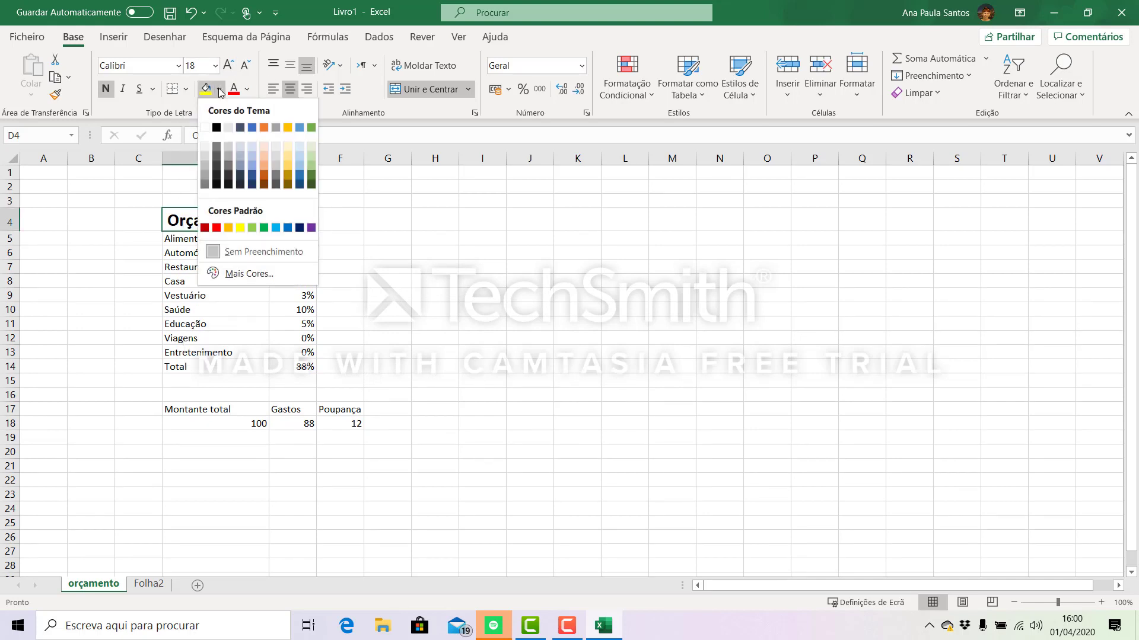
{"action": "left_click", "coordinate": [253, 229]}
{"action": "left_click", "coordinate": [379, 268]}
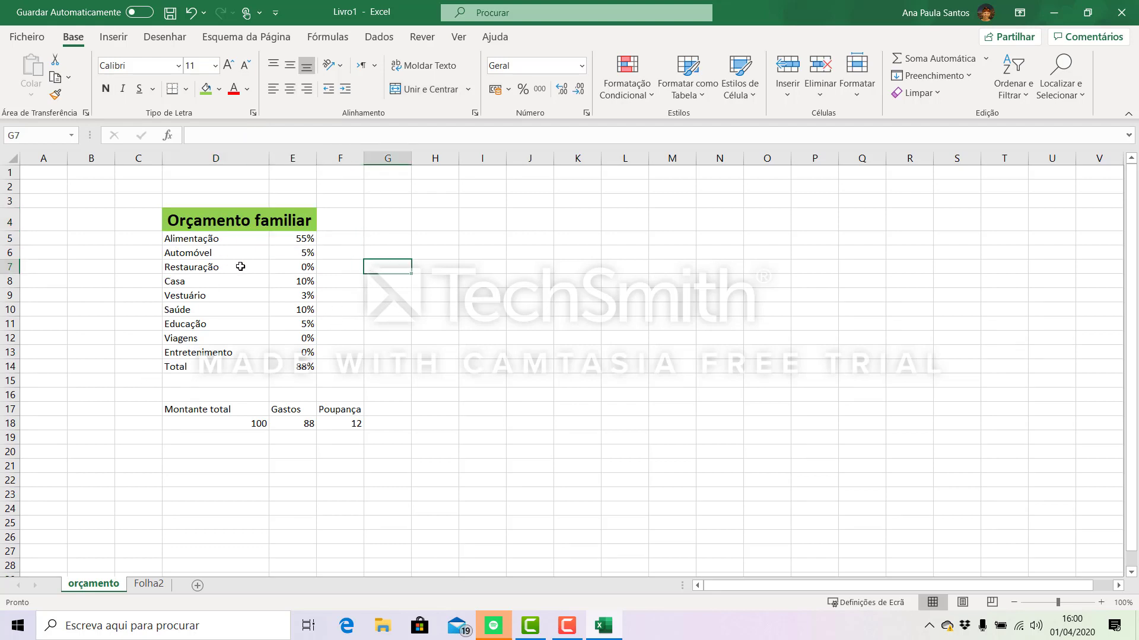
- Apply the themed cell style 20% - Cor6 to the budget table range D5:E14
{"action": "left_click_drag", "start_coordinate": [177, 241], "coordinate": [303, 369]}
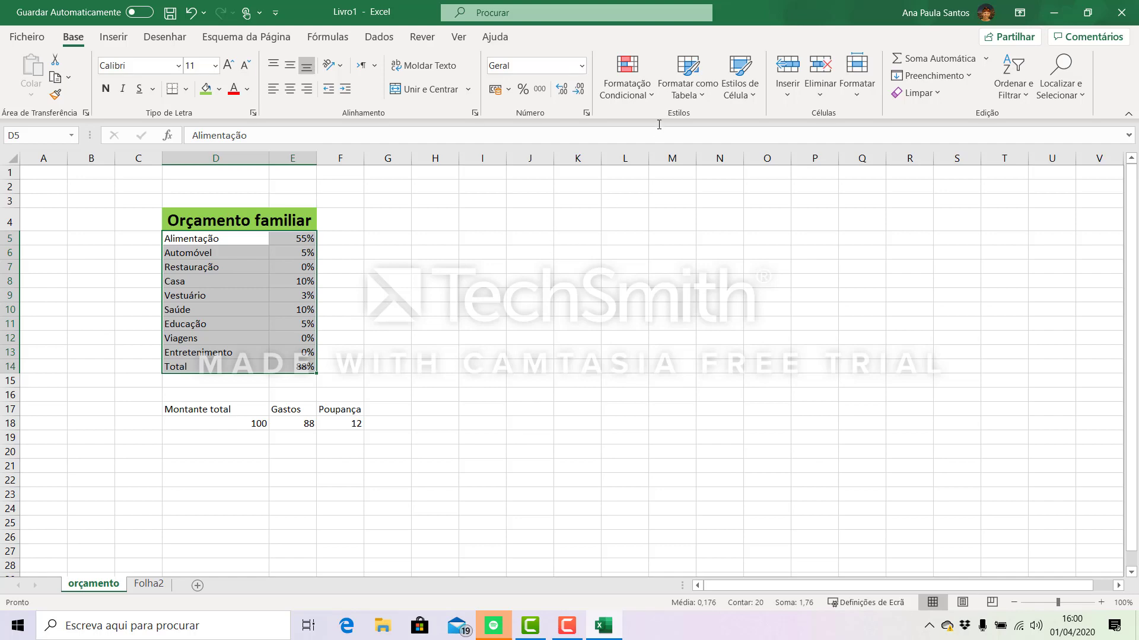
{"action": "left_click", "coordinate": [751, 96]}
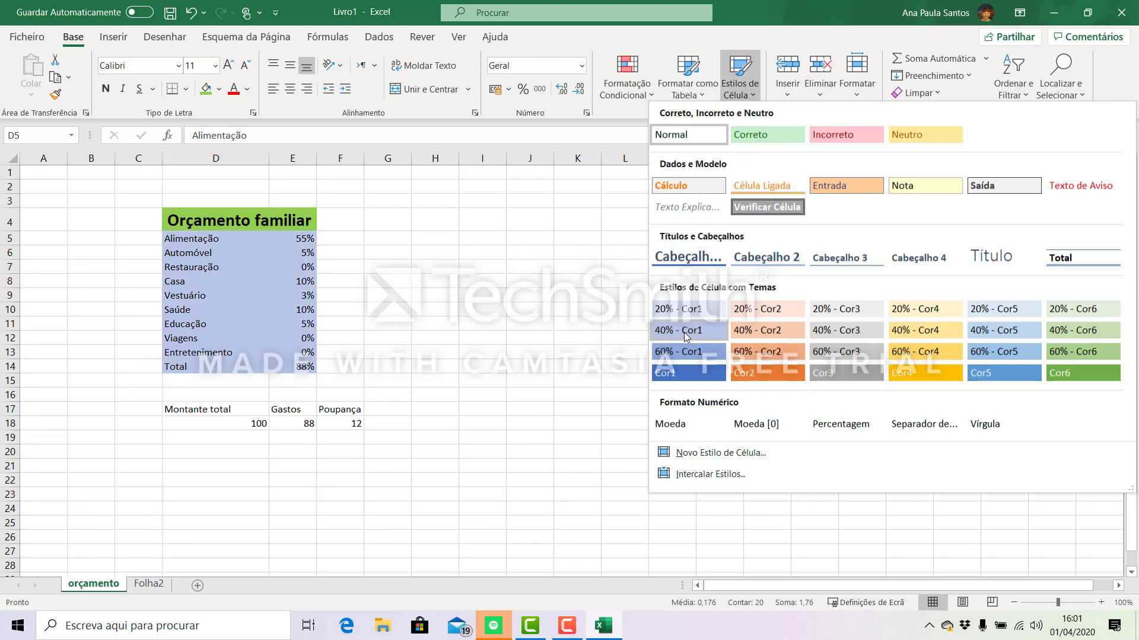
{"action": "left_click", "coordinate": [1085, 313]}
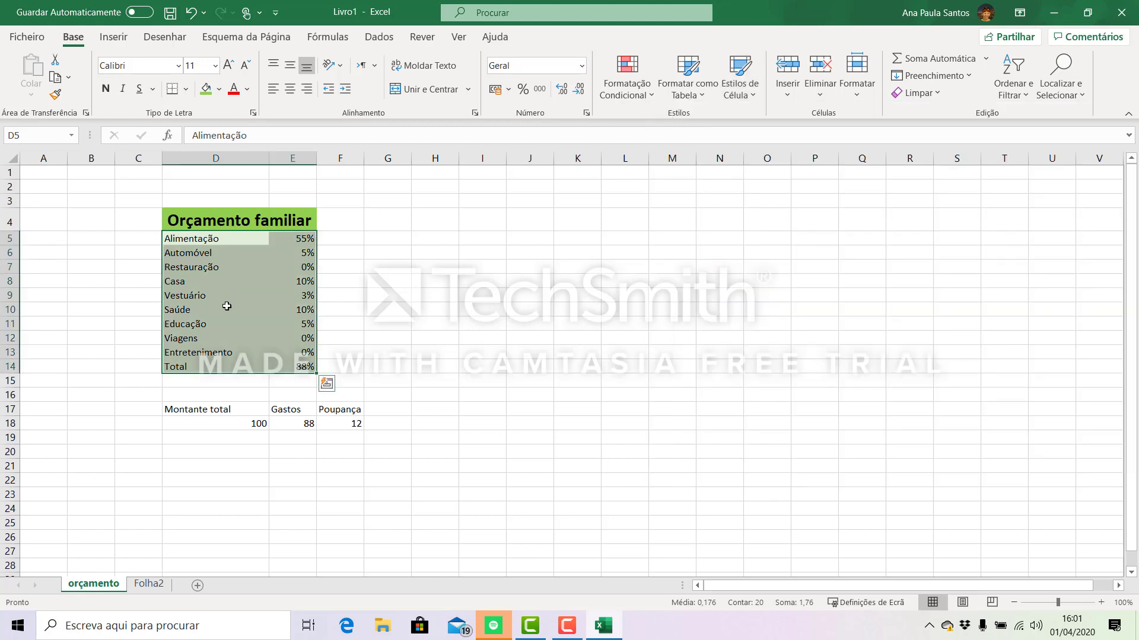
{"action": "left_click", "coordinate": [234, 351]}
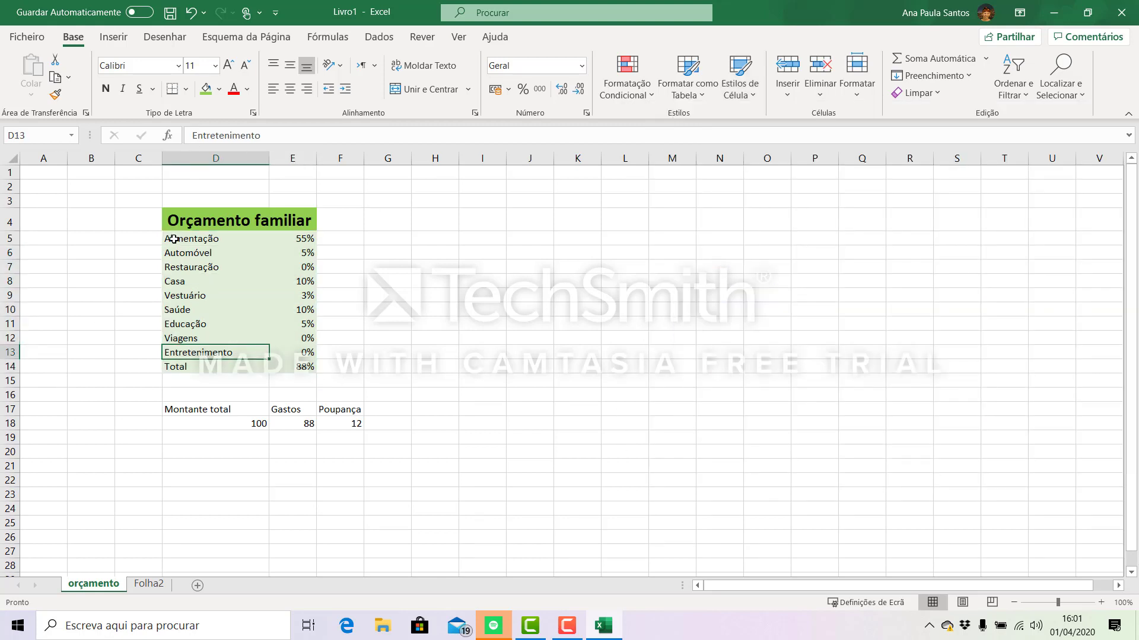
- Add all borders (Todos os limites) to the expense rows in D5:E13
{"action": "left_click_drag", "start_coordinate": [174, 239], "coordinate": [284, 353]}
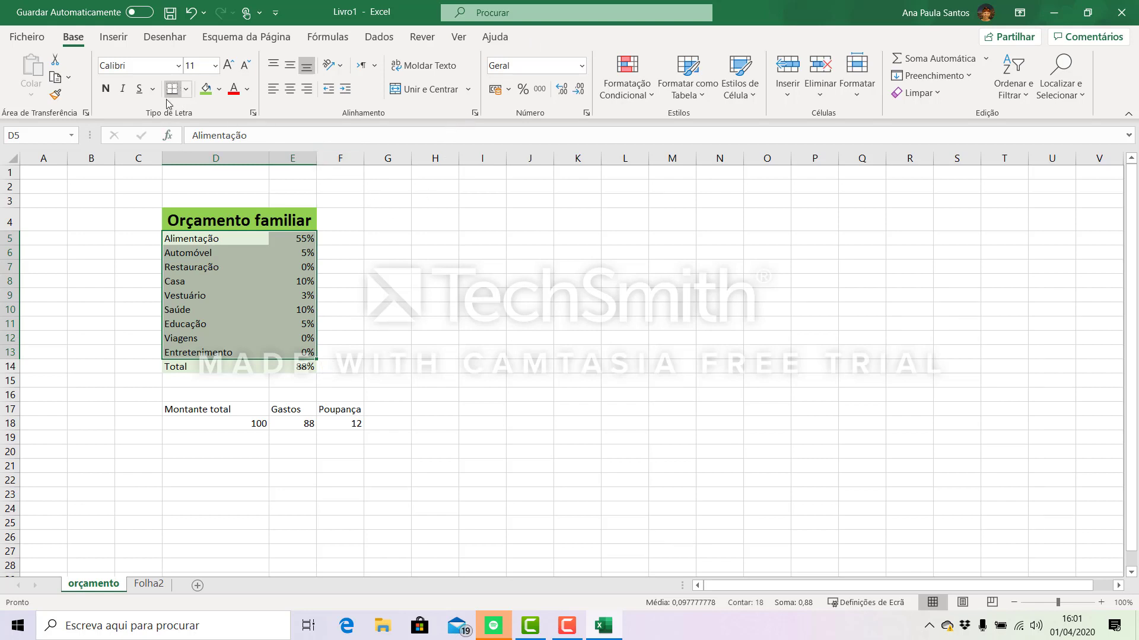
{"action": "left_click", "coordinate": [187, 92]}
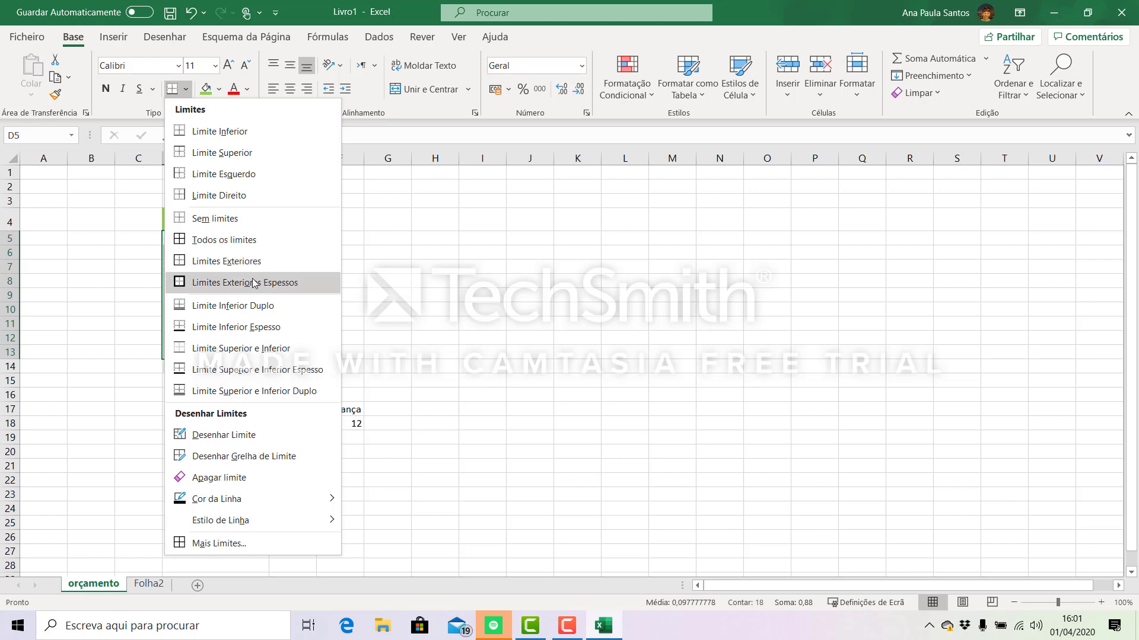
{"action": "left_click", "coordinate": [238, 244]}
{"action": "left_click", "coordinate": [448, 350]}
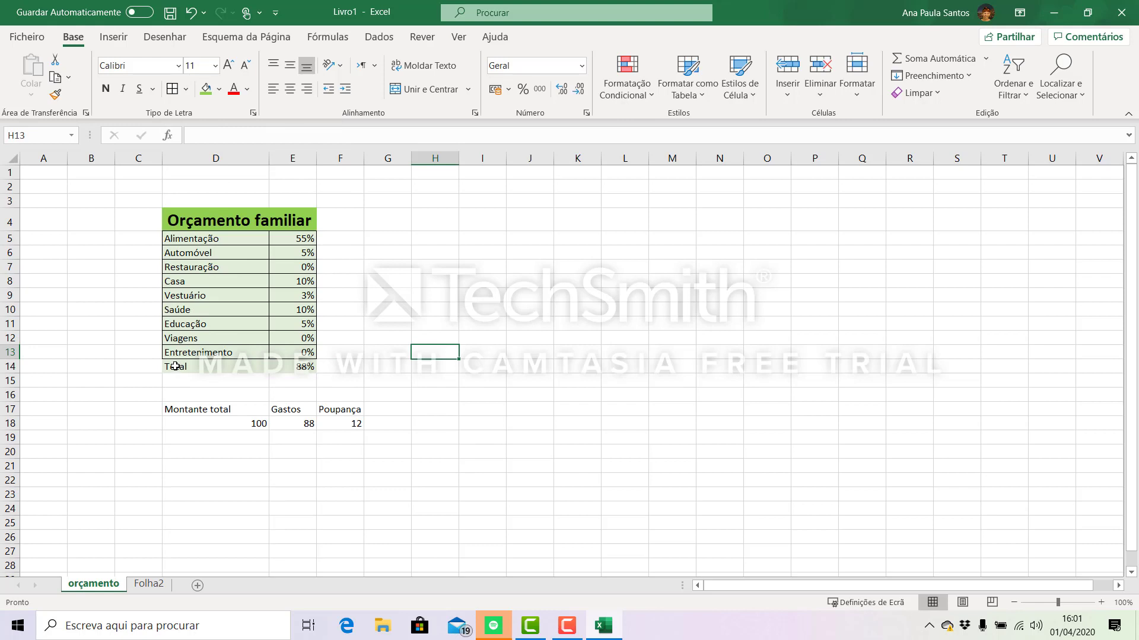
- Put thick outside borders (Limites Exteriores Espessos) around the Total row, D14:E14
{"action": "left_click_drag", "start_coordinate": [176, 366], "coordinate": [297, 366]}
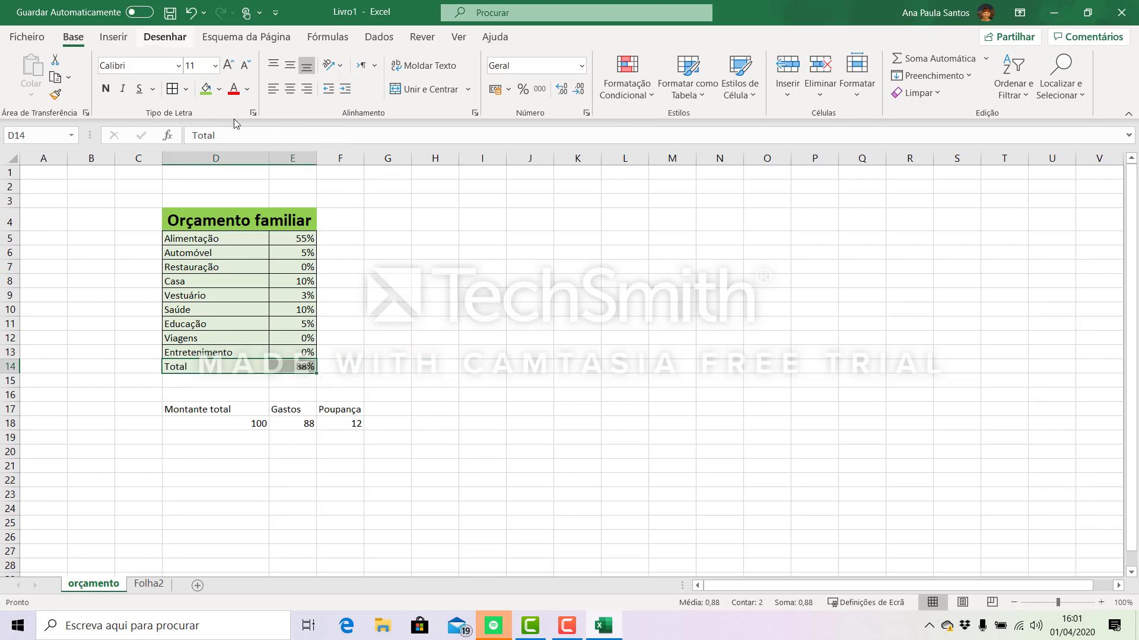
{"action": "left_click", "coordinate": [186, 90]}
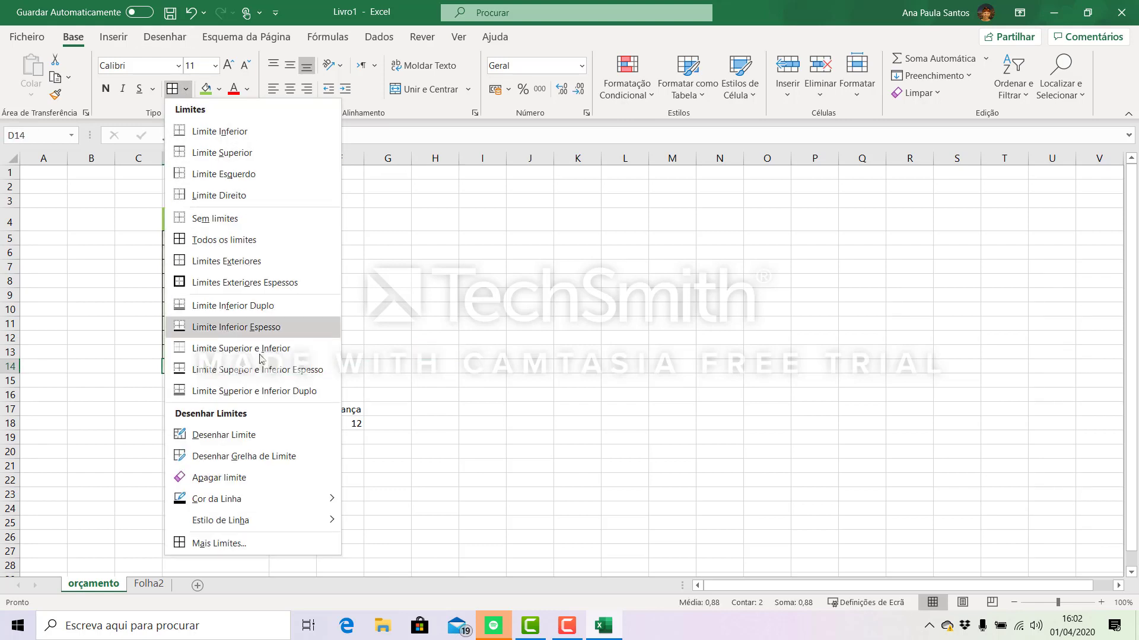
{"action": "left_click", "coordinate": [236, 283]}
{"action": "left_click", "coordinate": [467, 396]}
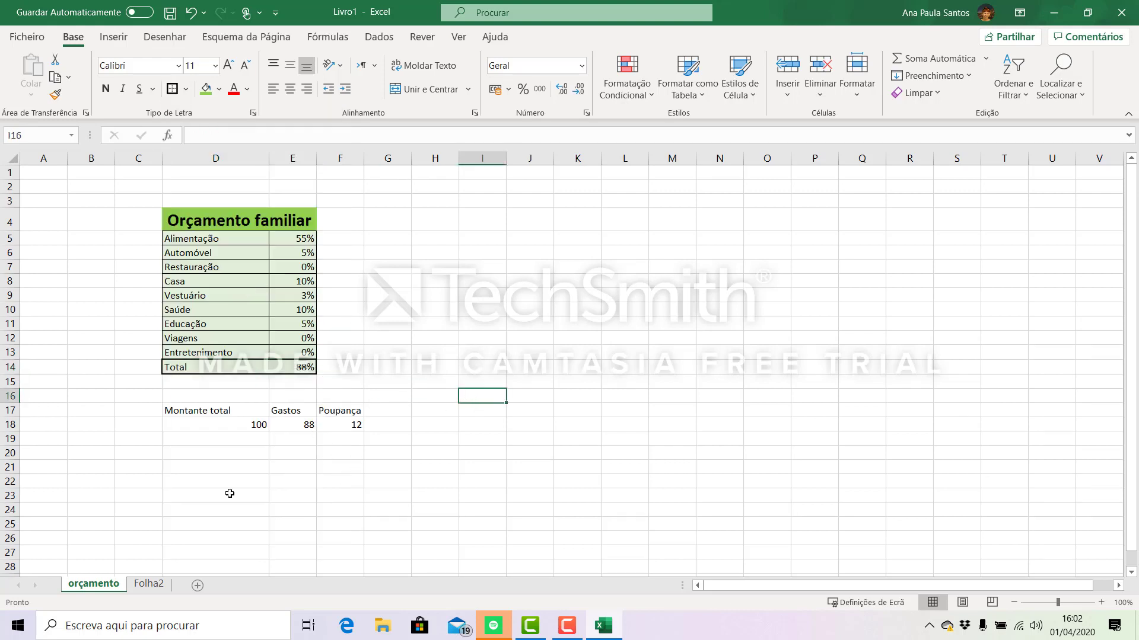
- Make the Total row in D14:E14 bold
{"action": "left_click_drag", "start_coordinate": [182, 369], "coordinate": [264, 372]}
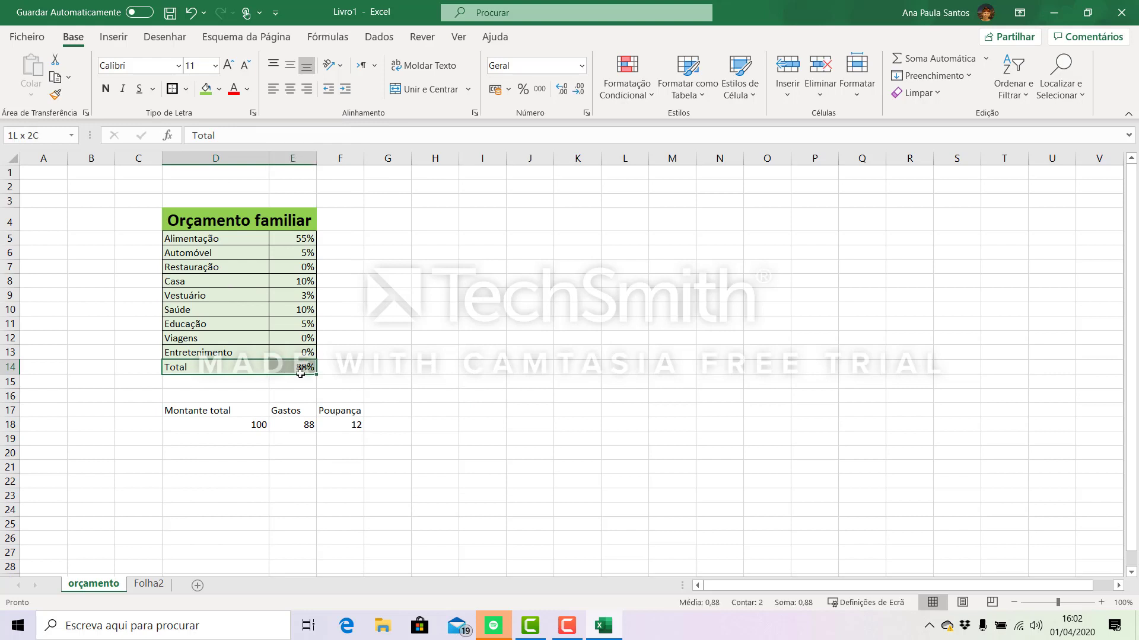
{"action": "left_click", "coordinate": [106, 89]}
{"action": "left_click", "coordinate": [465, 344]}
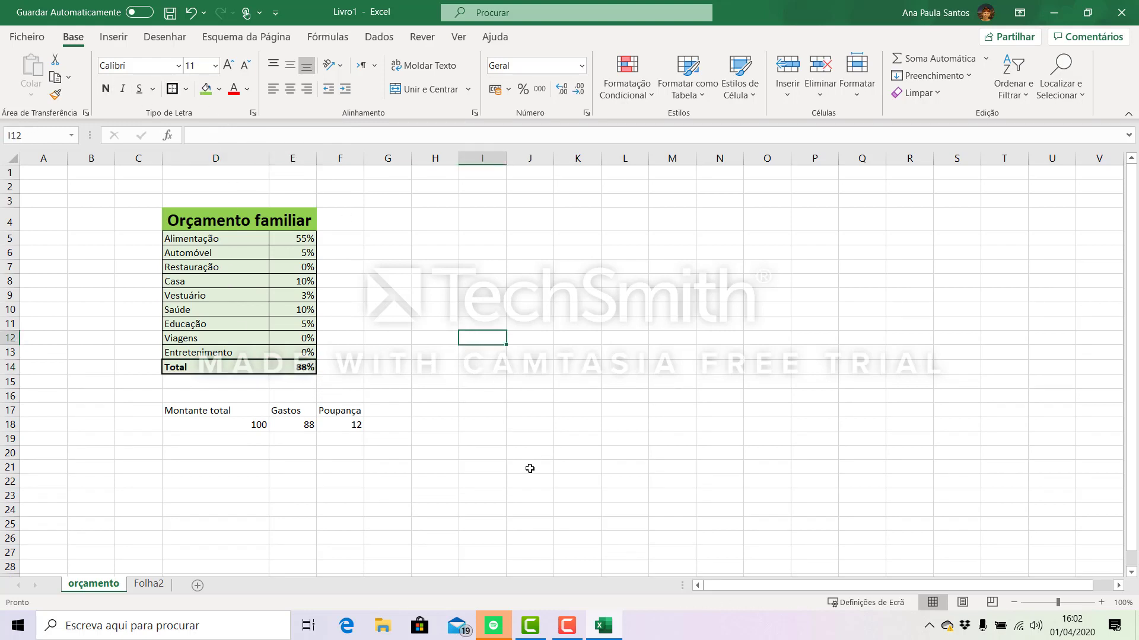
- Fill the Total row D14:E14 with the dark green Verde, Cor 6, Mais Escuro 50%
{"action": "left_click_drag", "start_coordinate": [178, 368], "coordinate": [300, 367]}
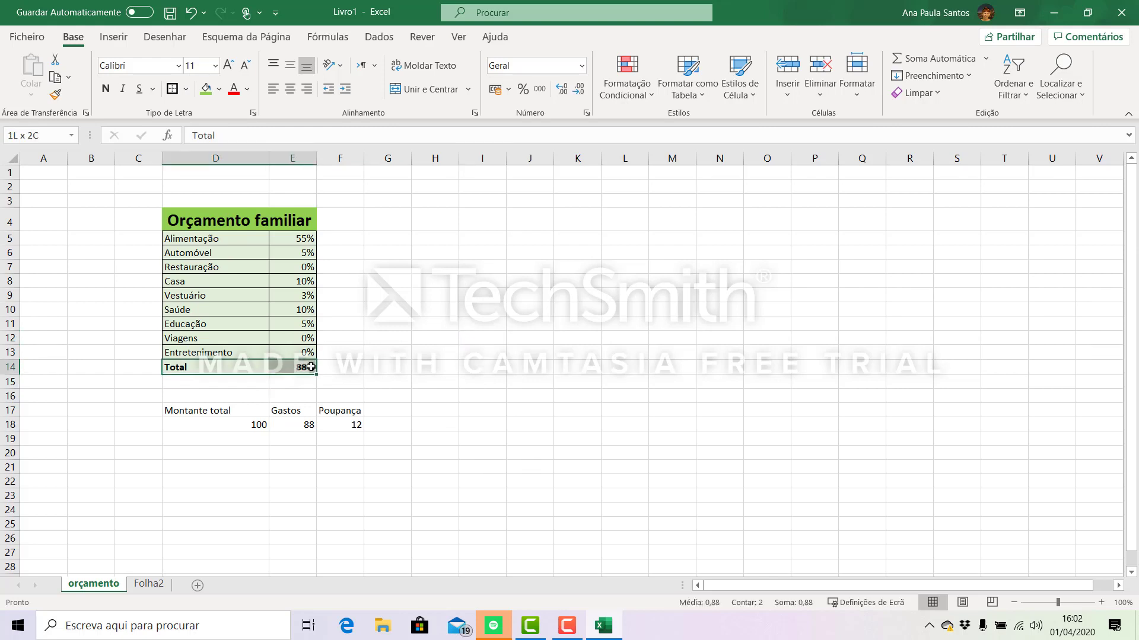
{"action": "left_click", "coordinate": [219, 89]}
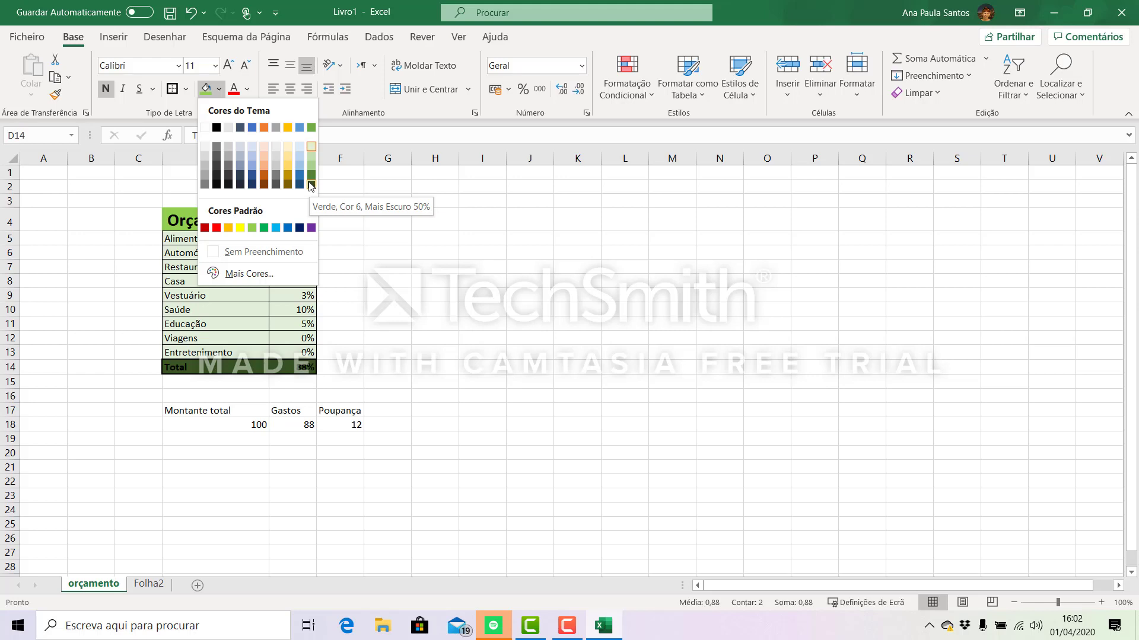
{"action": "left_click", "coordinate": [313, 185]}
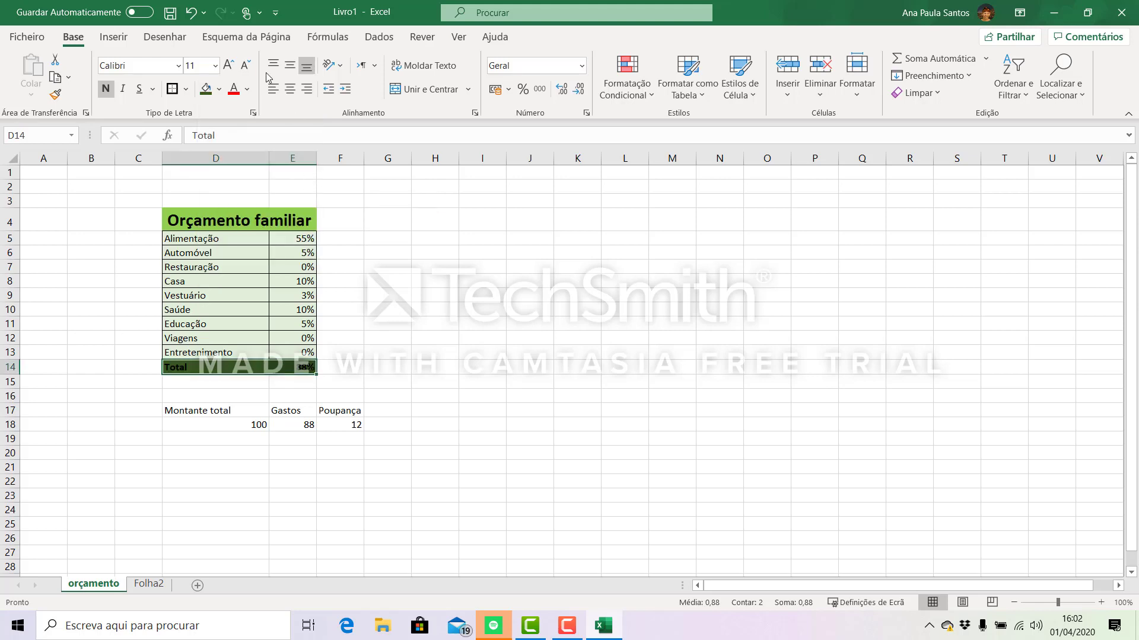
- Change the font colour of the Total row in D14:E14 to white
{"action": "left_click", "coordinate": [248, 89]}
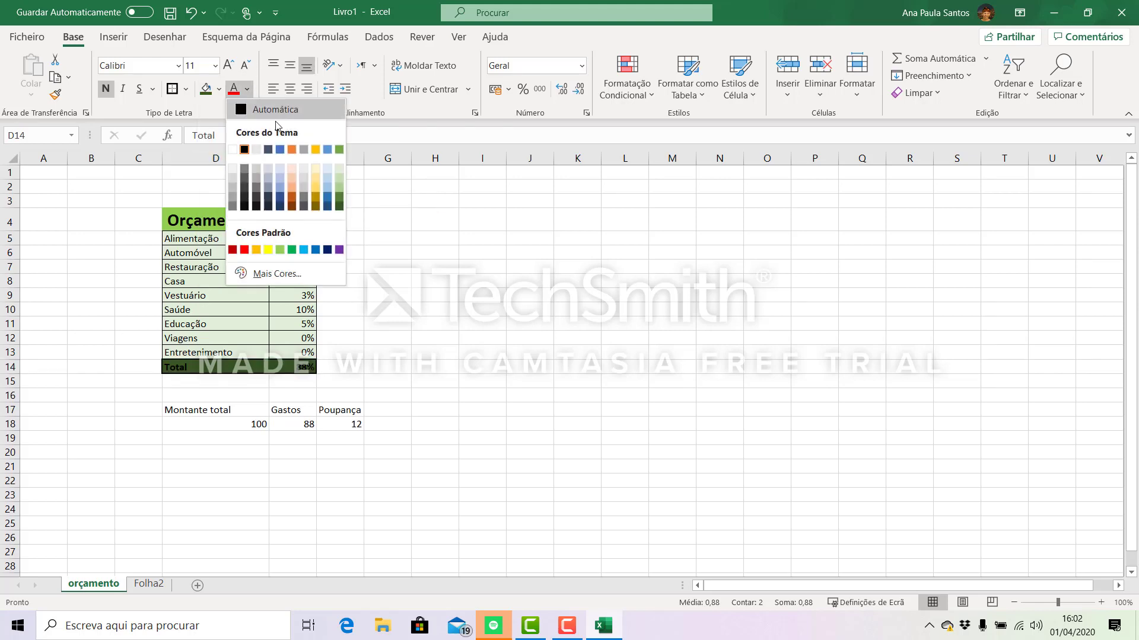
{"action": "left_click", "coordinate": [233, 150]}
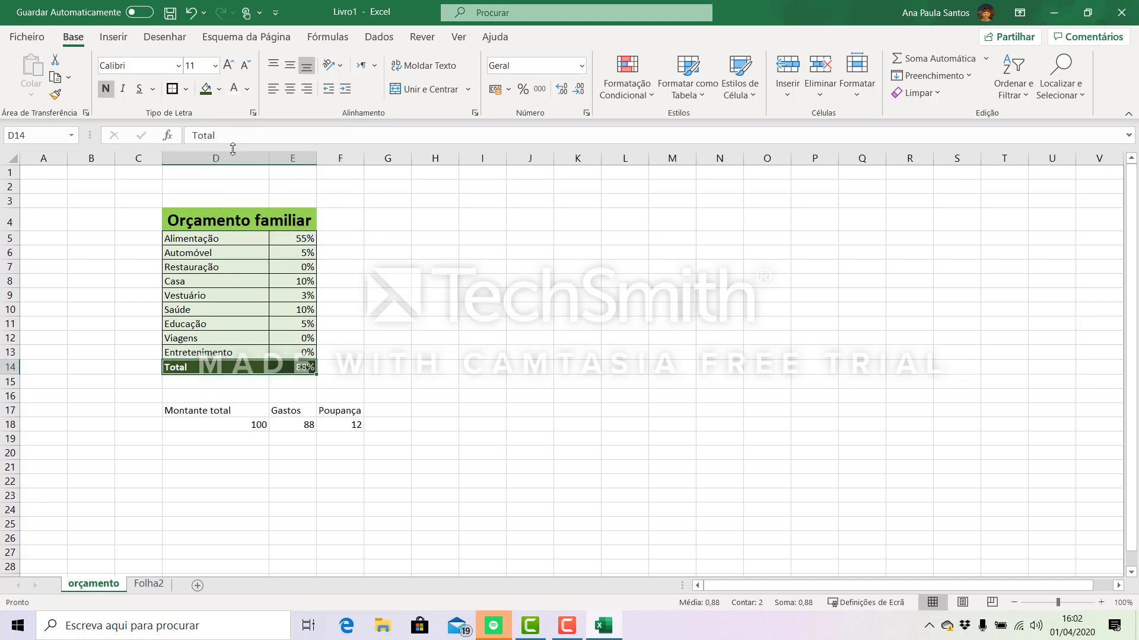
{"action": "left_click_drag", "start_coordinate": [415, 343], "coordinate": [406, 341]}
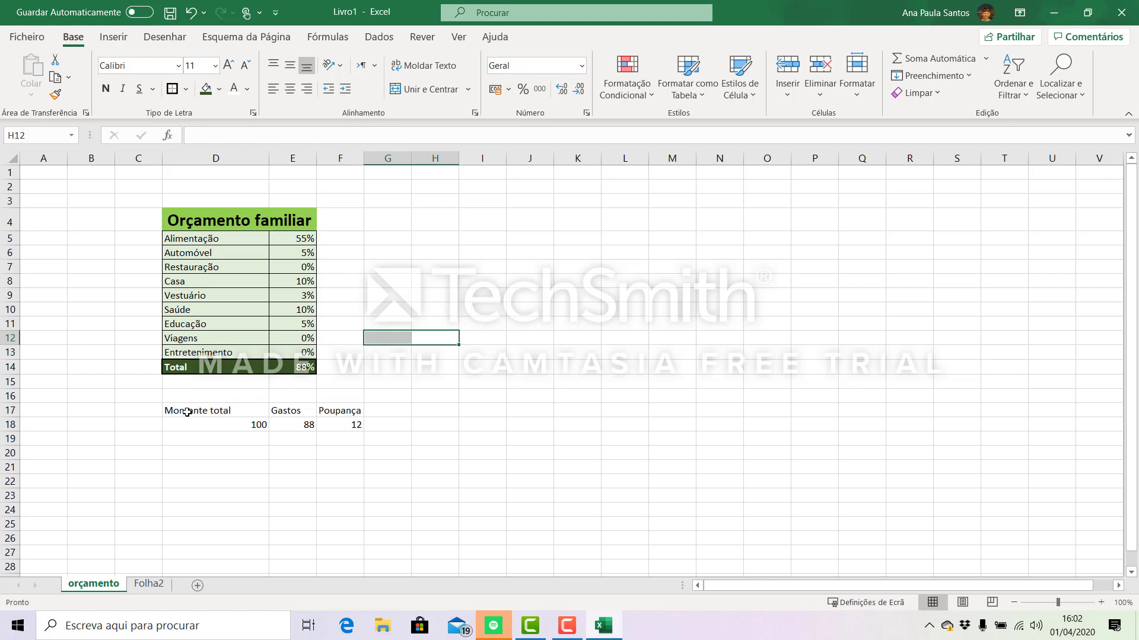
- Set the font of the savings block D17:F18 to Aharoni and widen column F to fit the Poupança heading
{"action": "left_click_drag", "start_coordinate": [187, 412], "coordinate": [338, 427]}
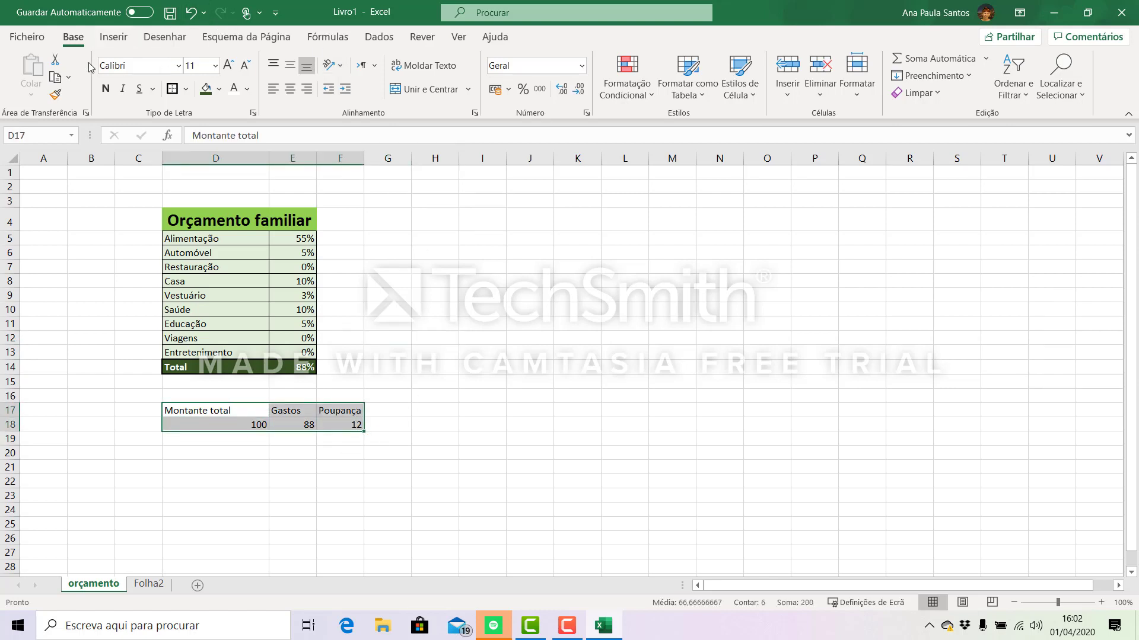
{"action": "left_click", "coordinate": [178, 66]}
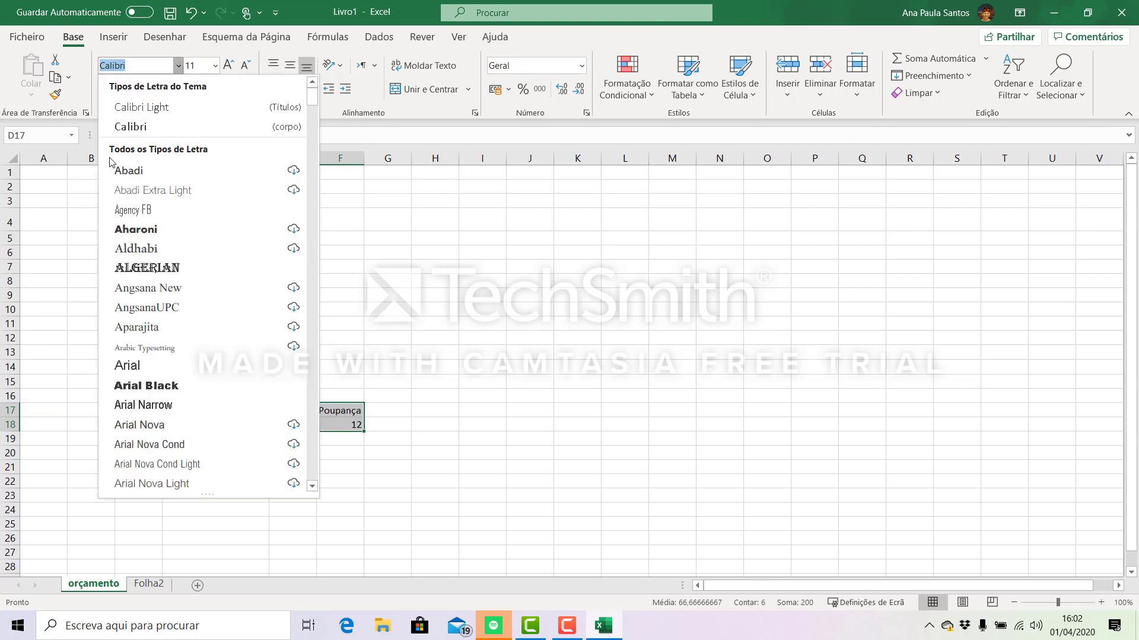
{"action": "left_click", "coordinate": [198, 231]}
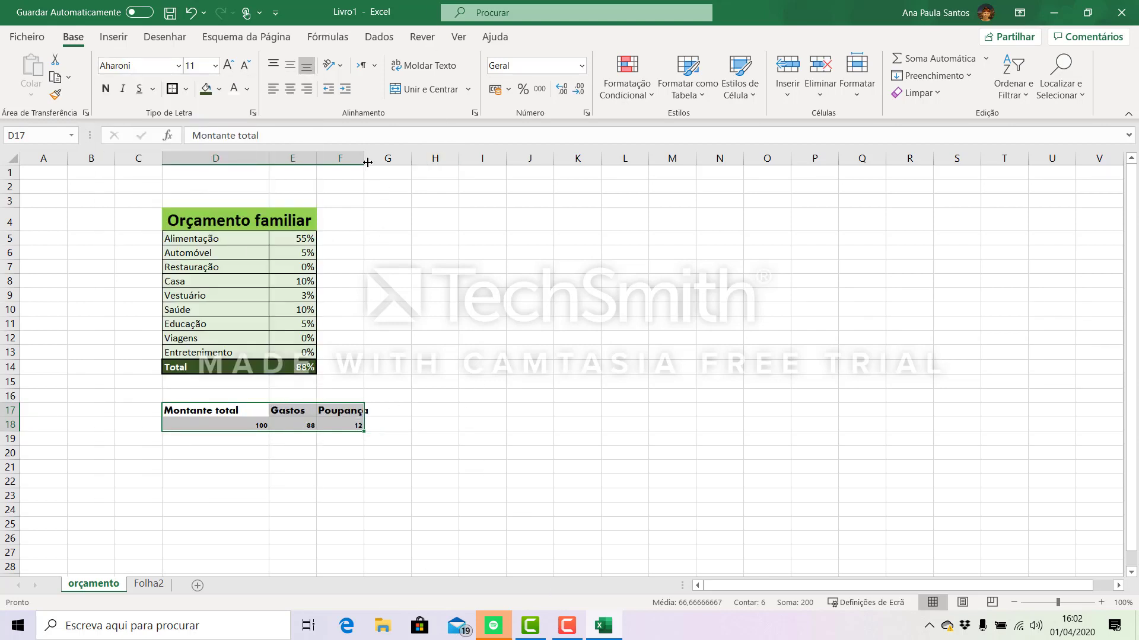
{"action": "left_click_drag", "start_coordinate": [364, 158], "coordinate": [372, 168]}
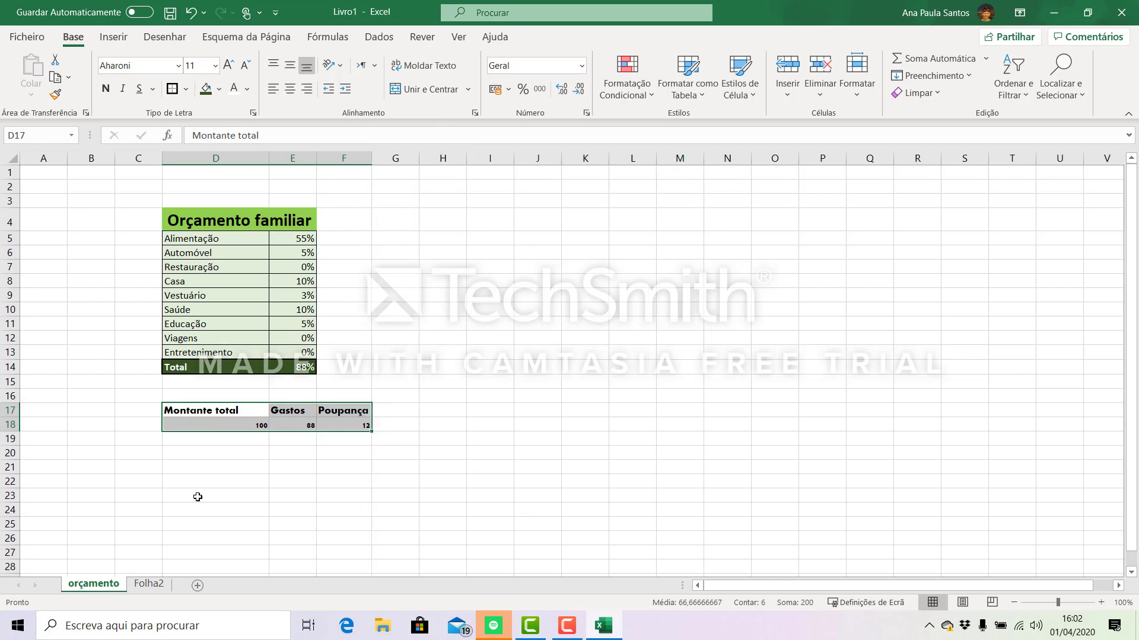
{"action": "left_click", "coordinate": [343, 495]}
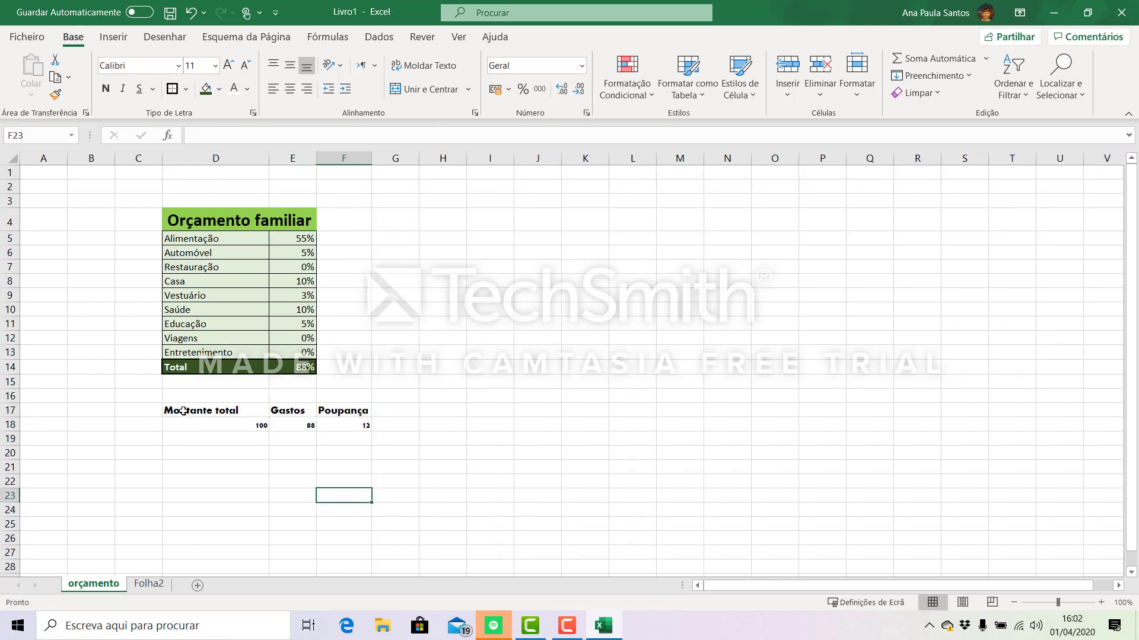
- Apply the Cálculo cell style to the savings block D17:F18
{"action": "left_click_drag", "start_coordinate": [182, 411], "coordinate": [338, 425]}
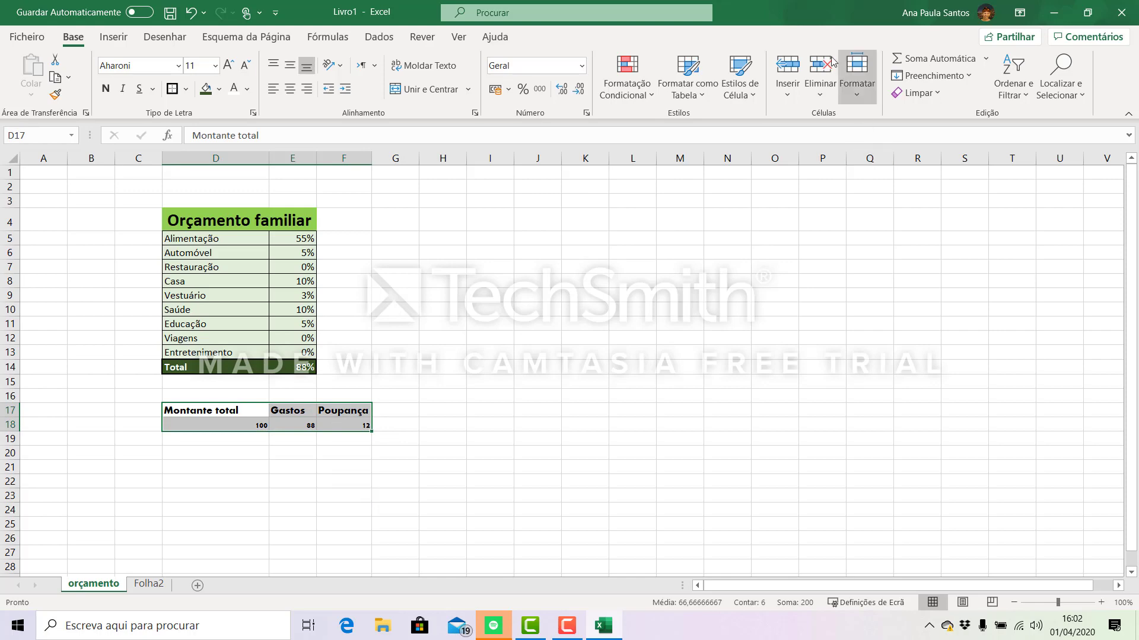
{"action": "left_click", "coordinate": [751, 96]}
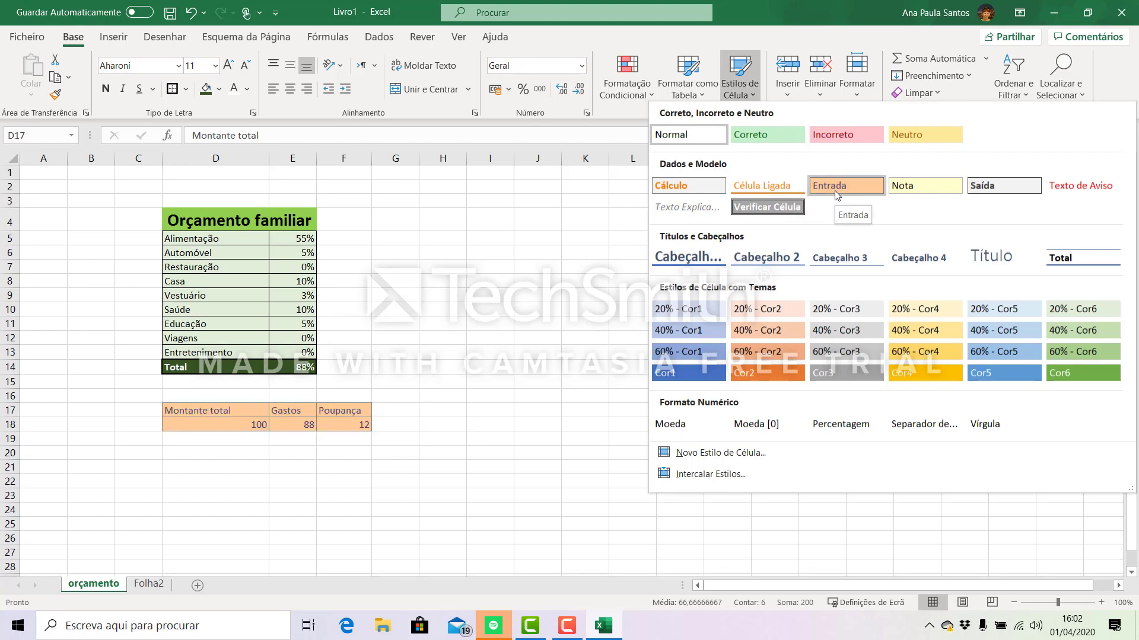
{"action": "left_click", "coordinate": [707, 187]}
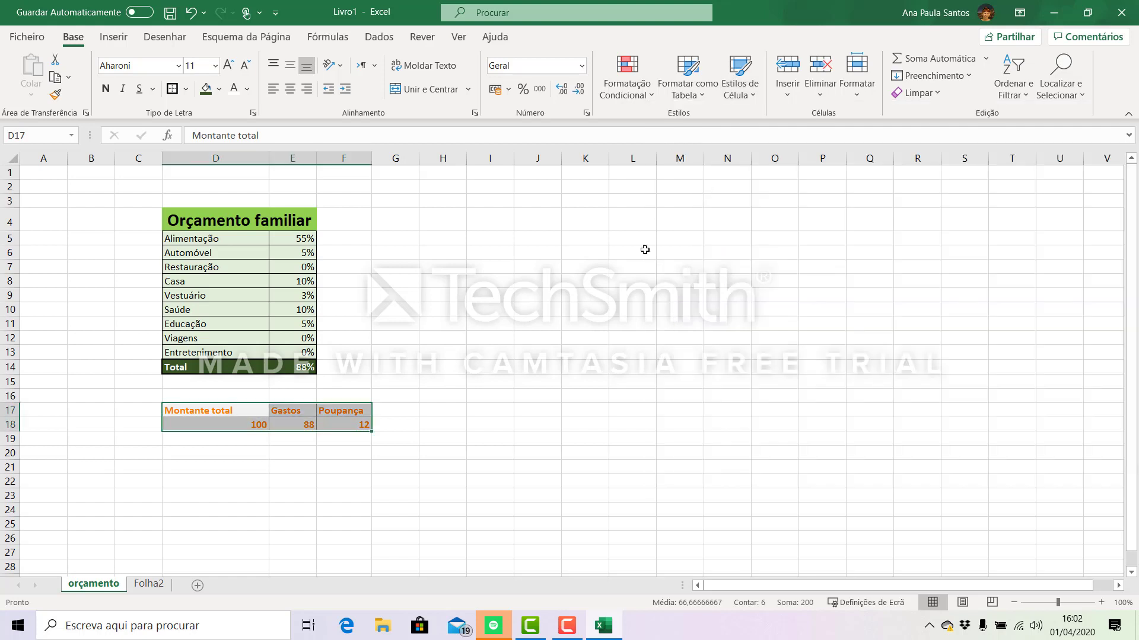
{"action": "left_click", "coordinate": [459, 452]}
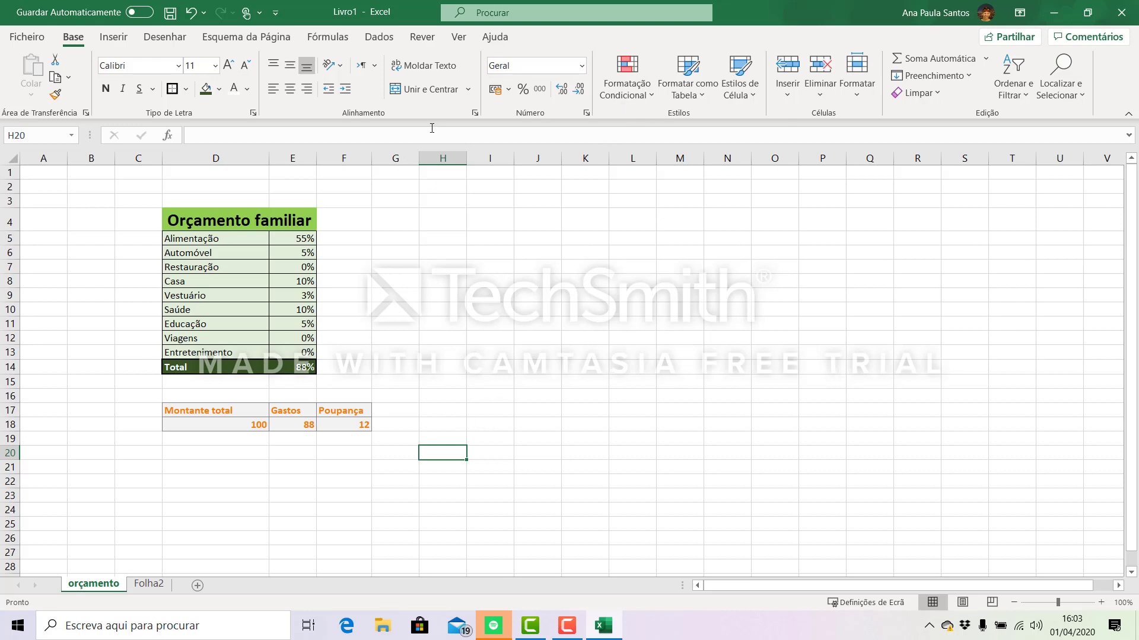
- Insert a 3D pie chart (Circular 3D) from the expense names and percentages in D5:E13
{"action": "left_click_drag", "start_coordinate": [171, 239], "coordinate": [300, 346]}
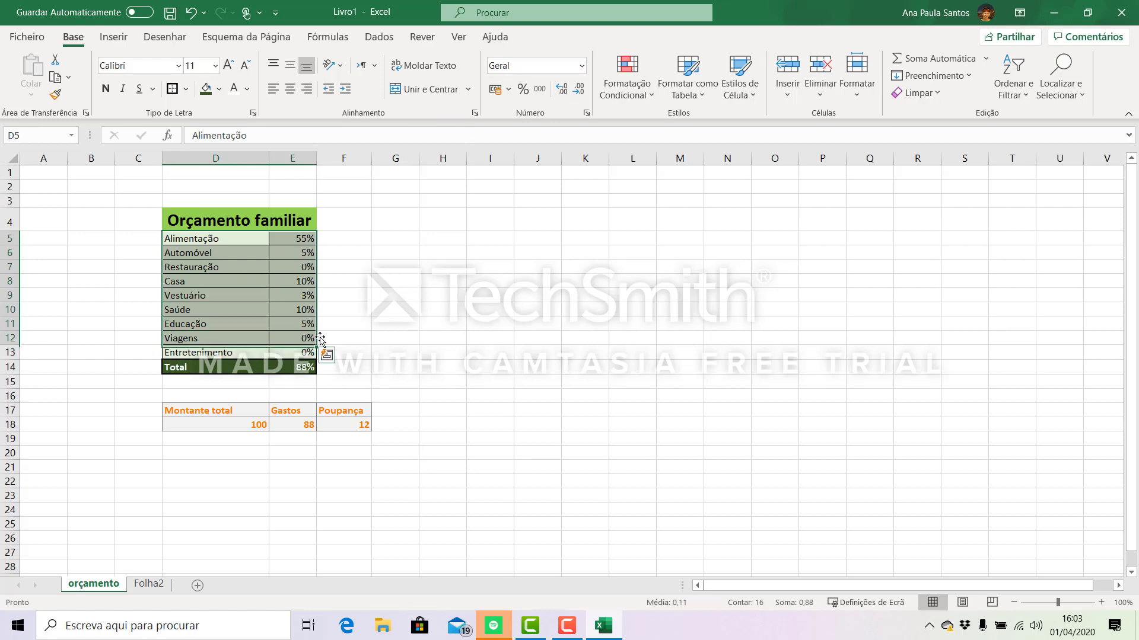
{"action": "left_click", "coordinate": [421, 292]}
{"action": "left_click_drag", "start_coordinate": [177, 240], "coordinate": [299, 351]}
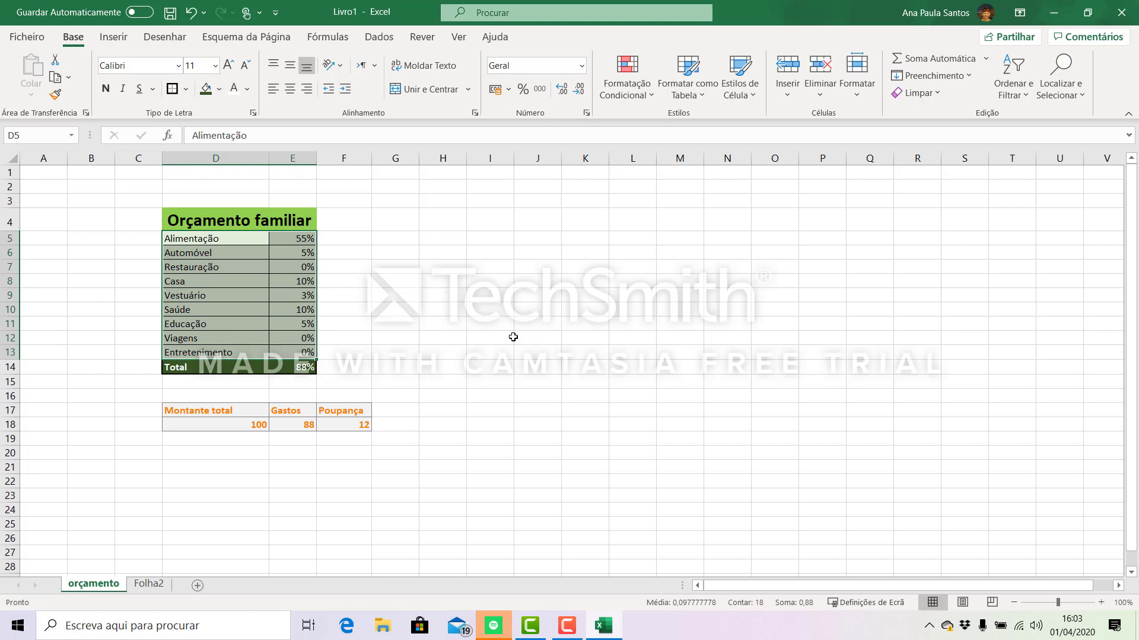
{"action": "left_click", "coordinate": [113, 36]}
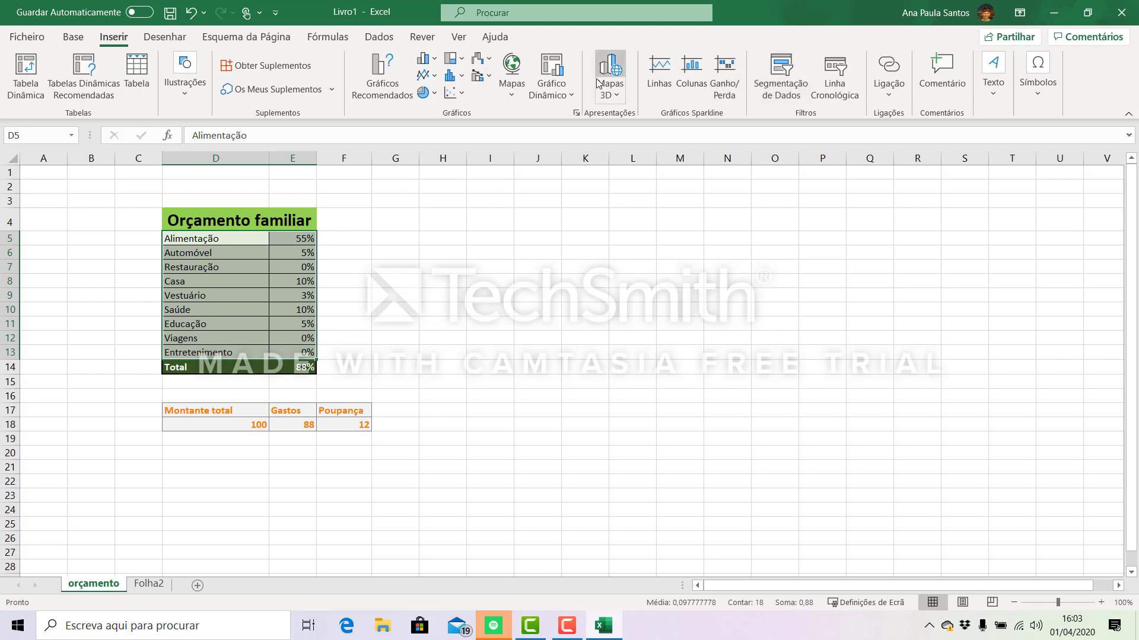
{"action": "left_click", "coordinate": [436, 95]}
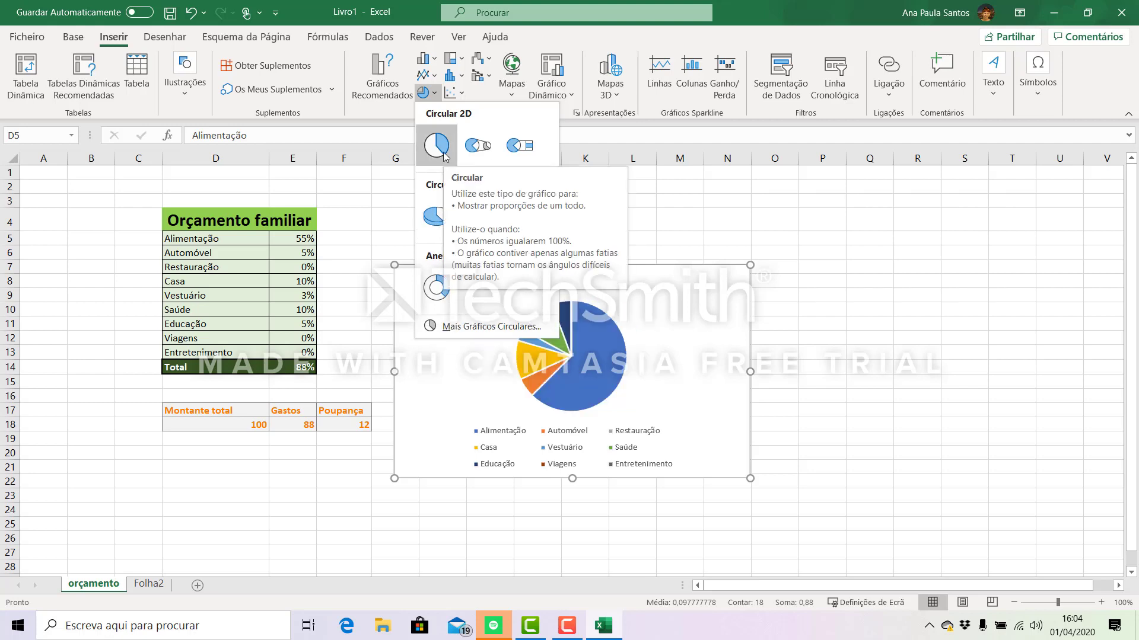
{"action": "left_click", "coordinate": [445, 218]}
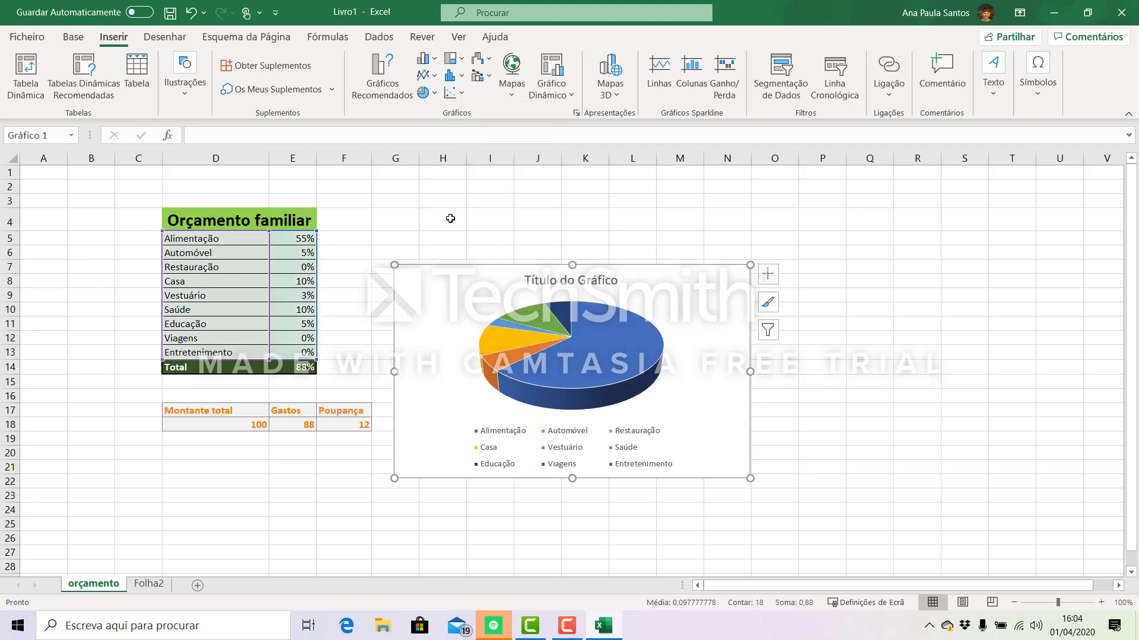
- Move the pie chart up beside the budget table, starting around row 2, and apply chart style Estilo 2
{"action": "left_click_drag", "start_coordinate": [709, 304], "coordinate": [718, 216]}
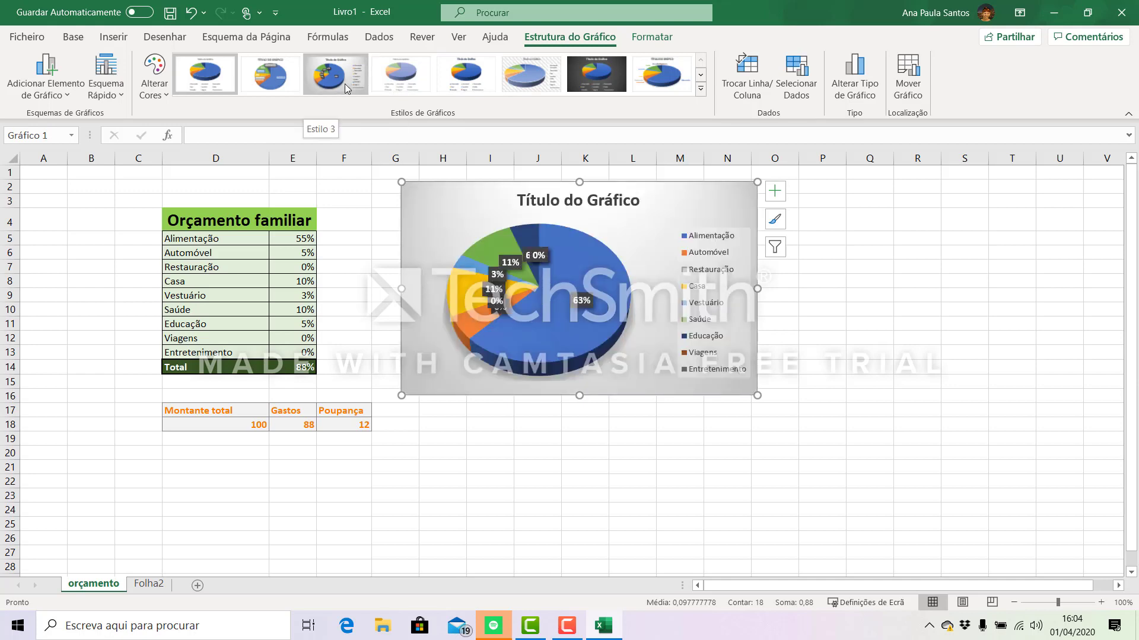
{"action": "left_click", "coordinate": [281, 89]}
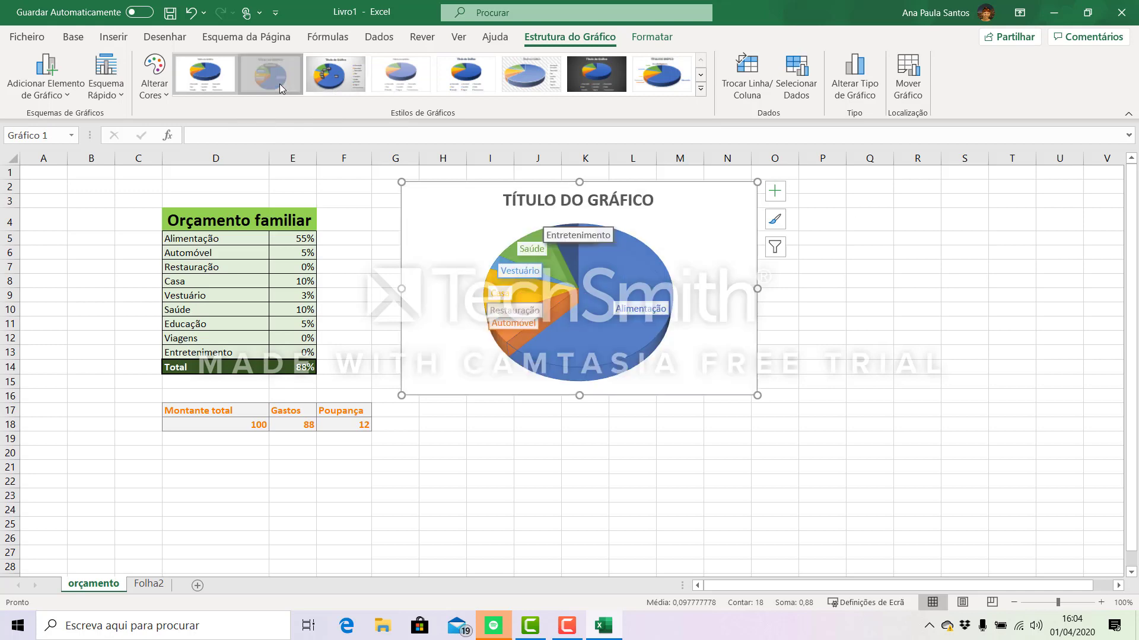
- Replace the pie chart's placeholder title with "orçamento familiar"
{"action": "left_click", "coordinate": [606, 199]}
{"action": "left_click", "coordinate": [737, 199]}
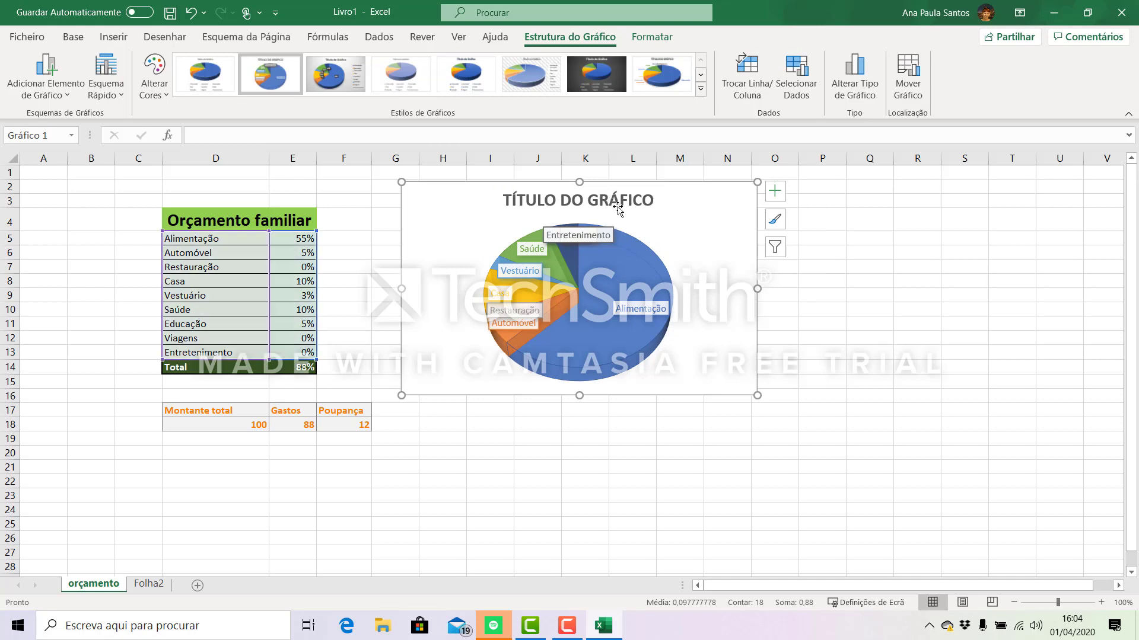
{"action": "left_click", "coordinate": [615, 201]}
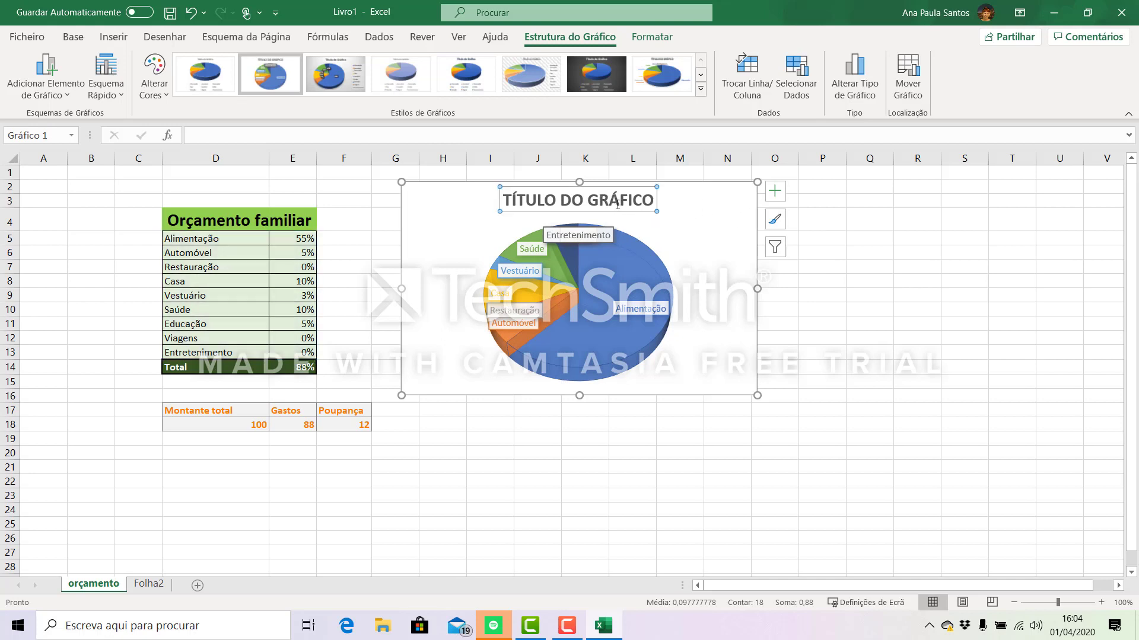
{"action": "left_click", "coordinate": [697, 236]}
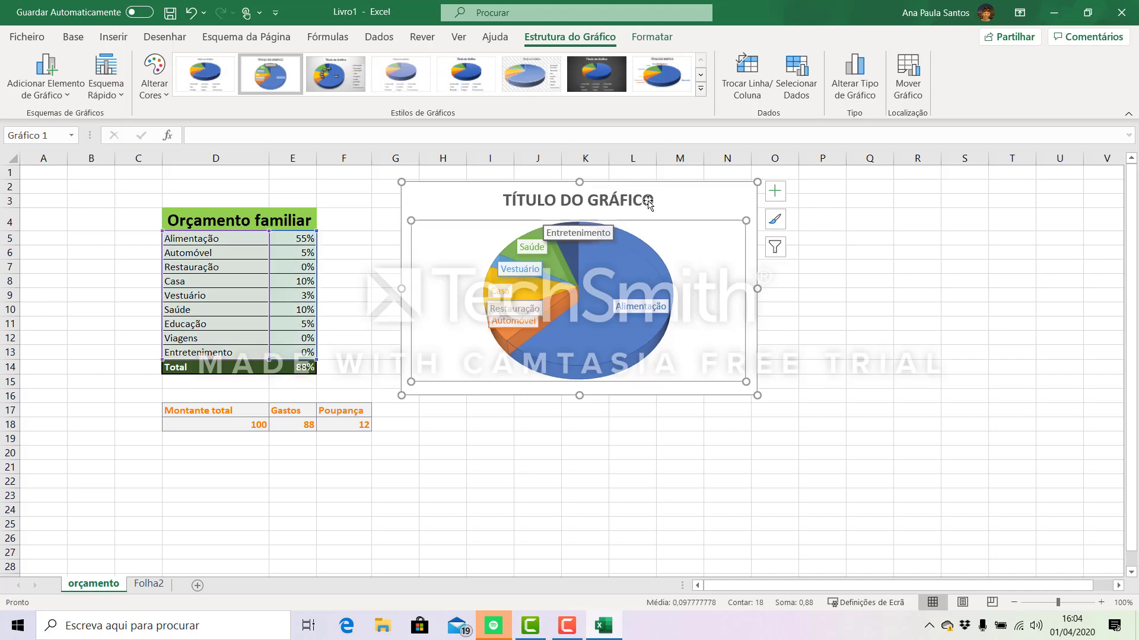
{"action": "left_click", "coordinate": [604, 197]}
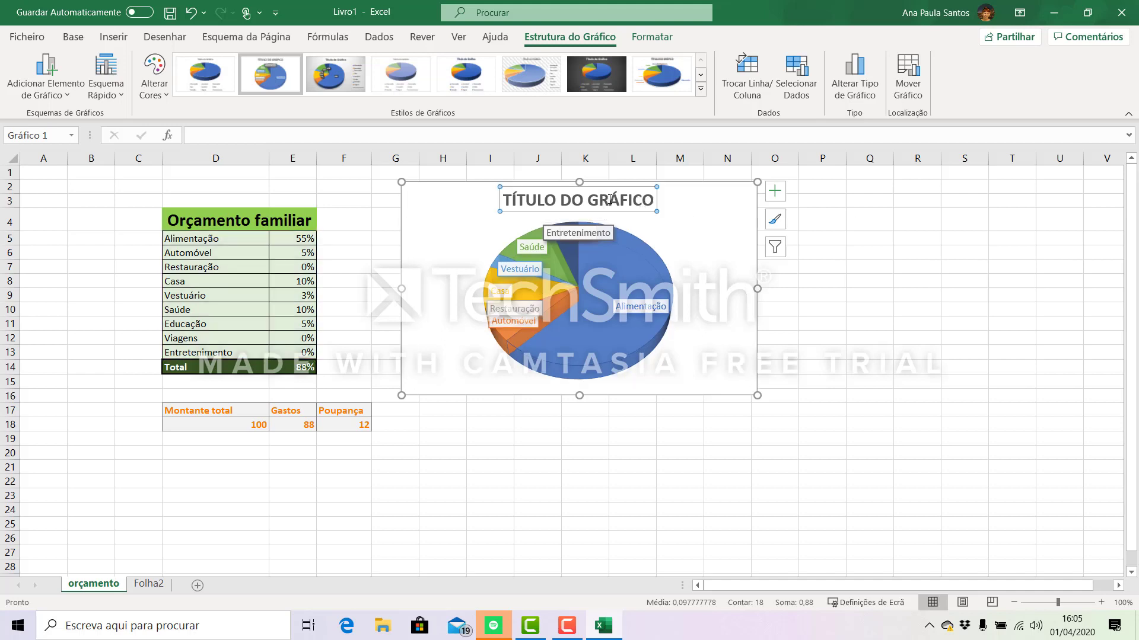
{"action": "type", "text": "Or"}
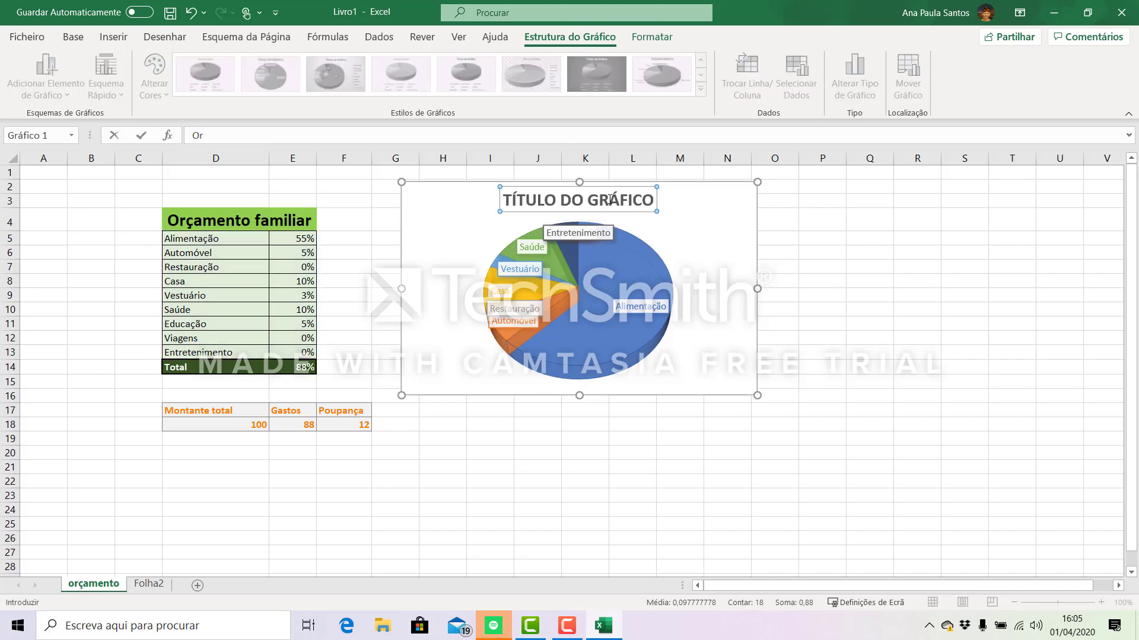
{"action": "key", "text": "Return"}
{"action": "left_click_drag", "start_coordinate": [568, 201], "coordinate": [601, 203]}
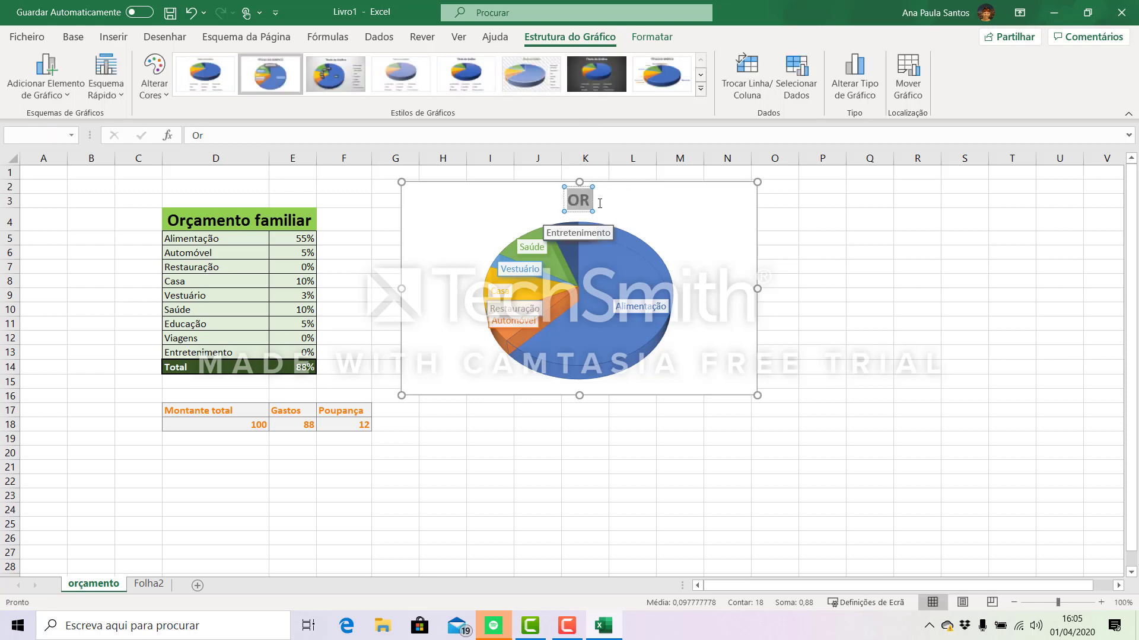
{"action": "left_click", "coordinate": [583, 200]}
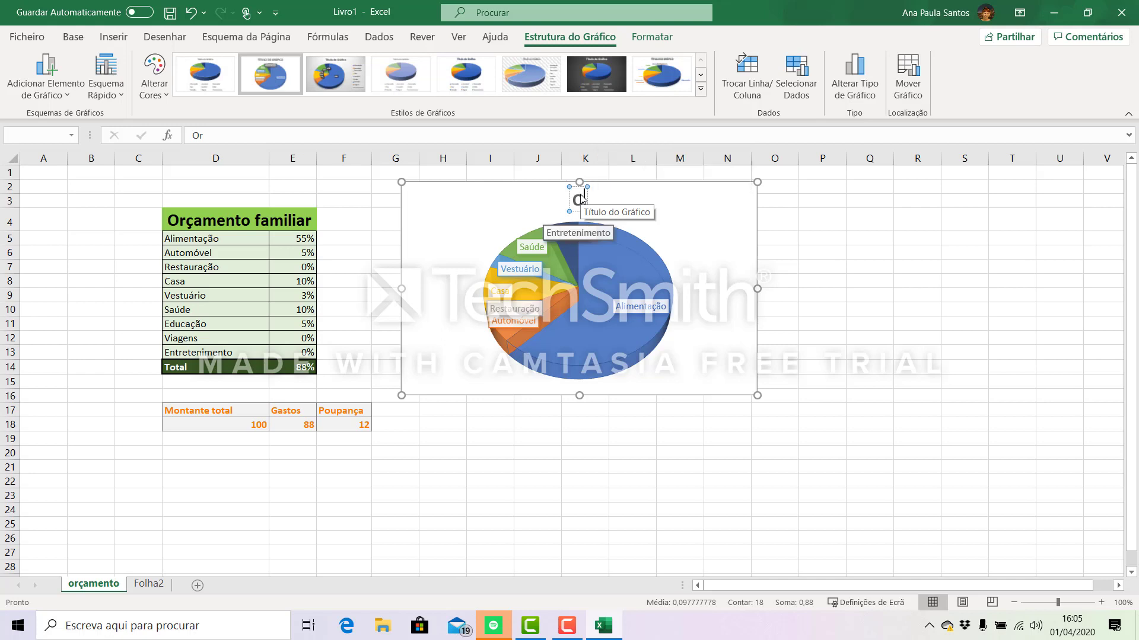
{"action": "type", "text": "çamento"}
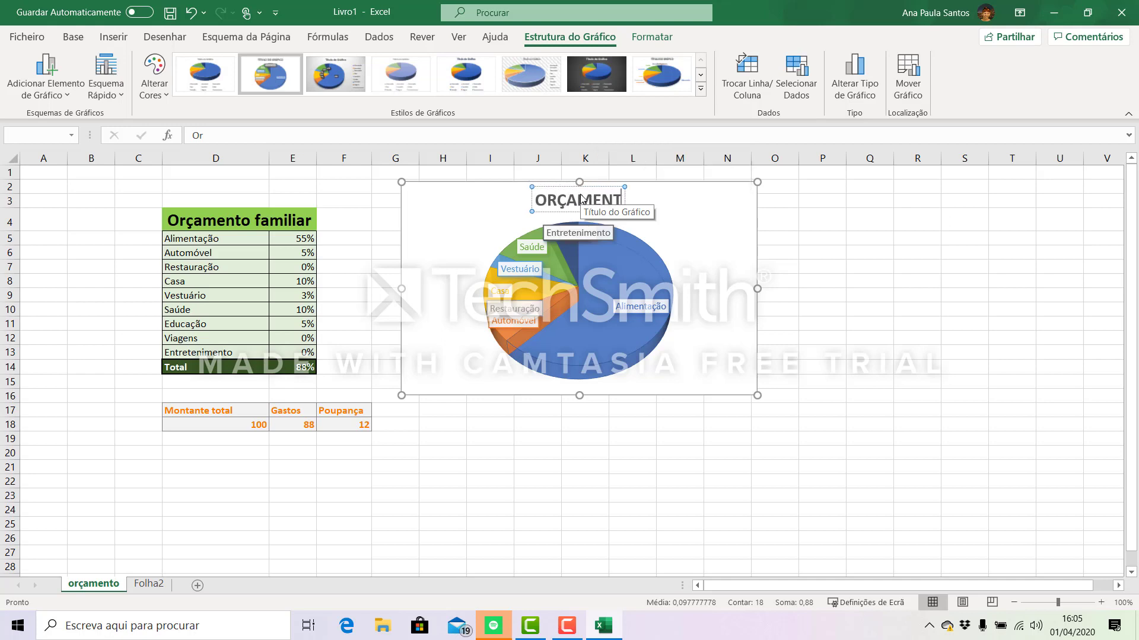
{"action": "type", "text": " familia"}
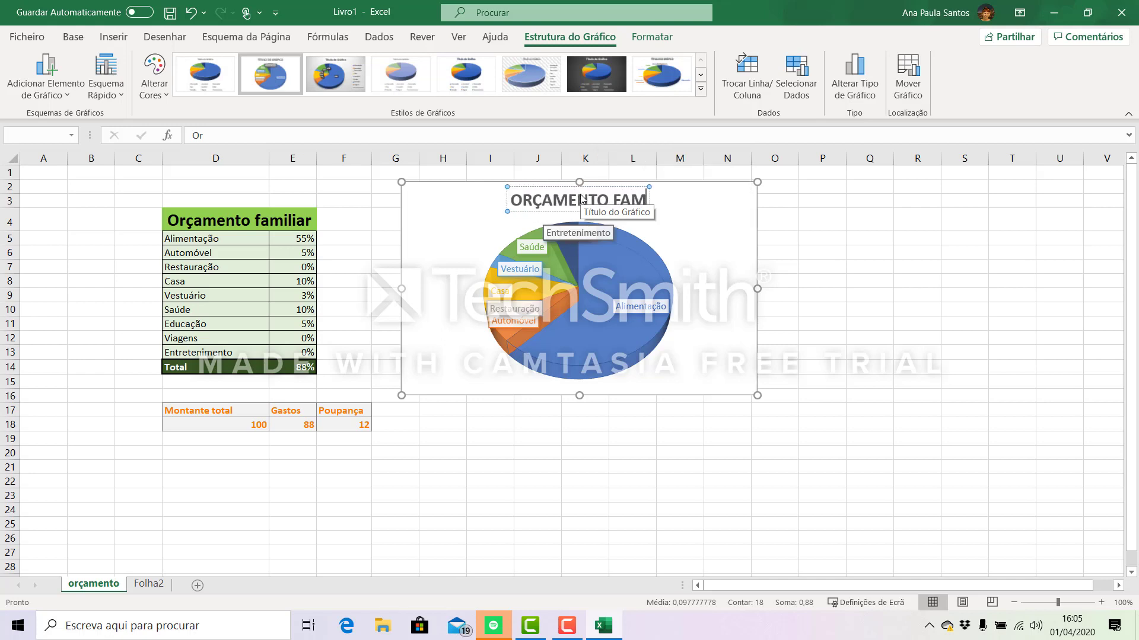
{"action": "type", "text": "r"}
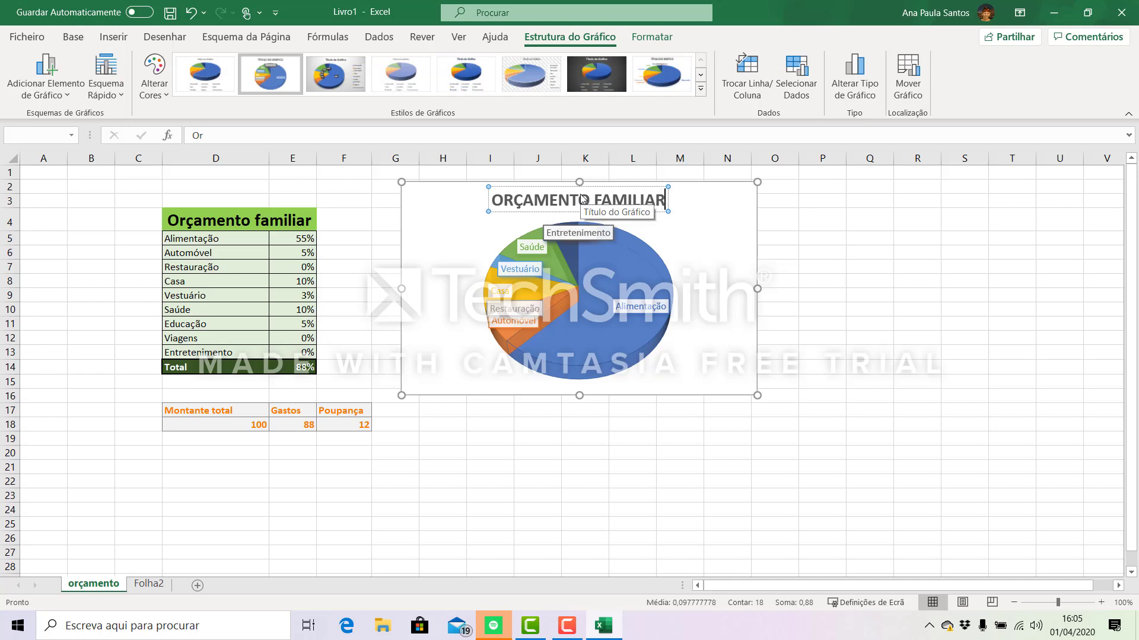
{"action": "left_click", "coordinate": [706, 238]}
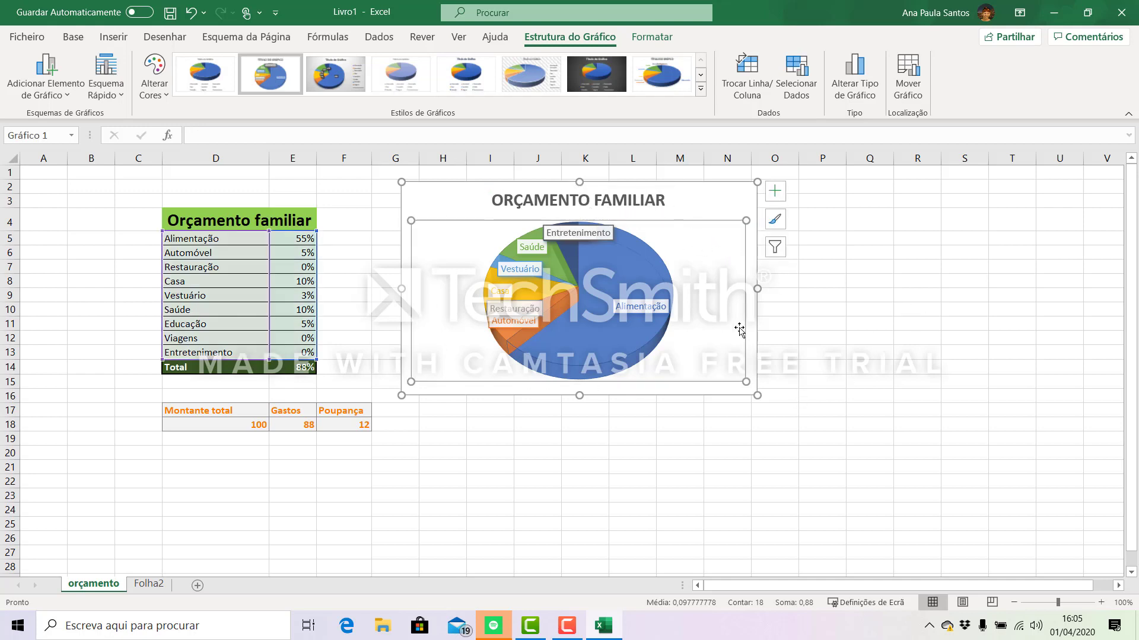
{"action": "left_click", "coordinate": [729, 197]}
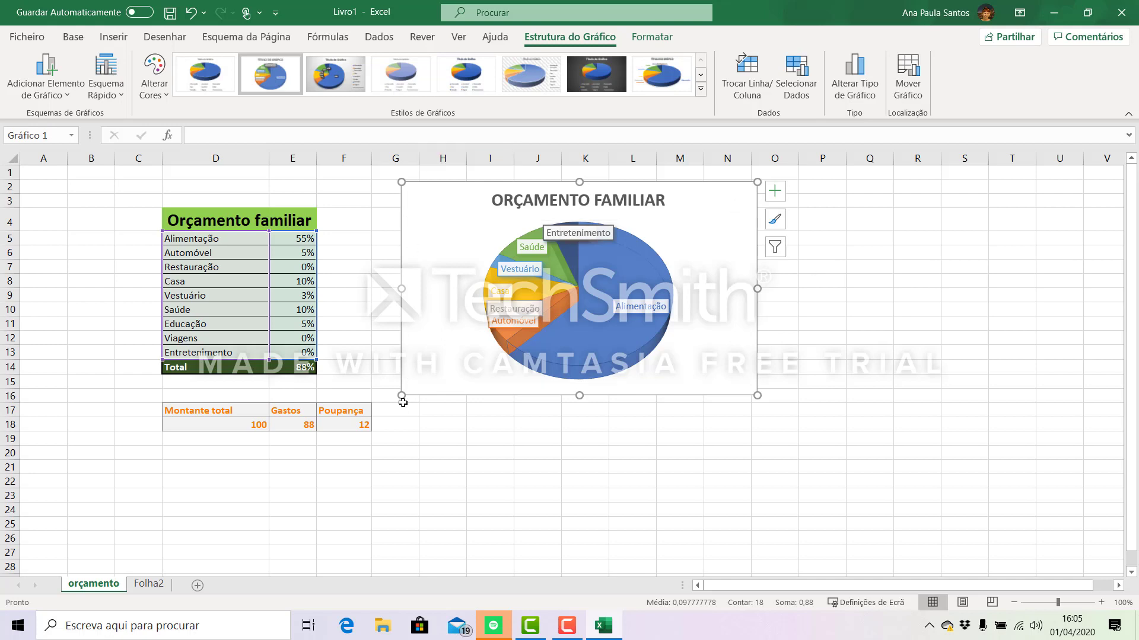
- Try several chart styles on the pie chart and apply the third one, with grey gradient background and dark data labels
{"action": "left_click", "coordinate": [678, 78]}
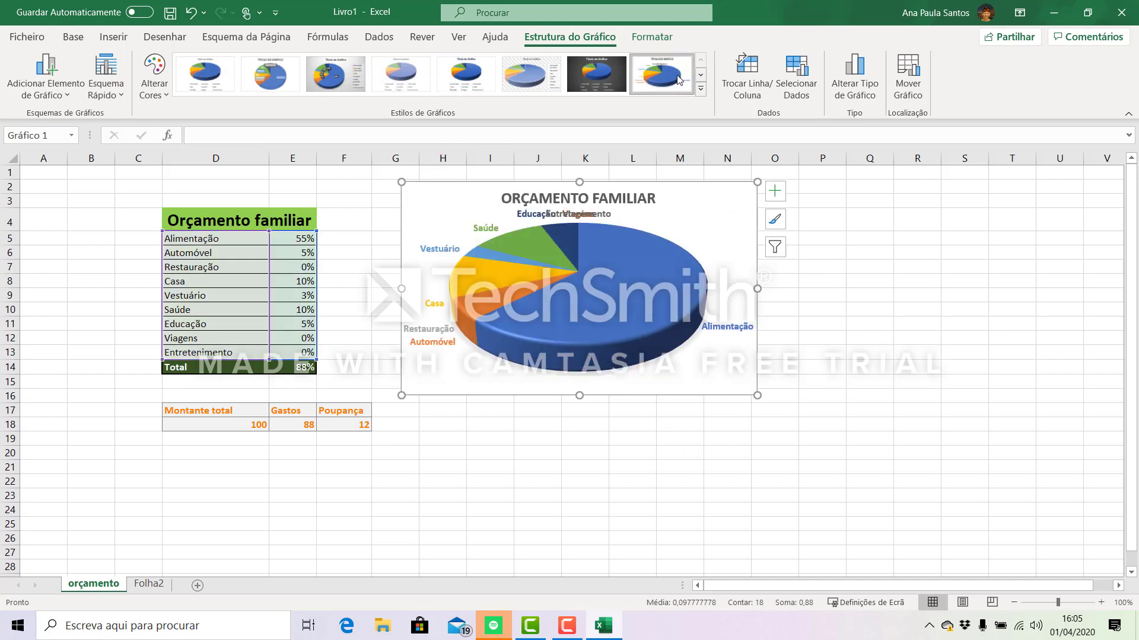
{"action": "left_click", "coordinate": [531, 83]}
{"action": "left_click", "coordinate": [933, 280]}
{"action": "left_click", "coordinate": [688, 211]}
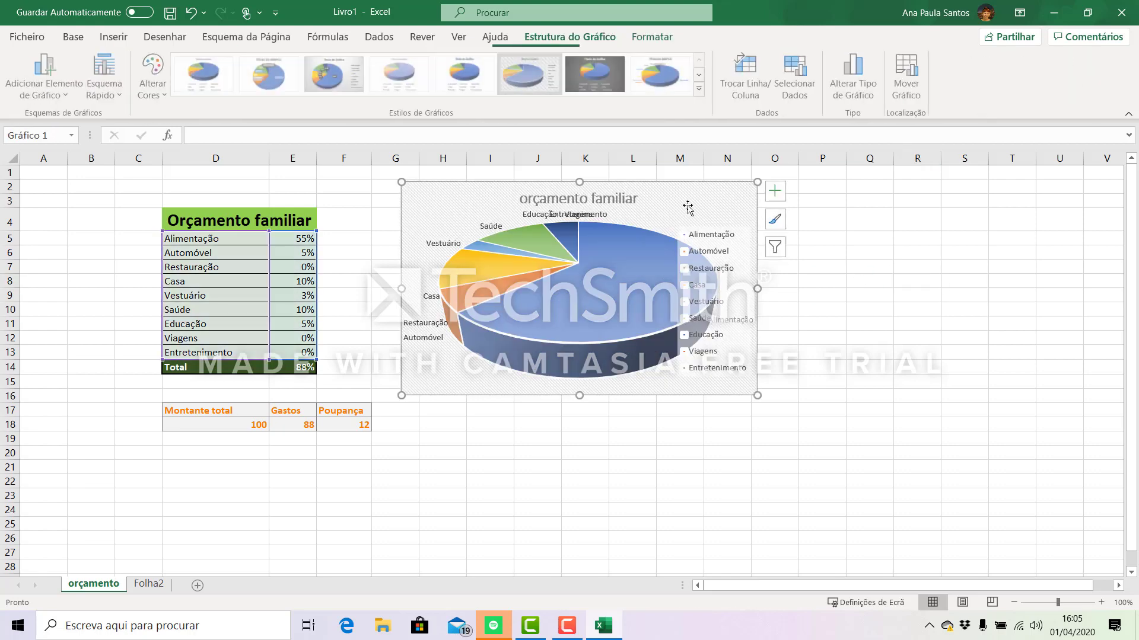
{"action": "left_click", "coordinate": [466, 83]}
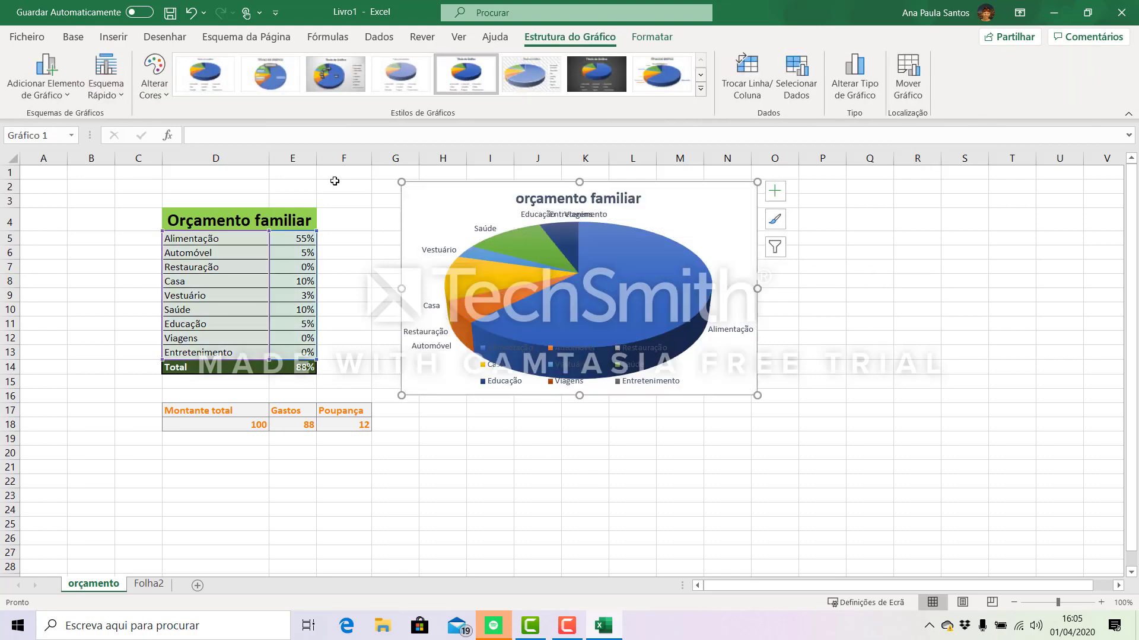
{"action": "left_click", "coordinate": [392, 72]}
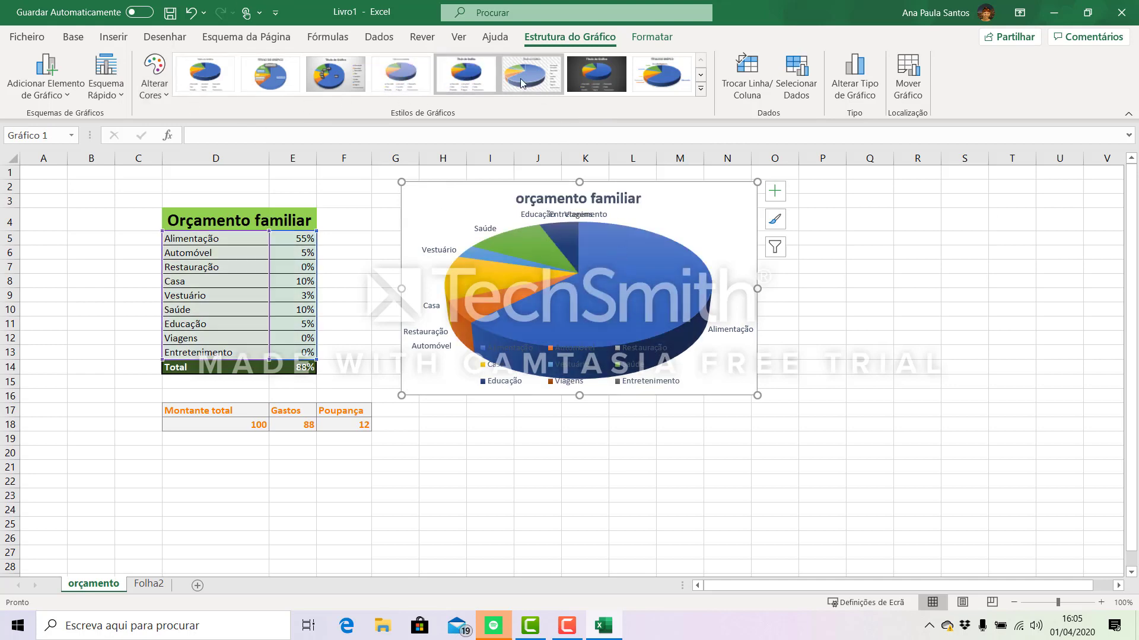
{"action": "left_click", "coordinate": [335, 72]}
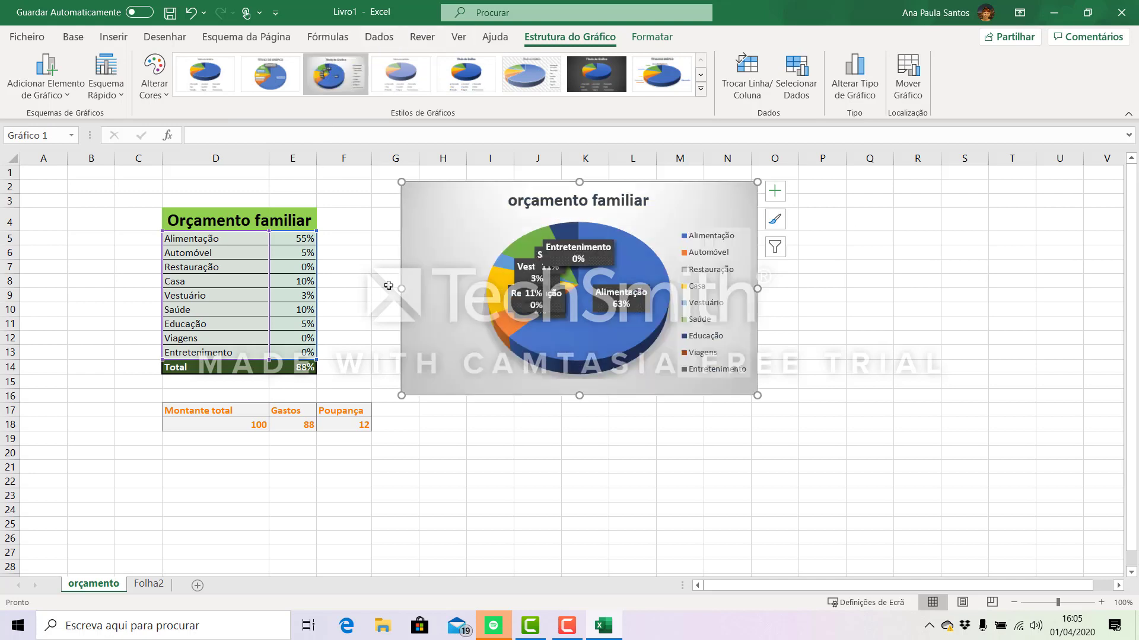
- Spread the overlapping Restauração, Automóvel, Entretenimento, Vestuário, Casa and Saúde data labels apart on the pie chart
{"action": "left_click_drag", "start_coordinate": [597, 250], "coordinate": [621, 245]}
{"action": "left_click_drag", "start_coordinate": [541, 312], "coordinate": [455, 314]}
{"action": "left_click_drag", "start_coordinate": [548, 315], "coordinate": [474, 388]}
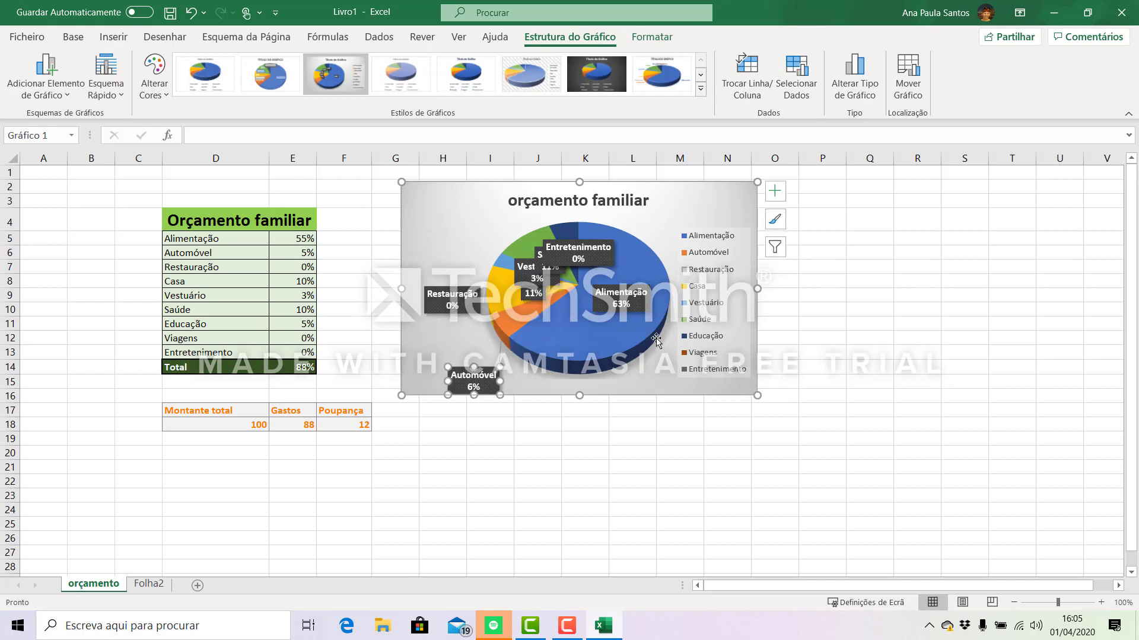
{"action": "left_click", "coordinate": [564, 259]}
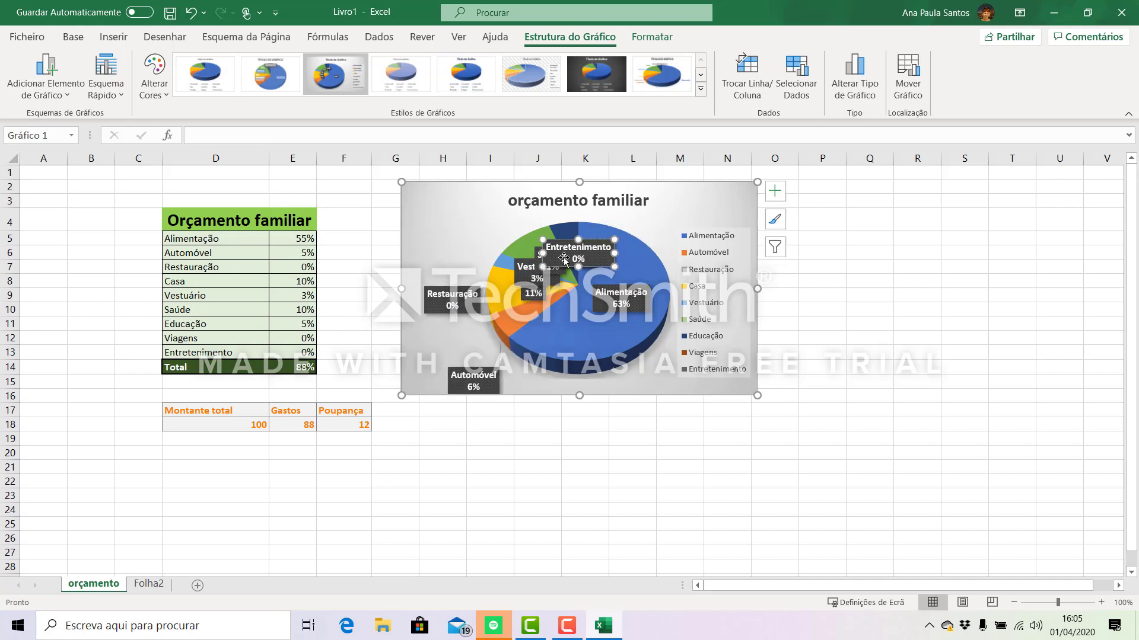
{"action": "left_click_drag", "start_coordinate": [564, 259], "coordinate": [608, 245]}
{"action": "left_click_drag", "start_coordinate": [527, 273], "coordinate": [501, 231]}
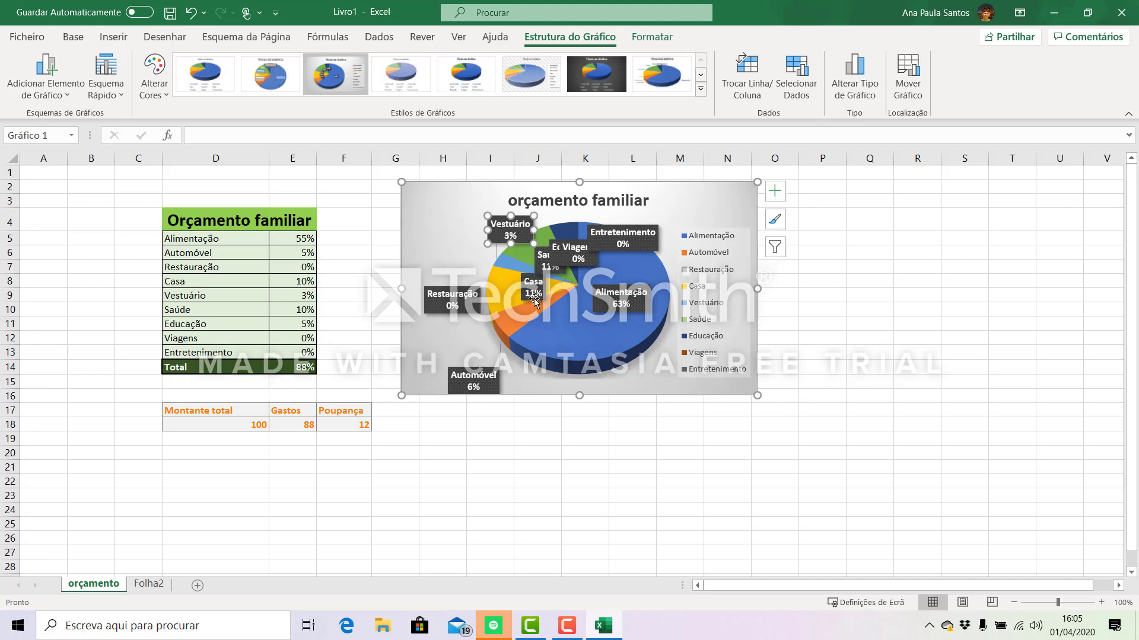
{"action": "left_click_drag", "start_coordinate": [534, 301], "coordinate": [563, 330]}
{"action": "left_click_drag", "start_coordinate": [569, 273], "coordinate": [520, 276]}
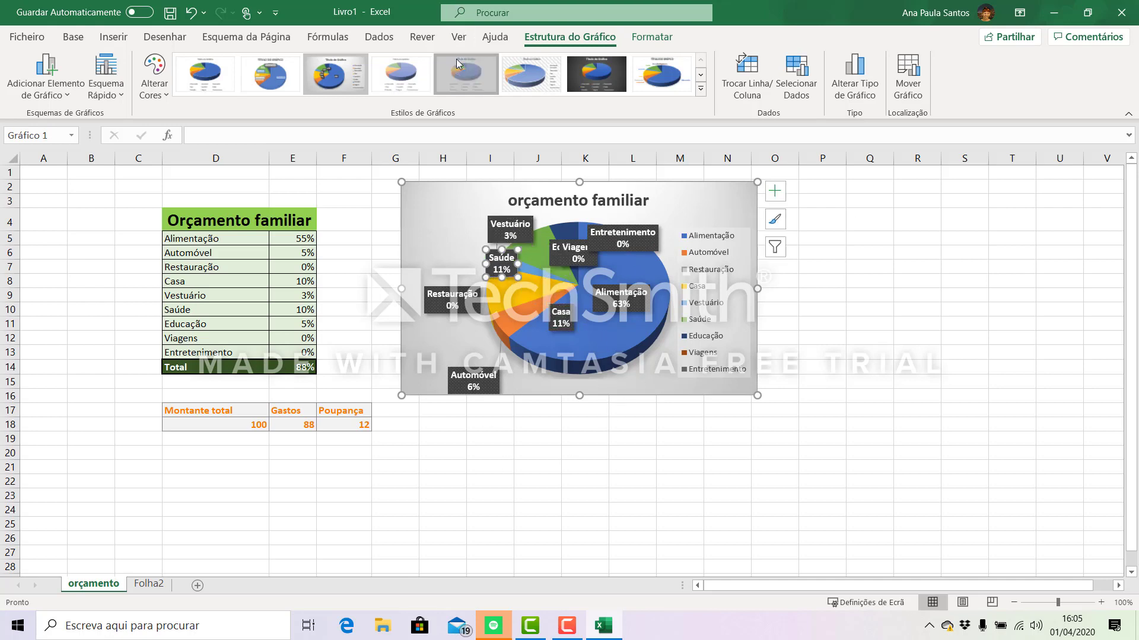
- Try the fifth chart style on the pie chart, followed by the first one with the white background
{"action": "left_click", "coordinate": [462, 70]}
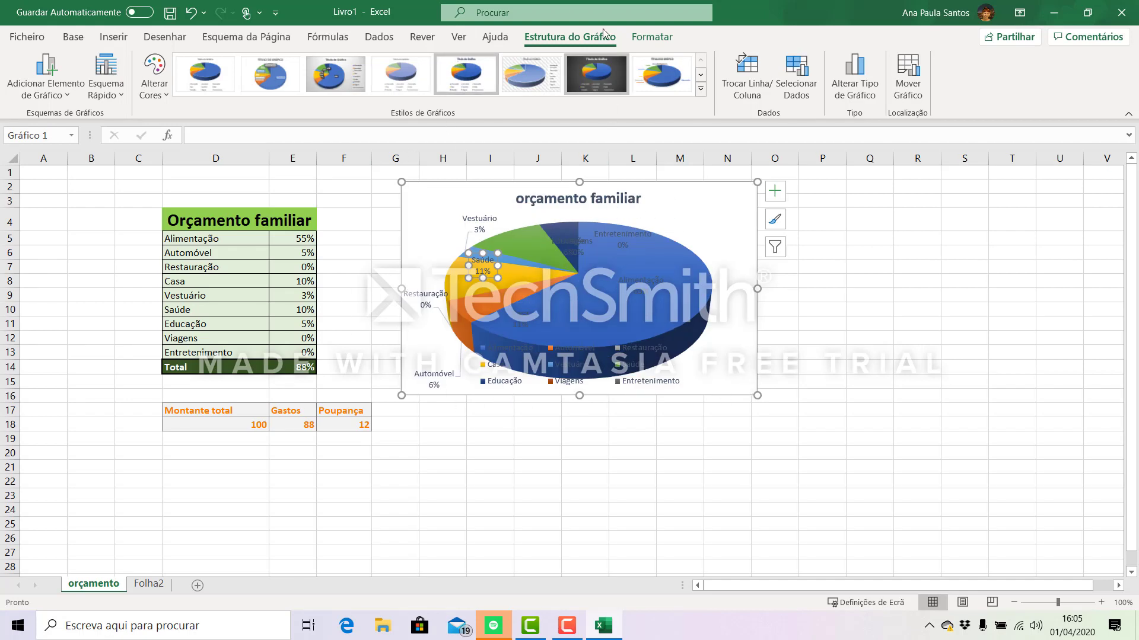
{"action": "left_click", "coordinate": [216, 86]}
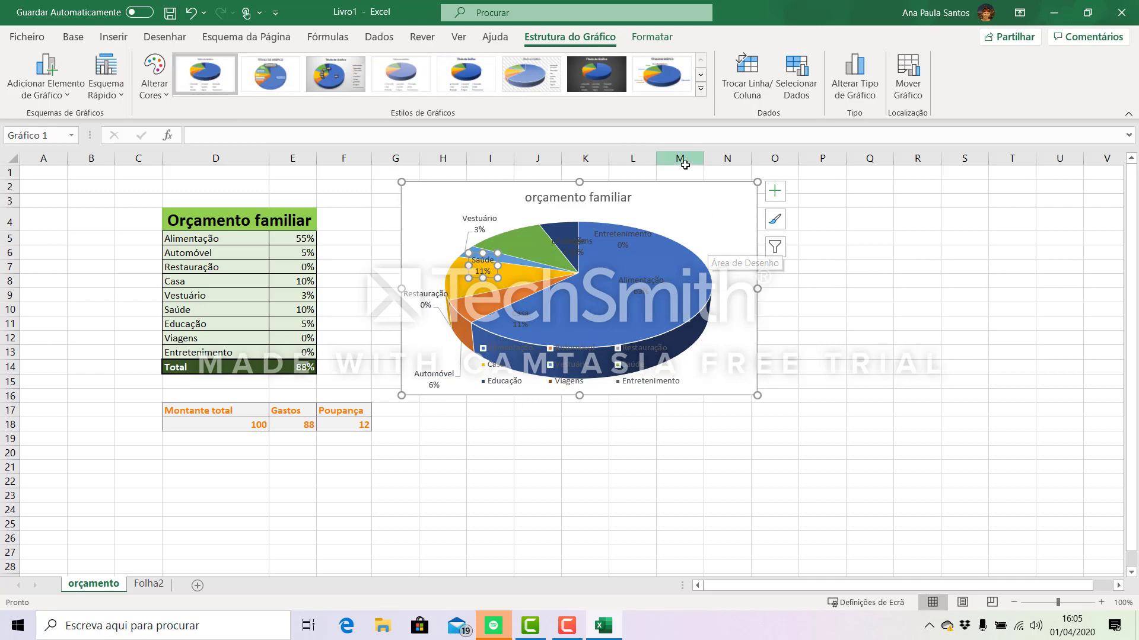
- Try including the value (Valor) in the Entretenimento data label and remove it again
{"action": "left_click", "coordinate": [629, 233]}
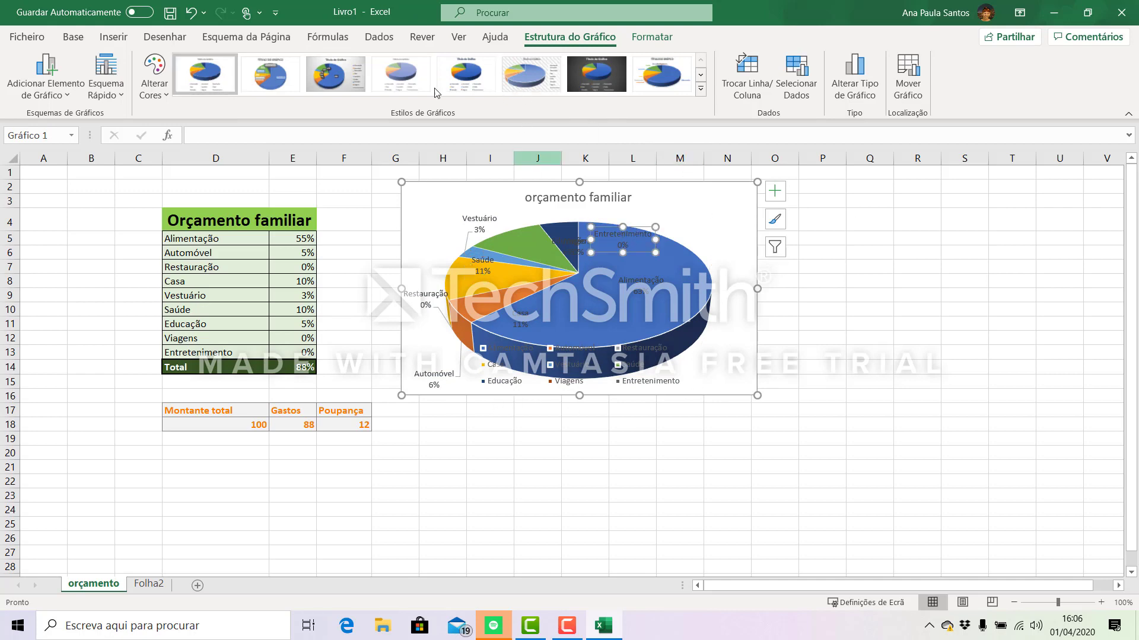
{"action": "right_click", "coordinate": [627, 238]}
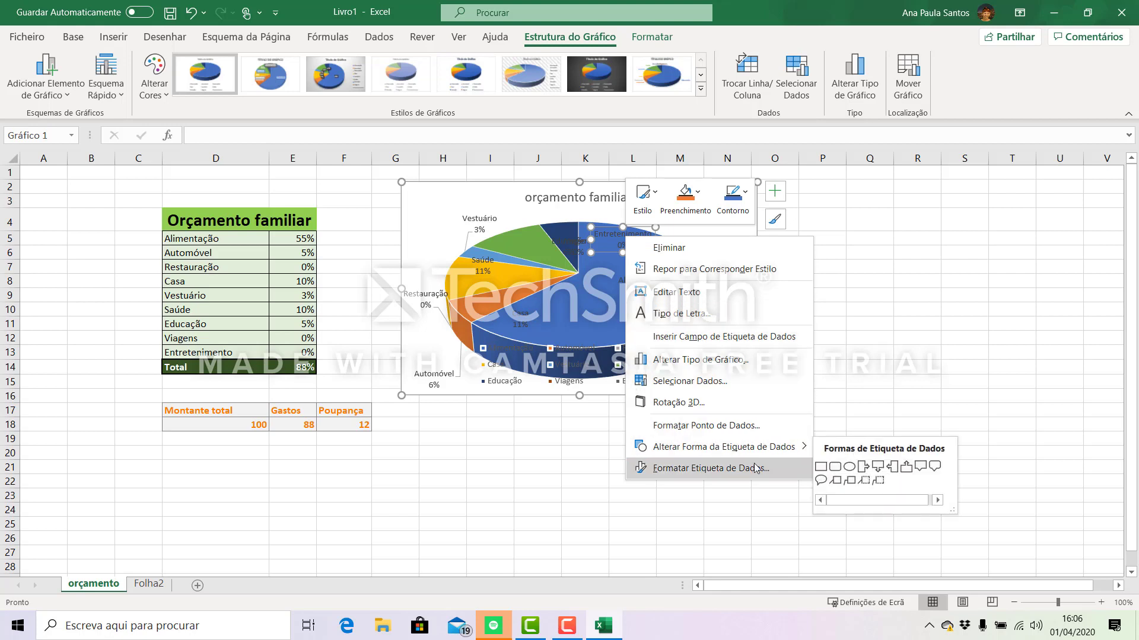
{"action": "left_click", "coordinate": [711, 469]}
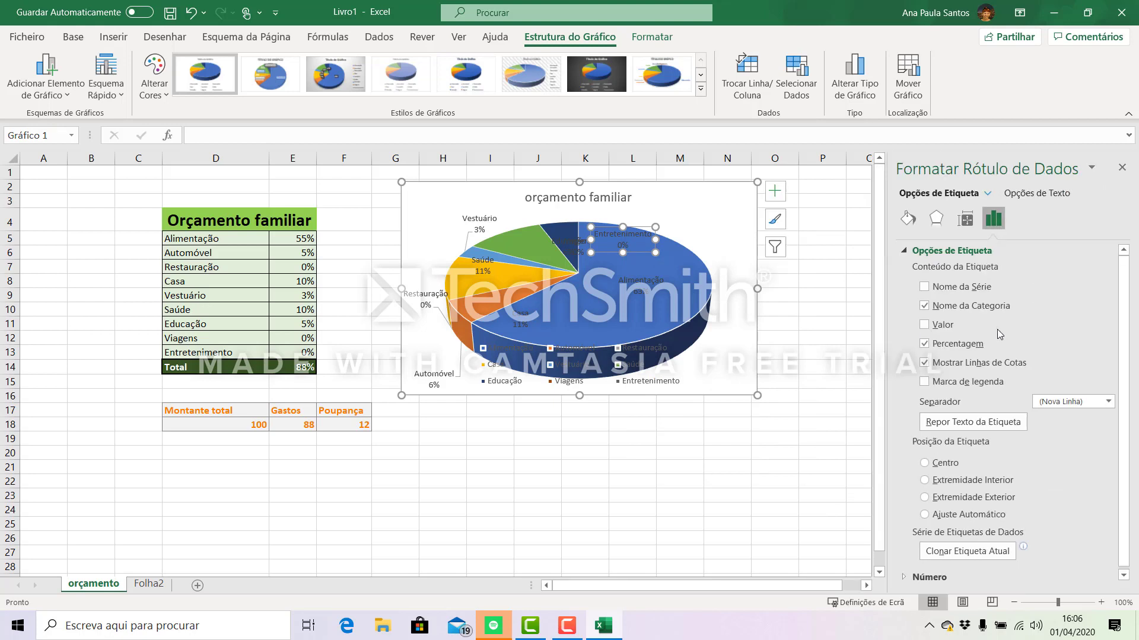
{"action": "left_click", "coordinate": [926, 326]}
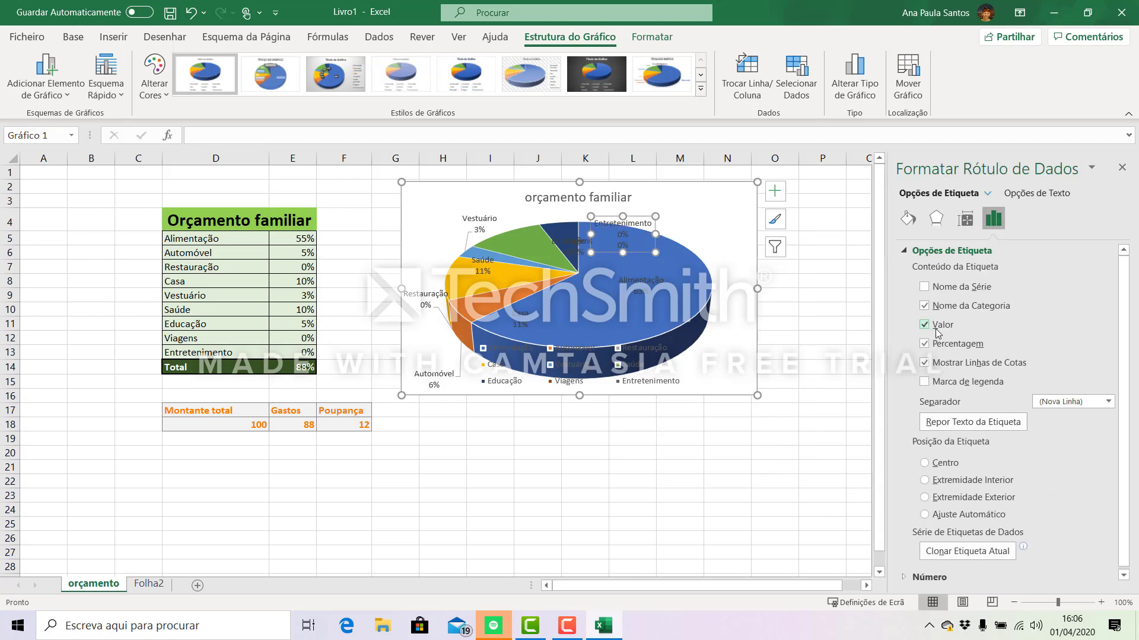
{"action": "left_click", "coordinate": [926, 325]}
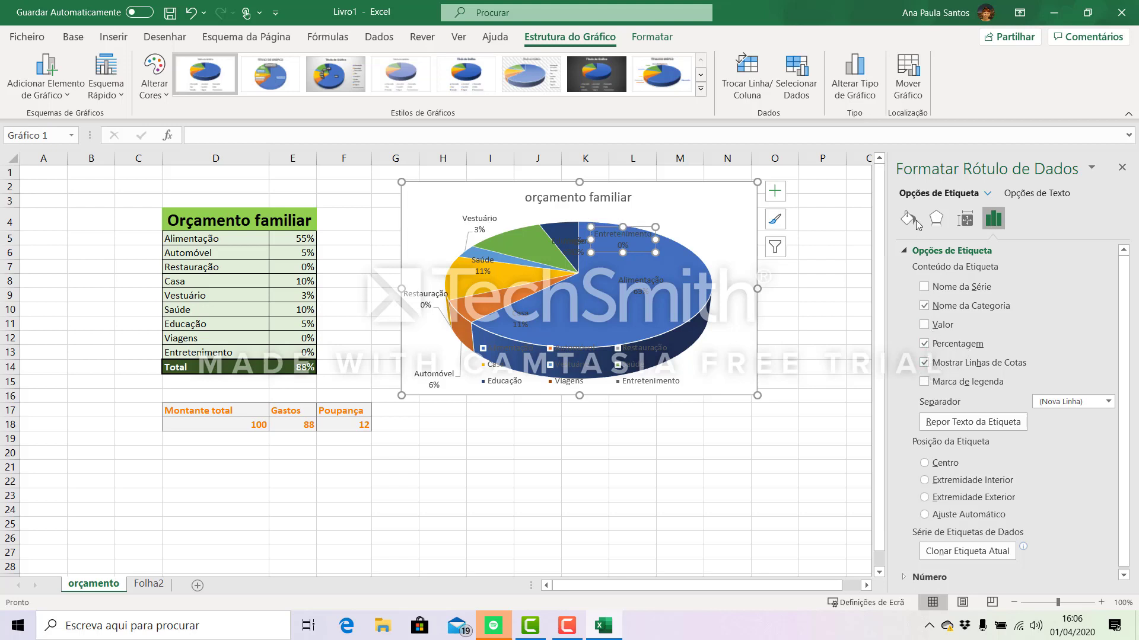
{"action": "right_click", "coordinate": [618, 240]}
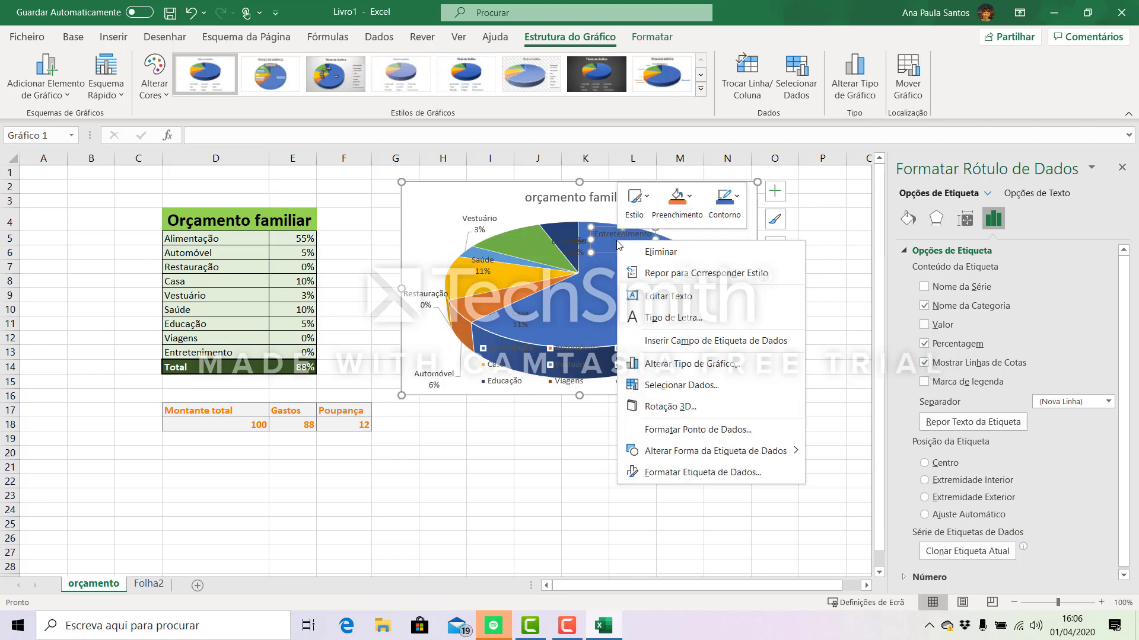
{"action": "left_click", "coordinate": [483, 271]}
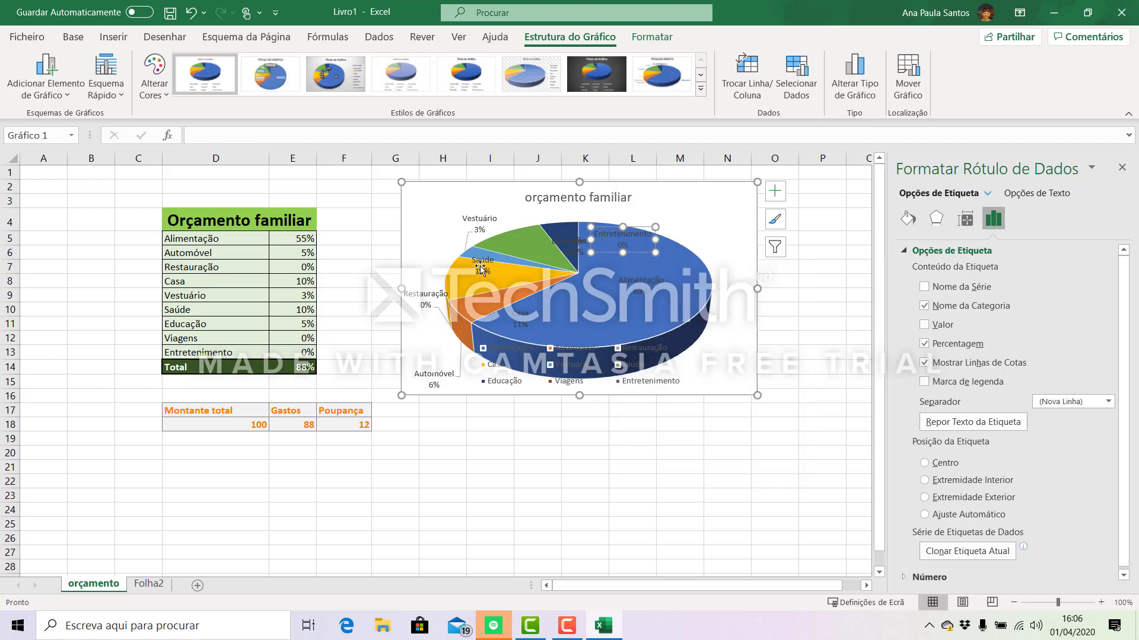
{"action": "left_click", "coordinate": [482, 266]}
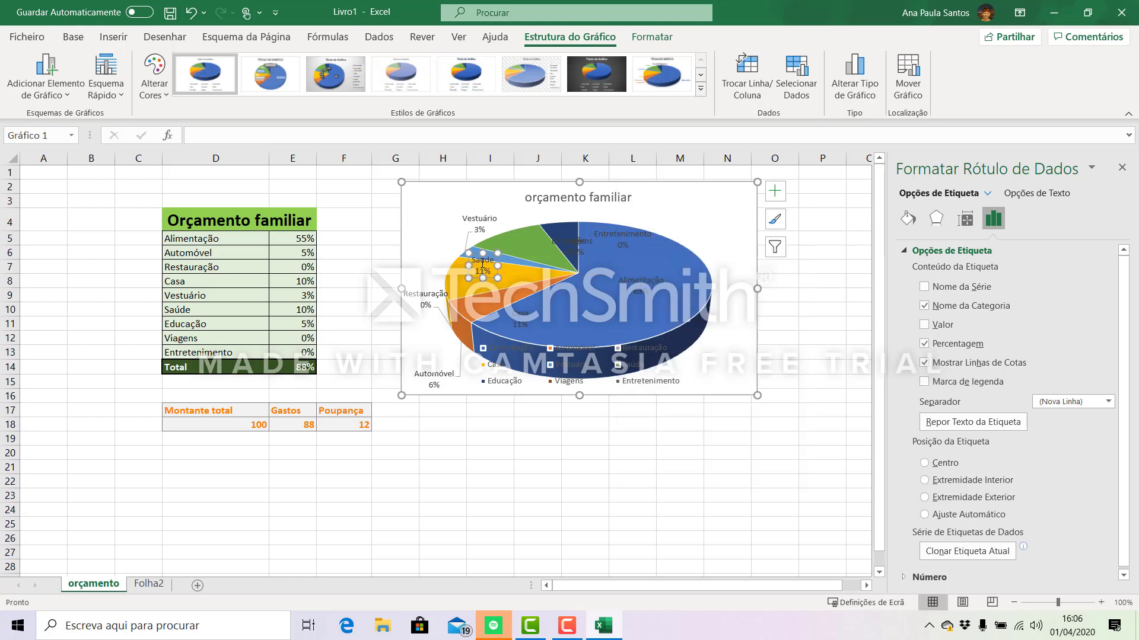
{"action": "right_click", "coordinate": [482, 267]}
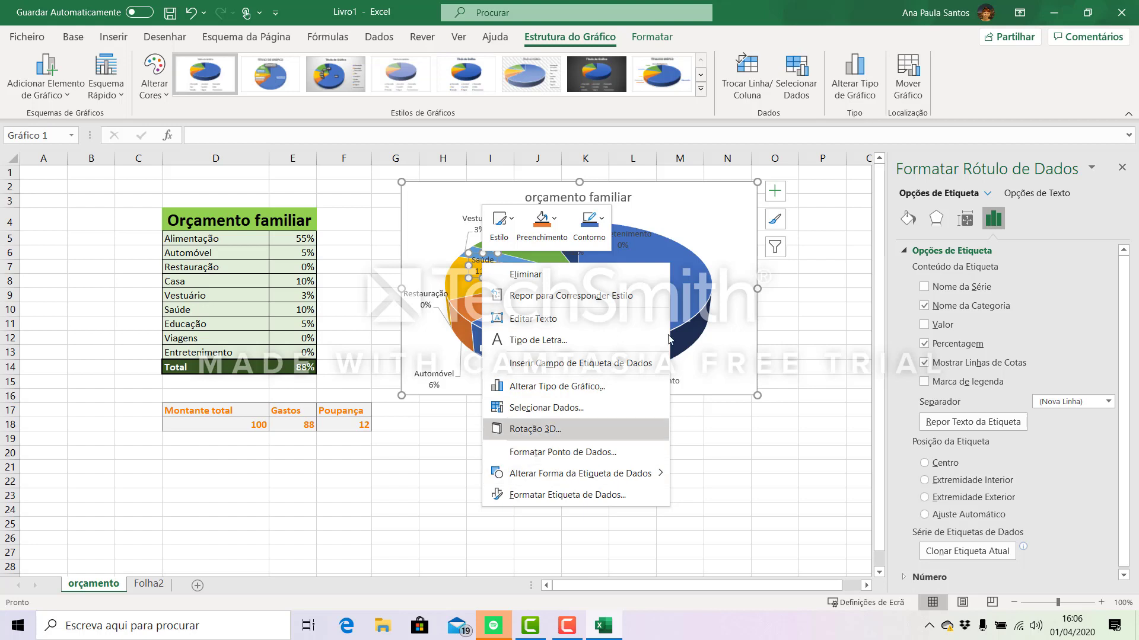
{"action": "left_click", "coordinate": [800, 306]}
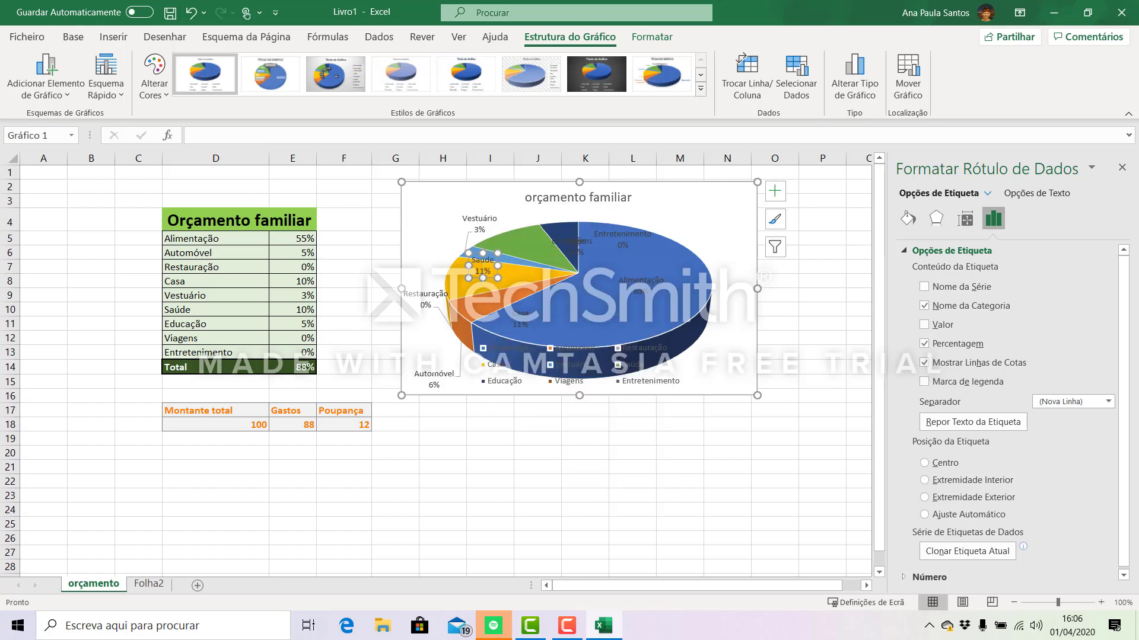
{"action": "left_click", "coordinate": [1123, 169]}
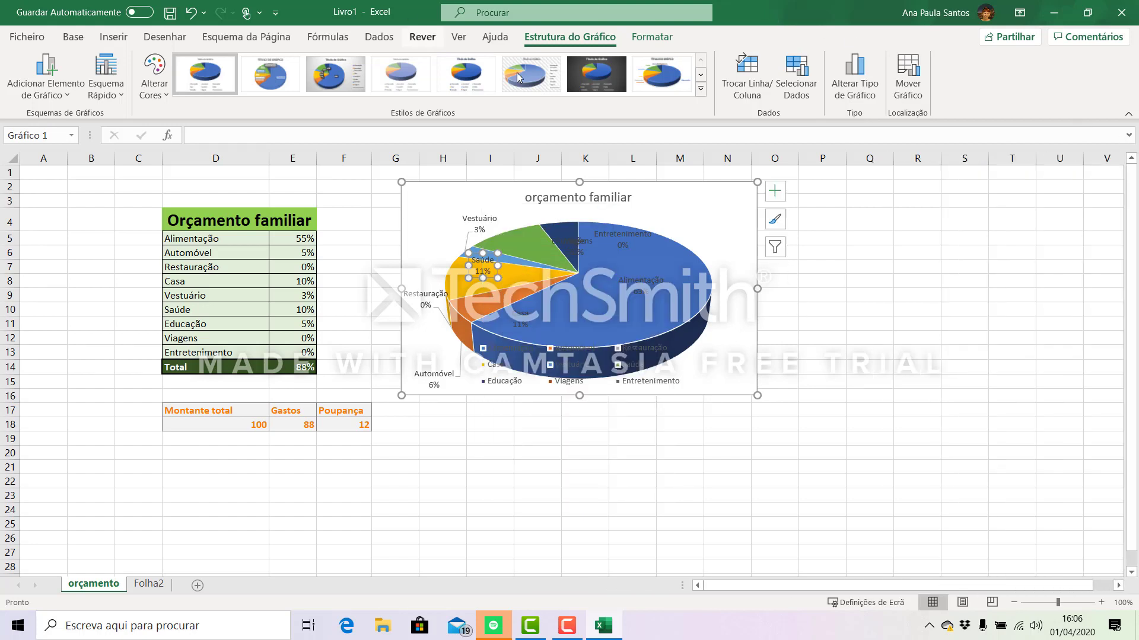
{"action": "left_click", "coordinate": [553, 477]}
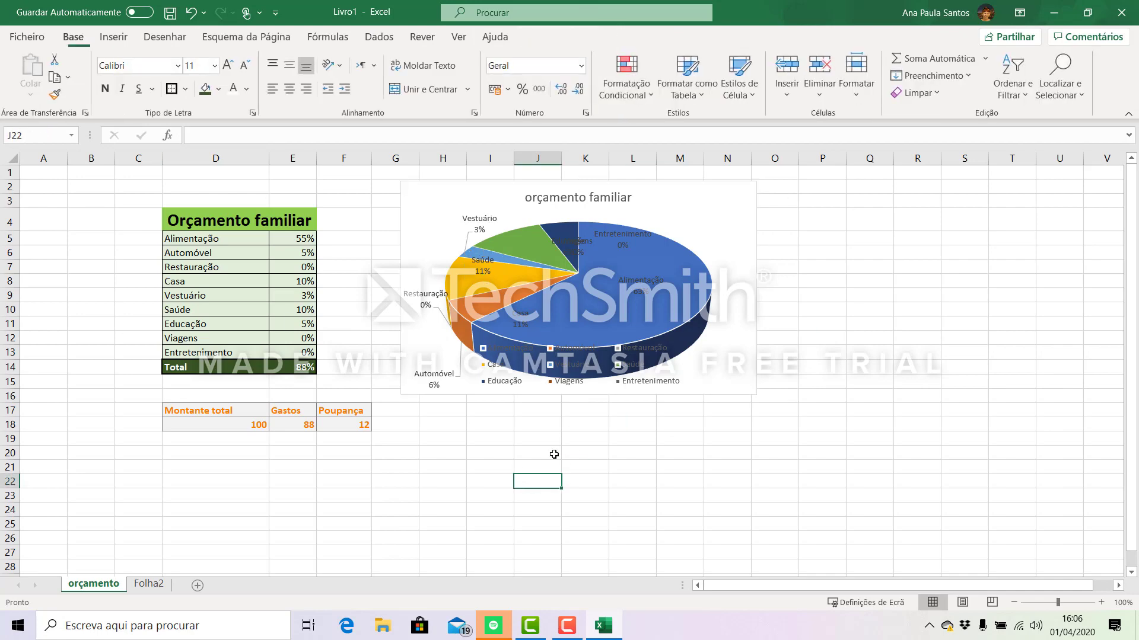
- Enlarge the pie chart downward to about row 19 and sideways to the end of column Q
{"action": "left_click", "coordinate": [552, 255]}
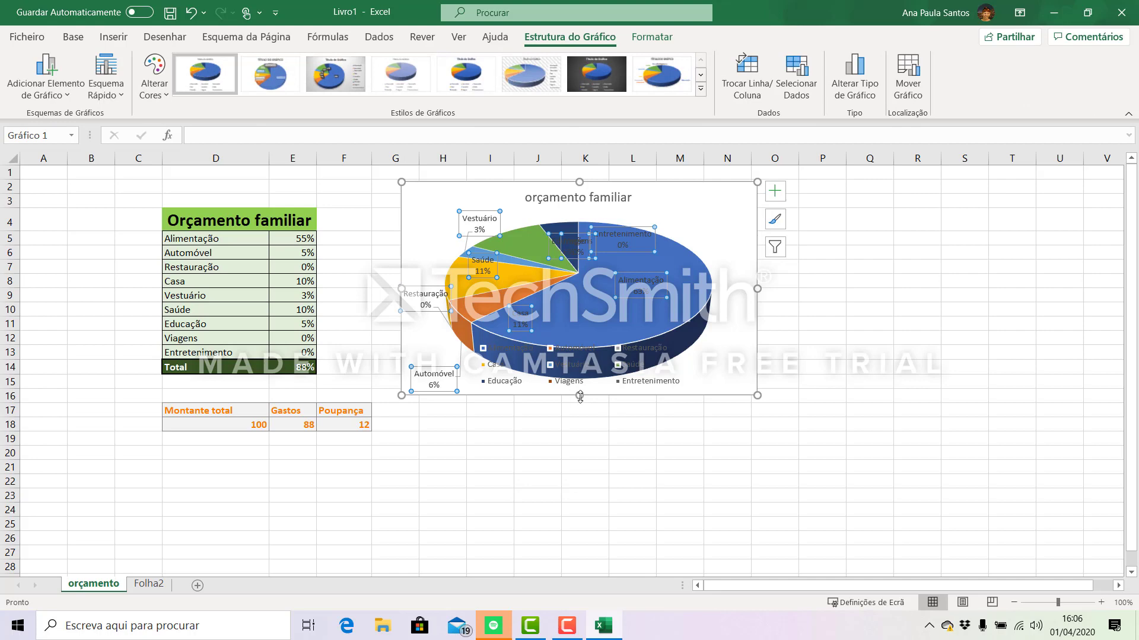
{"action": "left_click_drag", "start_coordinate": [580, 398], "coordinate": [666, 444]}
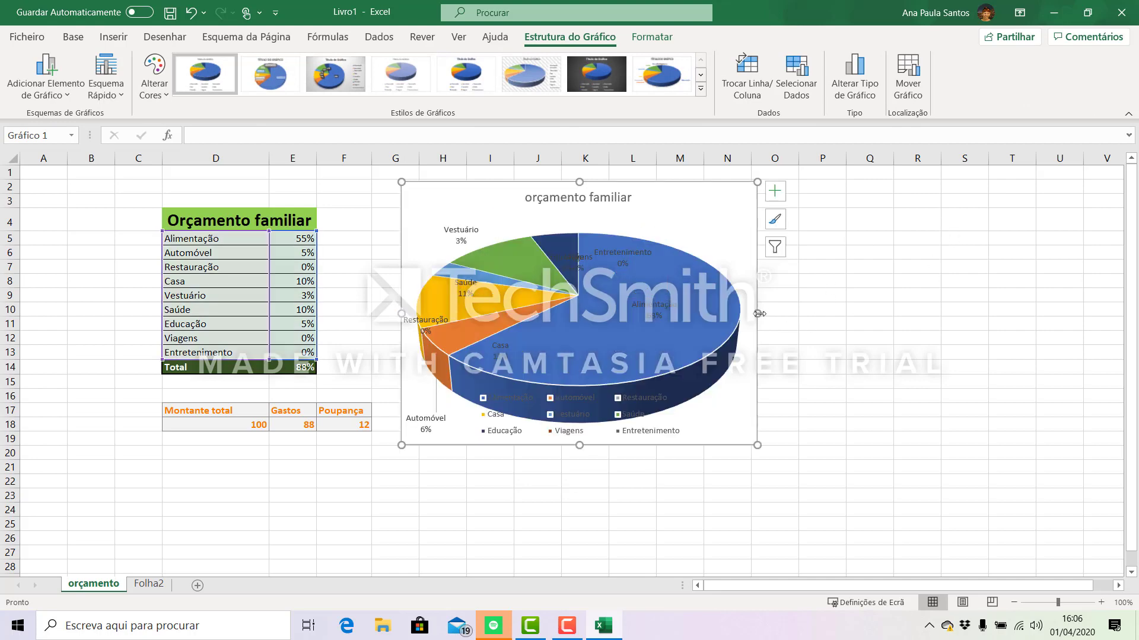
{"action": "left_click_drag", "start_coordinate": [759, 314], "coordinate": [891, 313]}
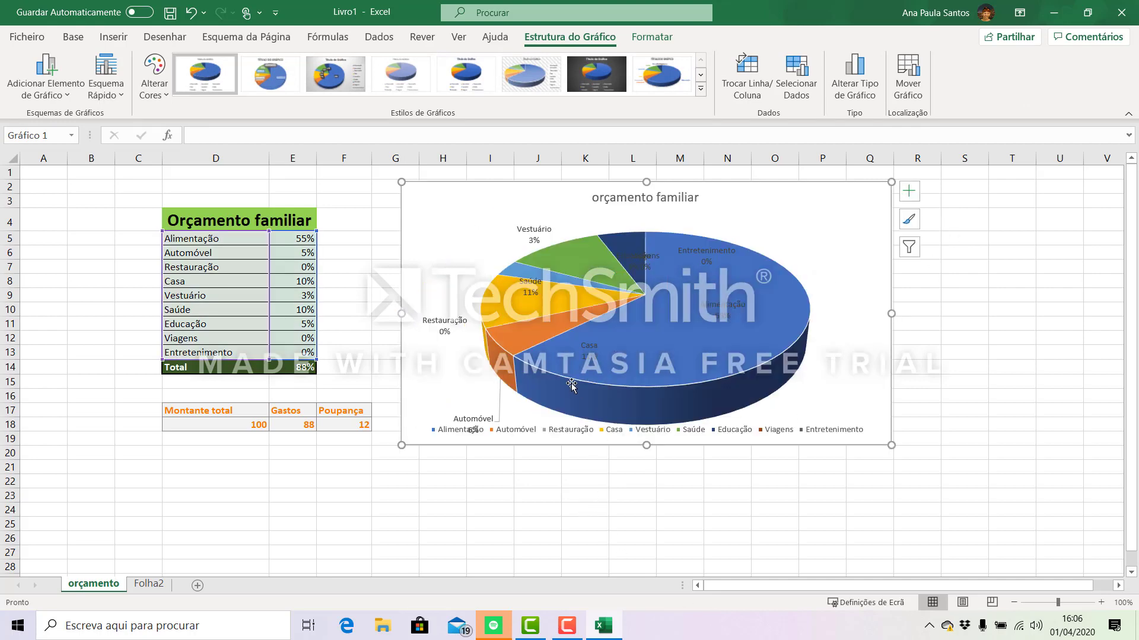
- Apply the seventh chart style with the dark background and move the Viagens data label above the pie
{"action": "left_click", "coordinate": [603, 80]}
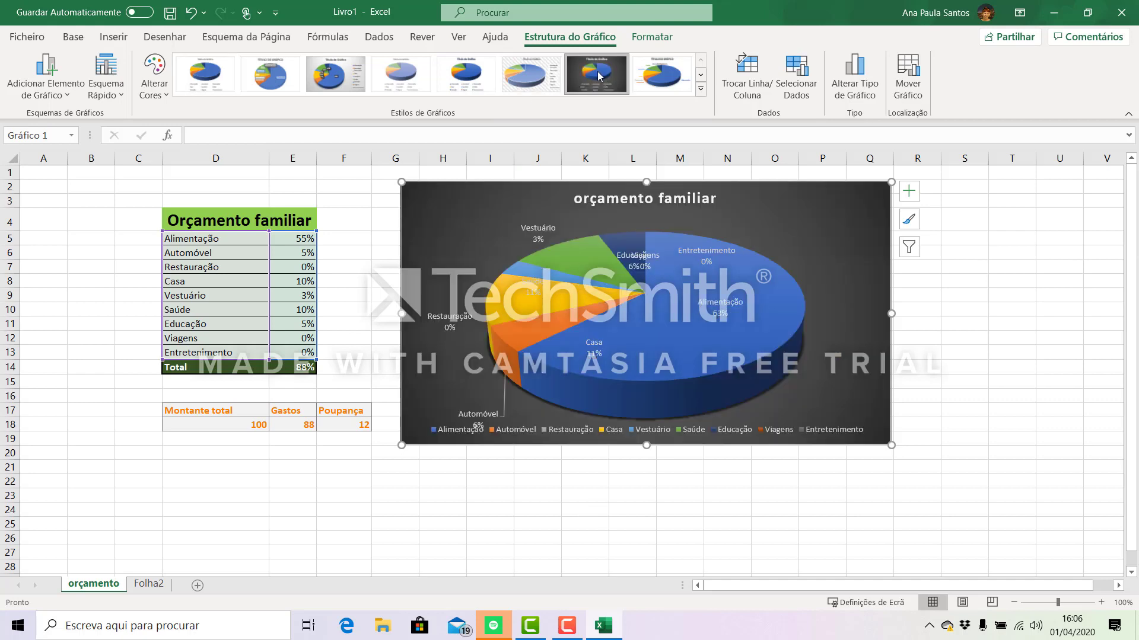
{"action": "left_click_drag", "start_coordinate": [658, 265], "coordinate": [643, 226]}
{"action": "left_click", "coordinate": [639, 242]}
{"action": "left_click", "coordinate": [643, 260]}
{"action": "left_click", "coordinate": [643, 259]}
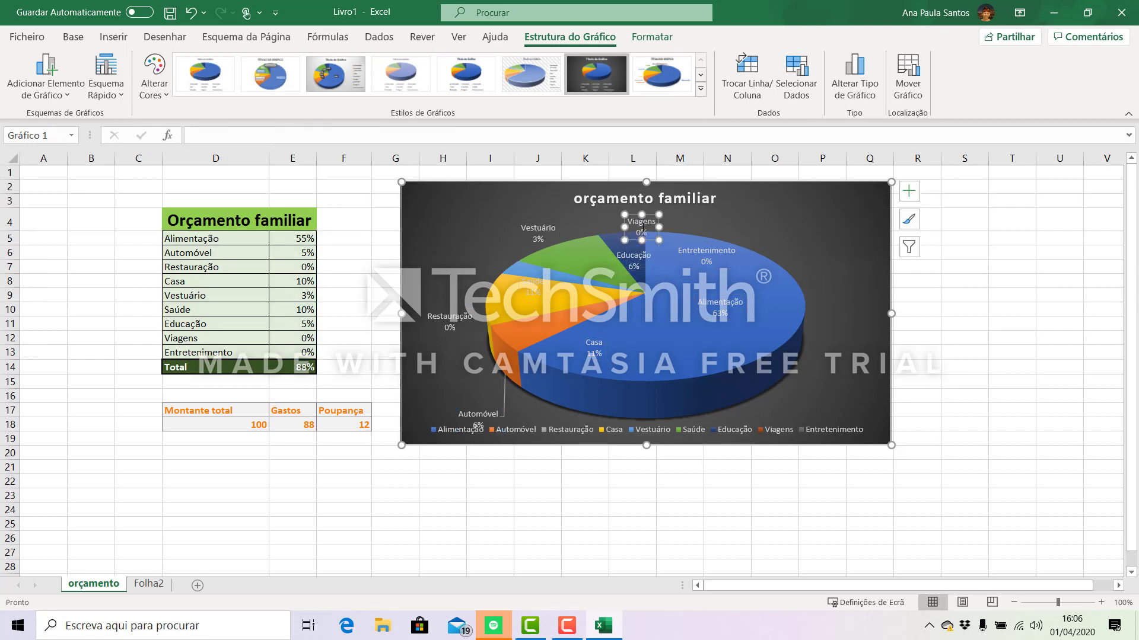
{"action": "left_click", "coordinate": [771, 223]}
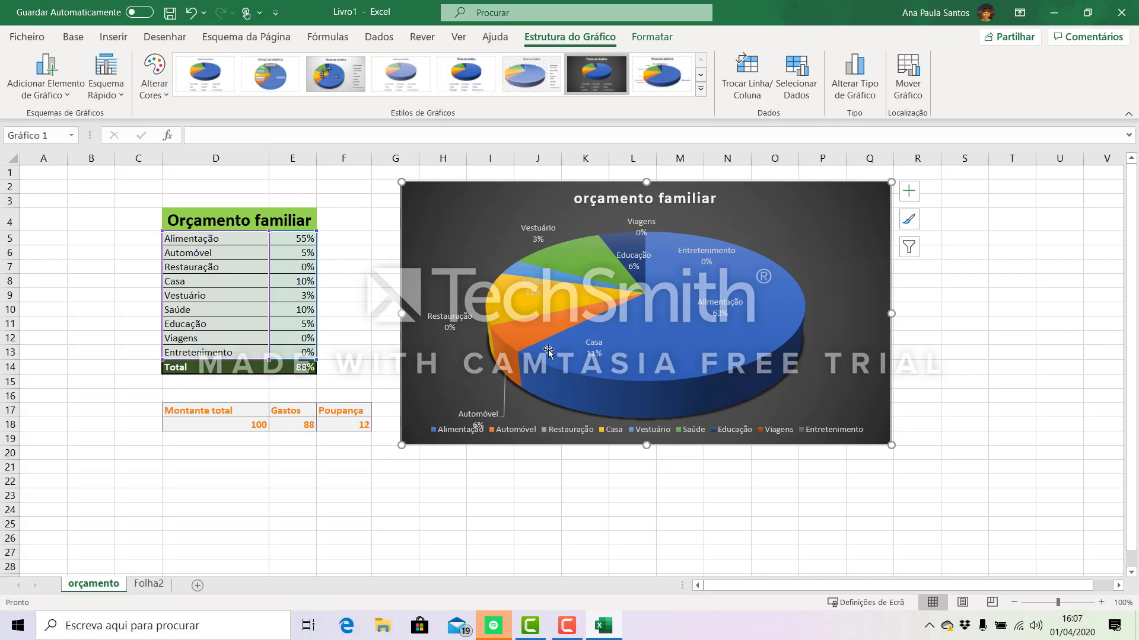
- Change the font colour of all the pie chart's data labels to red
{"action": "left_click", "coordinate": [535, 290]}
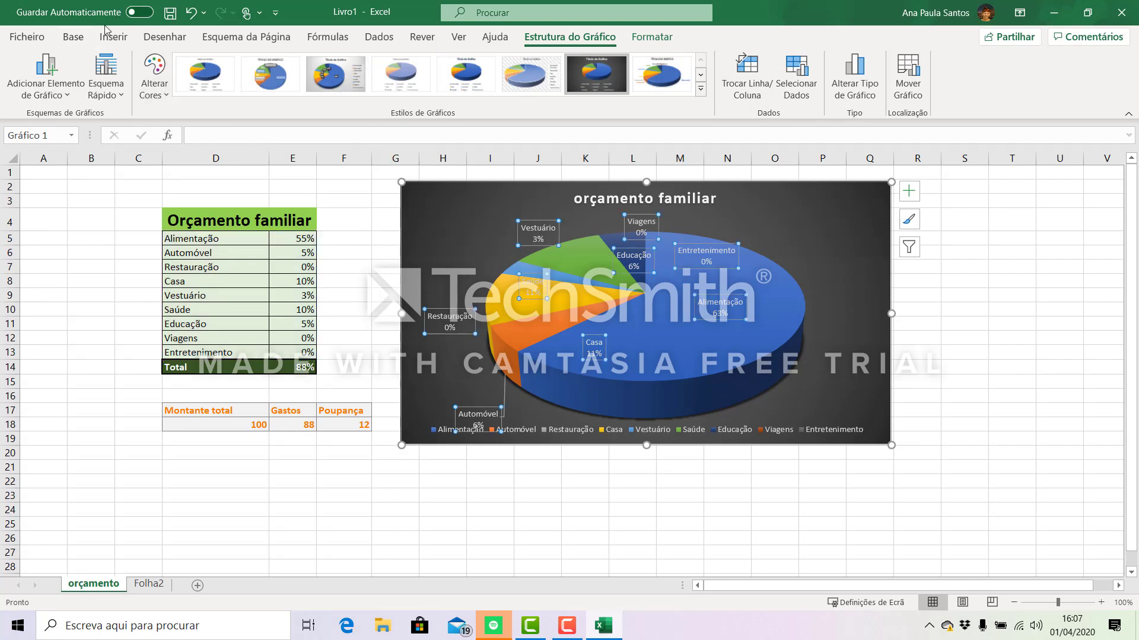
{"action": "left_click", "coordinate": [79, 39]}
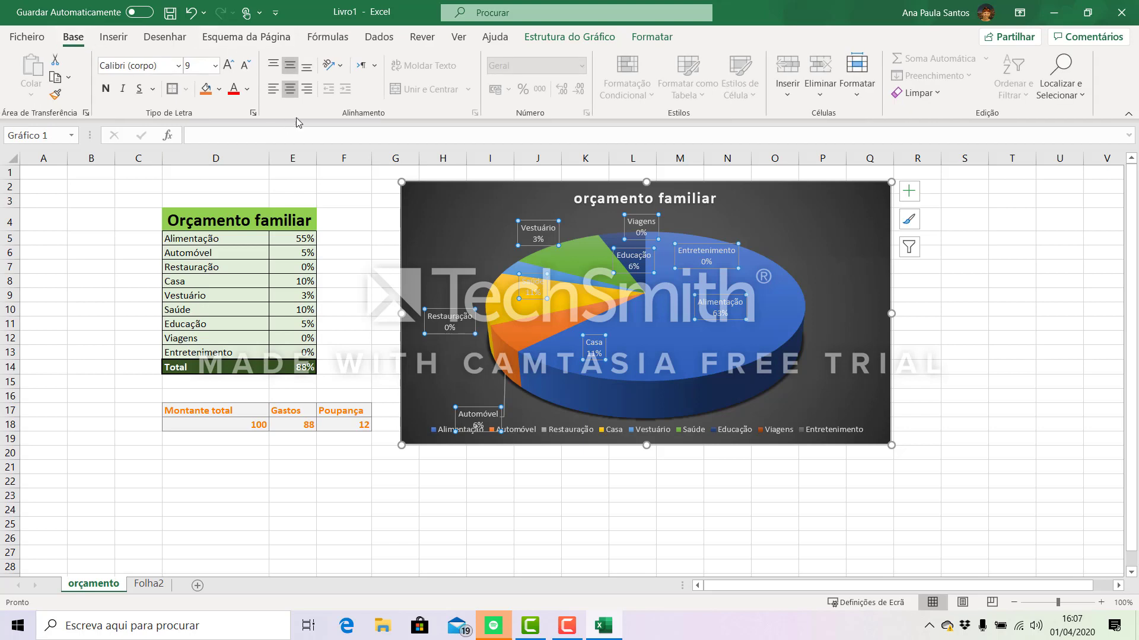
{"action": "left_click", "coordinate": [235, 95]}
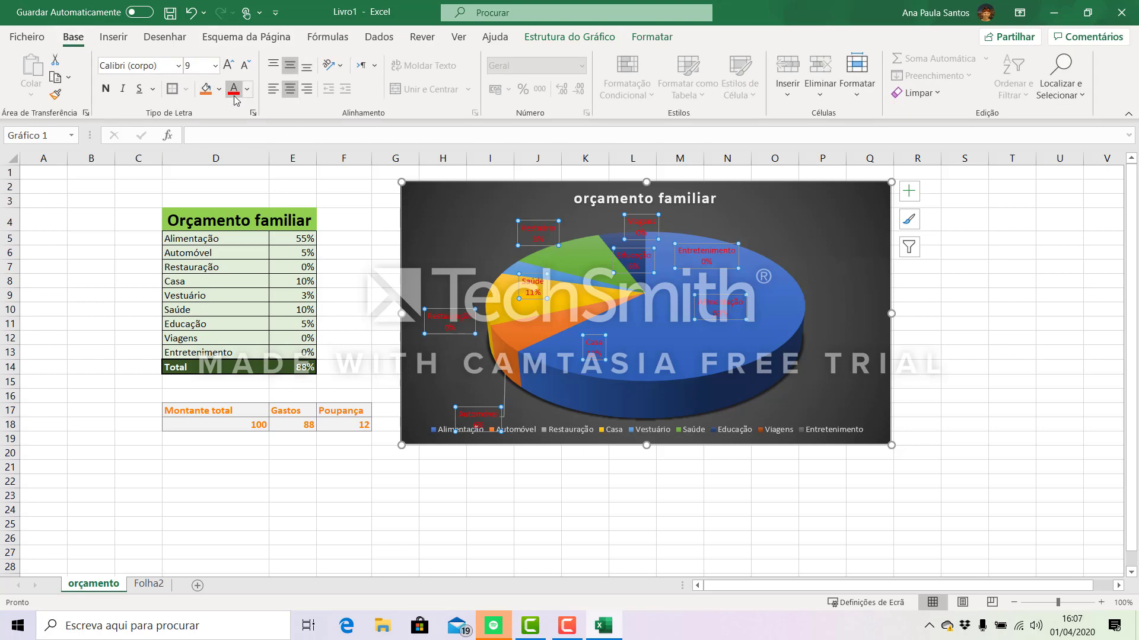
{"action": "left_click", "coordinate": [636, 526]}
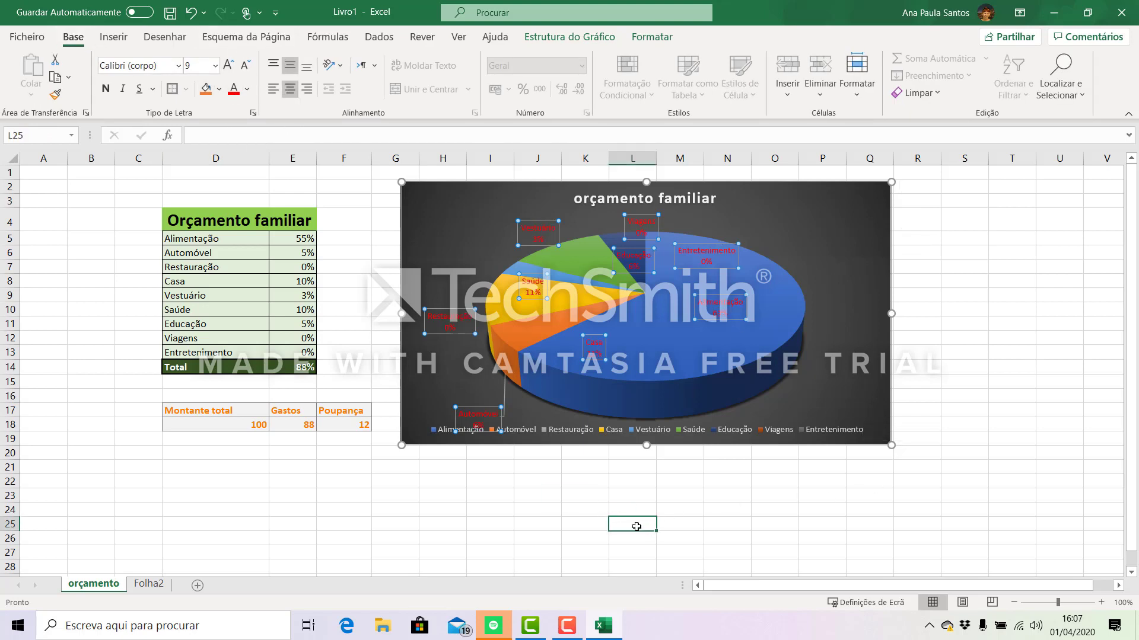
- Move the Automóvel data label up, clear of the chart legend
{"action": "left_click", "coordinate": [473, 402]}
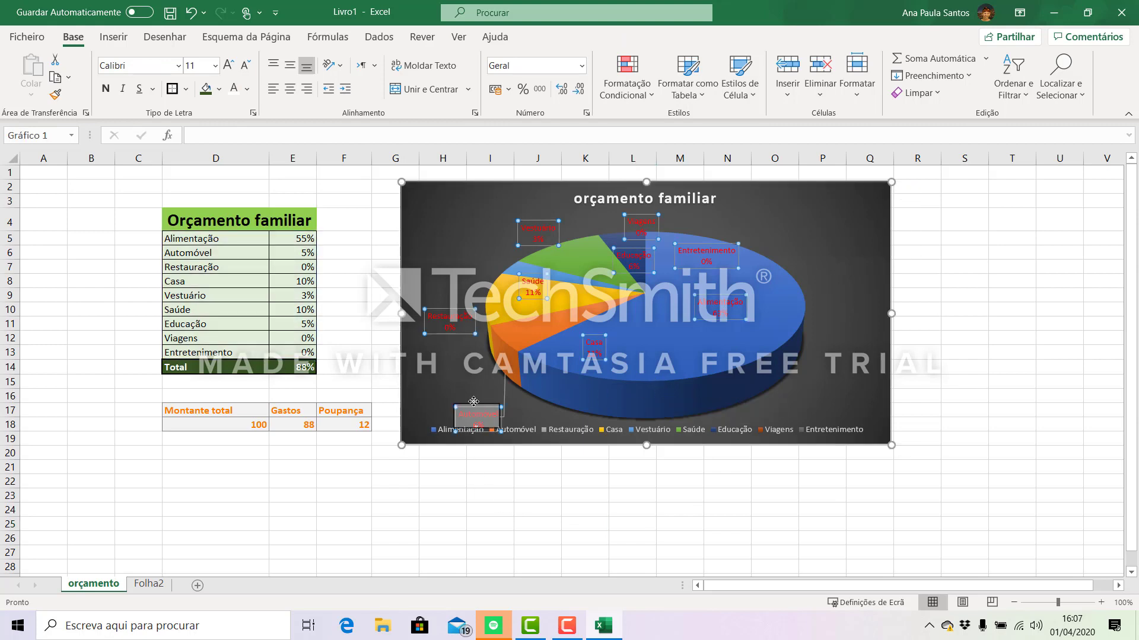
{"action": "left_click_drag", "start_coordinate": [473, 401], "coordinate": [476, 396]}
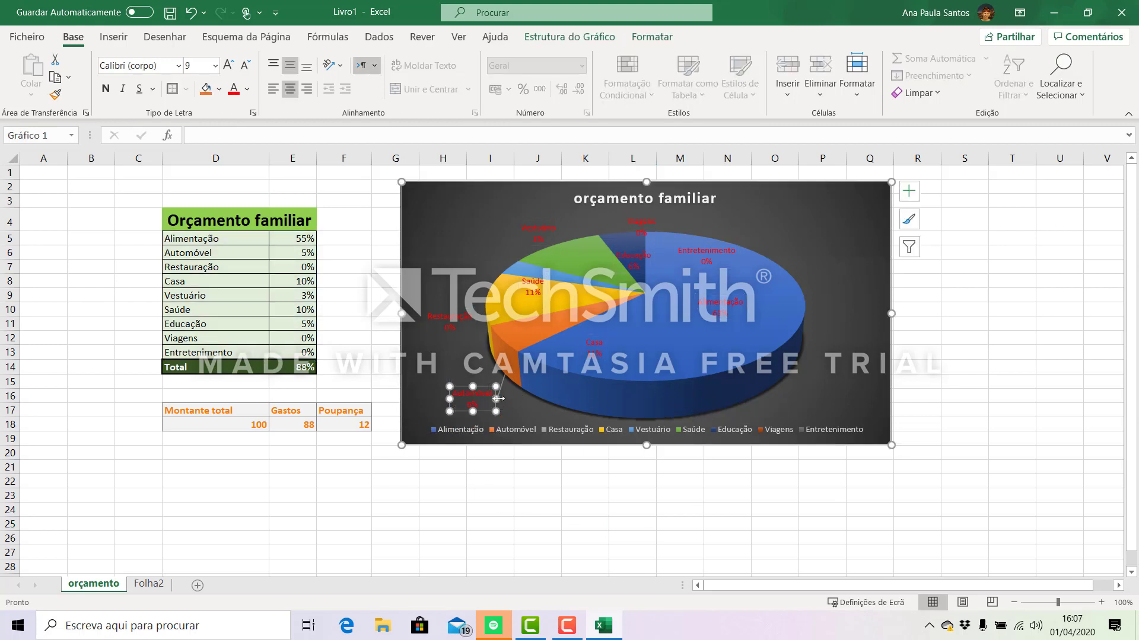
{"action": "left_click", "coordinate": [777, 509]}
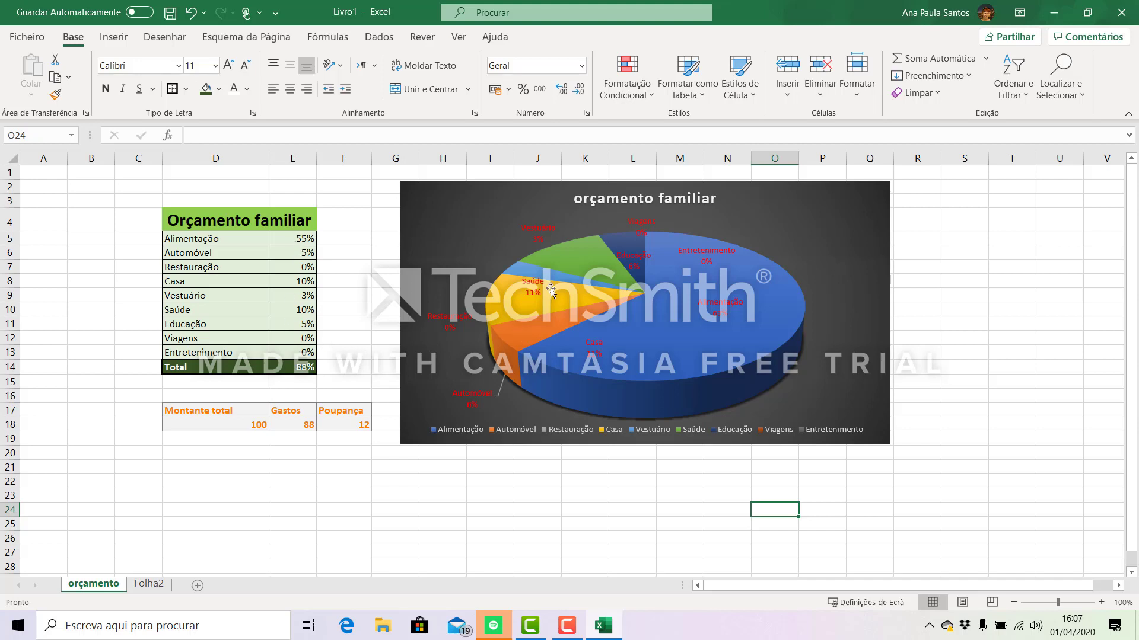
- Compare the Casa percentage in cell E8 with the corresponding data label in the pie chart
{"action": "mouse_move", "coordinate": [760, 290]}
{"action": "left_click", "coordinate": [287, 282]}
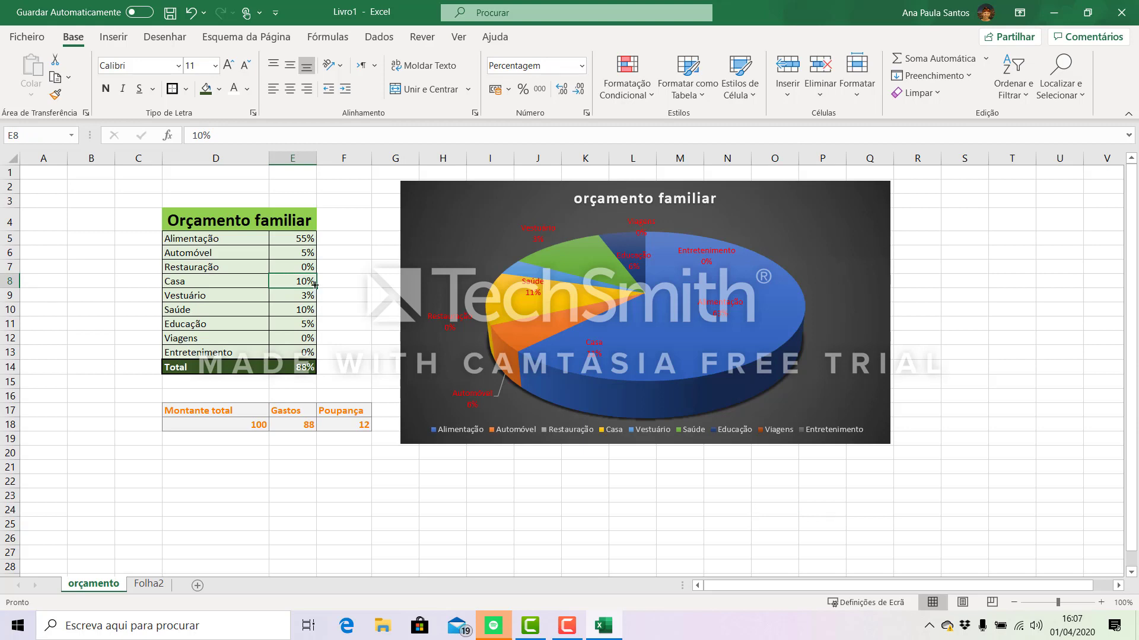
{"action": "left_click", "coordinate": [605, 380]}
{"action": "left_click", "coordinate": [295, 282]}
{"action": "left_click", "coordinate": [590, 353]}
{"action": "mouse_move", "coordinate": [579, 396]}
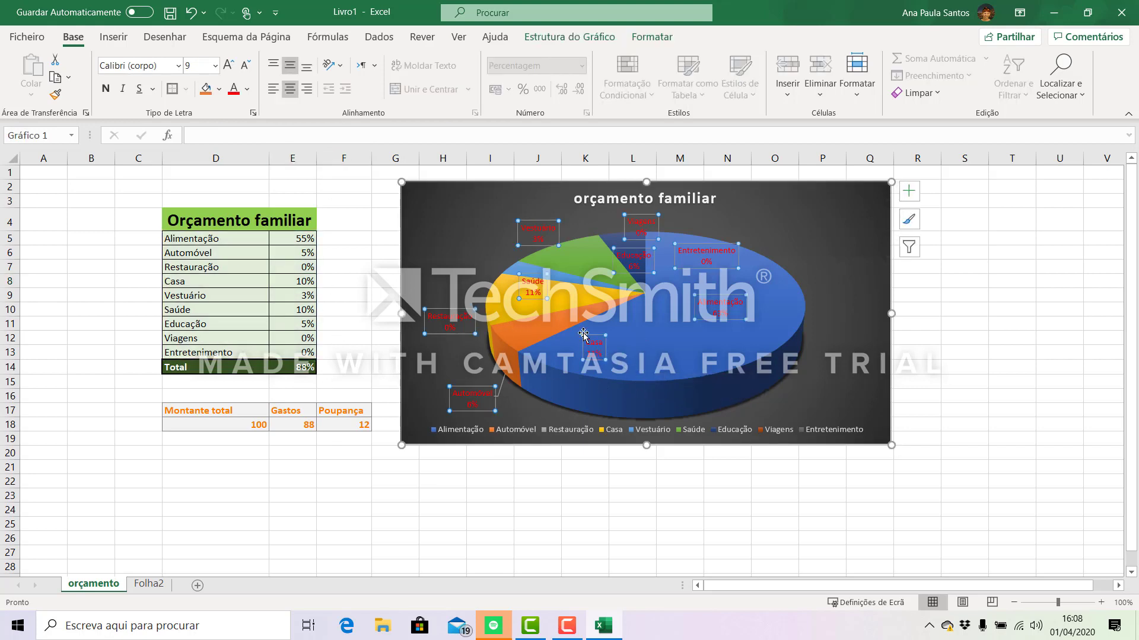
{"action": "left_click", "coordinate": [297, 282]}
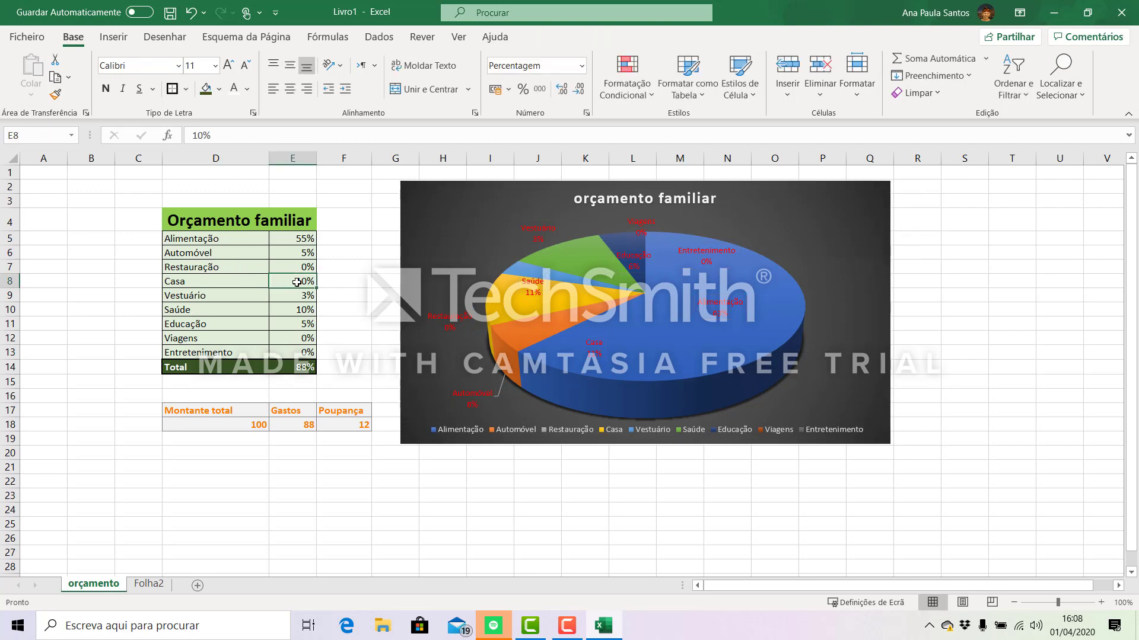
- Set the Casa percentage in cell E8 to 13%
{"action": "type", "text": "13"}
{"action": "key", "text": "Return"}
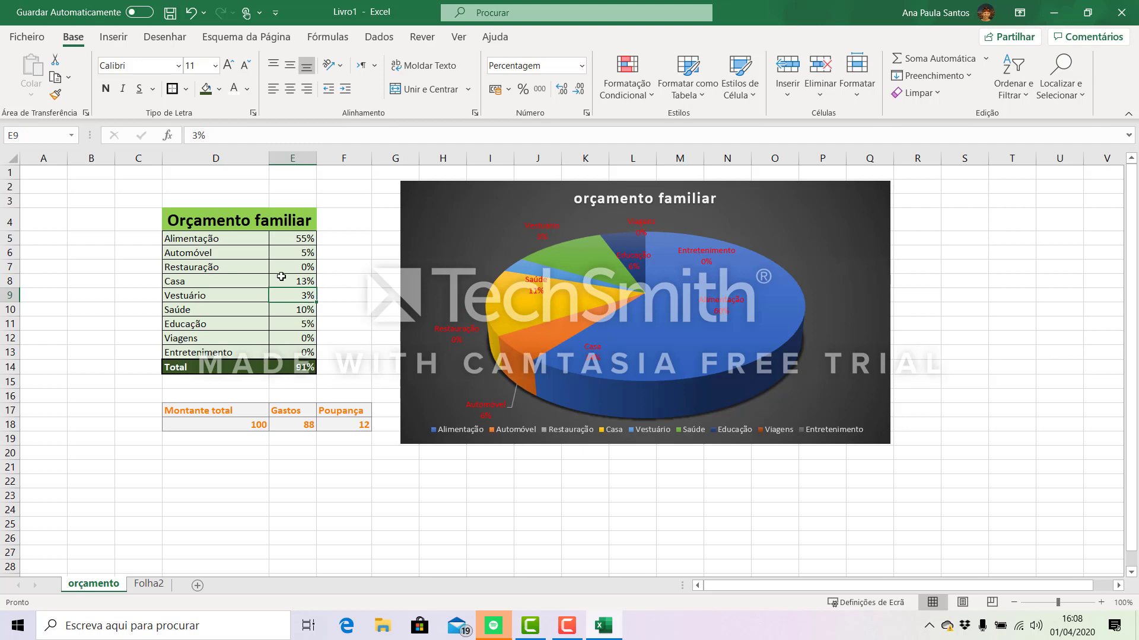
{"action": "left_click", "coordinate": [305, 281]}
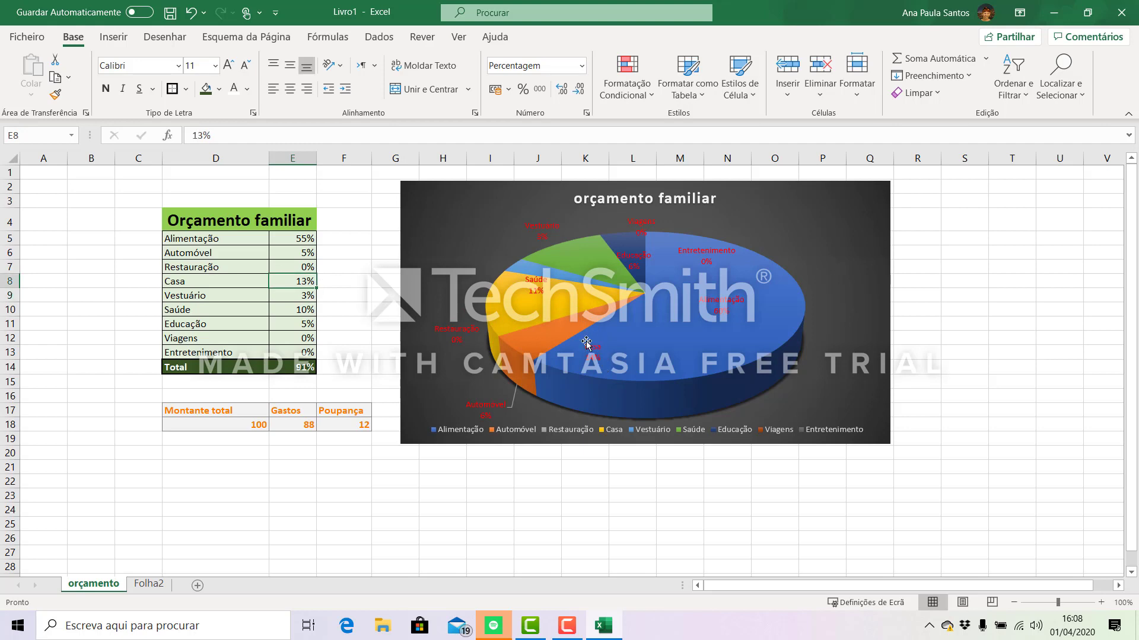
- Display the category percentages in E5:E13 with one decimal place and close the shape formatting options
{"action": "left_click_drag", "start_coordinate": [285, 240], "coordinate": [277, 355]}
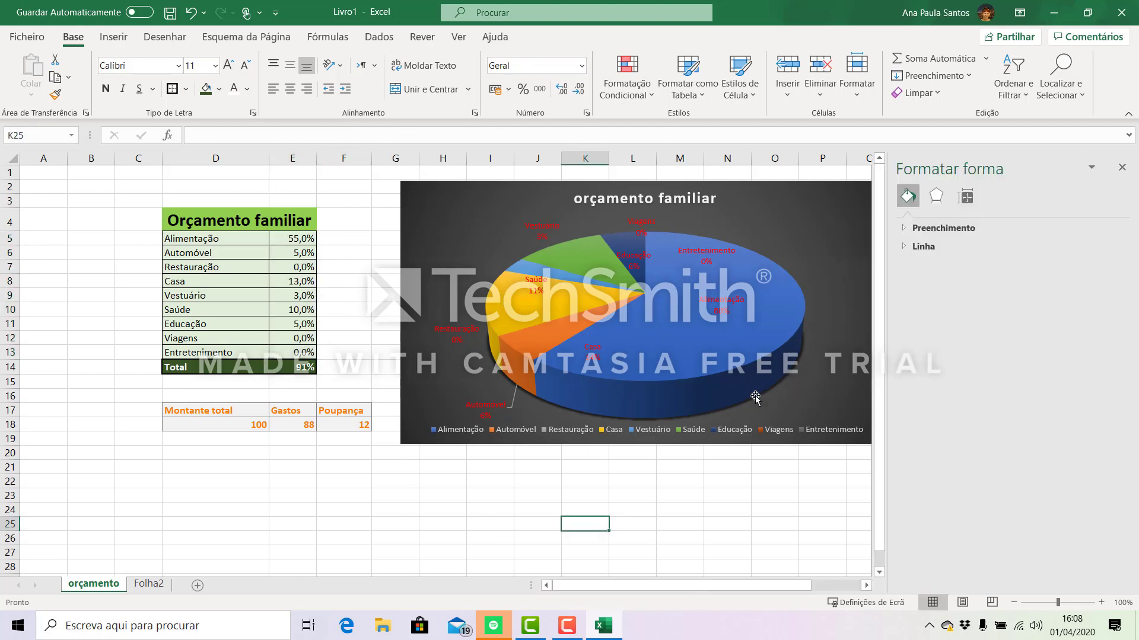
{"action": "mouse_move", "coordinate": [645, 393]}
{"action": "left_click", "coordinate": [233, 501]}
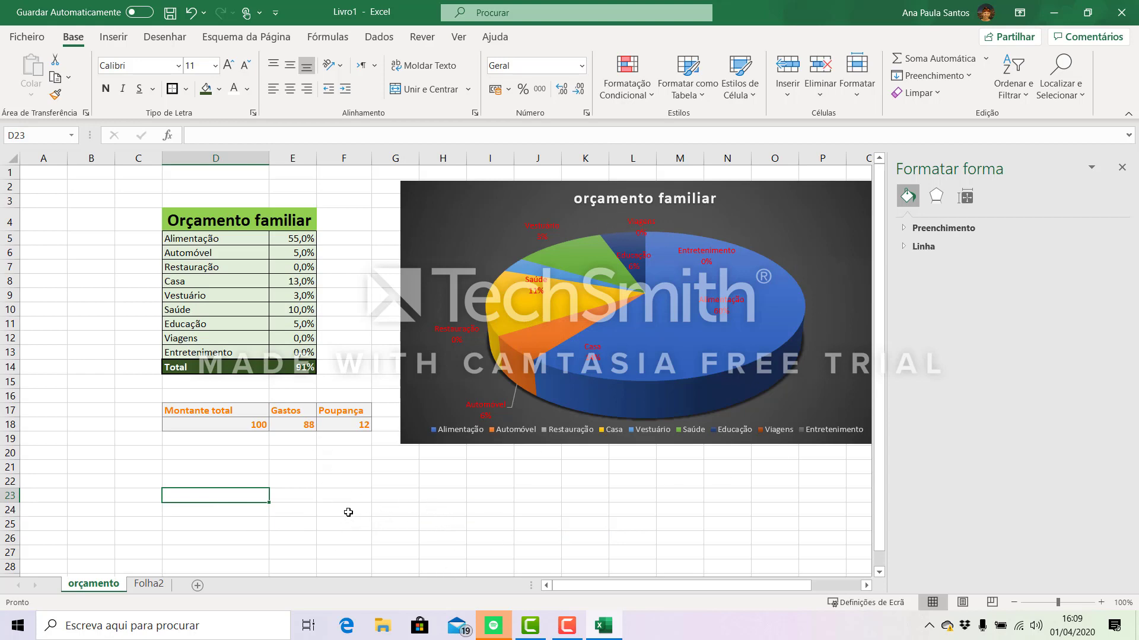
{"action": "left_click", "coordinate": [1122, 170]}
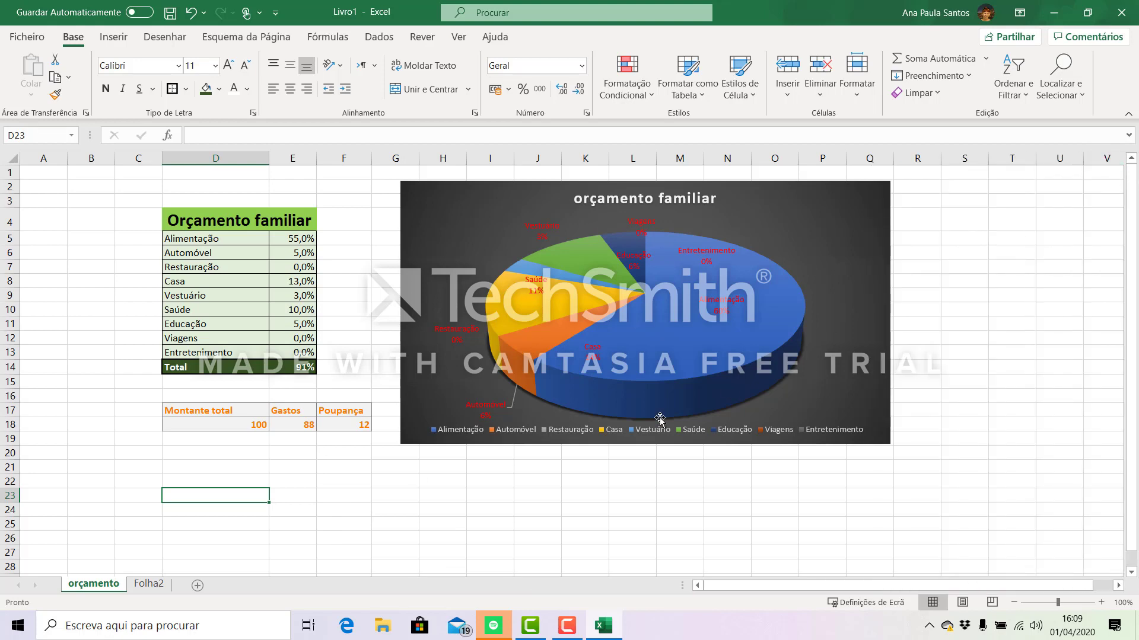
{"action": "scroll", "coordinate": [419, 502], "scroll_direction": "down", "scroll_amount": 1}
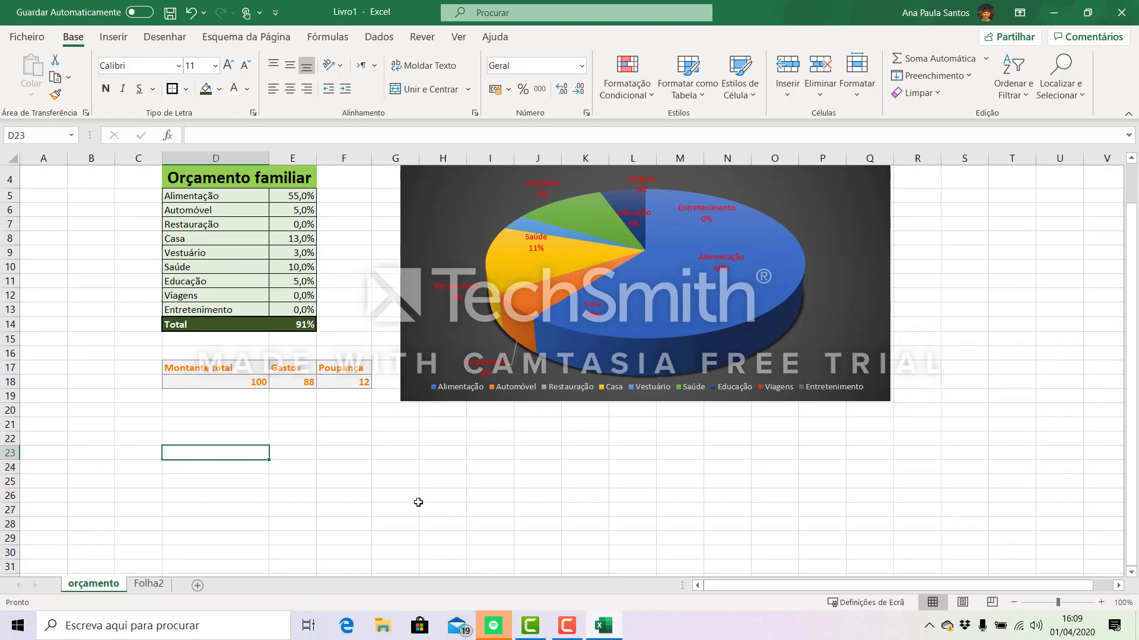
{"action": "scroll", "coordinate": [418, 502], "scroll_direction": "up", "scroll_amount": 1}
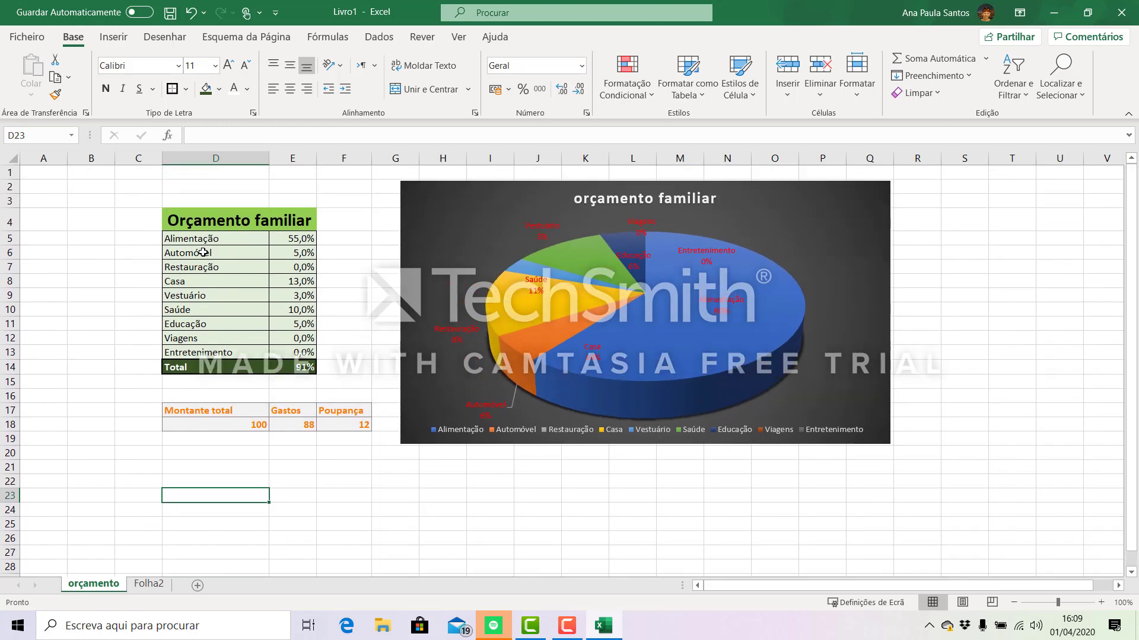
{"action": "left_click_drag", "start_coordinate": [186, 215], "coordinate": [187, 370]}
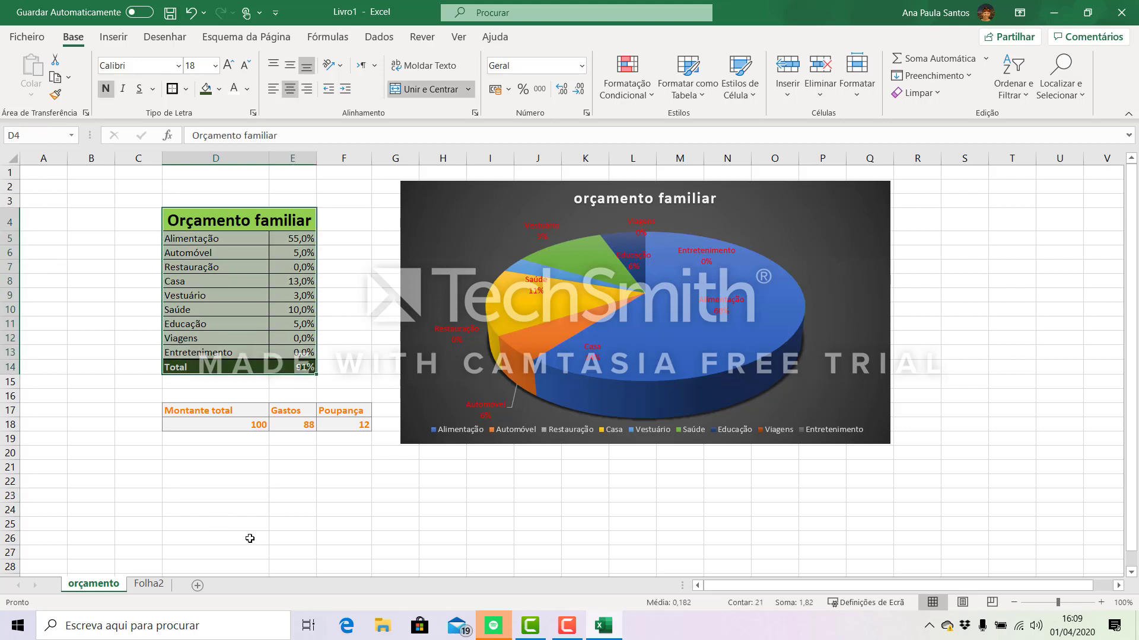
{"action": "left_click", "coordinate": [281, 519]}
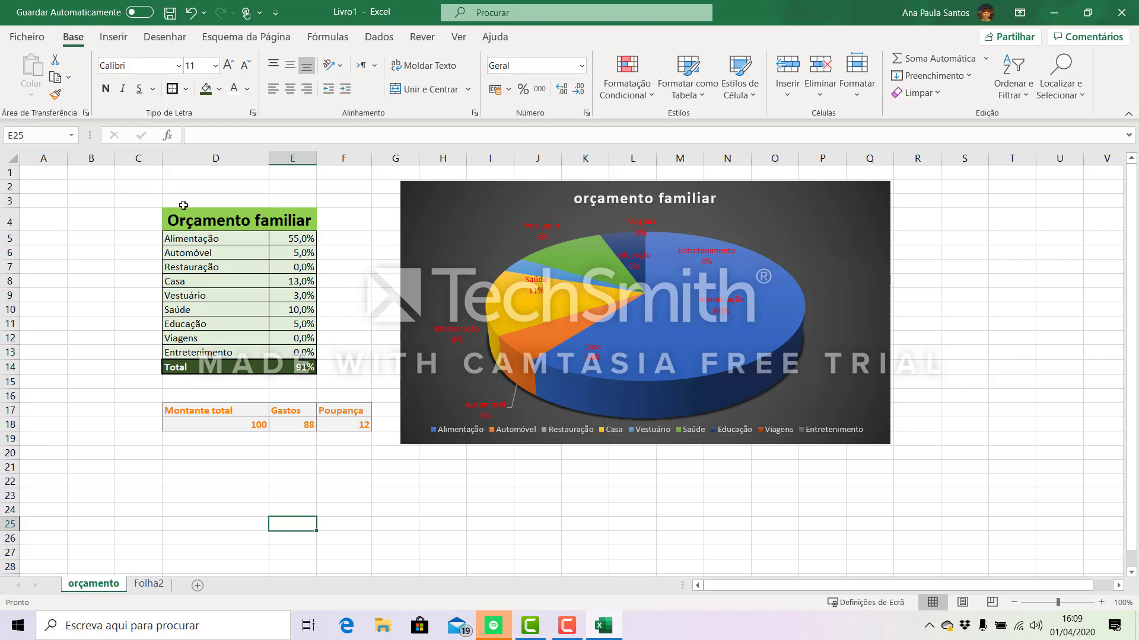
- Select the whole budget table D4:E14 and open the column and bar chart choices for inserting a chart
{"action": "left_click_drag", "start_coordinate": [187, 221], "coordinate": [196, 338]}
{"action": "left_click_drag", "start_coordinate": [191, 358], "coordinate": [191, 366]}
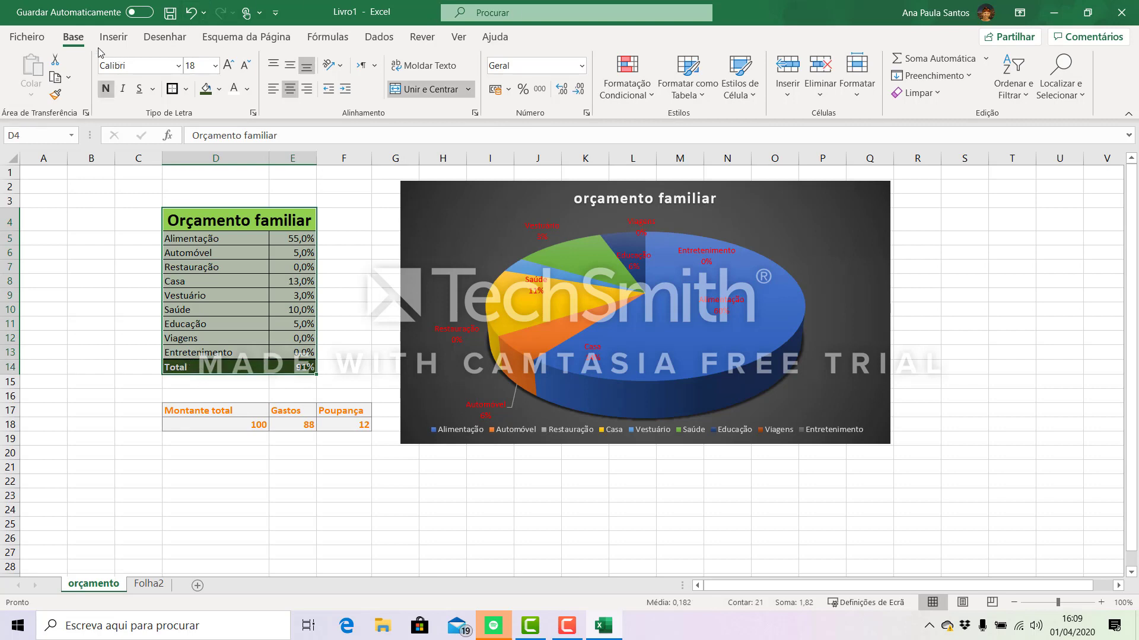
{"action": "left_click", "coordinate": [113, 37]}
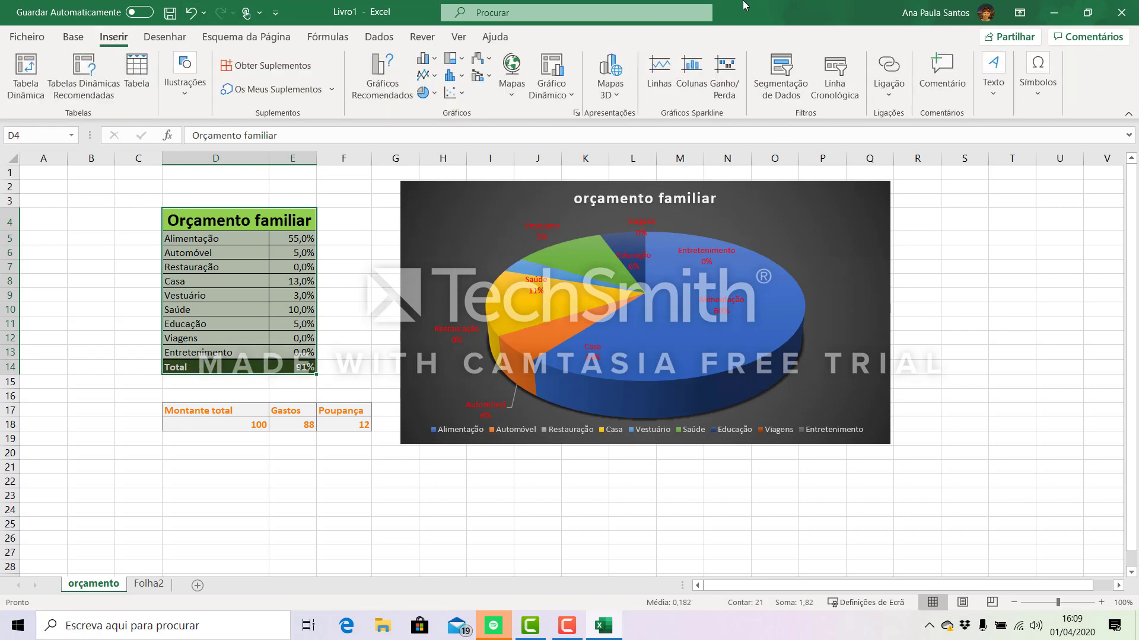
{"action": "left_click", "coordinate": [436, 60]}
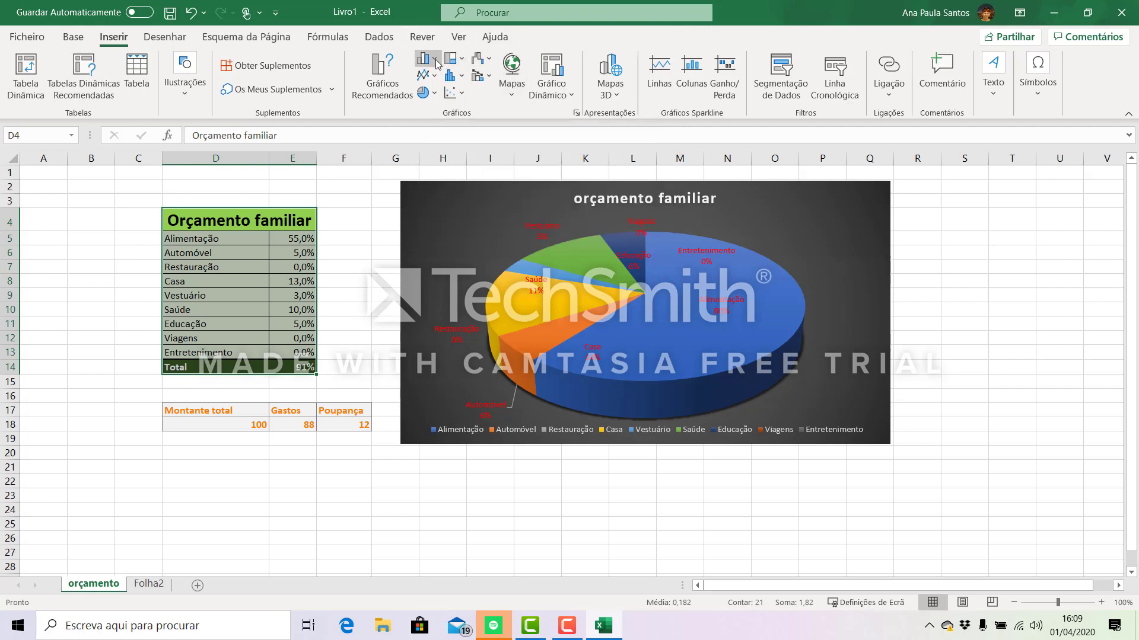
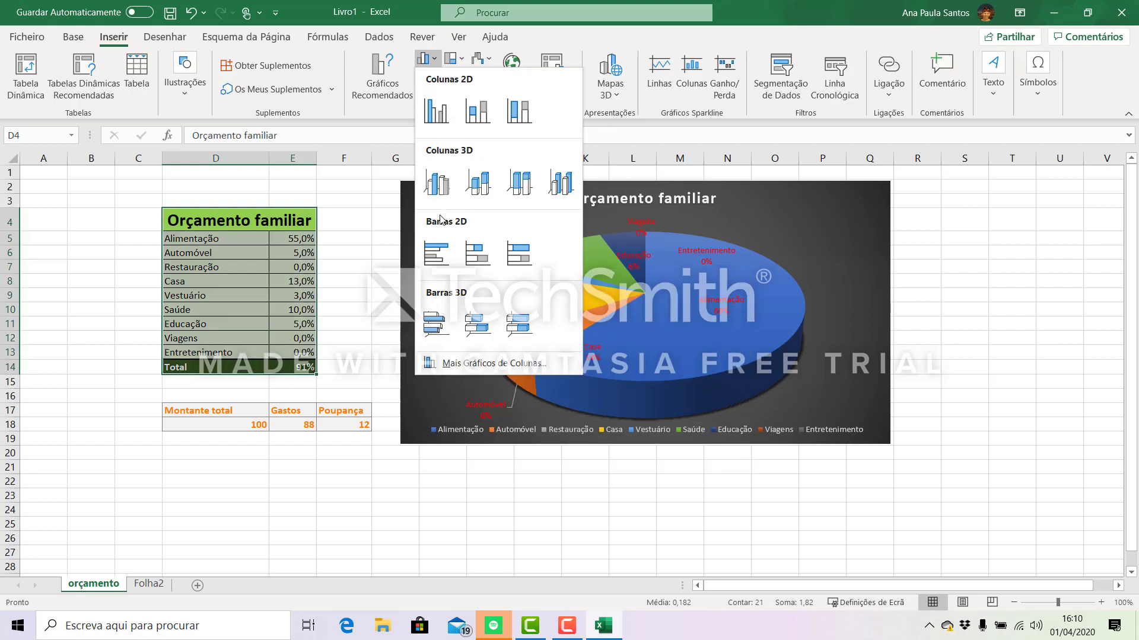
- Insert a 3D clustered bar chart of the budget table and place it just below the pie chart
{"action": "left_click", "coordinate": [441, 330]}
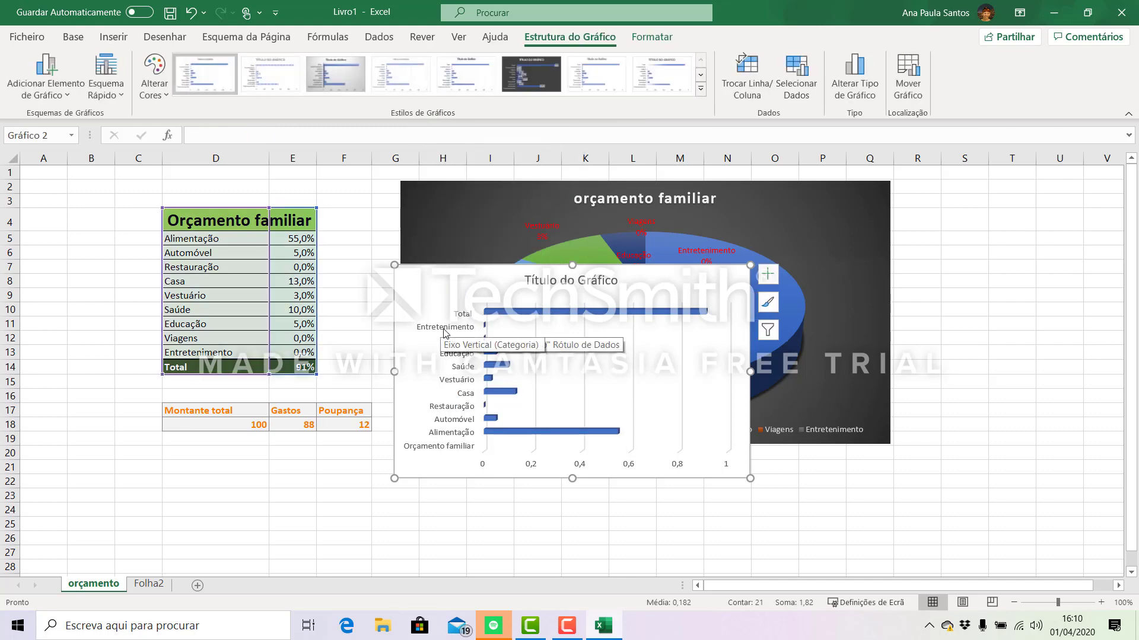
{"action": "left_click_drag", "start_coordinate": [630, 348], "coordinate": [320, 542]}
{"action": "scroll", "coordinate": [562, 473], "scroll_direction": "down", "scroll_amount": 4}
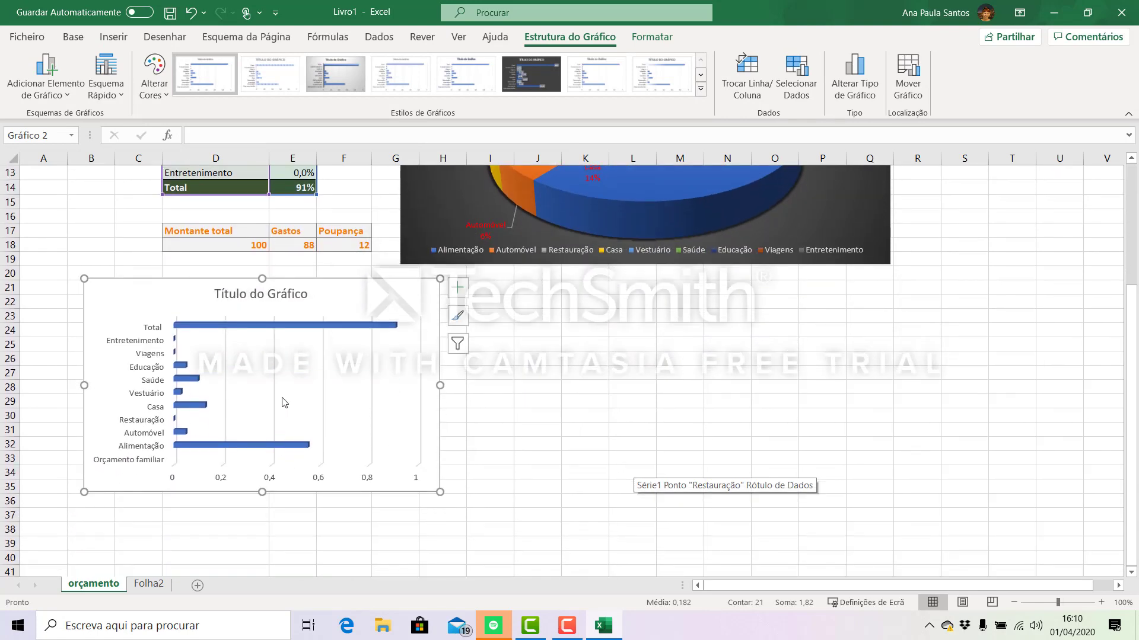
{"action": "left_click_drag", "start_coordinate": [326, 295], "coordinate": [622, 300]}
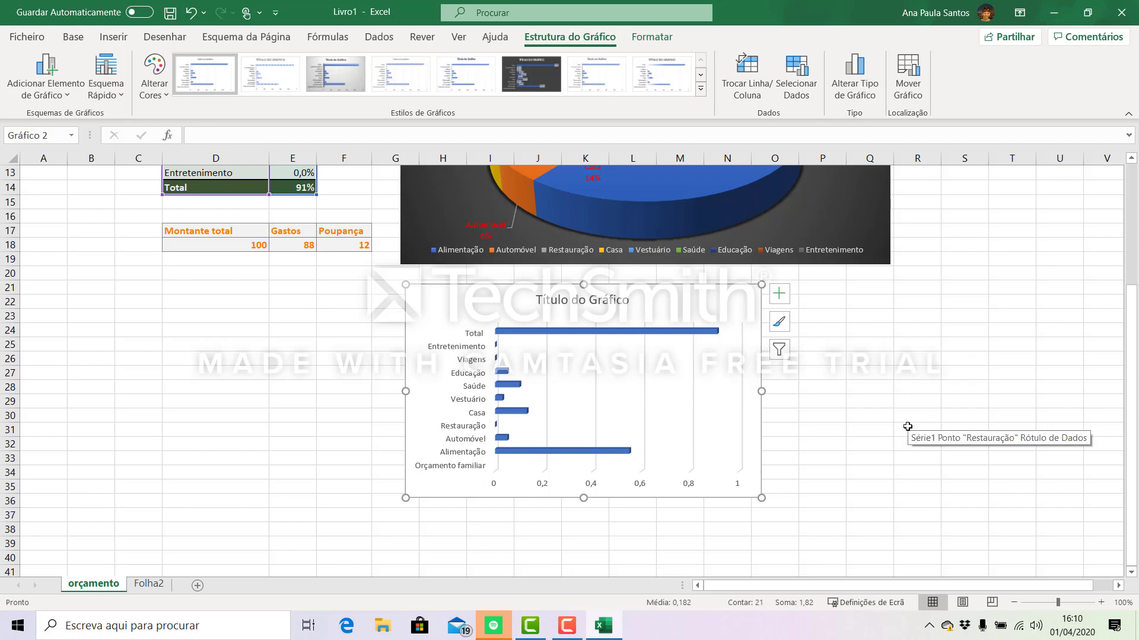
{"action": "scroll", "coordinate": [278, 403], "scroll_direction": "up", "scroll_amount": 2}
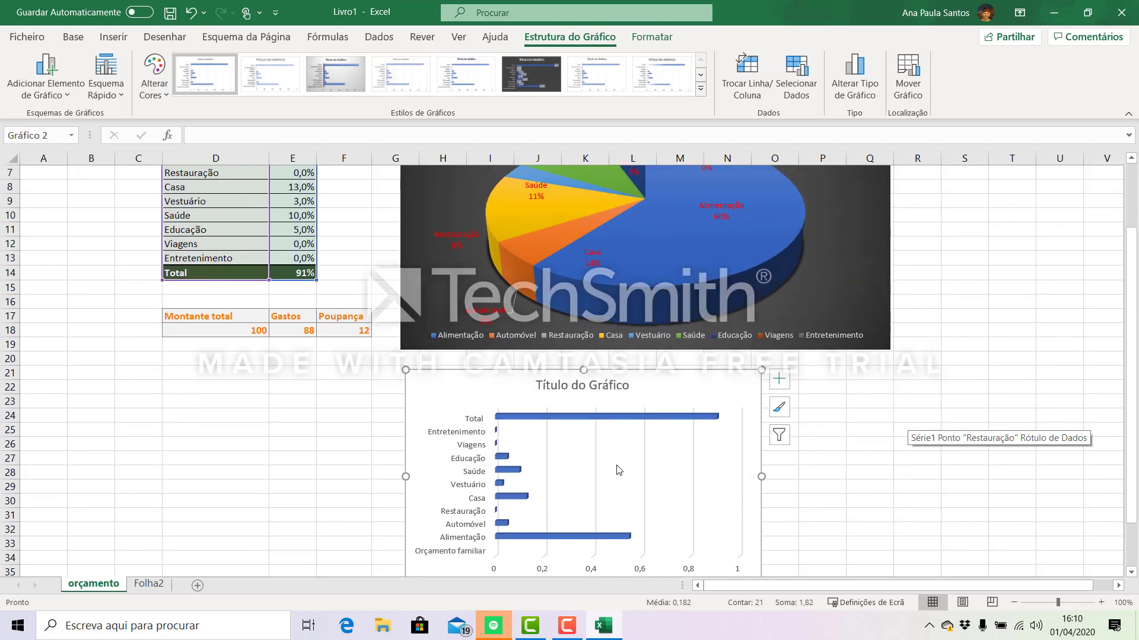
{"action": "scroll", "coordinate": [935, 458], "scroll_direction": "down", "scroll_amount": 2}
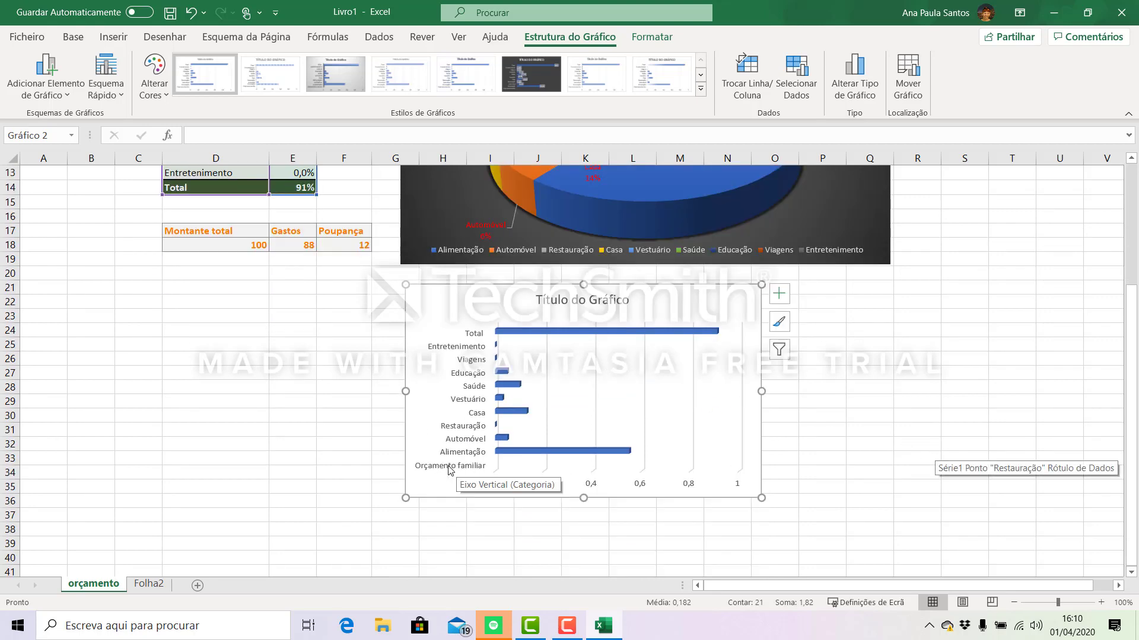
- Exclude the "Orçamento familiar" category from the bar chart's data source
{"action": "scroll", "coordinate": [683, 446], "scroll_direction": "up", "scroll_amount": 1}
{"action": "scroll", "coordinate": [688, 440], "scroll_direction": "up", "scroll_amount": 1}
{"action": "scroll", "coordinate": [688, 442], "scroll_direction": "down", "scroll_amount": 3}
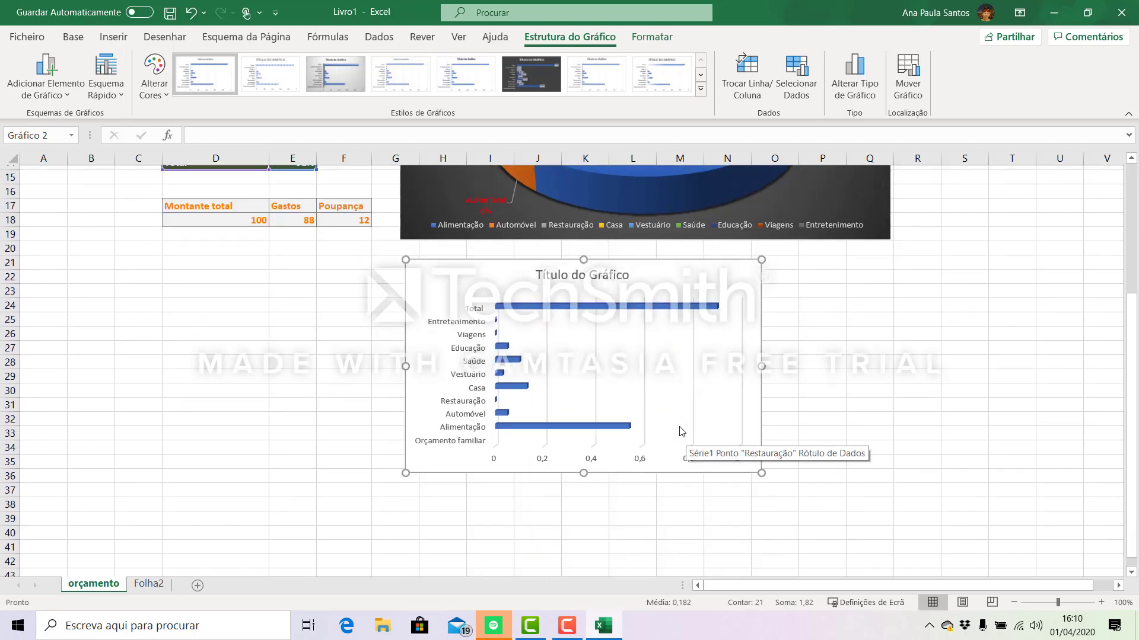
{"action": "left_click", "coordinate": [454, 424]}
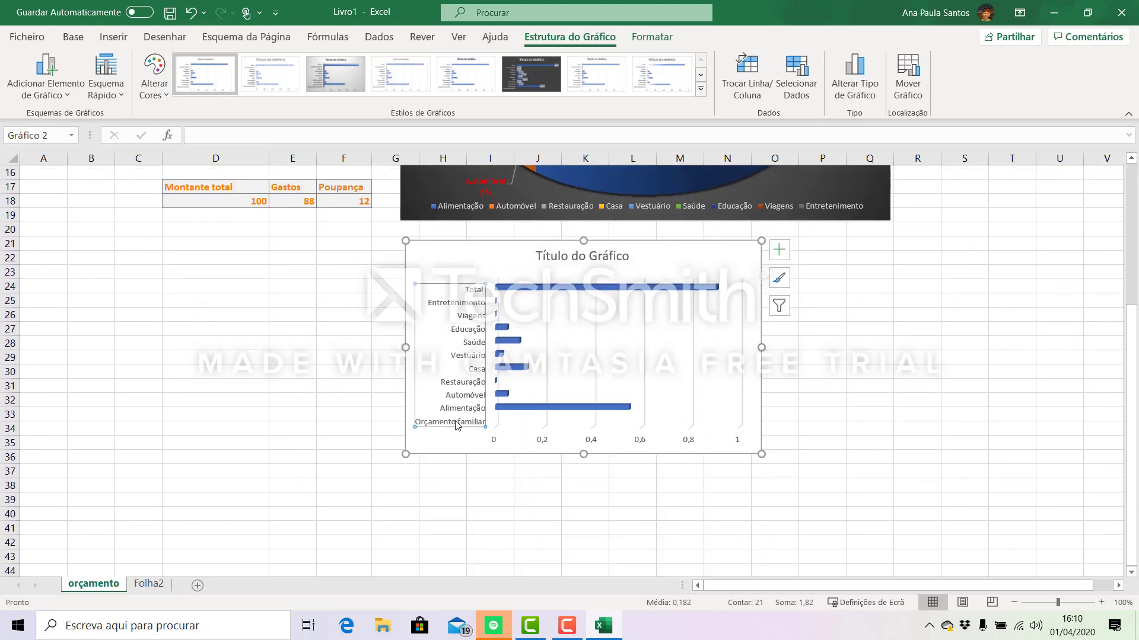
{"action": "scroll", "coordinate": [569, 426], "scroll_direction": "up", "scroll_amount": 3}
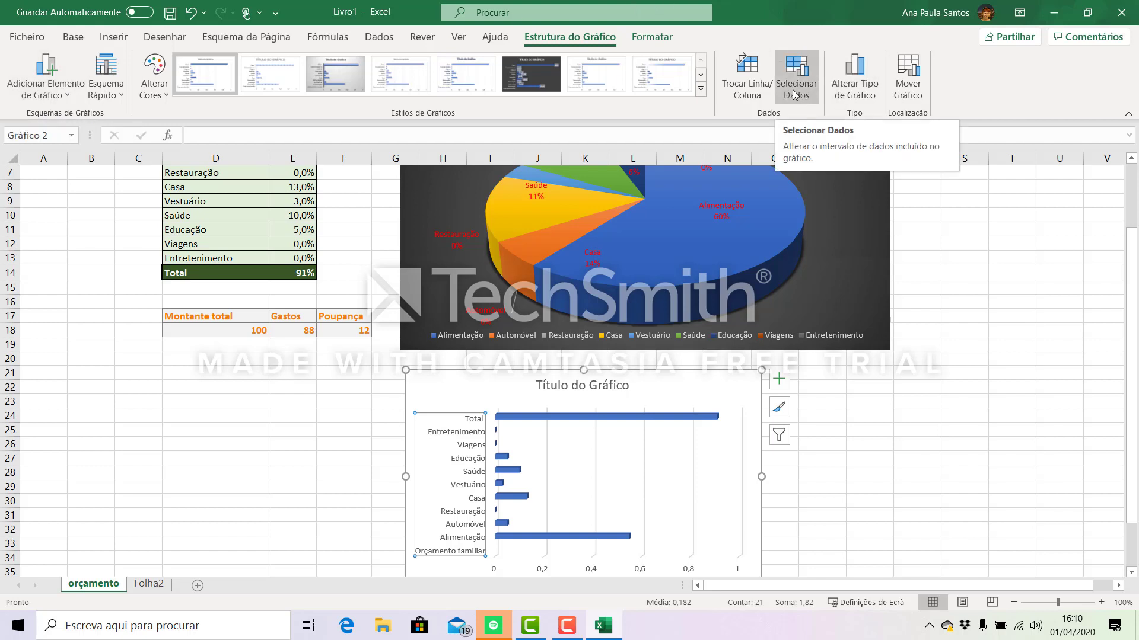
{"action": "left_click", "coordinate": [793, 54]}
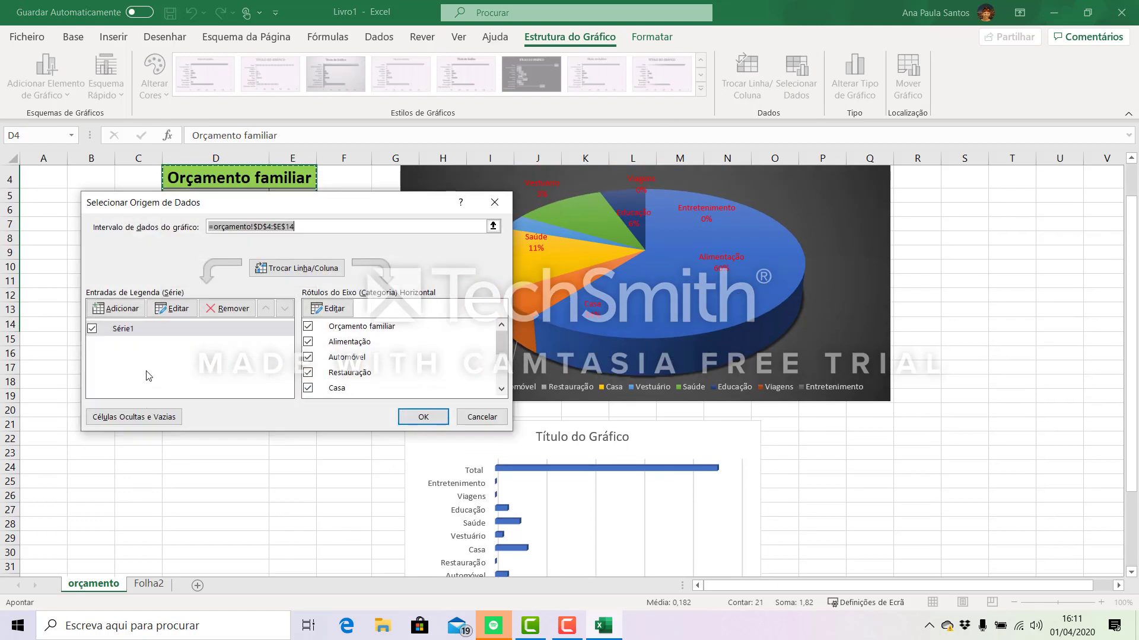
{"action": "left_click", "coordinate": [308, 326]}
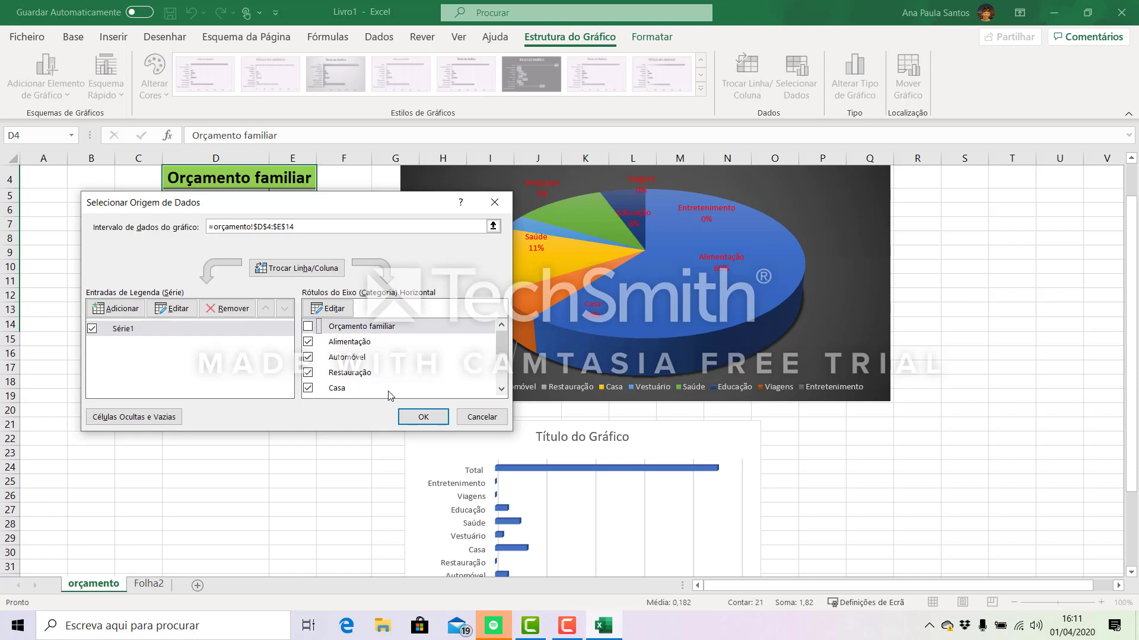
{"action": "left_click", "coordinate": [424, 417]}
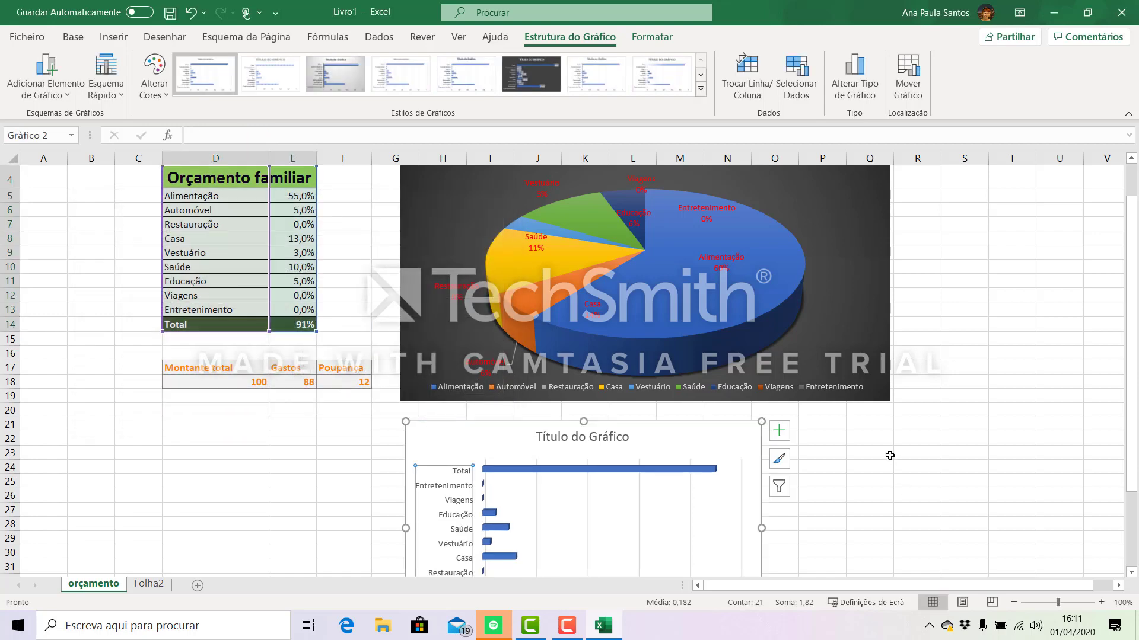
- Enlarge the bar chart to match the pie chart's width and apply the dark chart style with boxed data labels
{"action": "scroll", "coordinate": [890, 455], "scroll_direction": "down", "scroll_amount": 2}
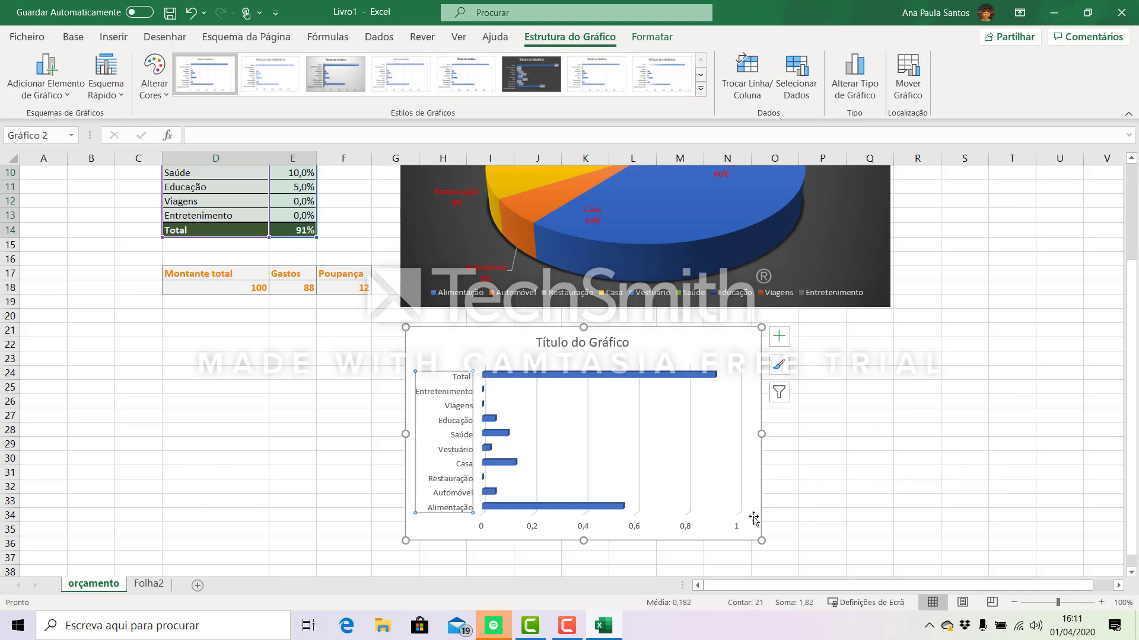
{"action": "left_click", "coordinate": [719, 501]}
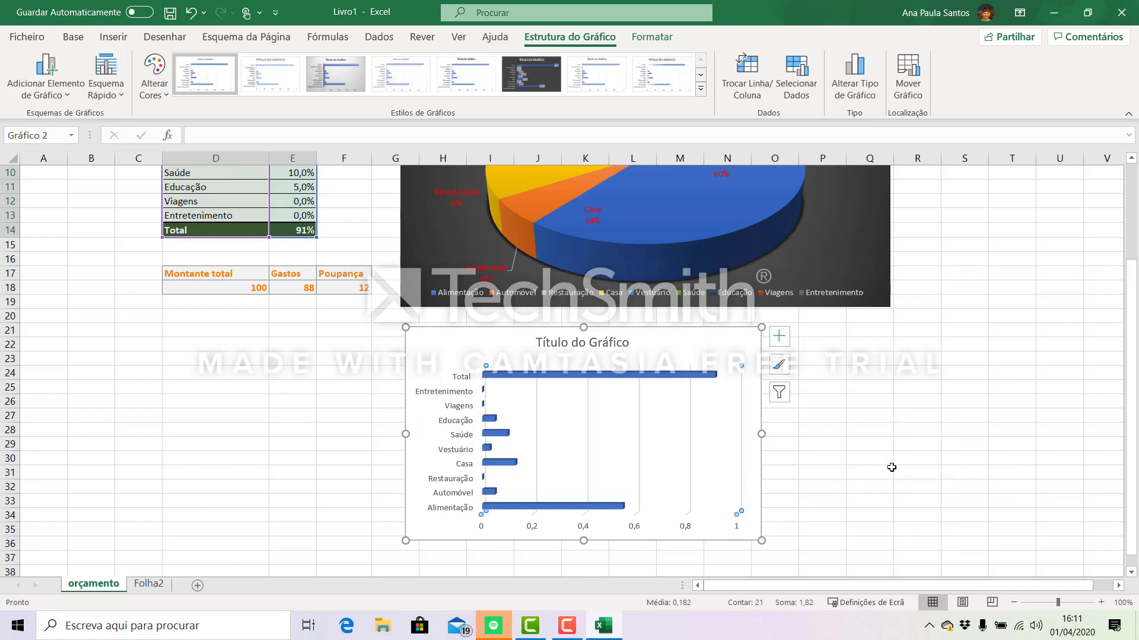
{"action": "left_click_drag", "start_coordinate": [765, 547], "coordinate": [889, 562]}
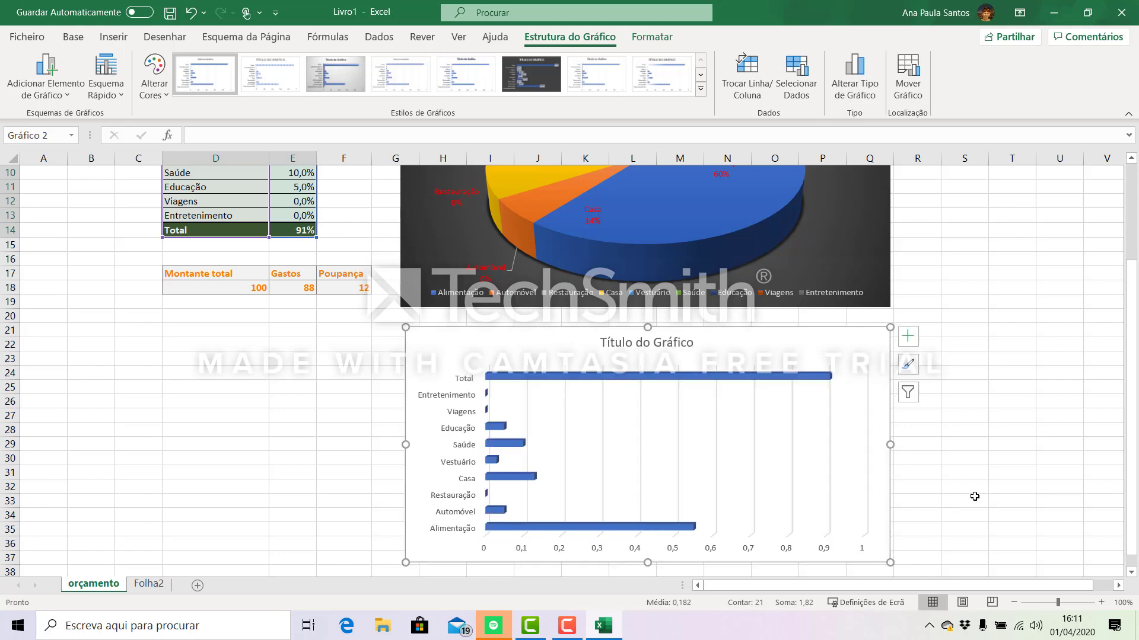
{"action": "left_click", "coordinate": [535, 77]}
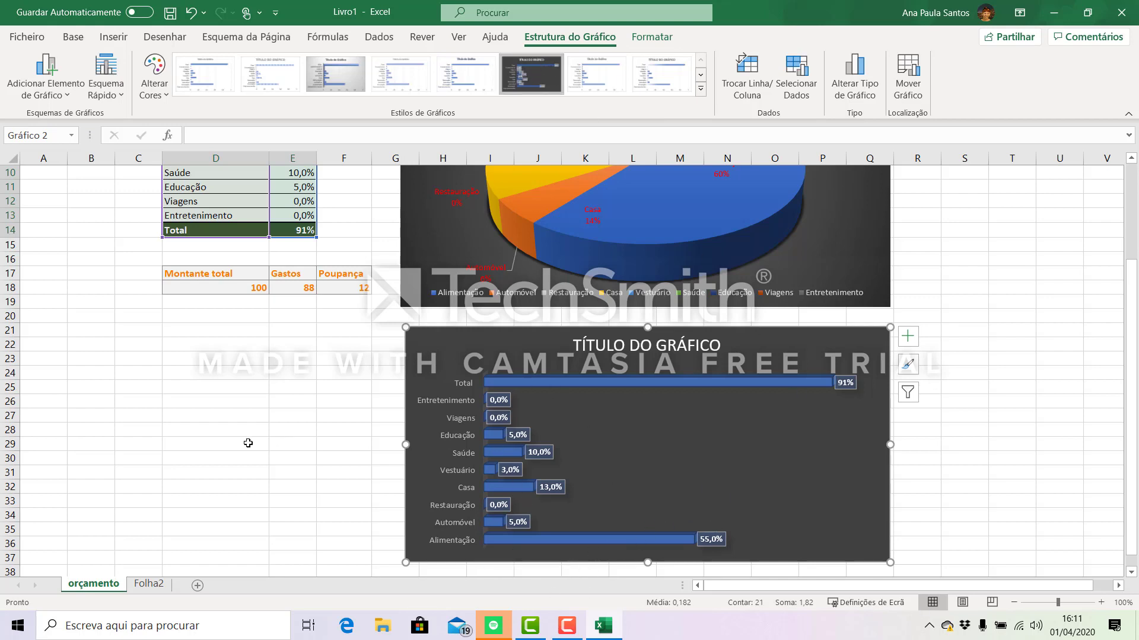
- Set the Entretenimento percentage in E13 and the Viagens percentage in E12 to 1% each
{"action": "scroll", "coordinate": [273, 433], "scroll_direction": "up", "scroll_amount": 3}
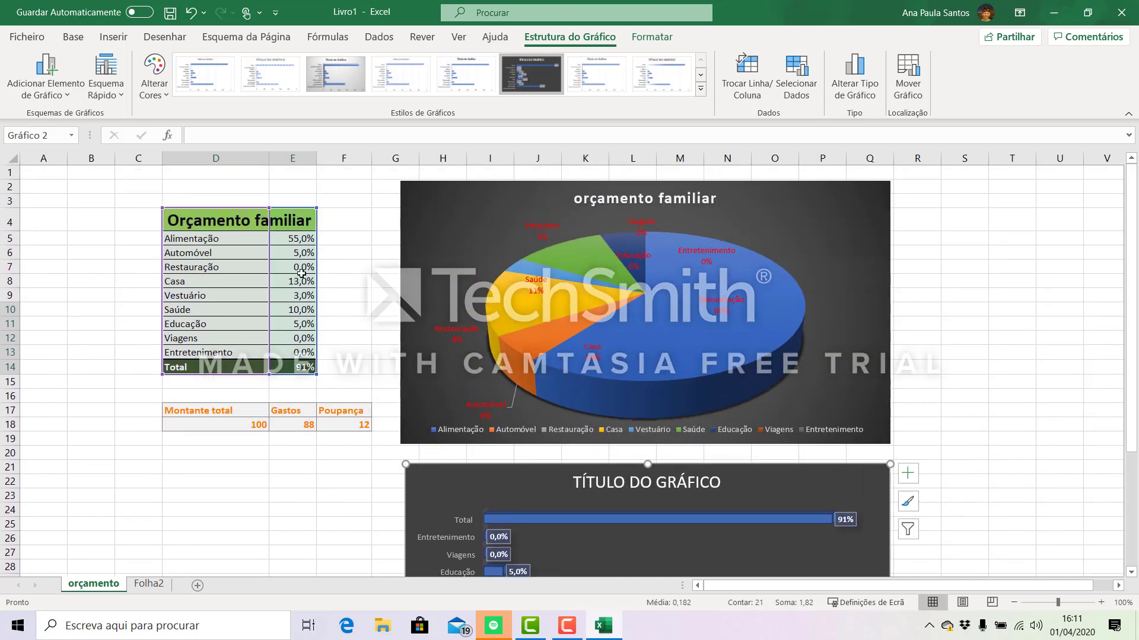
{"action": "scroll", "coordinate": [402, 475], "scroll_direction": "down", "scroll_amount": 1}
{"action": "scroll", "coordinate": [609, 566], "scroll_direction": "down", "scroll_amount": 3}
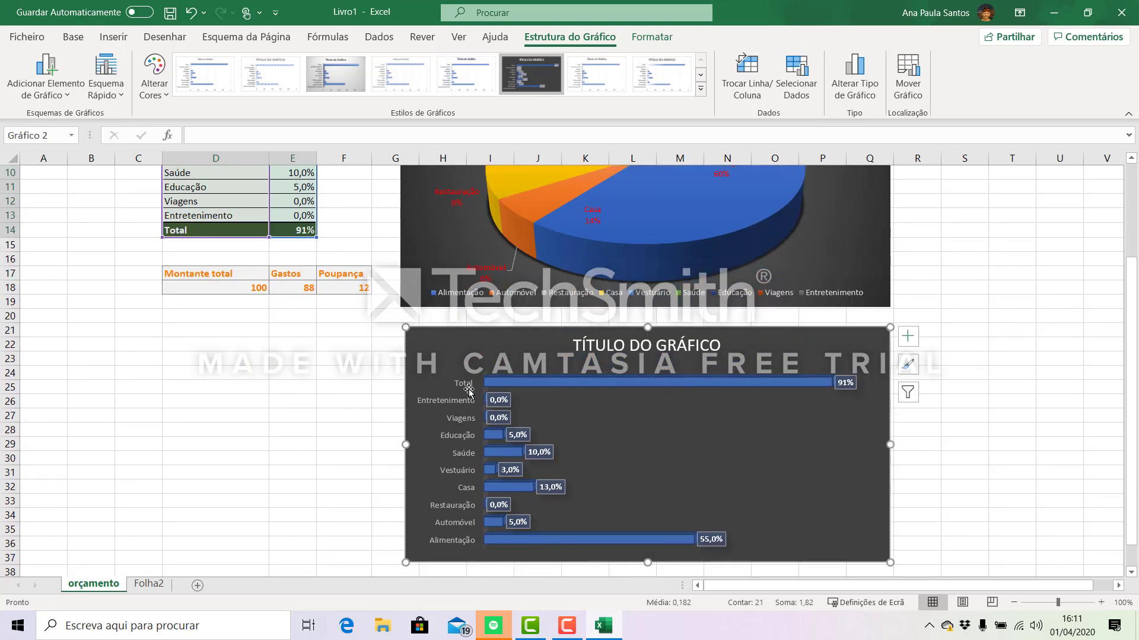
{"action": "scroll", "coordinate": [251, 352], "scroll_direction": "up", "scroll_amount": 2}
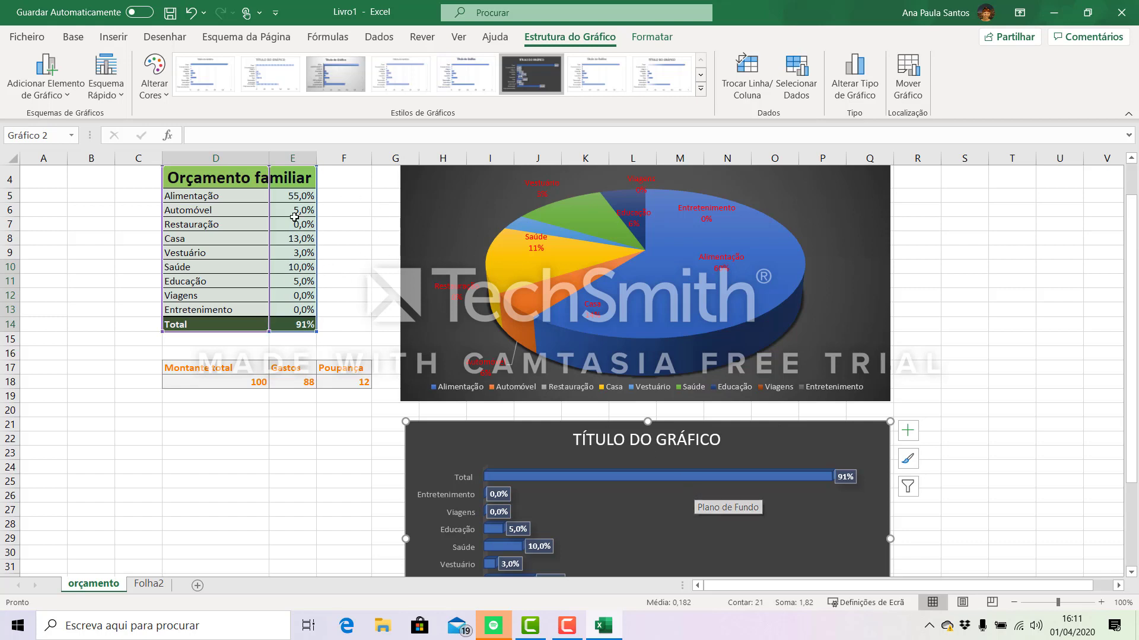
{"action": "left_click", "coordinate": [303, 310]}
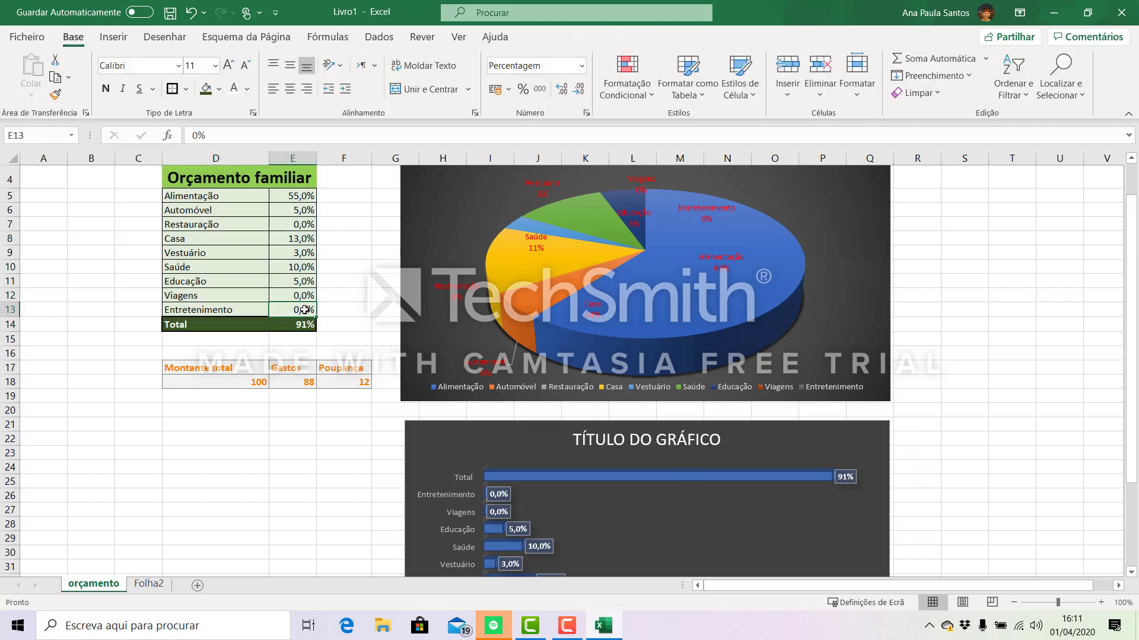
{"action": "type", "text": "1"}
{"action": "key", "text": "Return"}
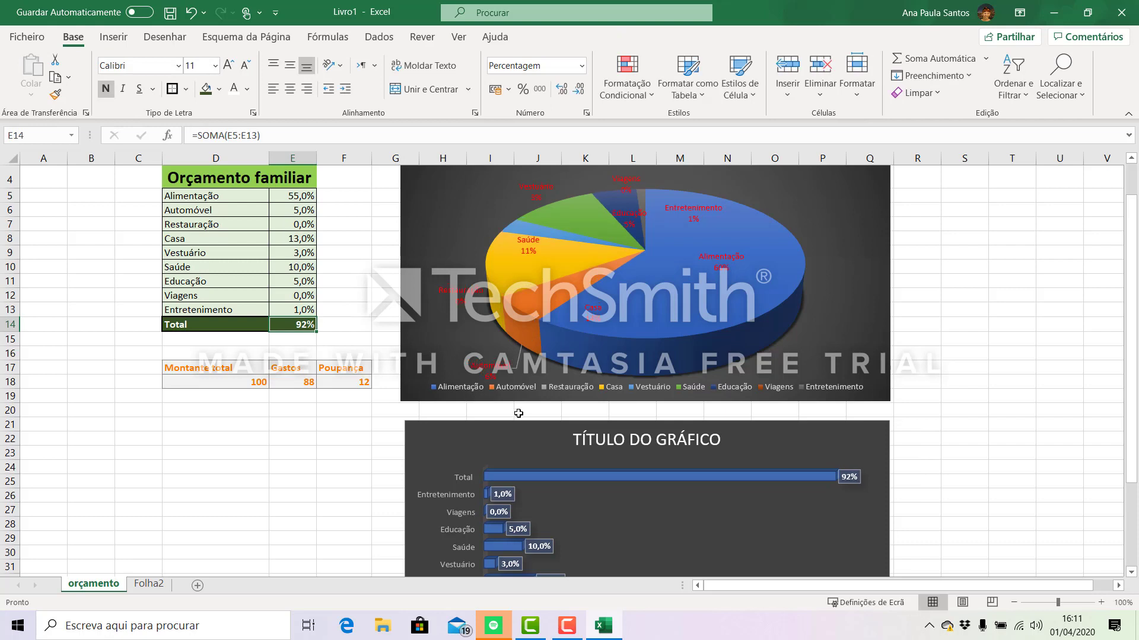
{"action": "scroll", "coordinate": [510, 422], "scroll_direction": "down", "scroll_amount": 1}
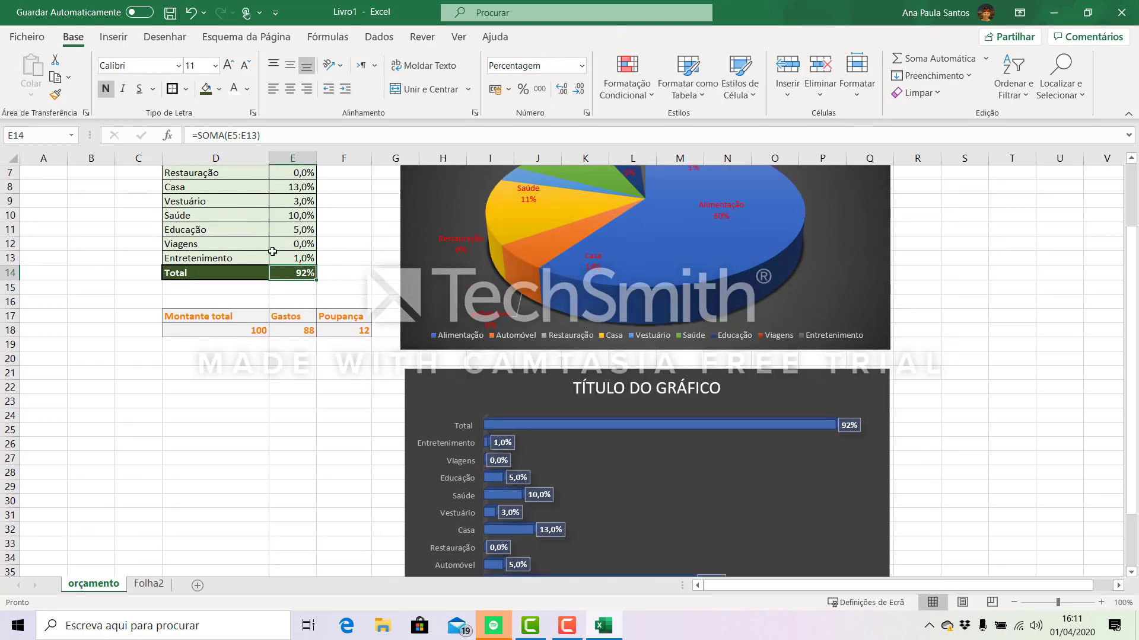
{"action": "left_click", "coordinate": [295, 243]}
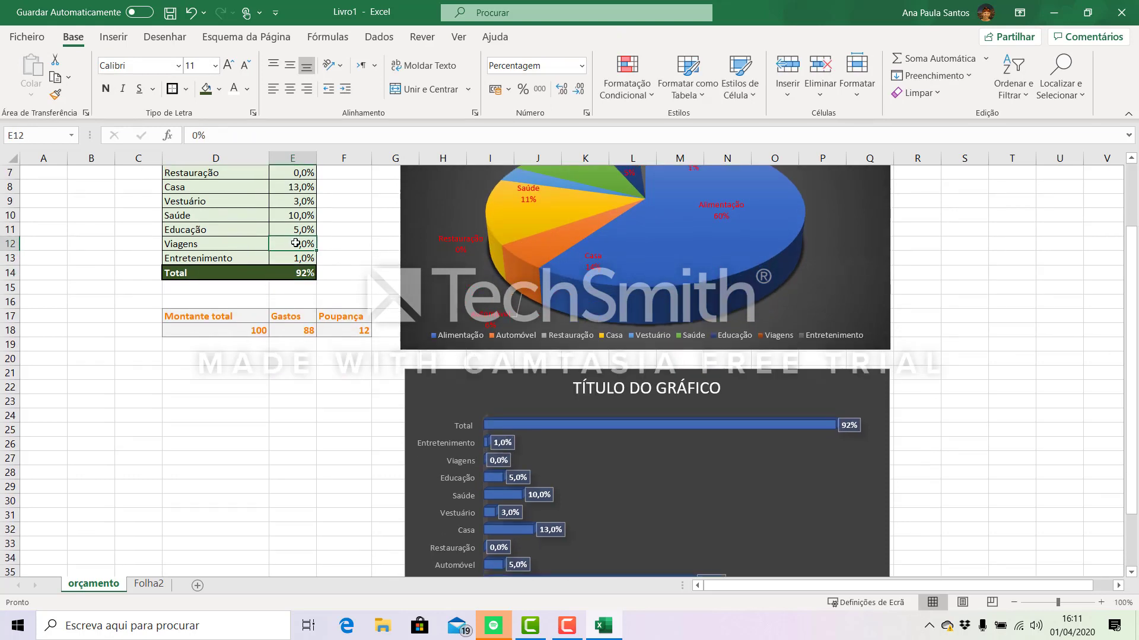
{"action": "type", "text": "1"}
{"action": "key", "text": "Return"}
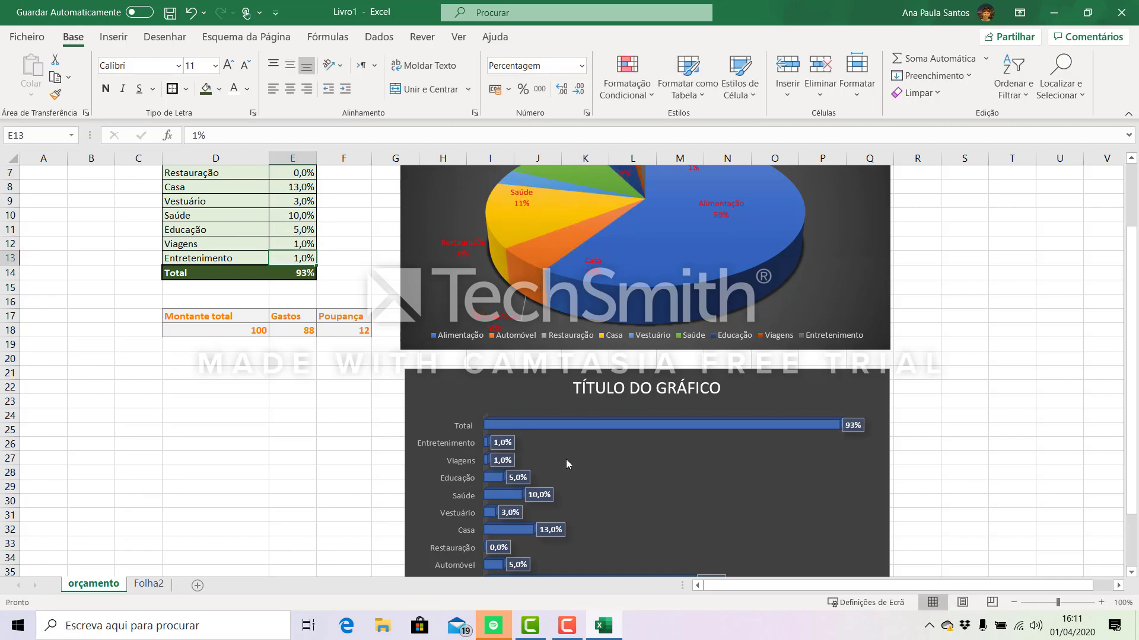
- Replace the bar chart's placeholder title with "ORÇAMENTO FAMILIAR" and deselect the chart
{"action": "scroll", "coordinate": [568, 457], "scroll_direction": "down", "scroll_amount": 1}
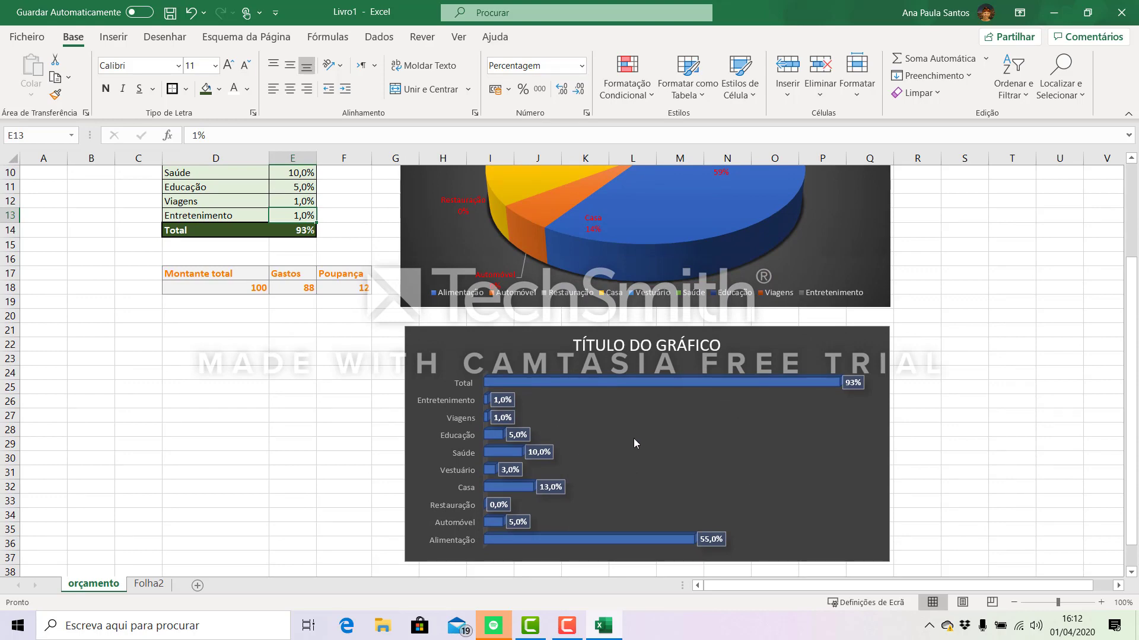
{"action": "scroll", "coordinate": [633, 439], "scroll_direction": "down", "scroll_amount": 1}
{"action": "scroll", "coordinate": [111, 397], "scroll_direction": "up", "scroll_amount": 2}
{"action": "scroll", "coordinate": [190, 343], "scroll_direction": "up", "scroll_amount": 2}
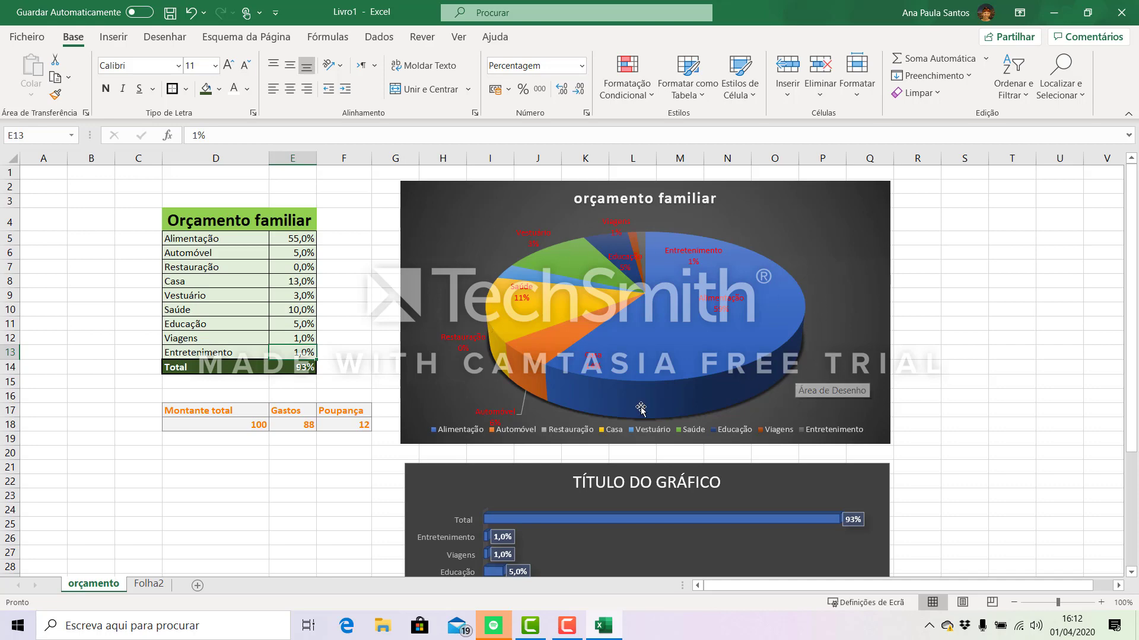
{"action": "scroll", "coordinate": [772, 311], "scroll_direction": "down", "scroll_amount": 2}
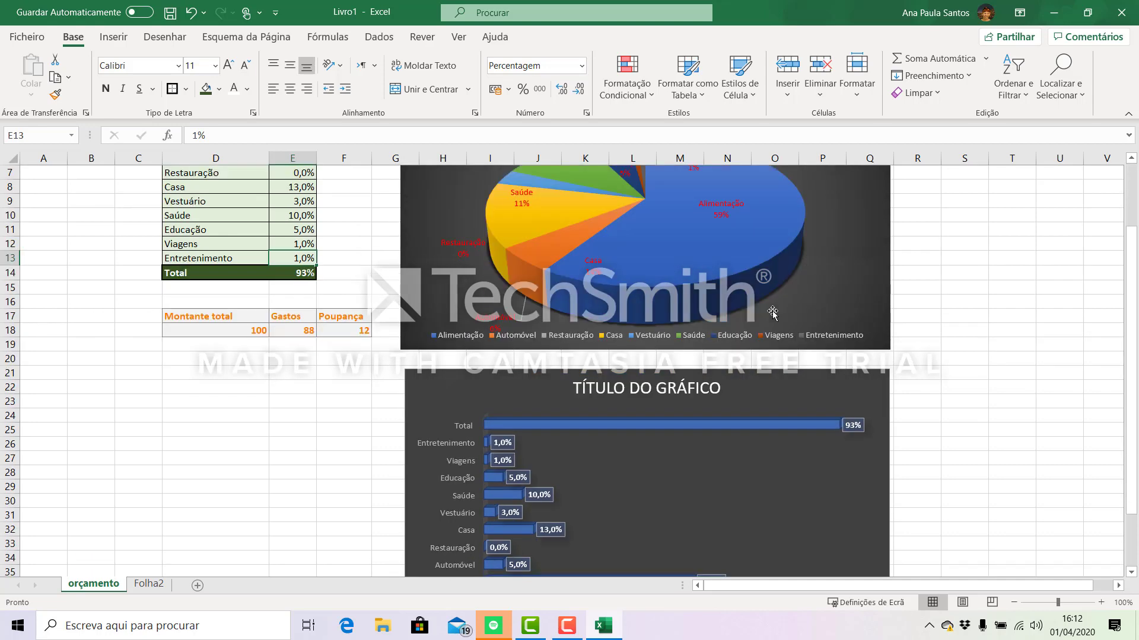
{"action": "left_click", "coordinate": [632, 392]}
{"action": "left_click", "coordinate": [701, 390]}
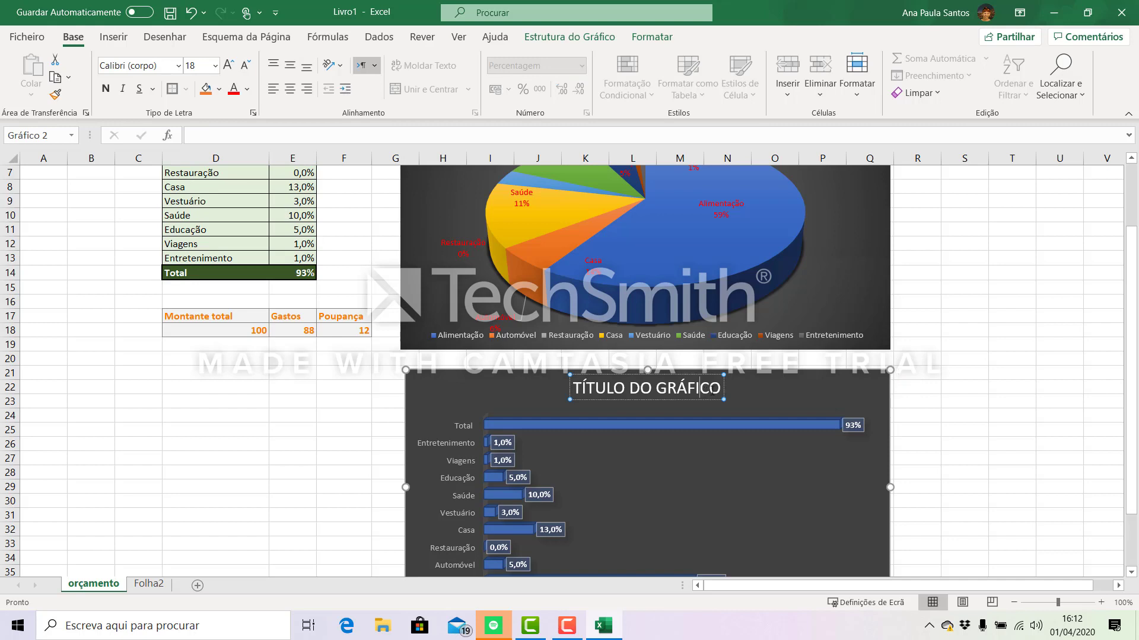
{"action": "left_click_drag", "start_coordinate": [719, 388], "coordinate": [574, 397]}
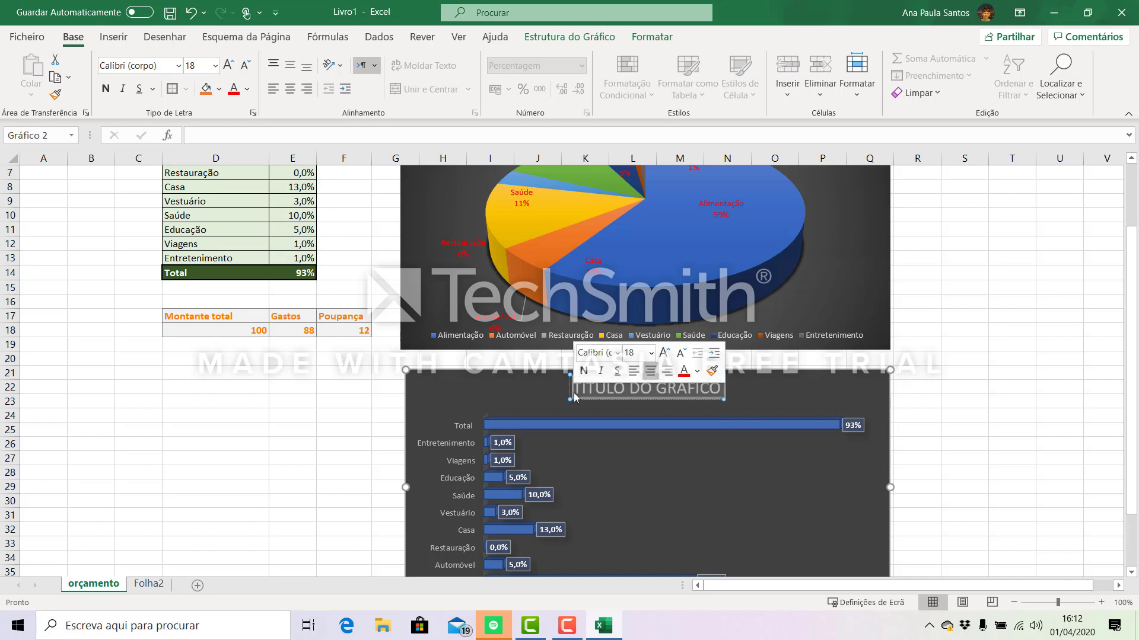
{"action": "key", "text": "Delete"}
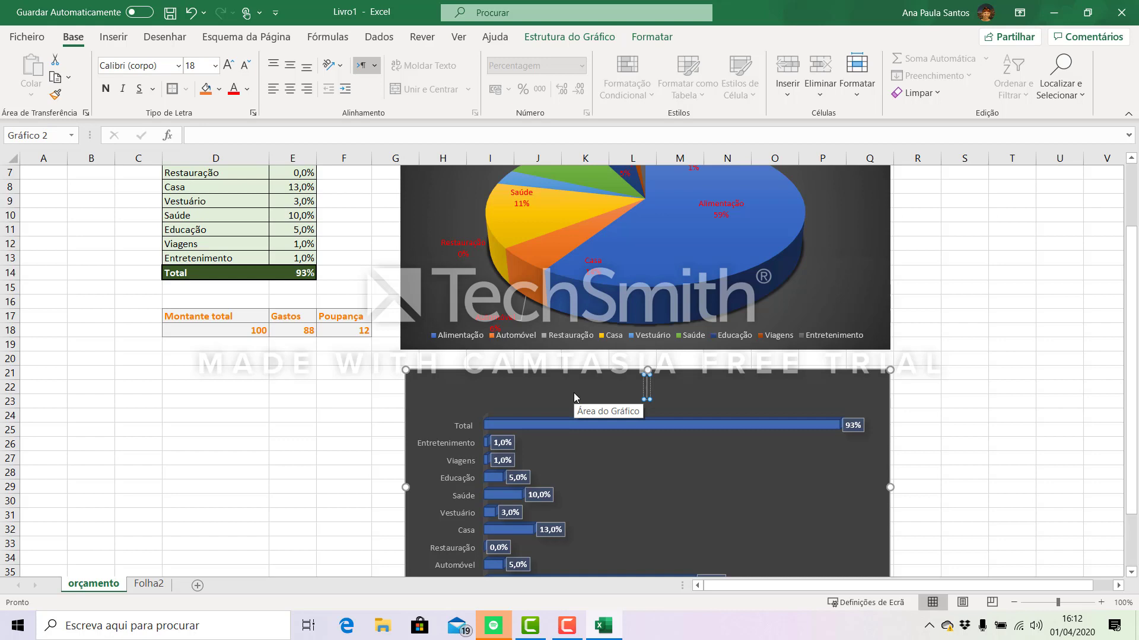
{"action": "type", "text": "ORÇAM"}
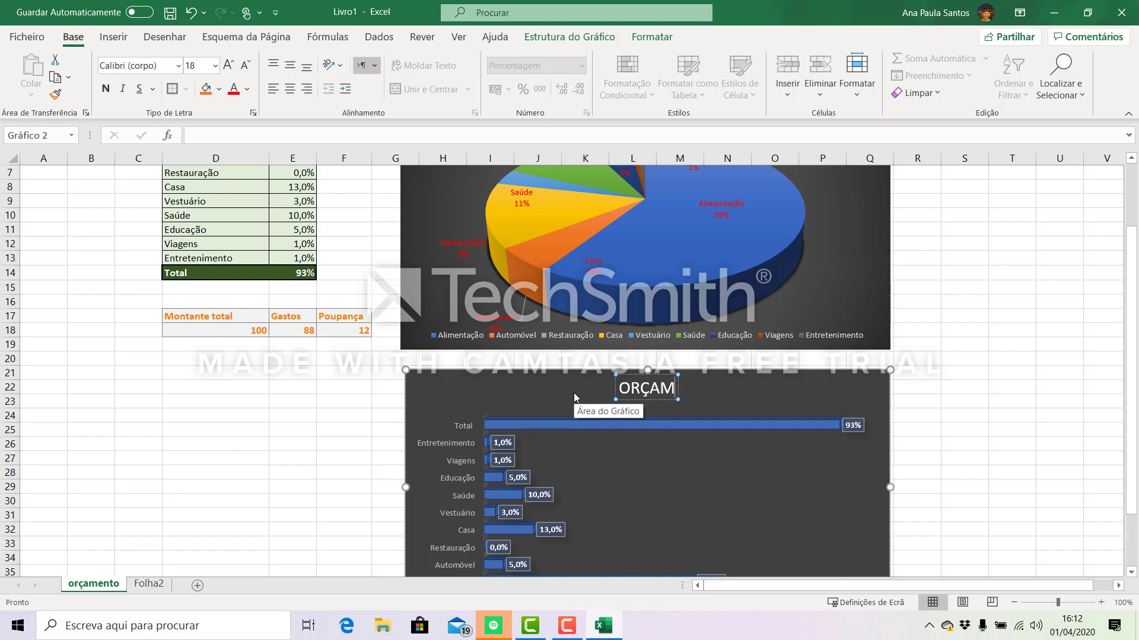
{"action": "type", "text": "ENTO FAMI"}
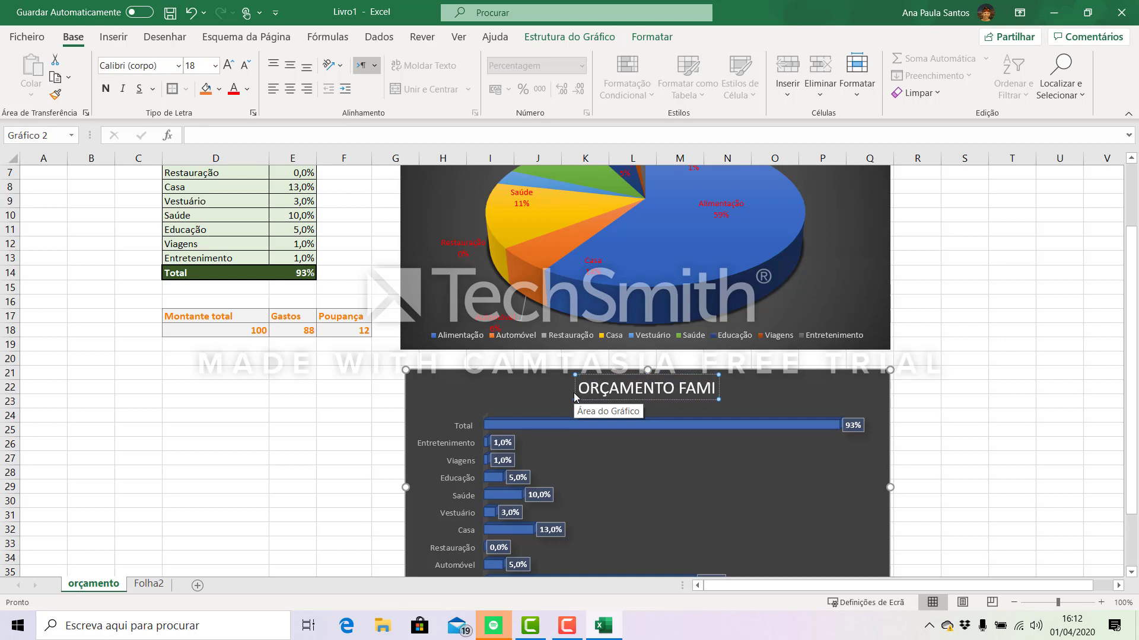
{"action": "type", "text": "LIAR"}
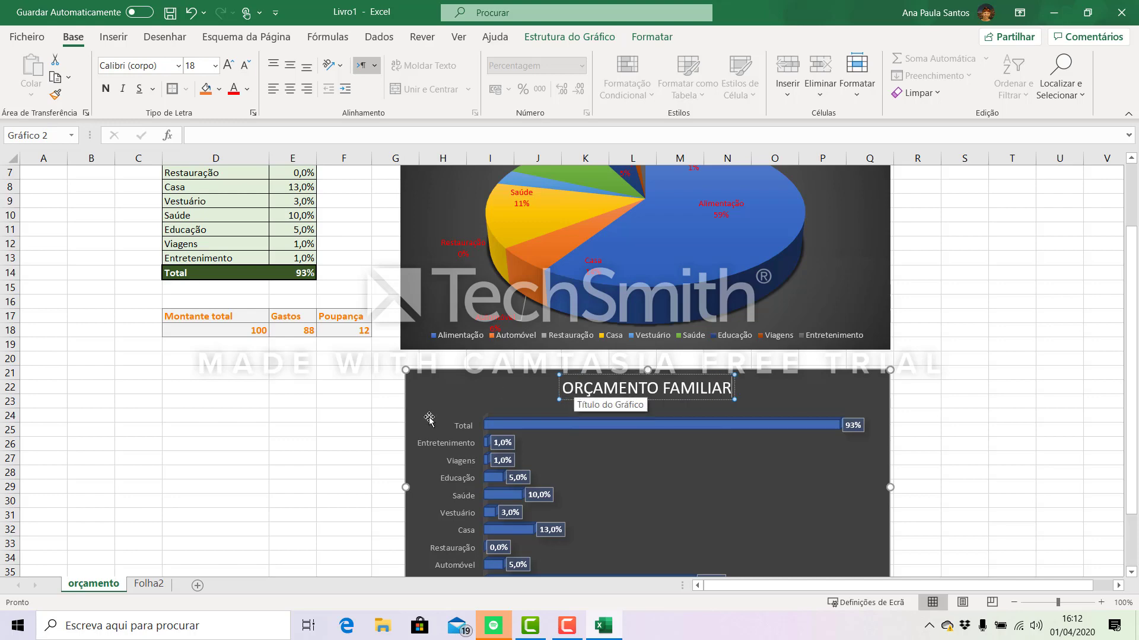
{"action": "left_click", "coordinate": [293, 472]}
{"action": "scroll", "coordinate": [967, 409], "scroll_direction": "down", "scroll_amount": 2}
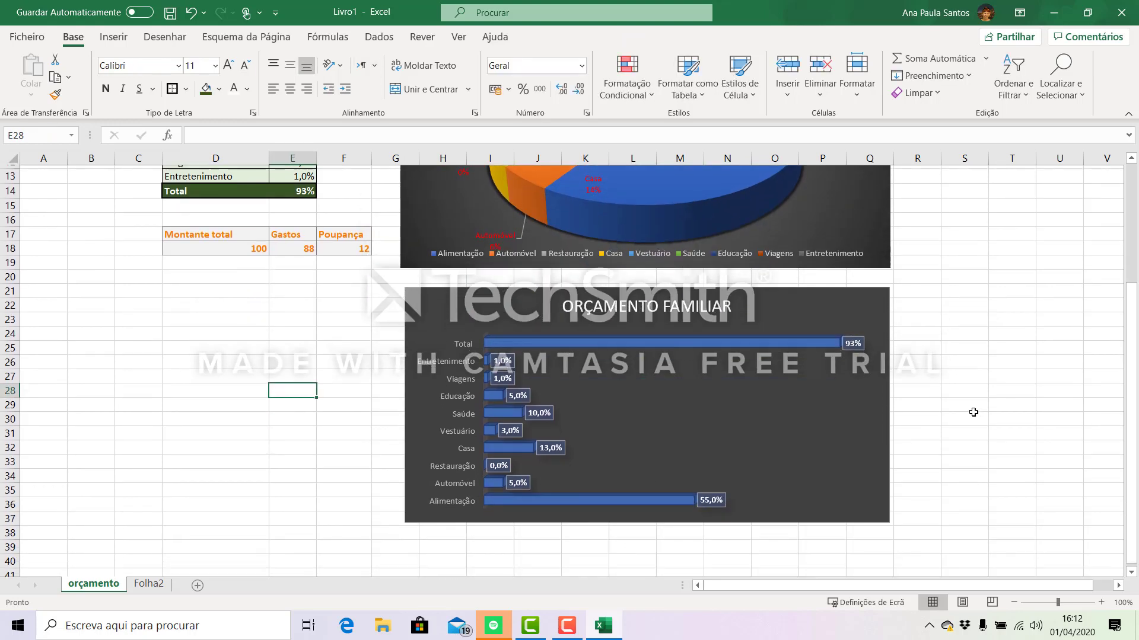
{"action": "scroll", "coordinate": [1042, 422], "scroll_direction": "up", "scroll_amount": 4}
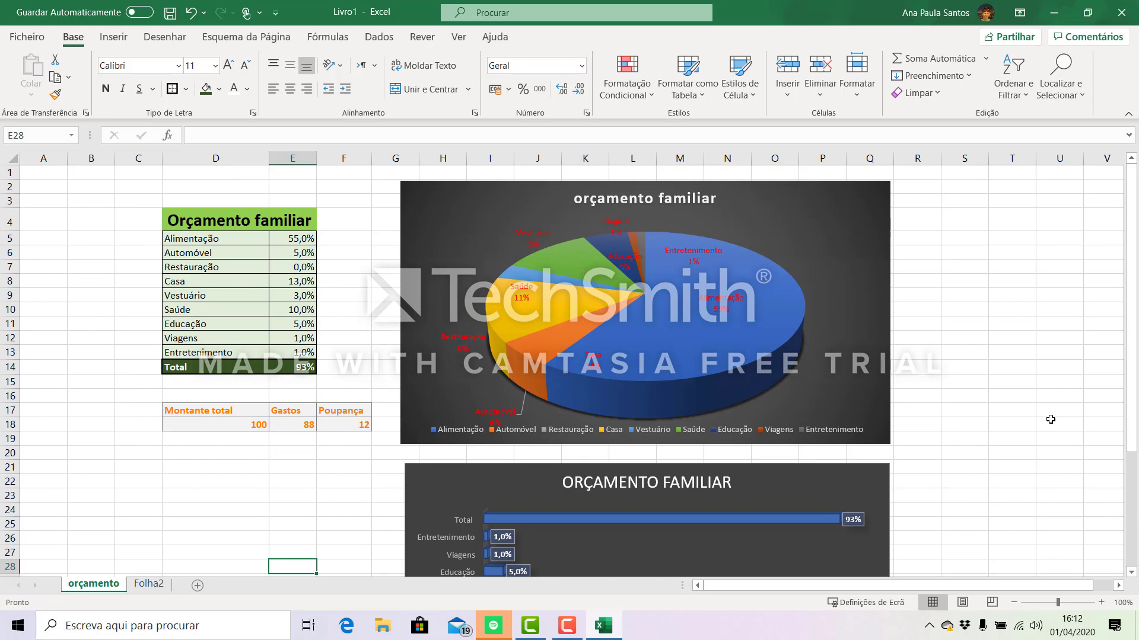
{"action": "scroll", "coordinate": [1052, 420], "scroll_direction": "down", "scroll_amount": 2}
{"action": "scroll", "coordinate": [1067, 421], "scroll_direction": "up", "scroll_amount": 2}
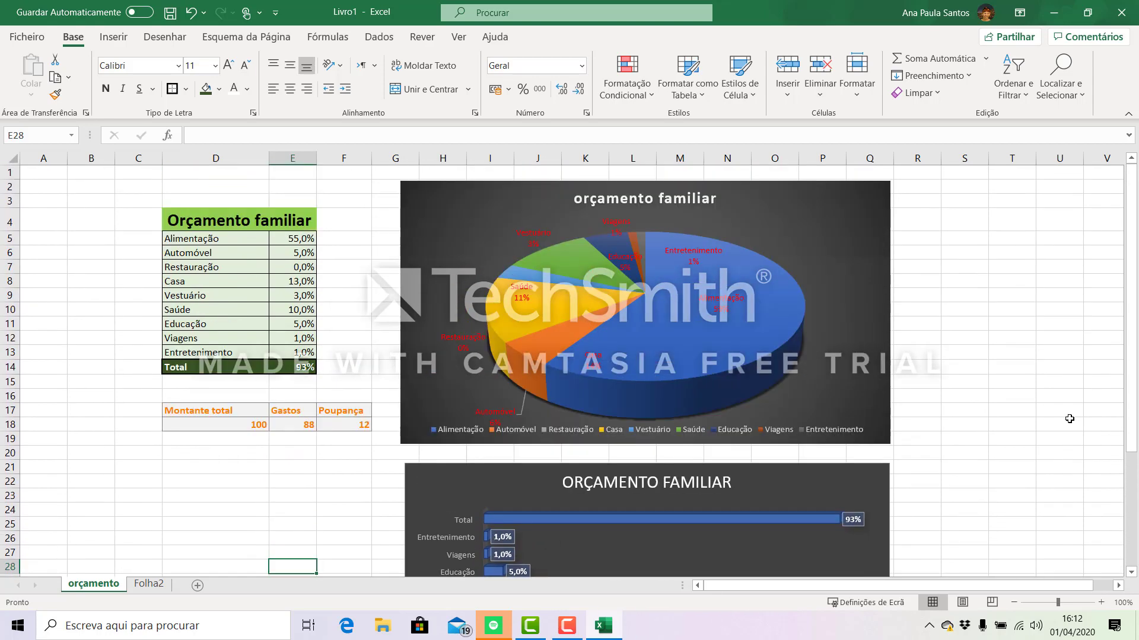